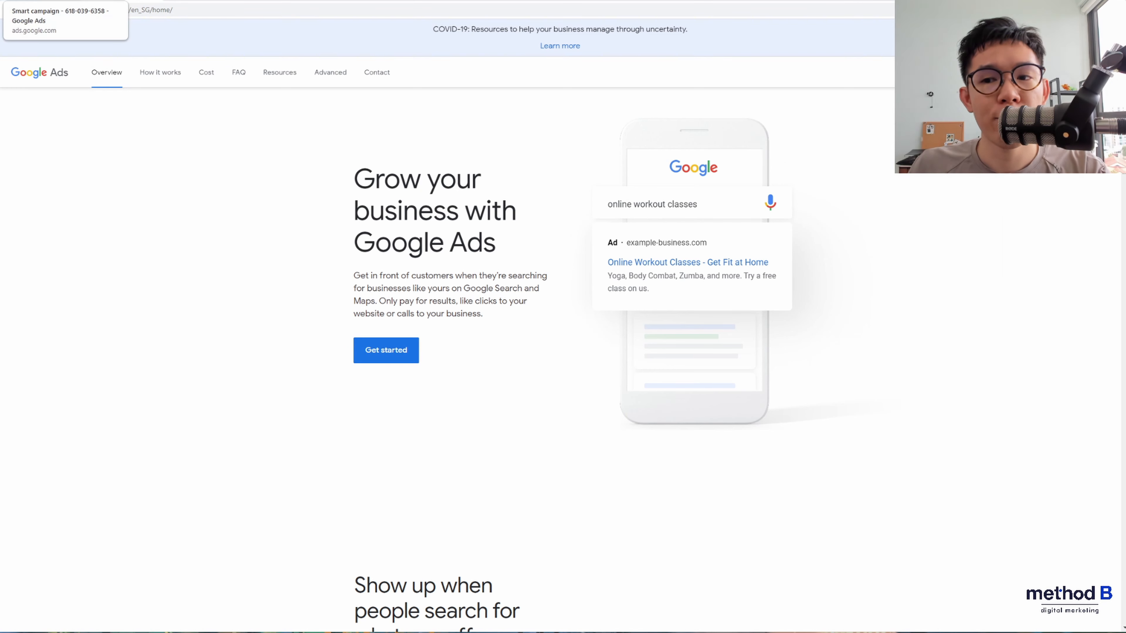
Switch the new campaign setup to Expert Mode and choose Website traffic as the campaign goal.
left_click(43, 0)
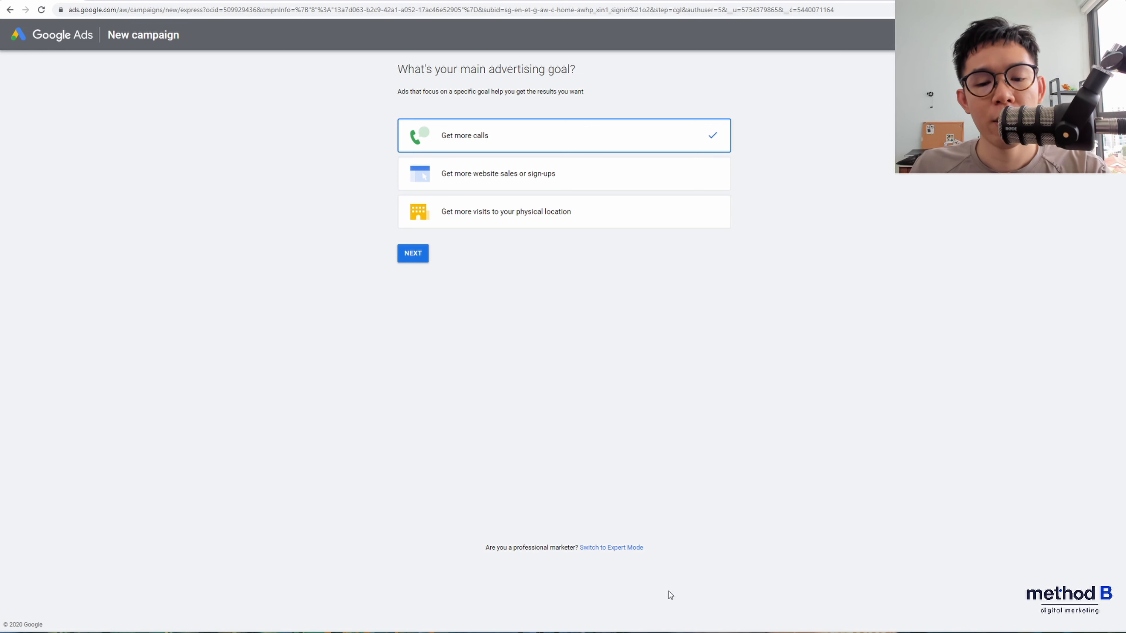
left_click(609, 548)
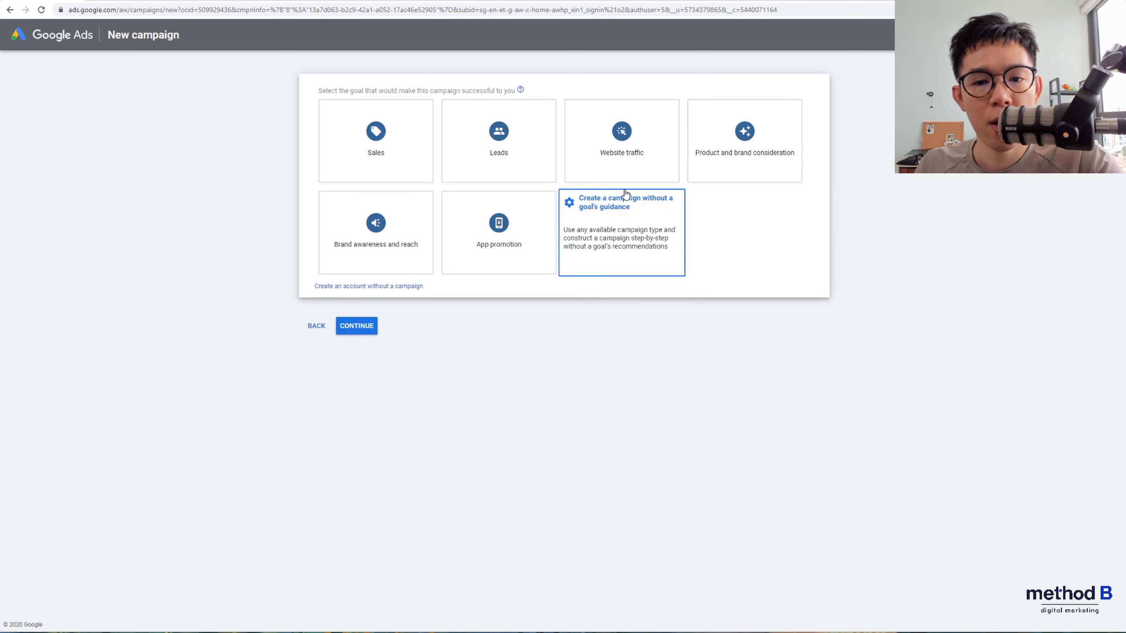
left_click(632, 173)
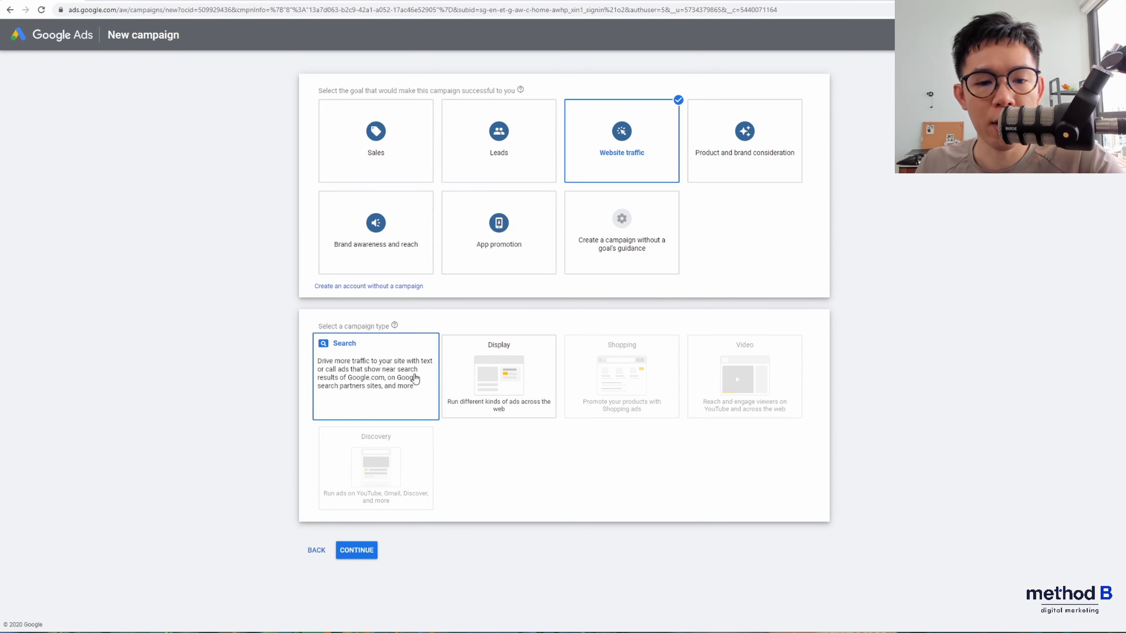
mouse_move(619, 384)
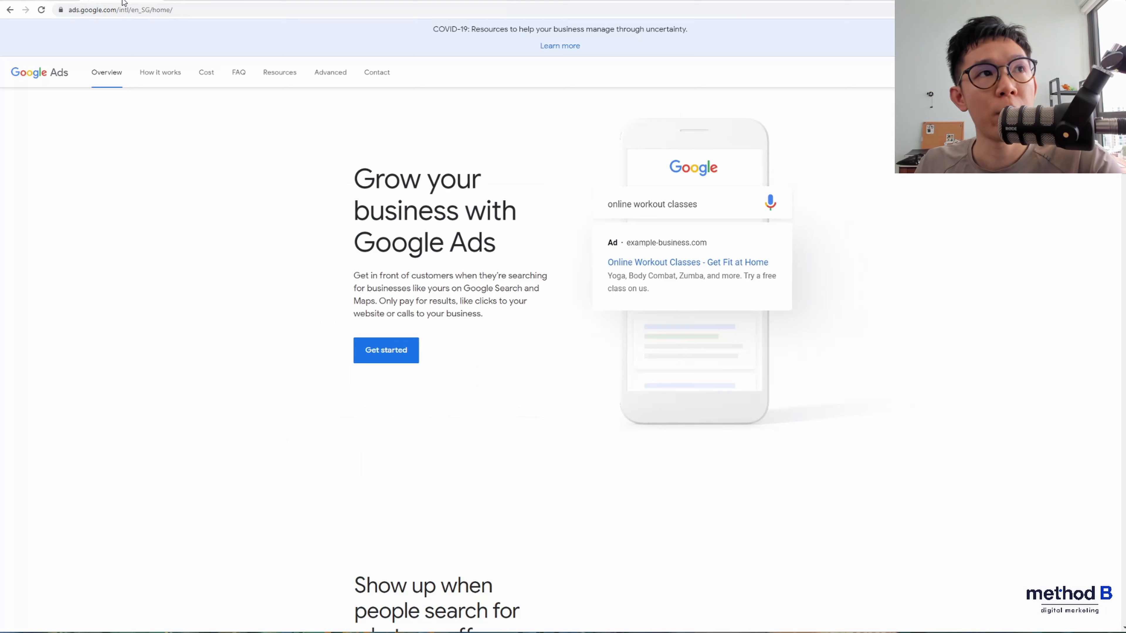
Search Google for "mens watches" in the browser and examine the text ads above the organic results.
left_click(139, 11)
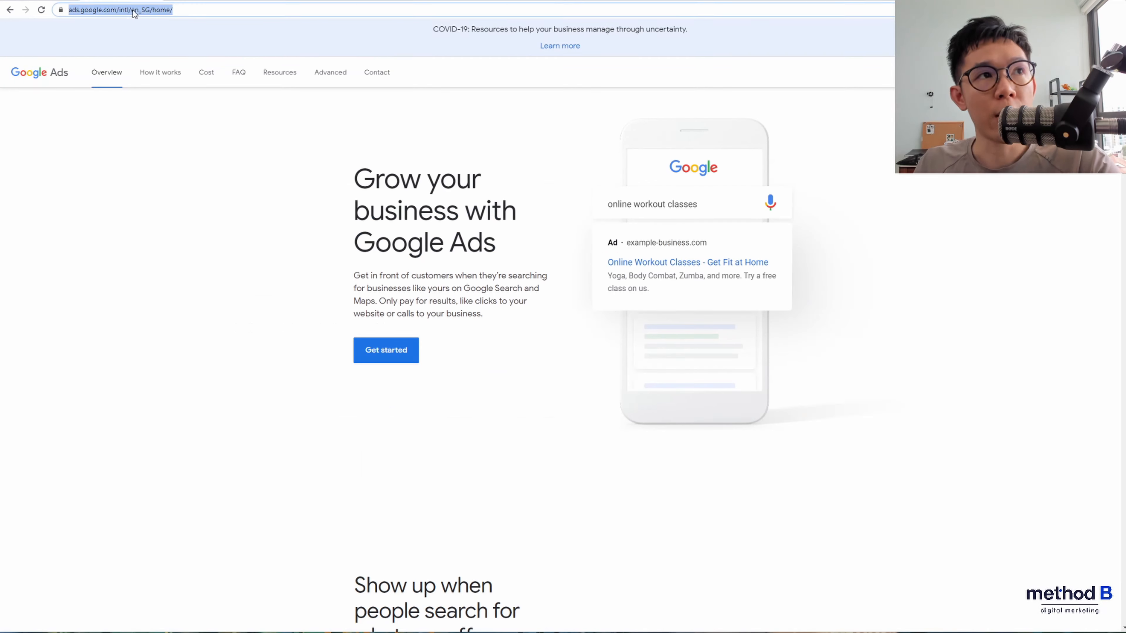
type("men wt")
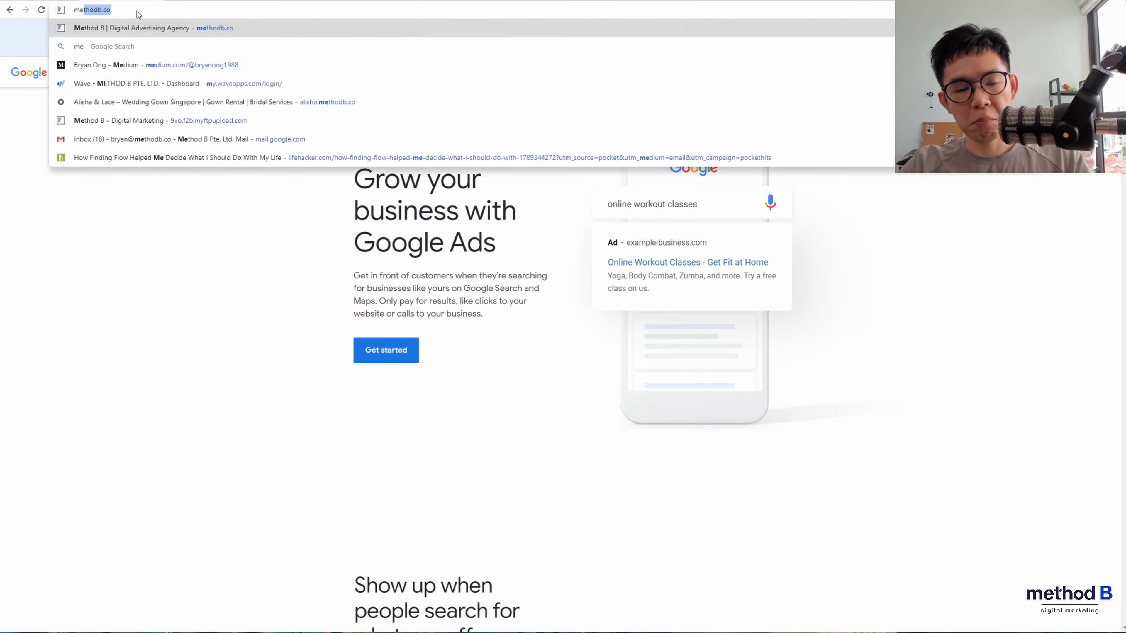
key("BackSpace")
key("BackSpace")
key("BackSpace")
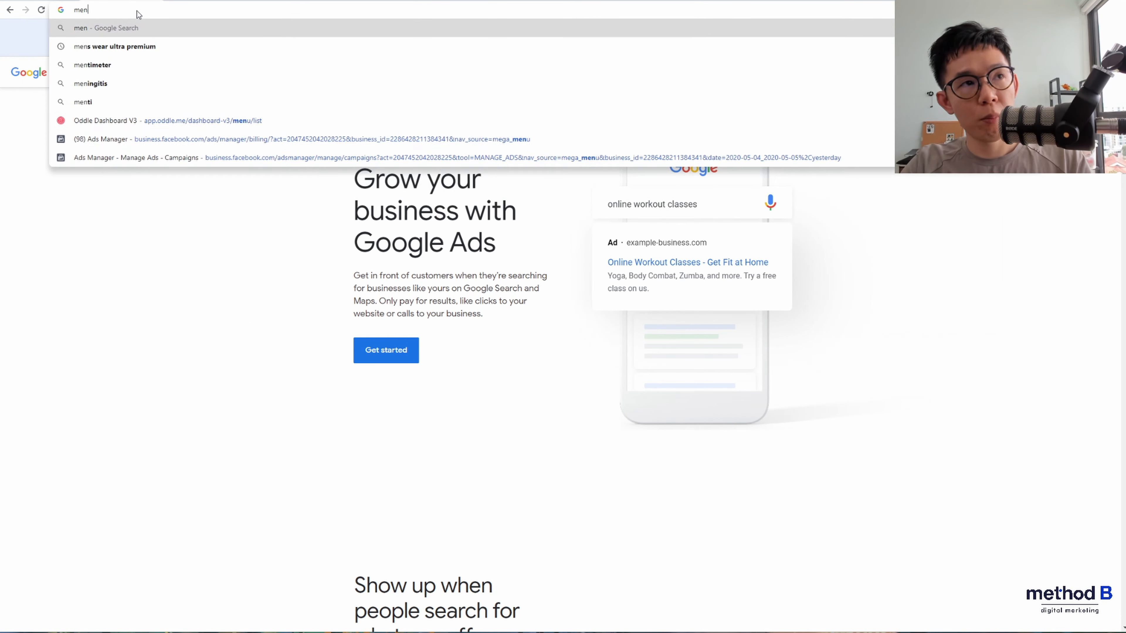
type("s watches")
key("Return")
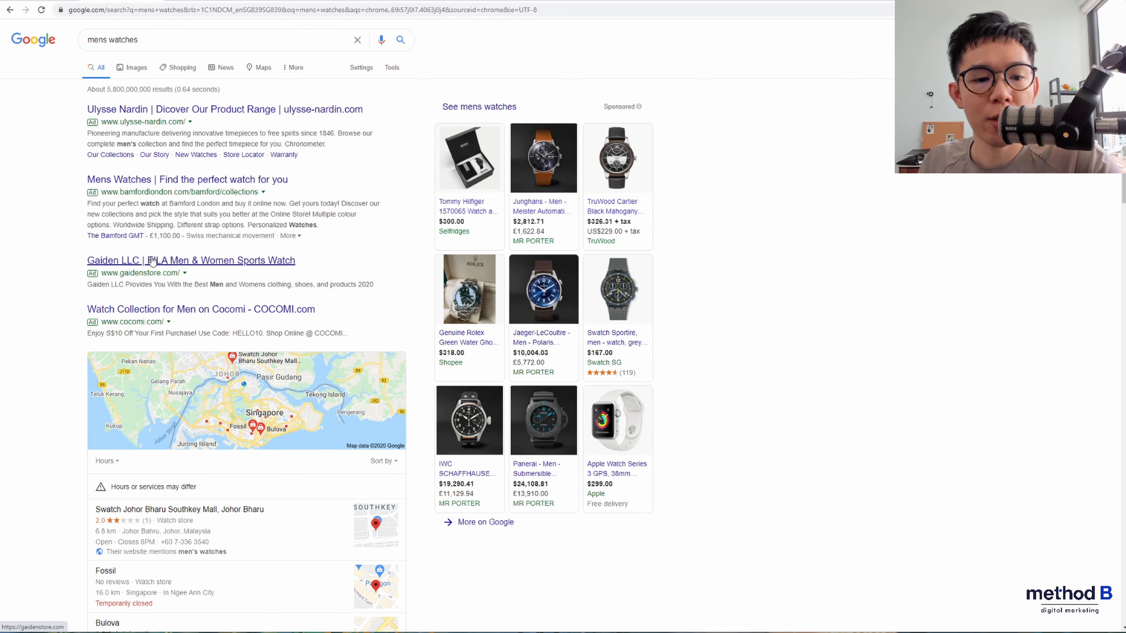
scroll(155, 255, "down", 2)
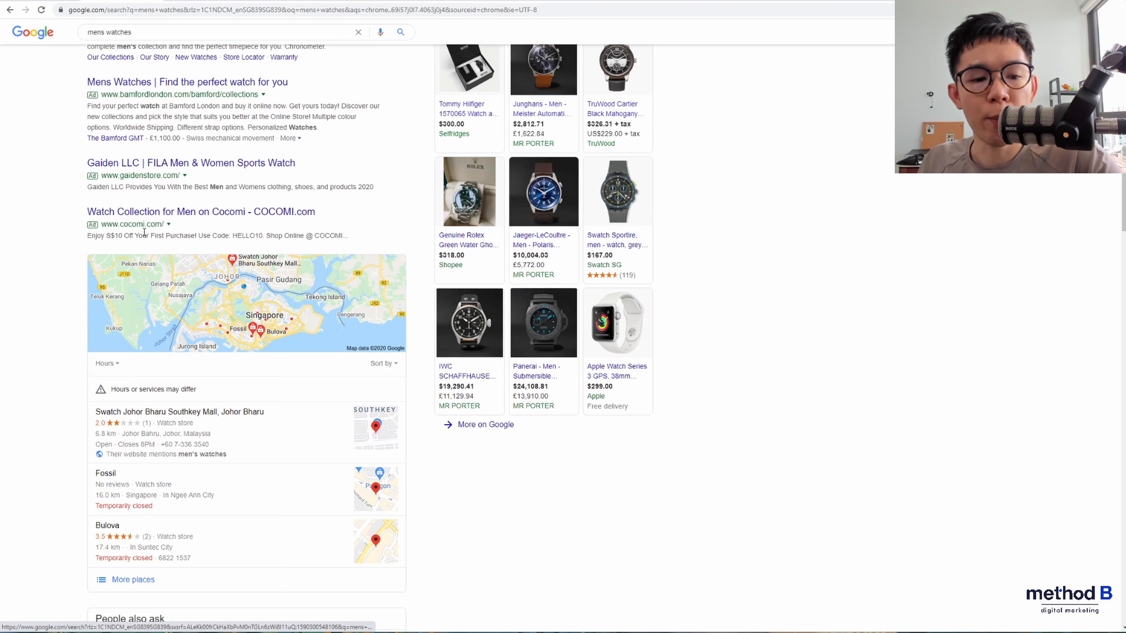
scroll(147, 240, "up", 2)
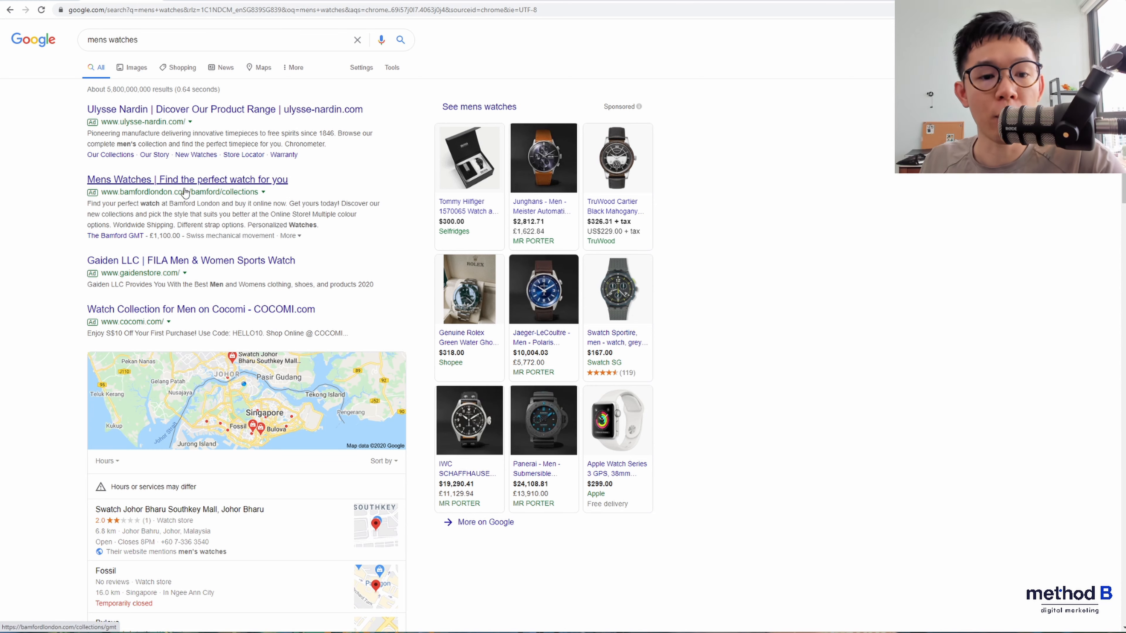
scroll(189, 199, "down", 1)
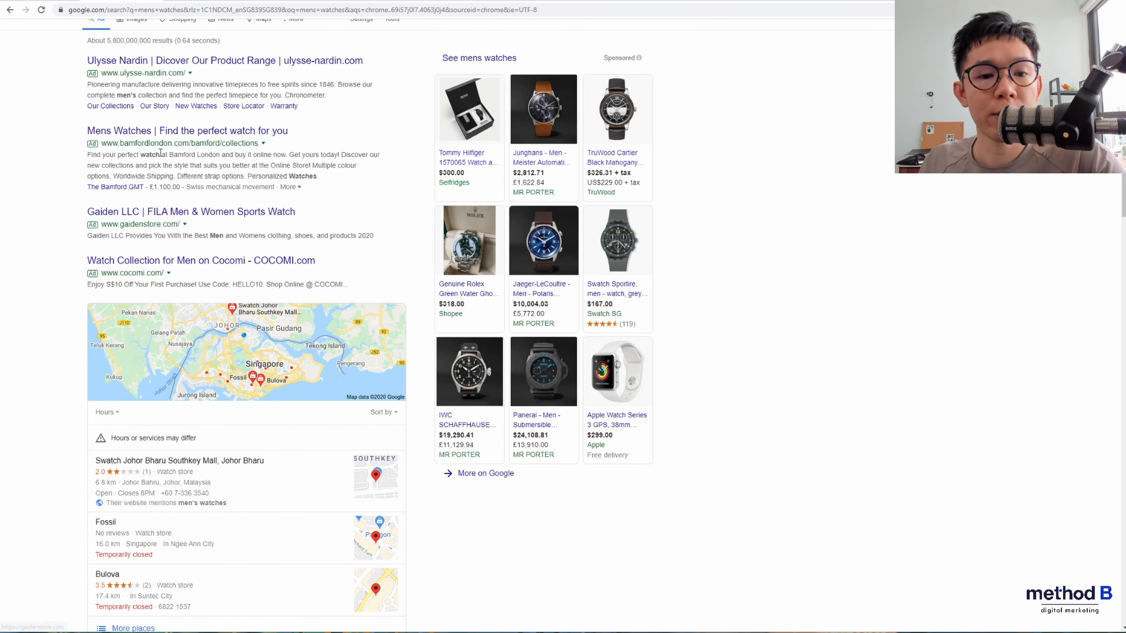
scroll(182, 231, "up", 1)
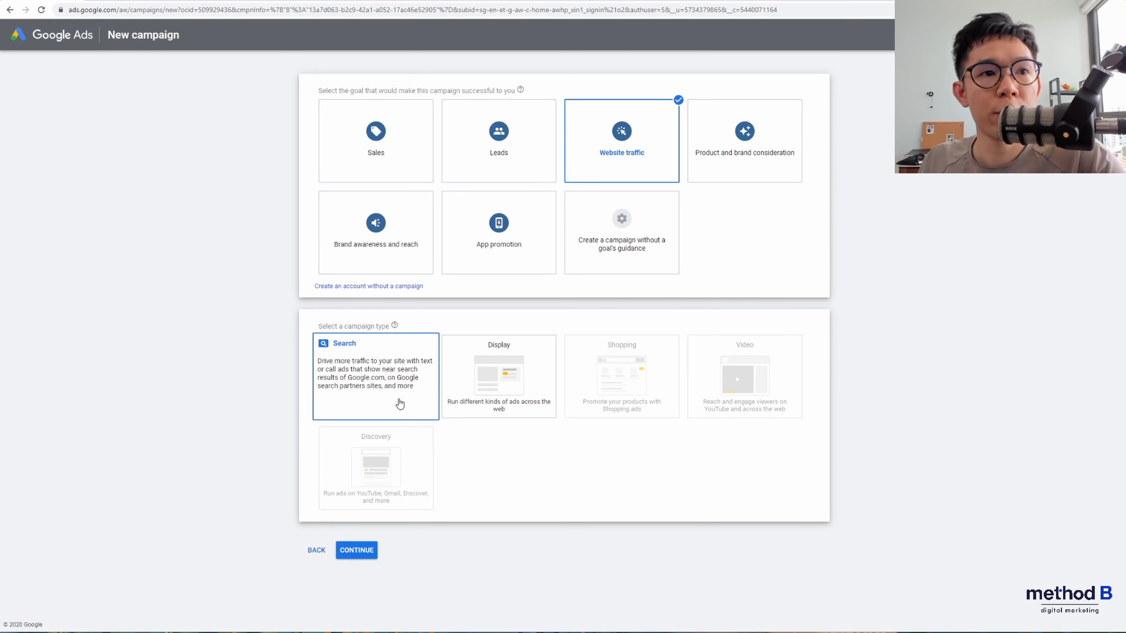
Return to the Google Ads campaign setup, compare the Search and Display campaign types, and select Search.
left_click(401, 405)
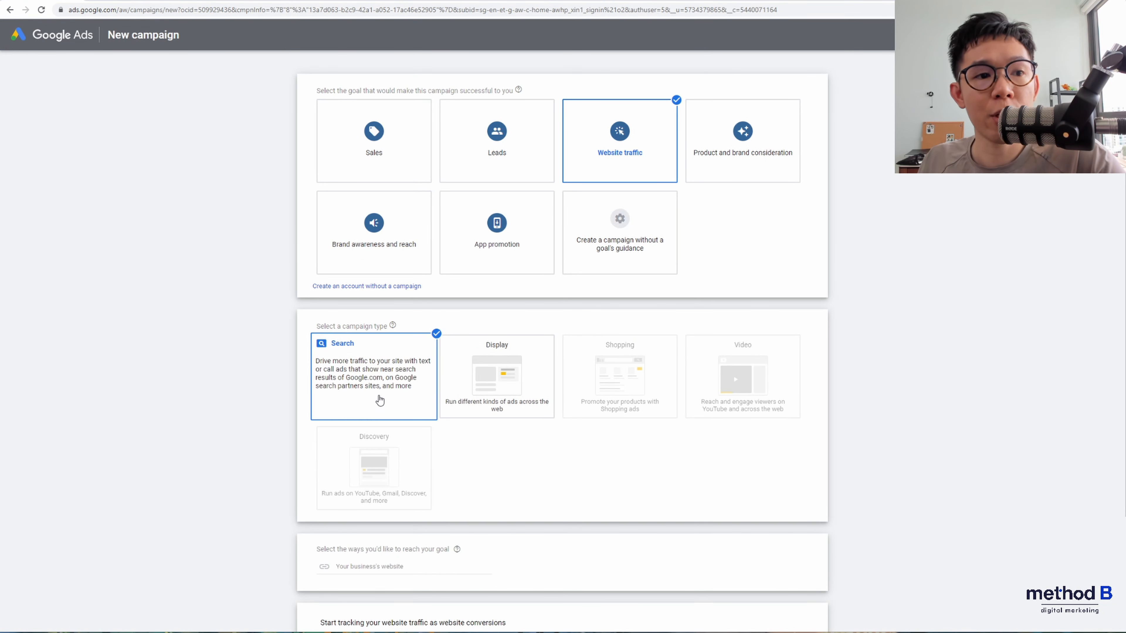
left_click(485, 399)
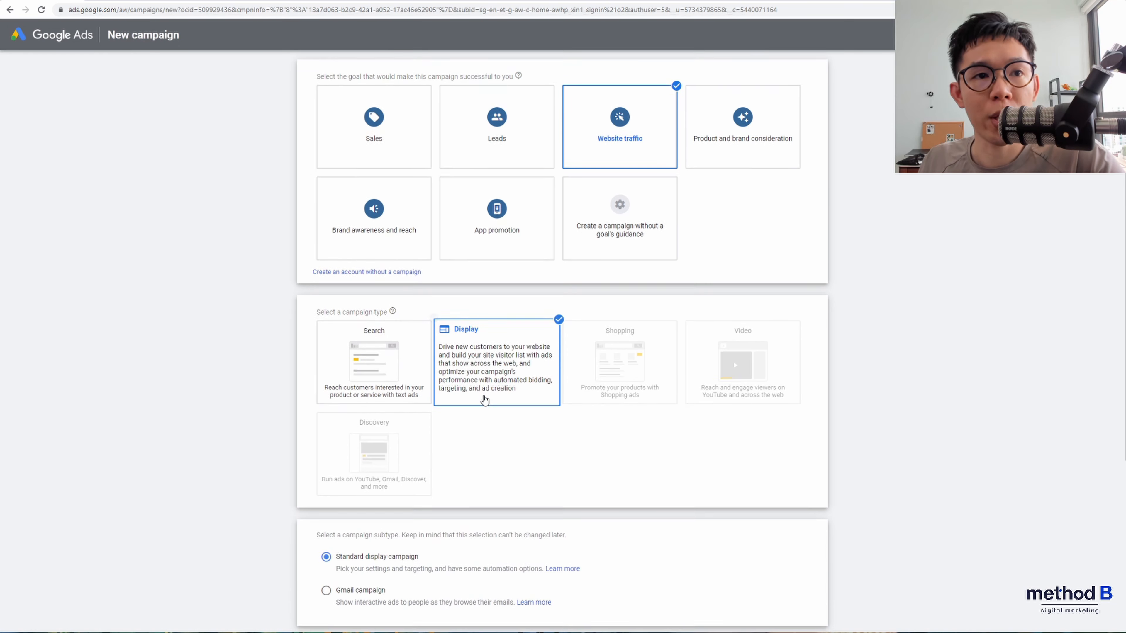
scroll(485, 397, "down", 1)
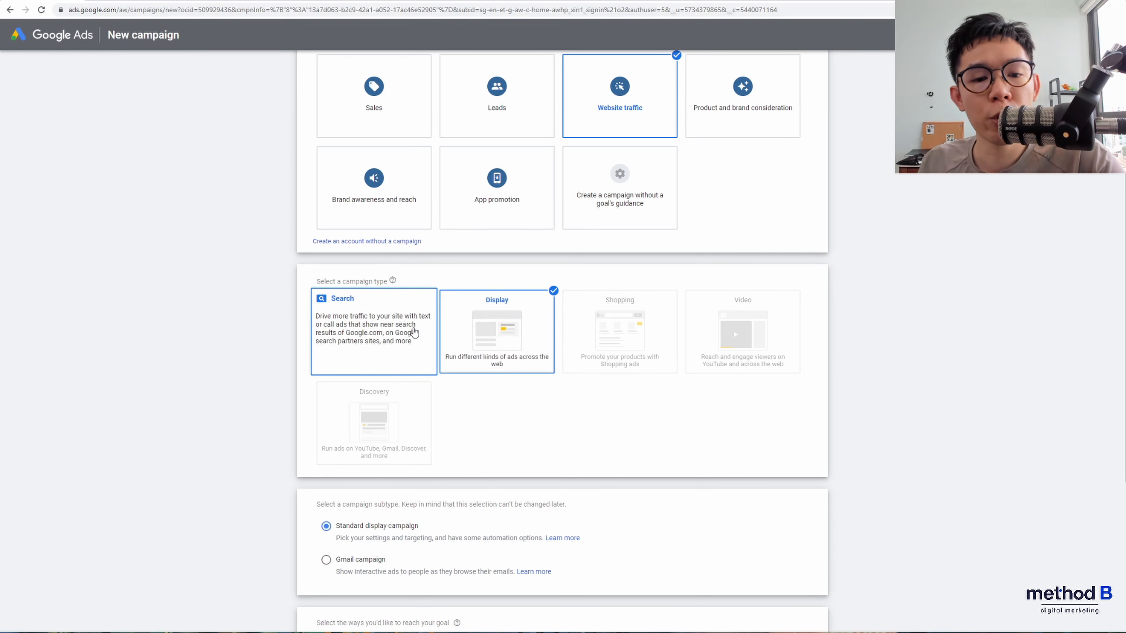
left_click(413, 332)
scroll(206, 357, "down", 3)
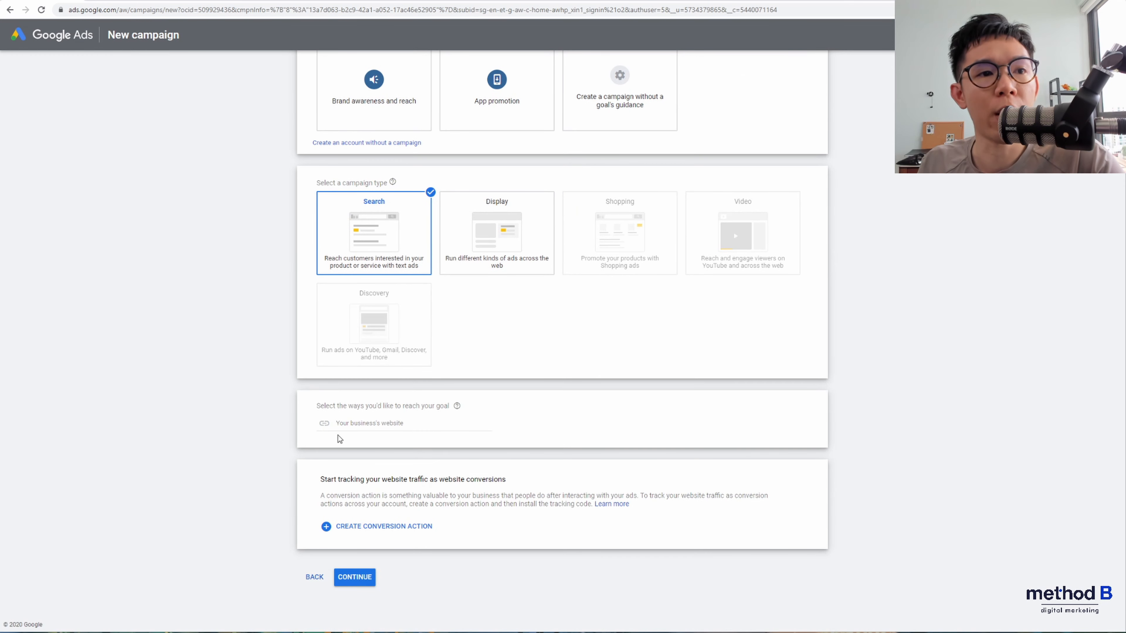
left_click(368, 422)
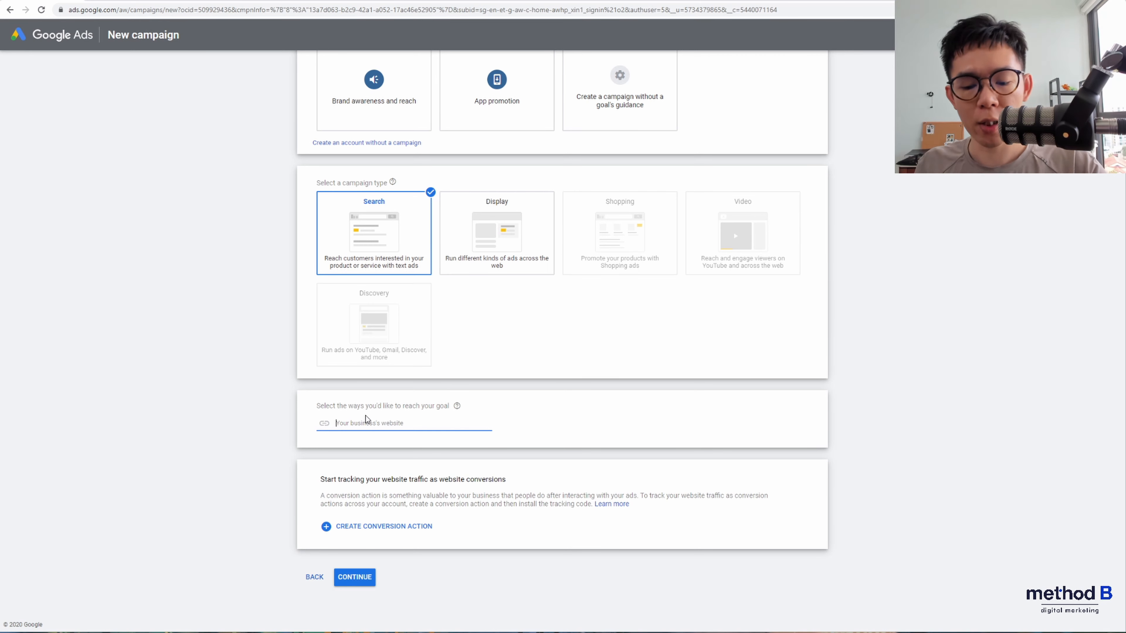
key("BackSpace")
type("www.")
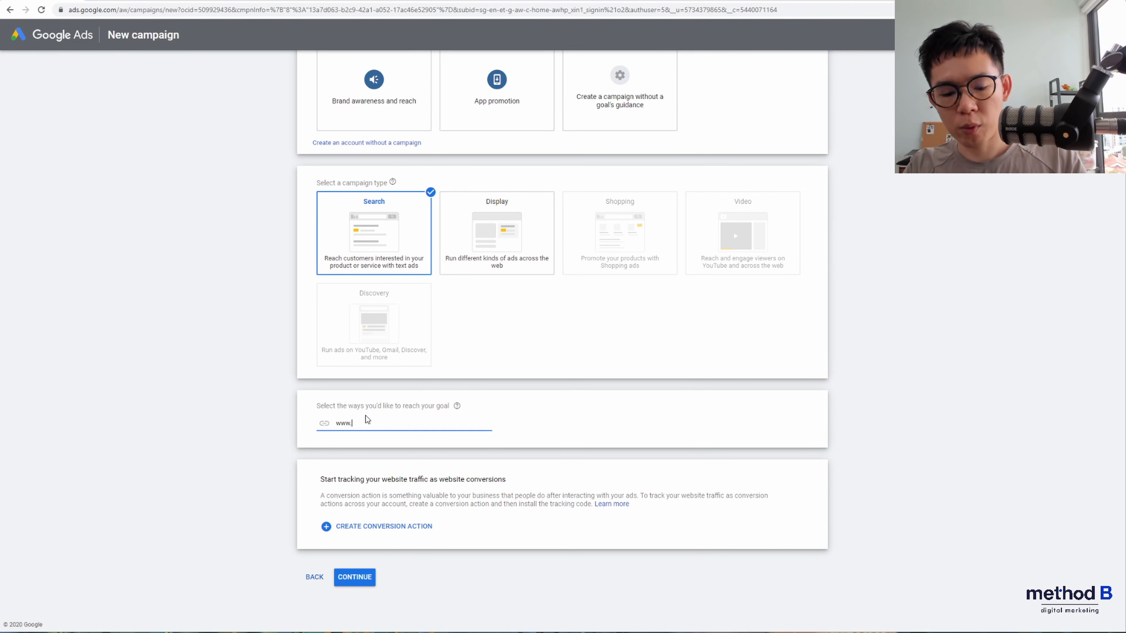
type("metno")
key("BackSpace")
key("BackSpace")
key("BackSpace")
type("n")
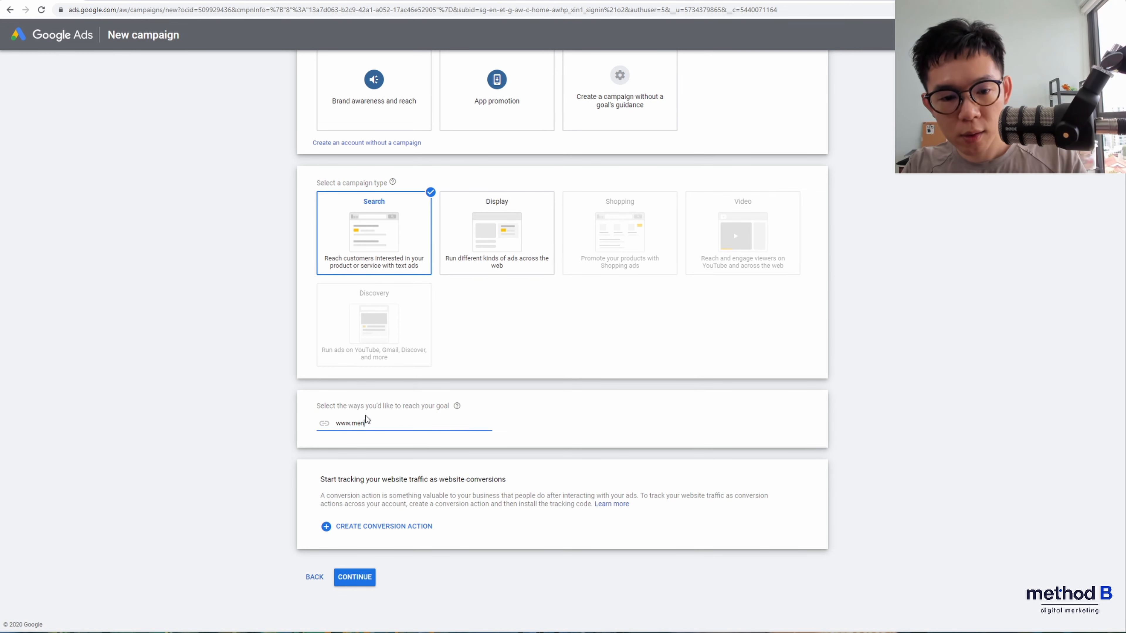
type("swatches")
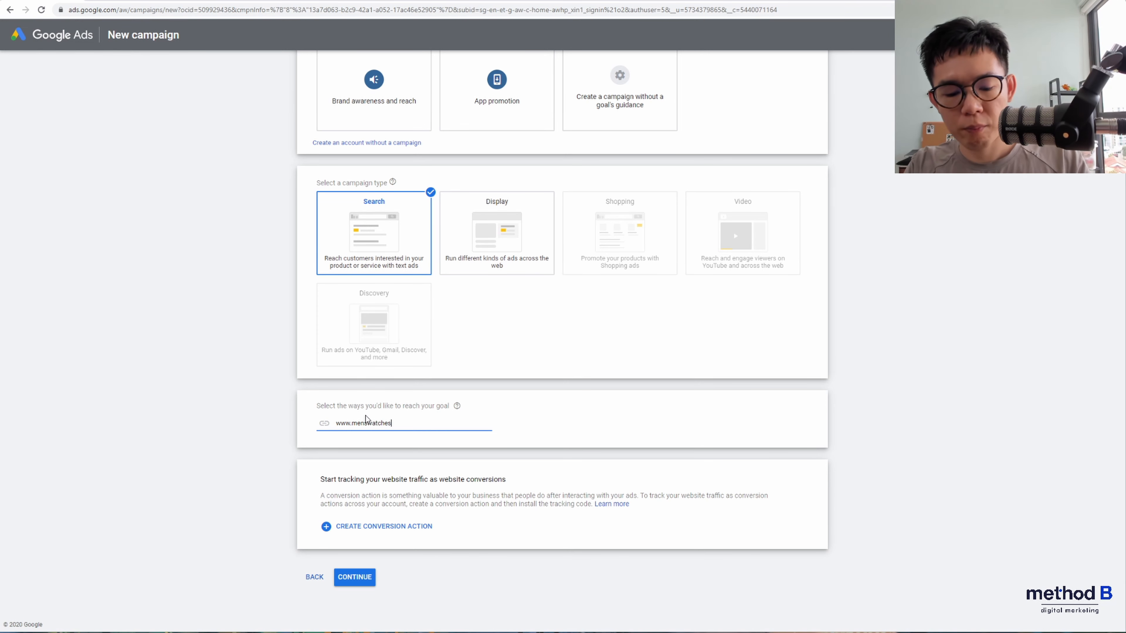
type("now/c")
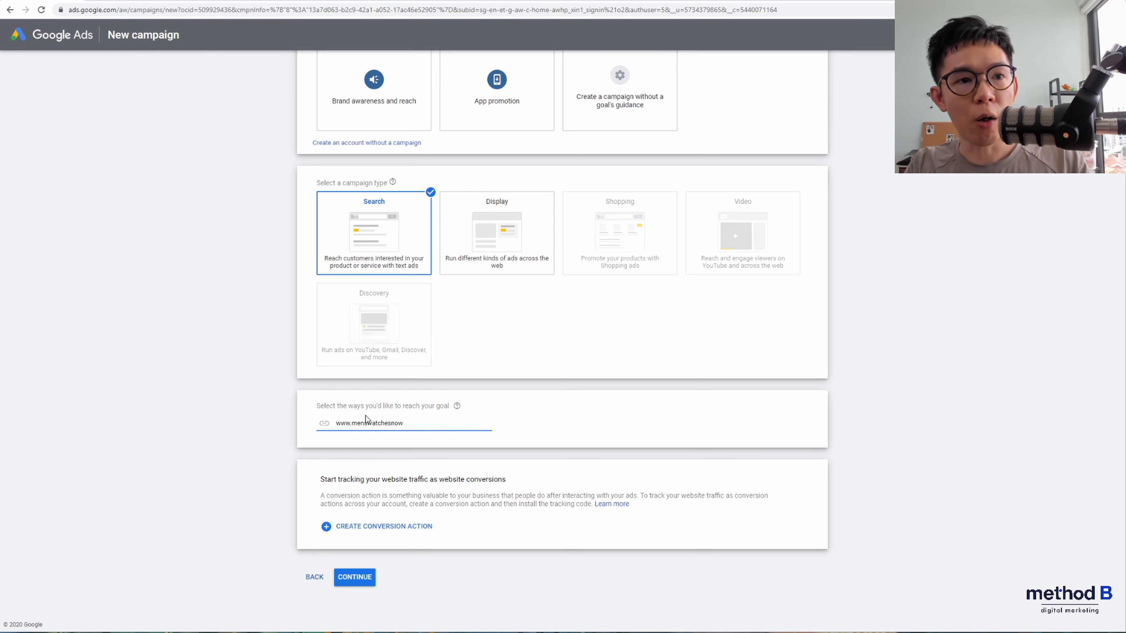
key("BackSpace")
key("BackSpace")
type(".com")
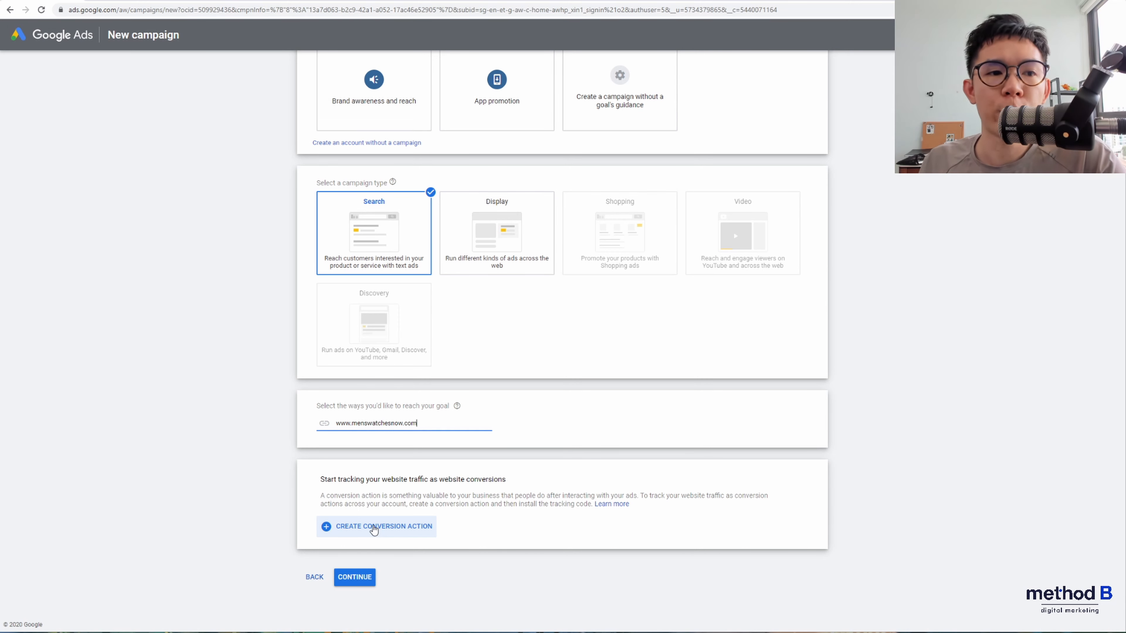
left_click(354, 576)
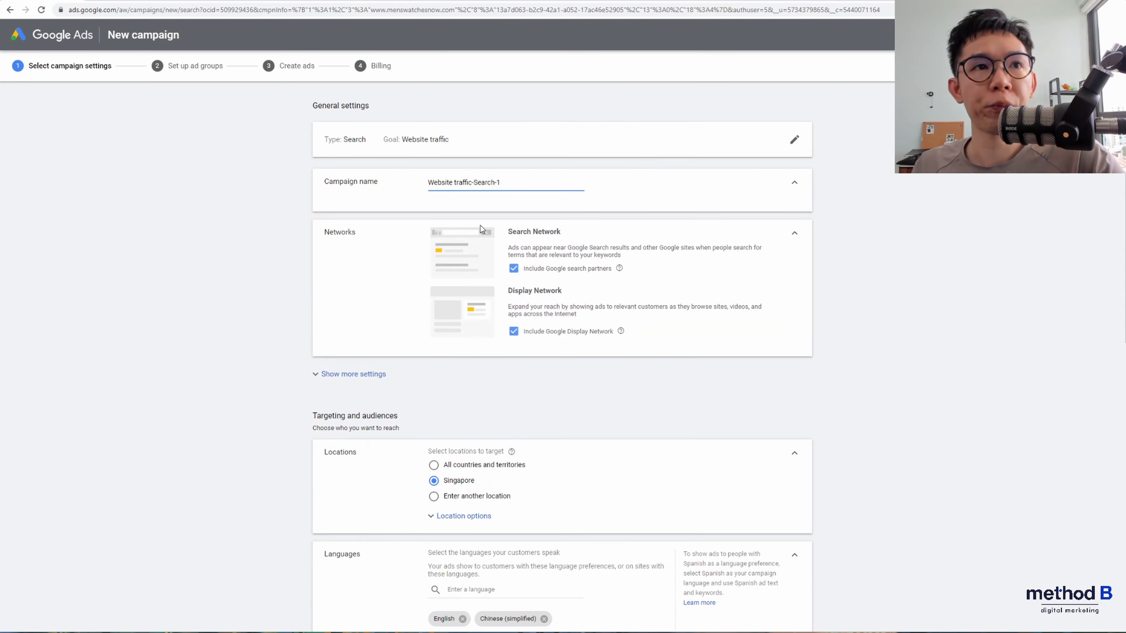
Replace the default campaign name with the country prefix "SG-".
left_click(525, 182)
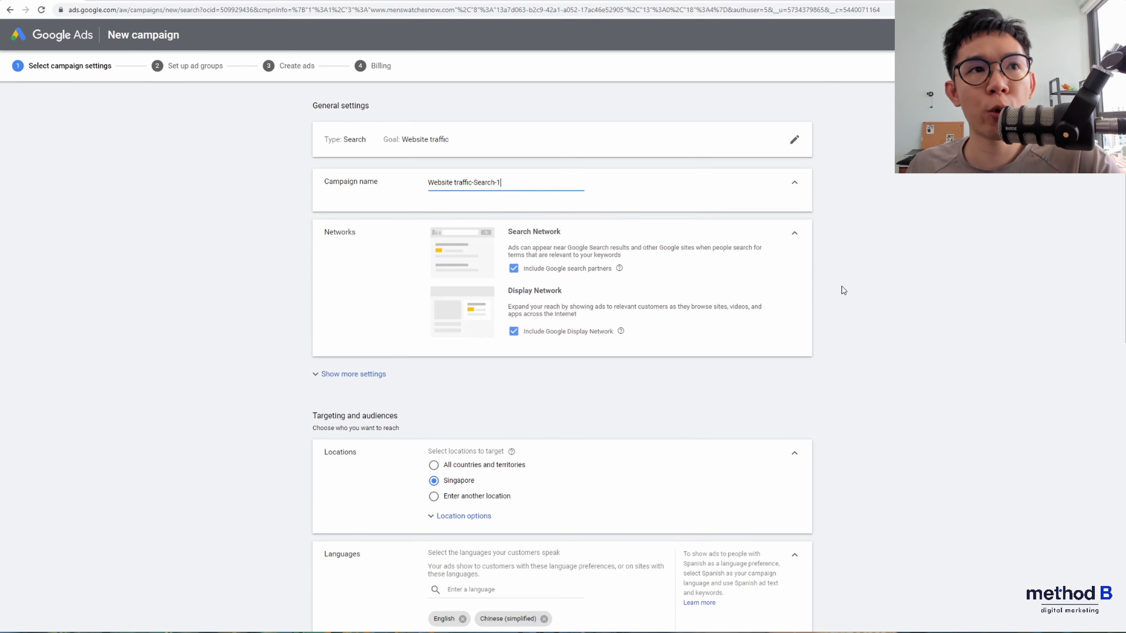
scroll(842, 291, "down", 1)
scroll(842, 290, "up", 1)
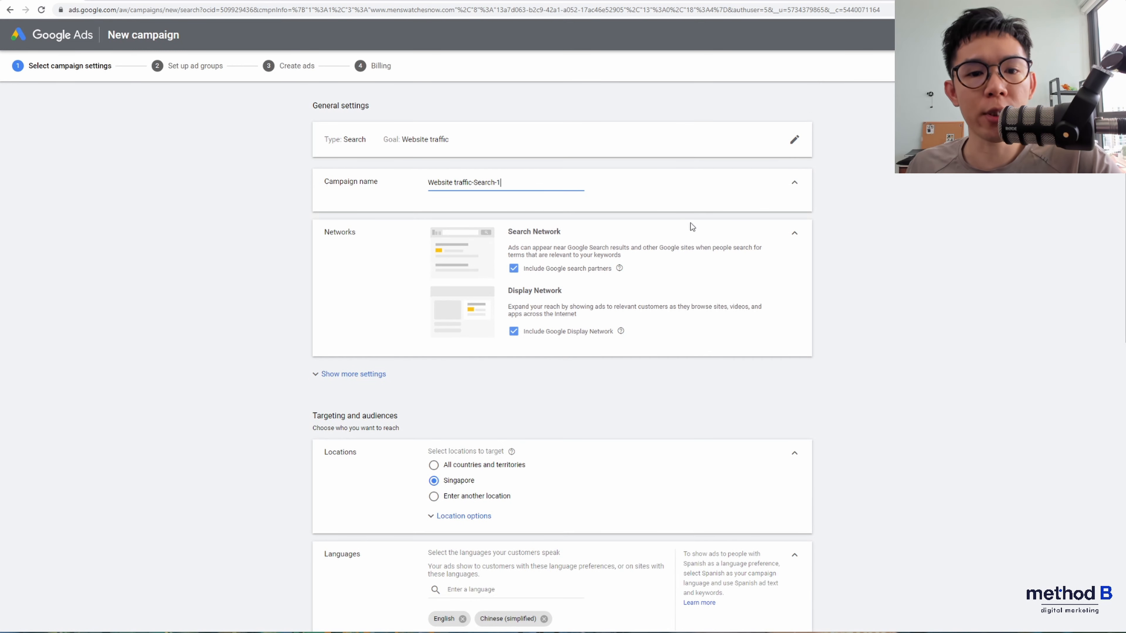
triple_click(531, 181)
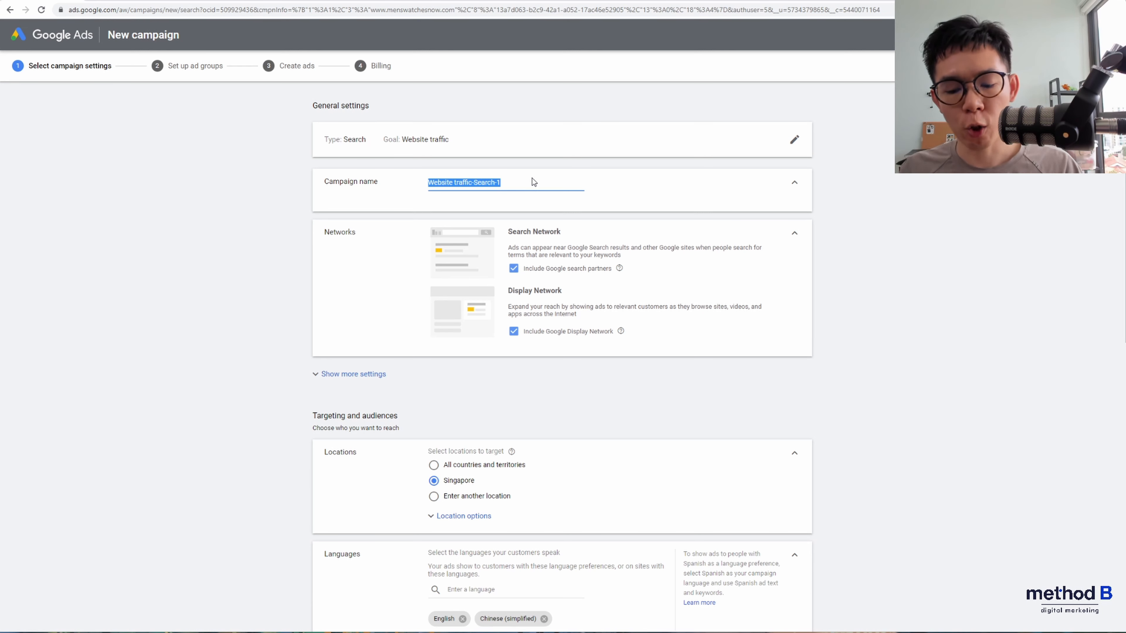
type("SG-")
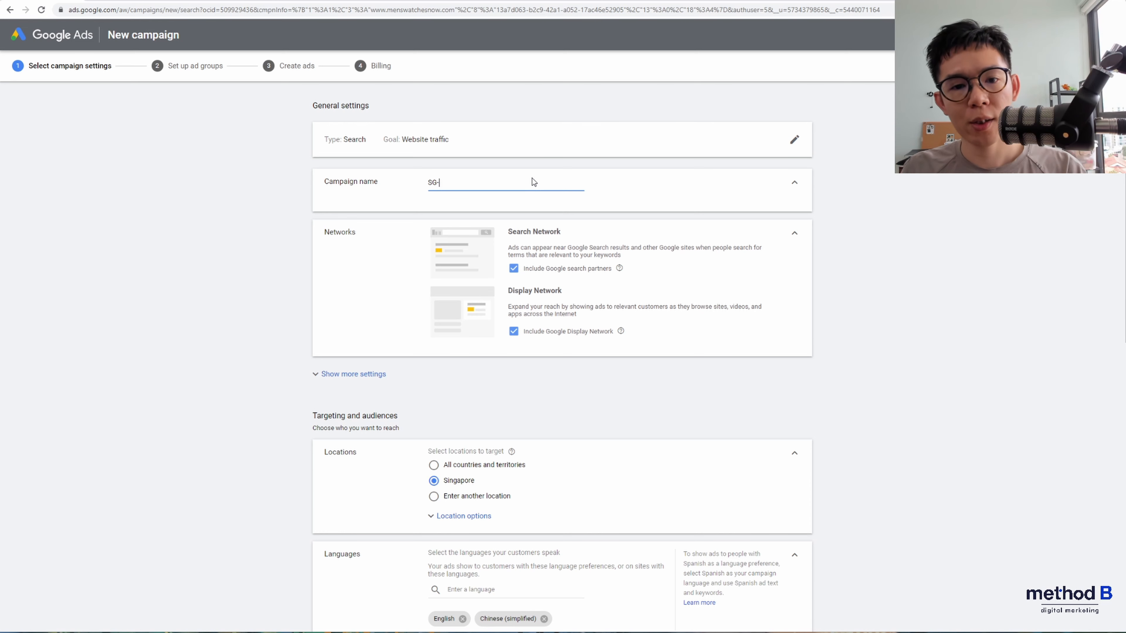
type("Branded")
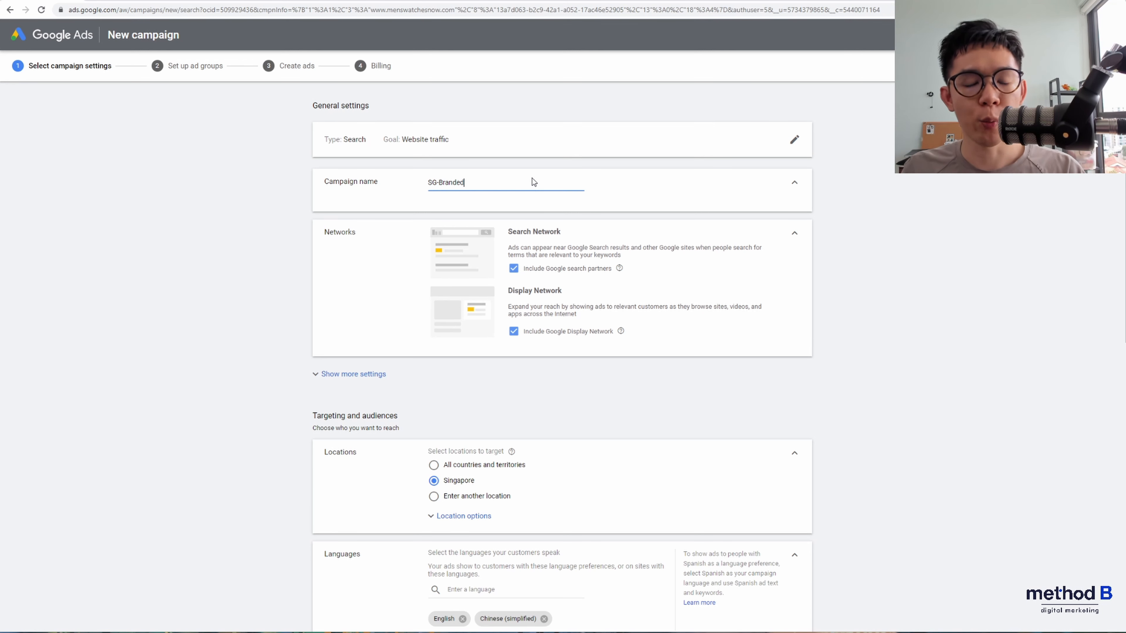
key("BackSpace")
key("BackSpace")
key("BackSpace")
key("BackSpace")
key("BackSpace")
key("BackSpace")
key("BackSpace")
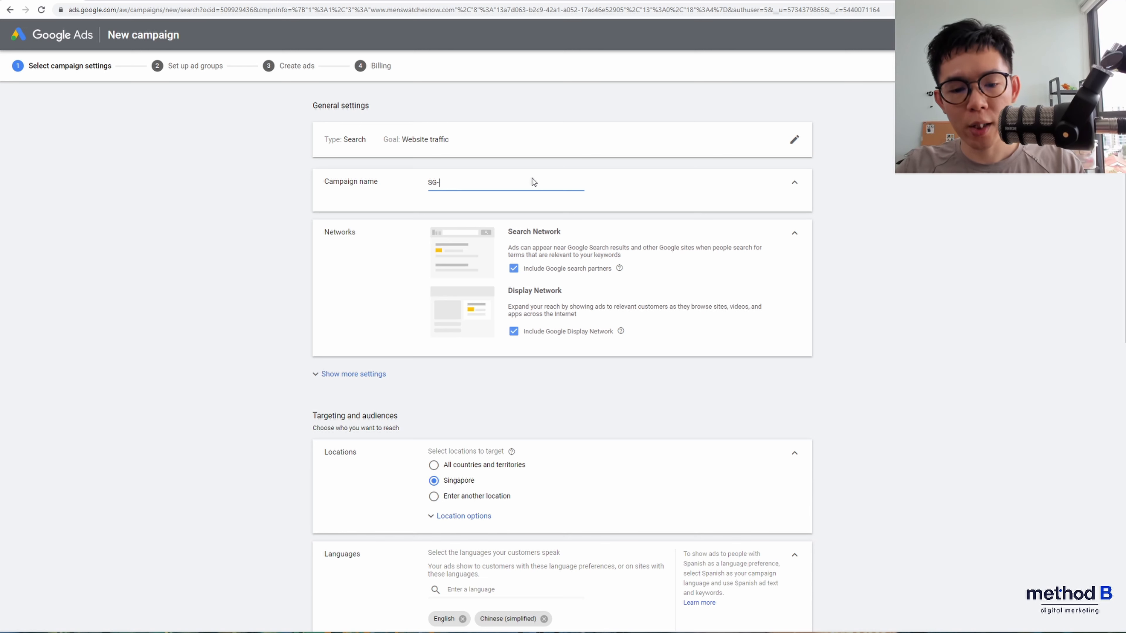
Complete the campaign name as SG-Generic-Broad.
type("Generic")
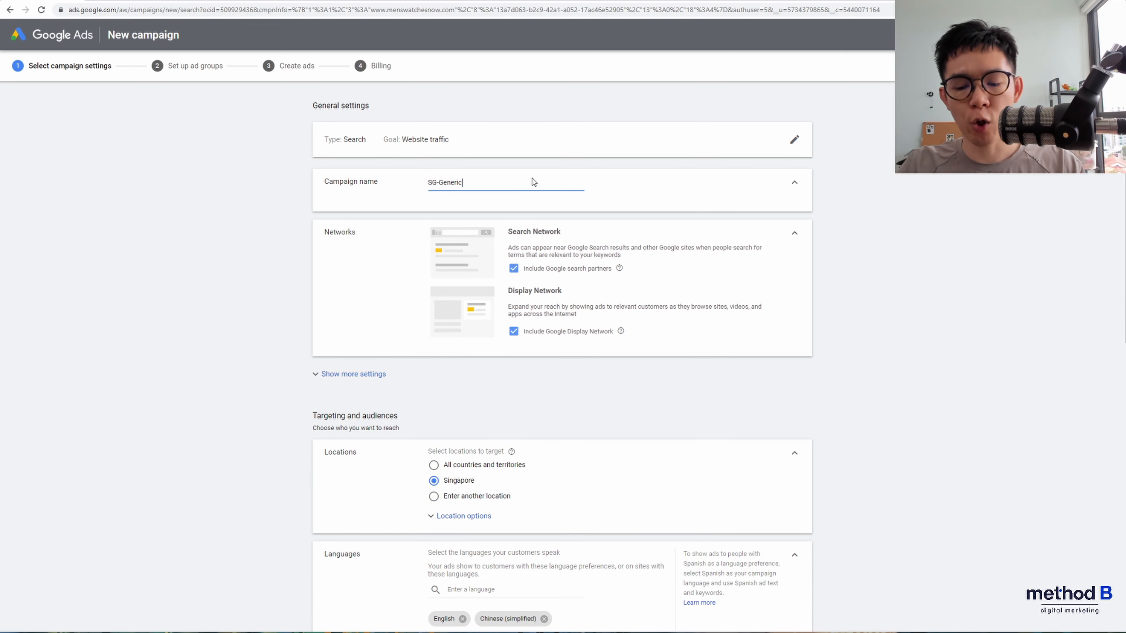
type("-")
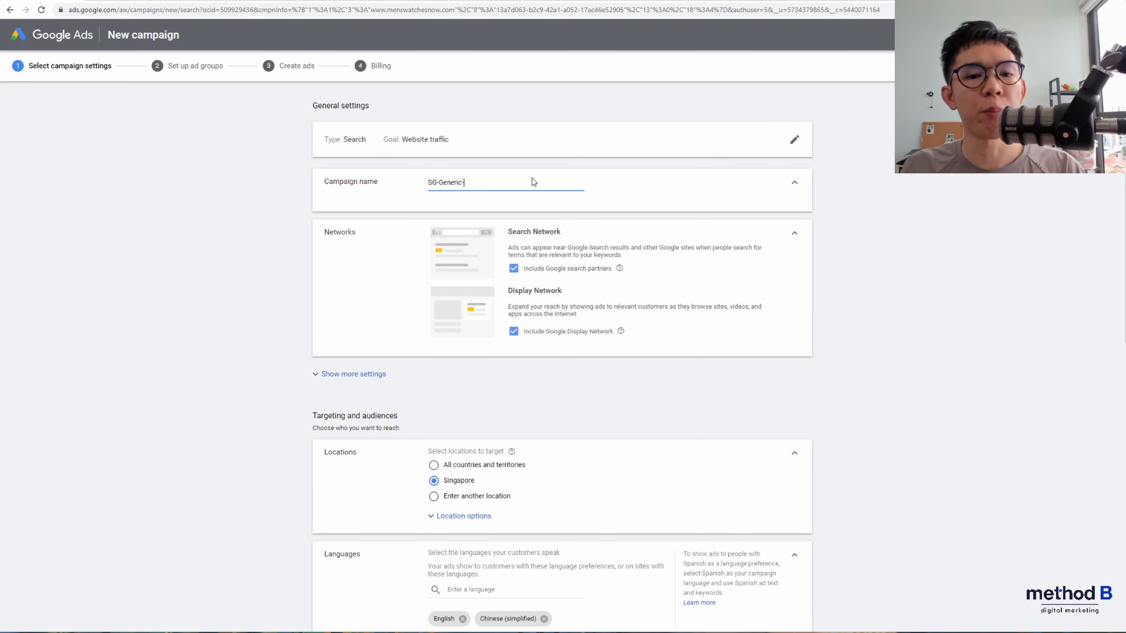
type("Broad")
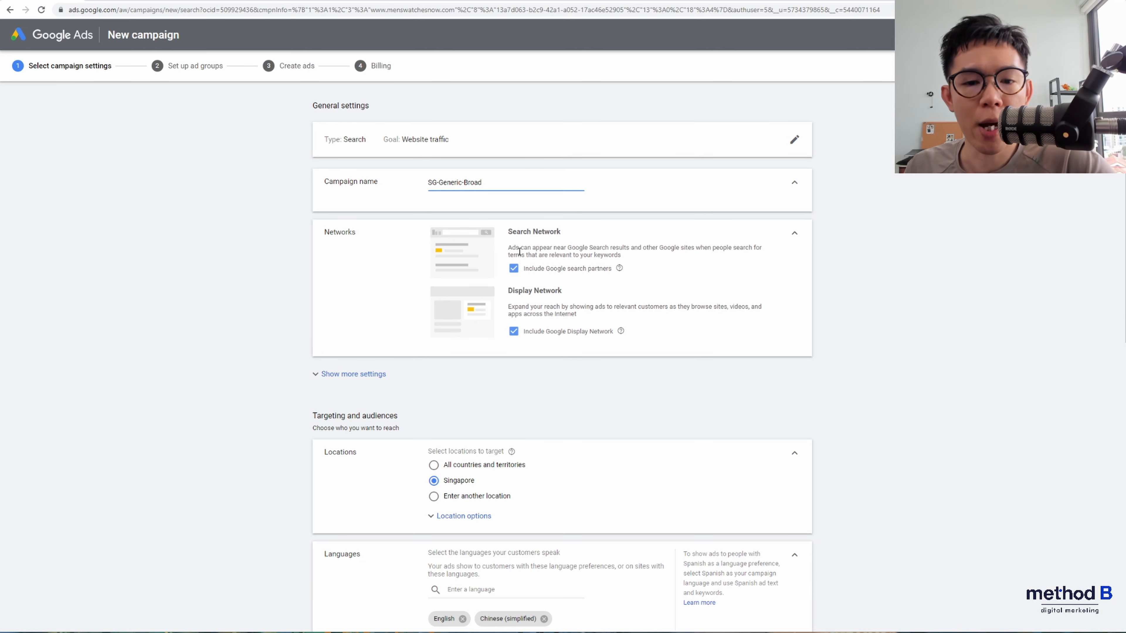
Exclude the Google Display Network and Google search partners from the campaign's networks.
left_click(514, 332)
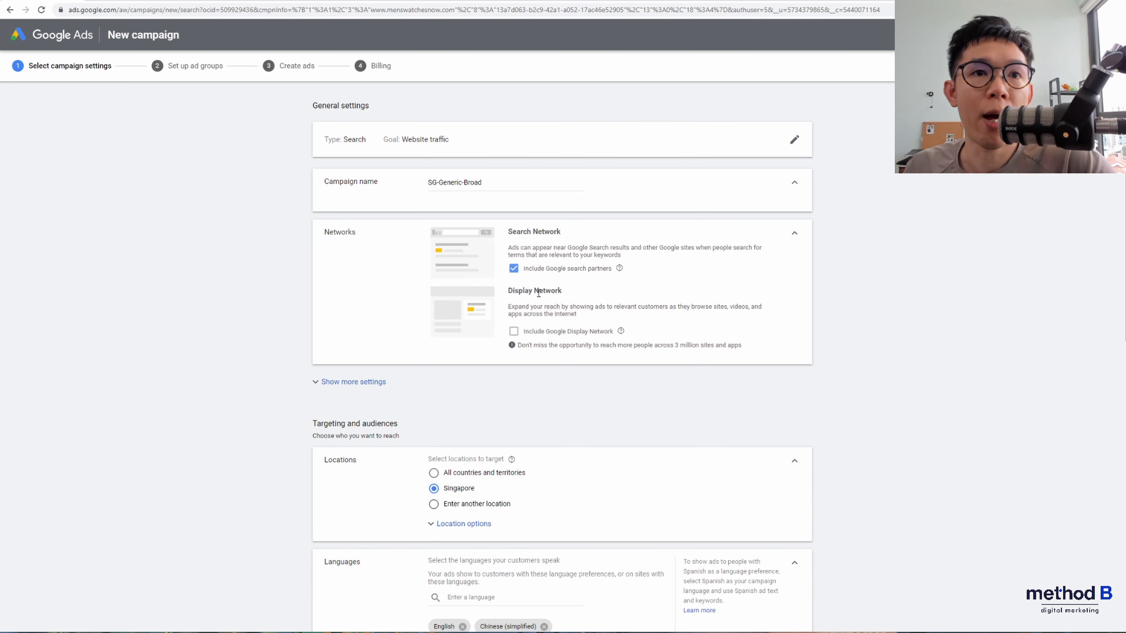
left_click(514, 269)
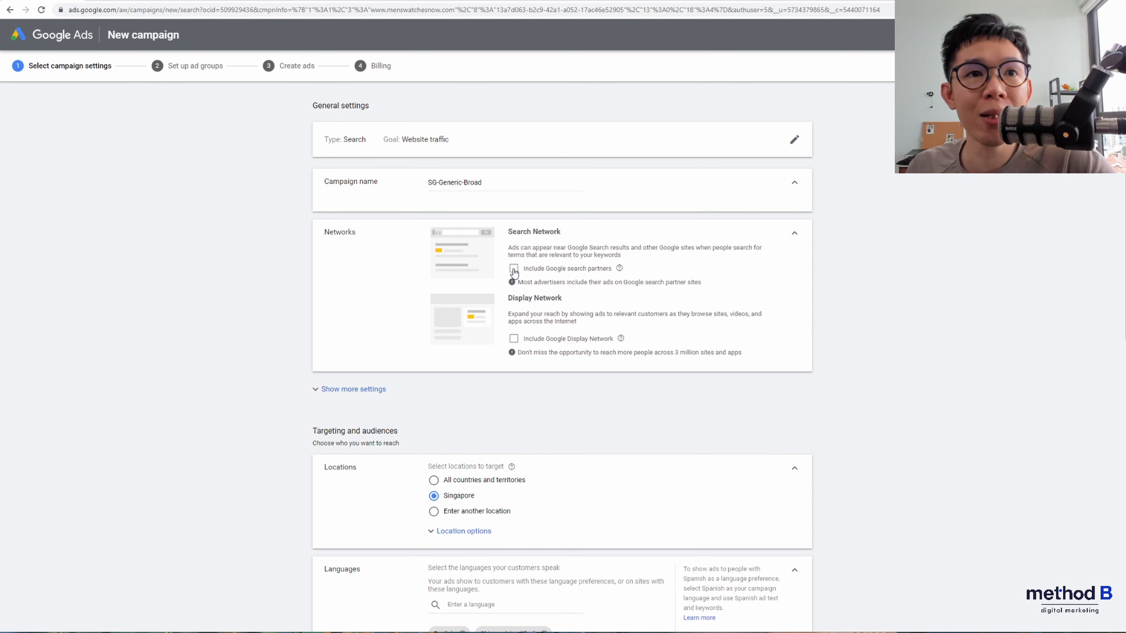
mouse_move(621, 269)
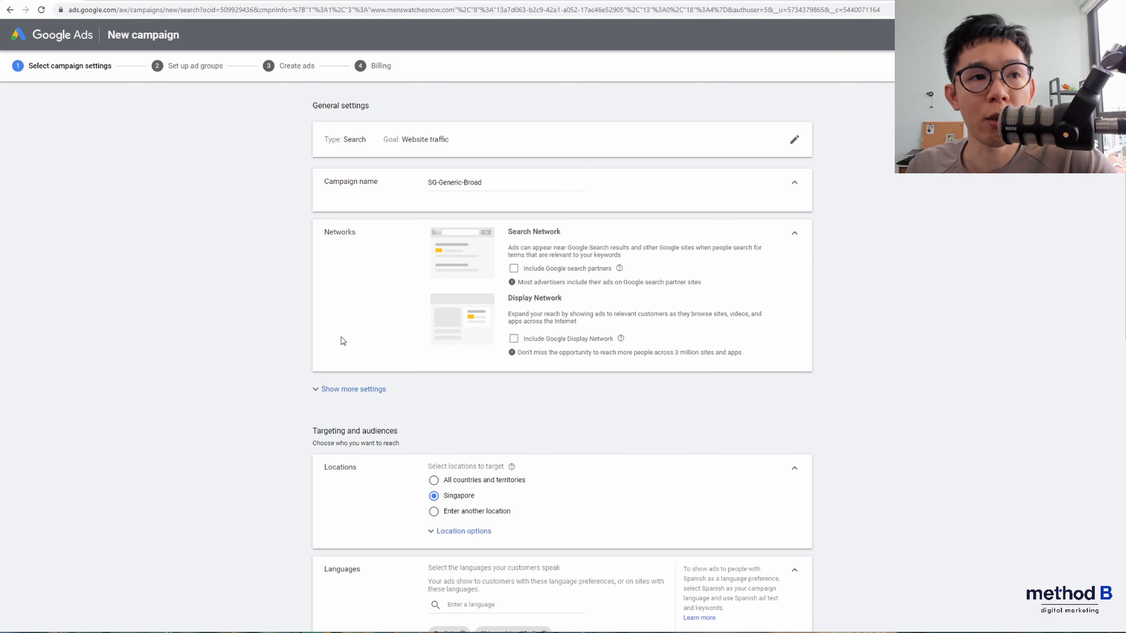
Show the additional campaign settings and set the campaign's end date to Jul 3, 2020.
left_click(330, 390)
scroll(276, 355, "down", 2)
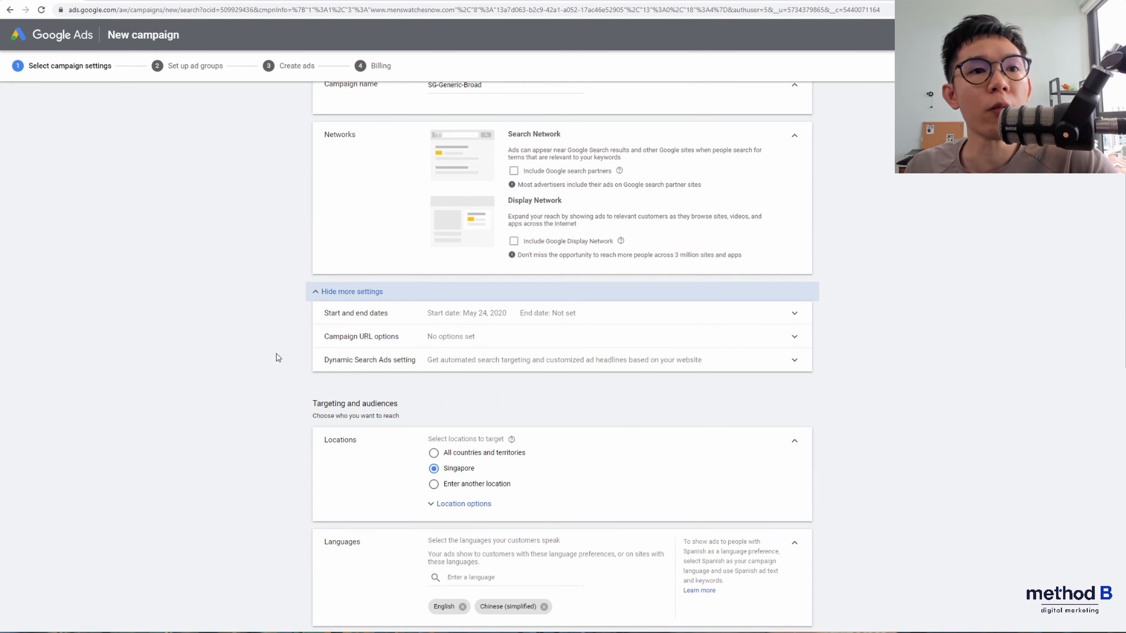
left_click(459, 318)
scroll(351, 290, "down", 2)
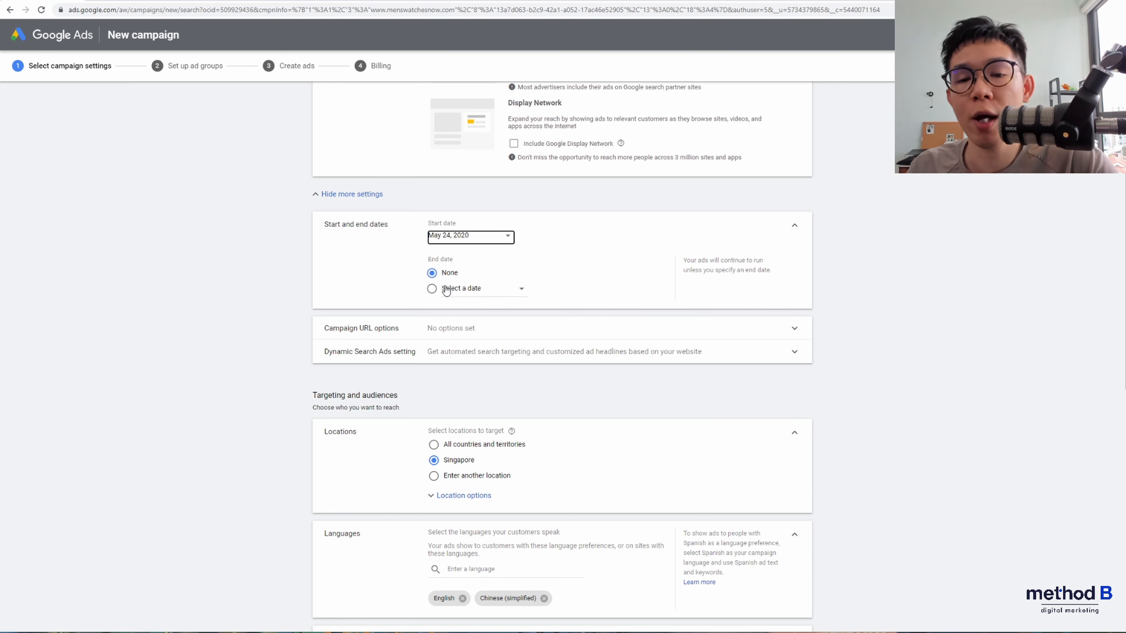
left_click(446, 289)
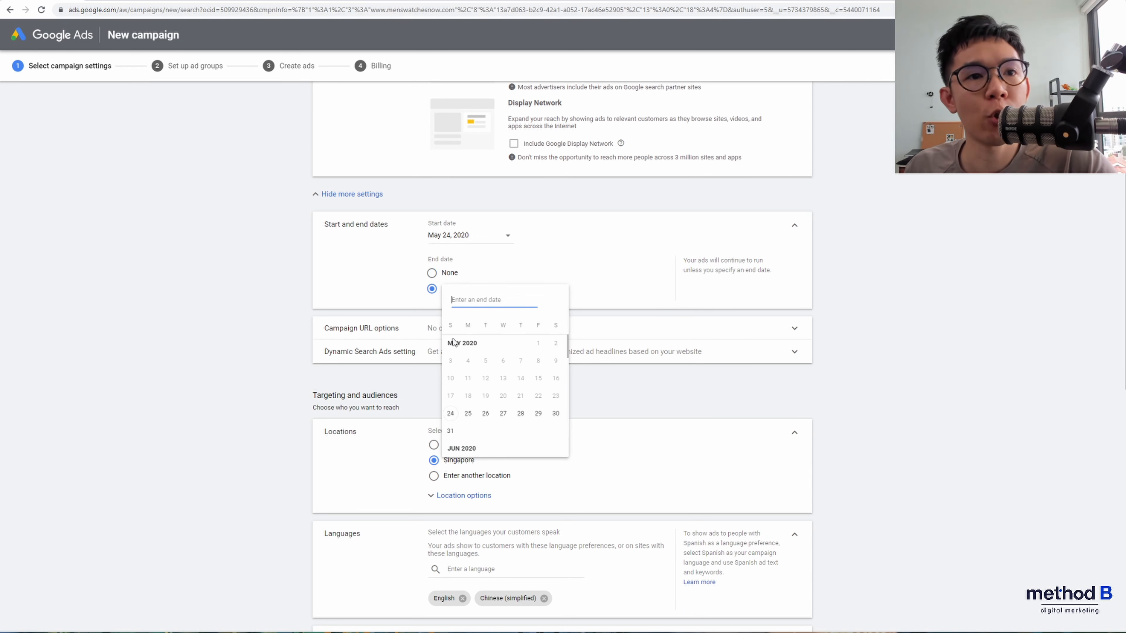
scroll(547, 423, "down", 3)
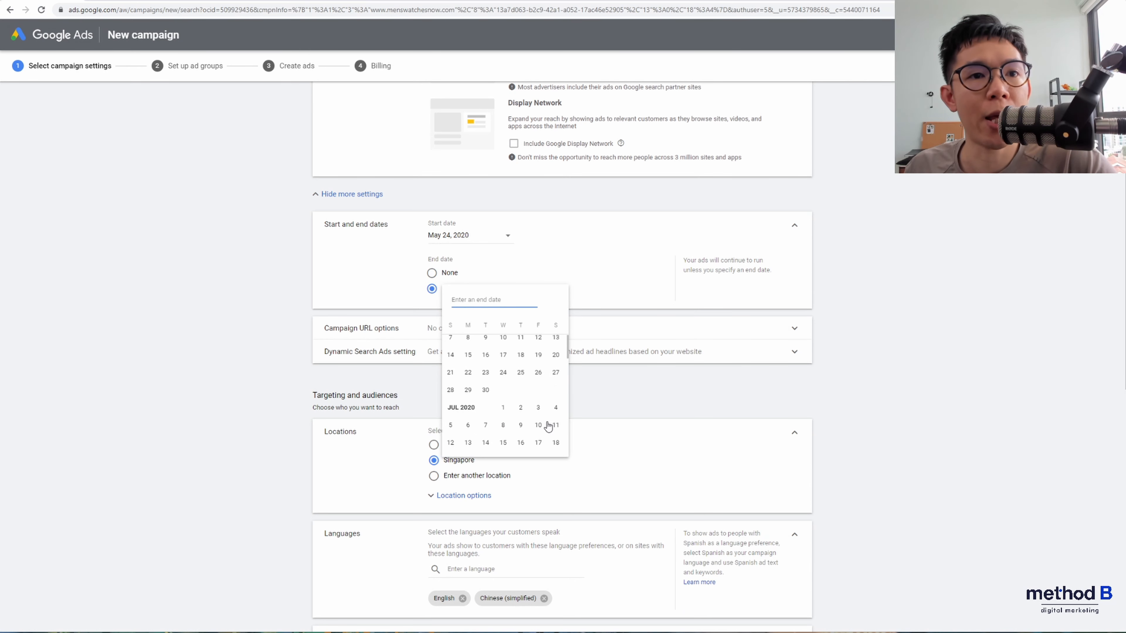
left_click(541, 409)
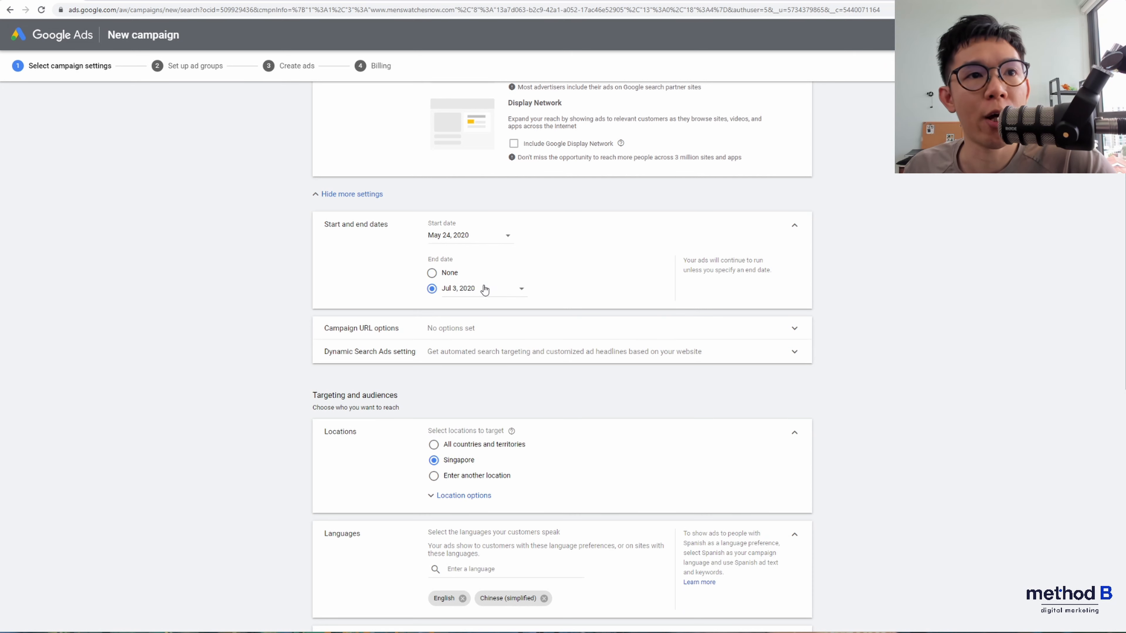
Expand the Campaign URL options and the Dynamic Search Ads setting to look through their fields.
scroll(306, 334, "down", 2)
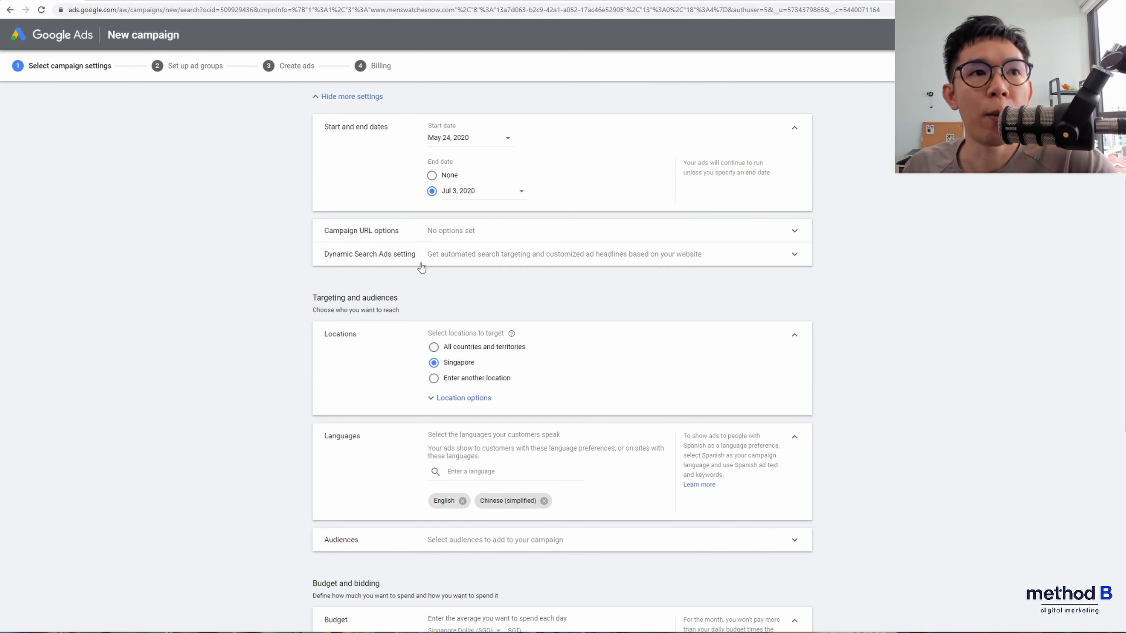
left_click(451, 235)
scroll(296, 293, "down", 2)
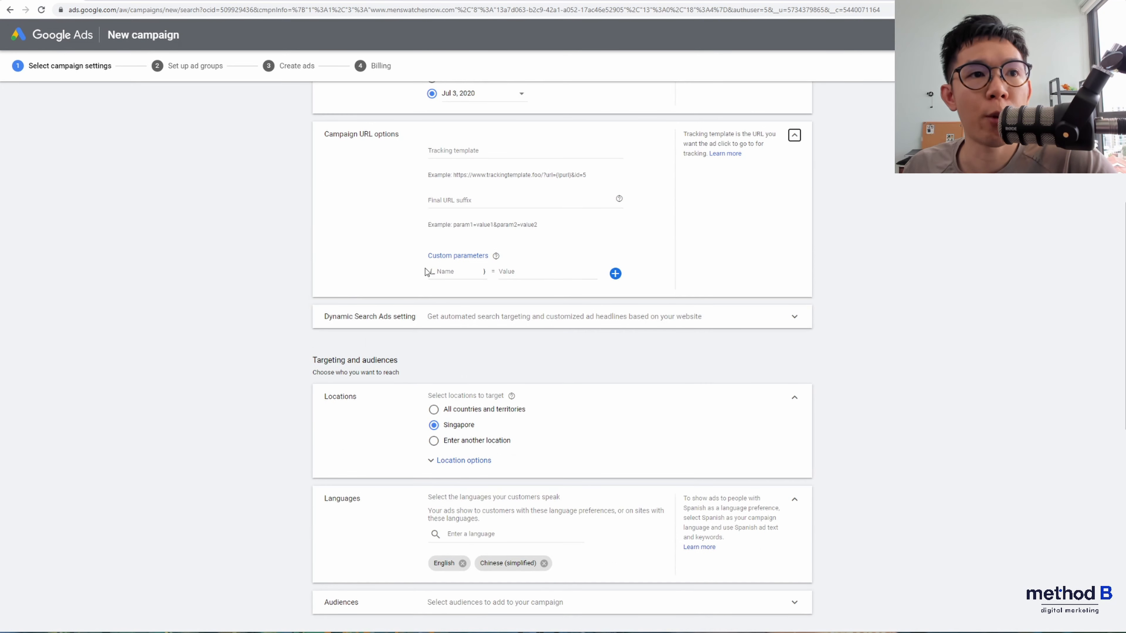
left_click(477, 328)
scroll(246, 337, "down", 7)
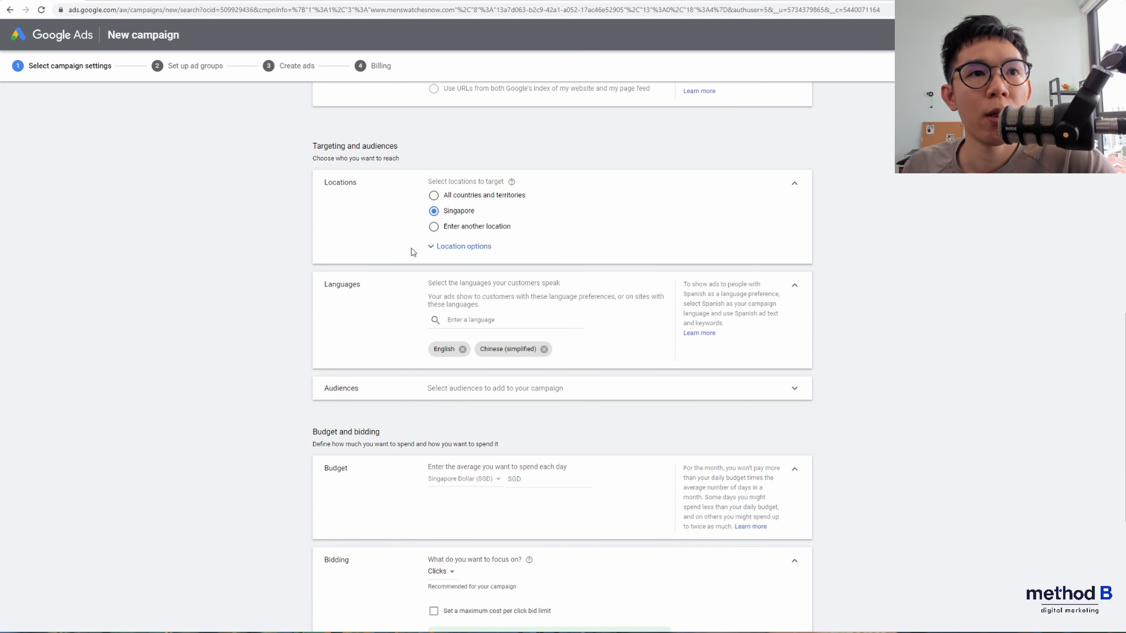
Set the location targeting option to people in or regularly in the targeted locations.
scroll(416, 237, "down", 1)
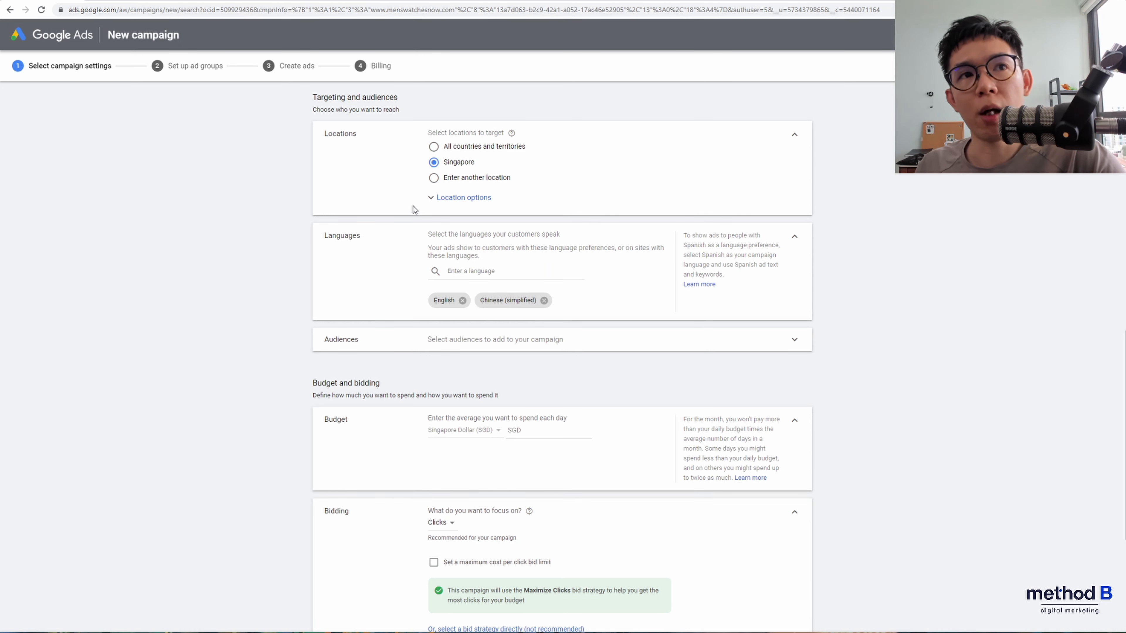
left_click(447, 197)
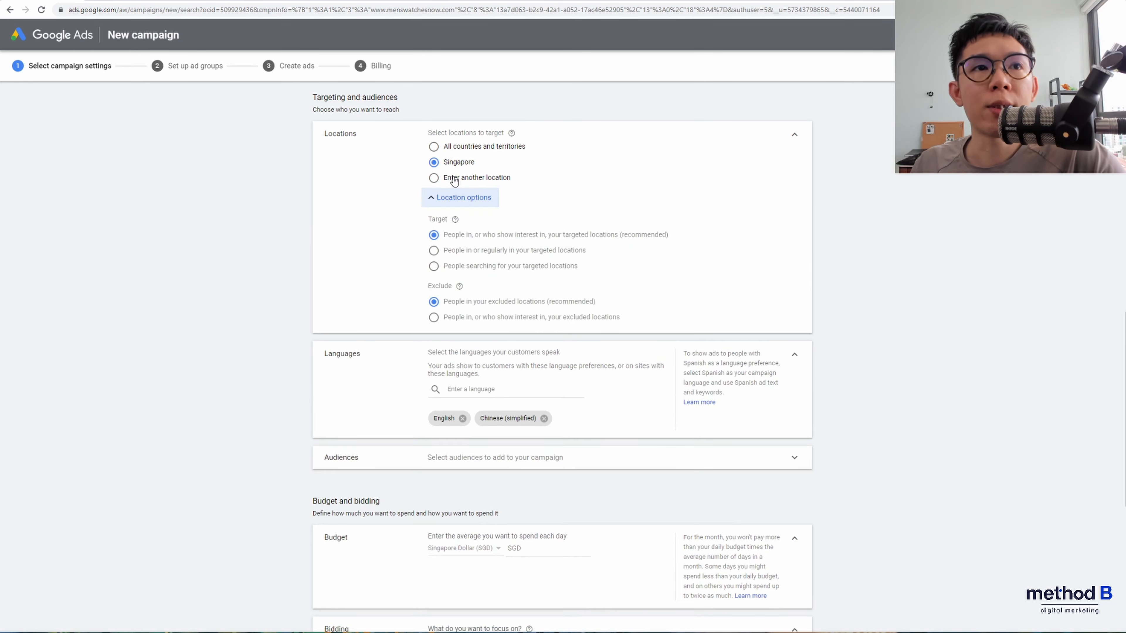
left_click(465, 200)
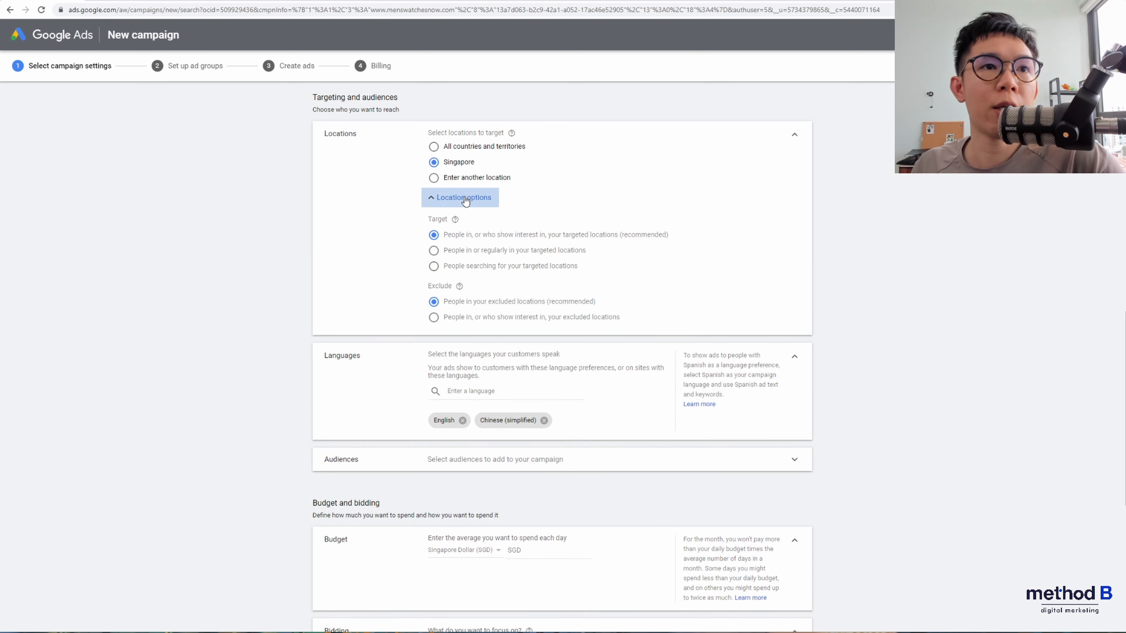
left_click(465, 200)
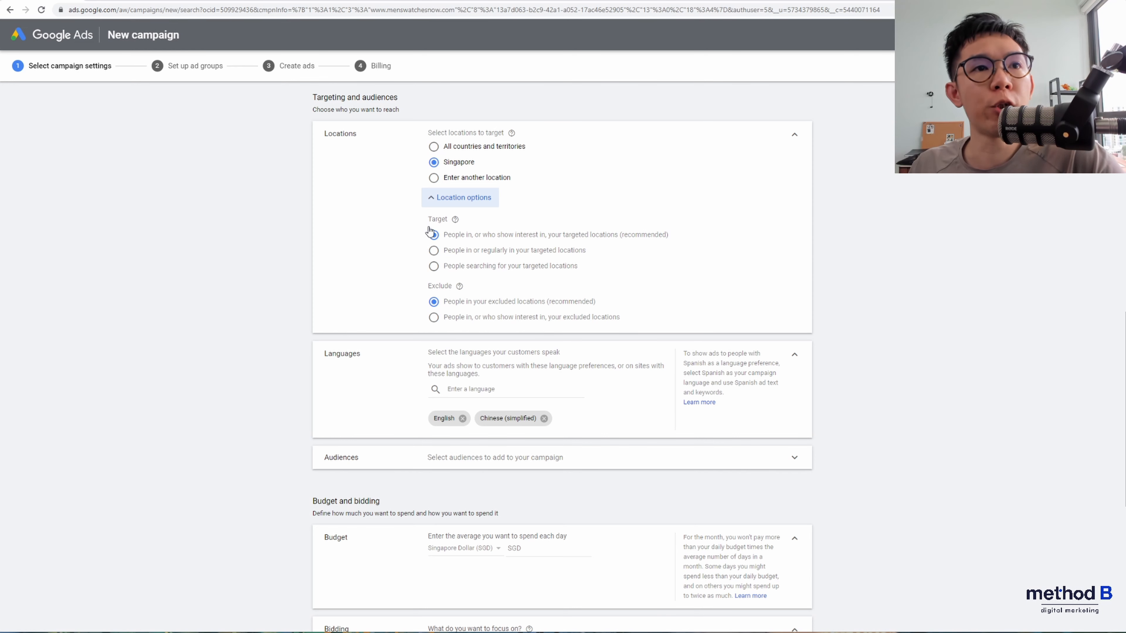
left_click(433, 252)
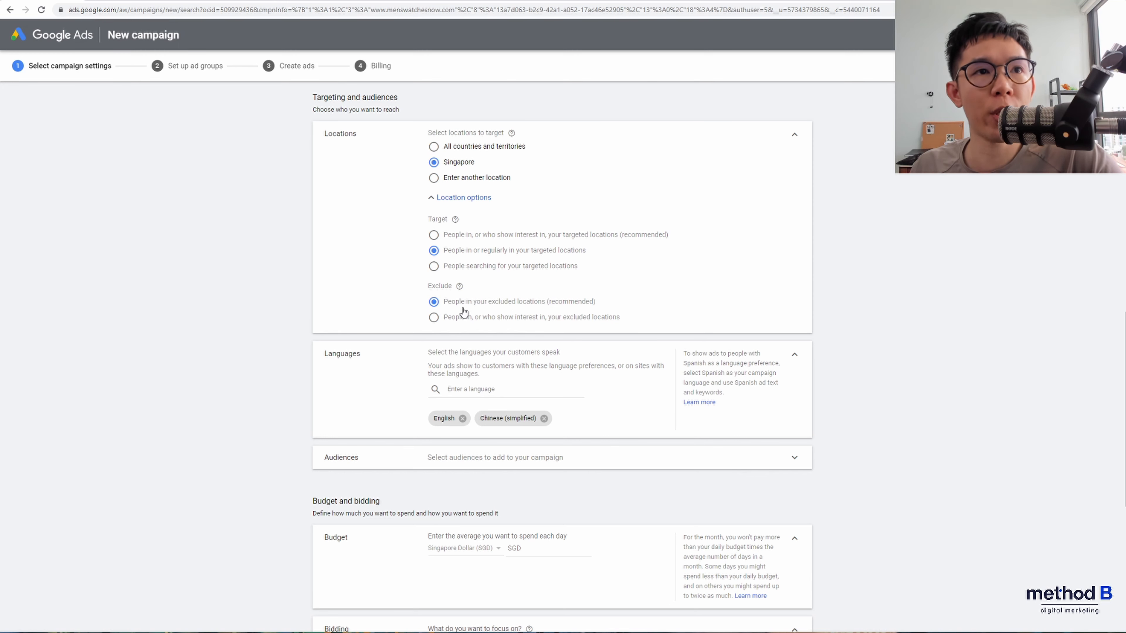
Switch to entering another location and exclude the country Malaysia from the campaign.
left_click(433, 179)
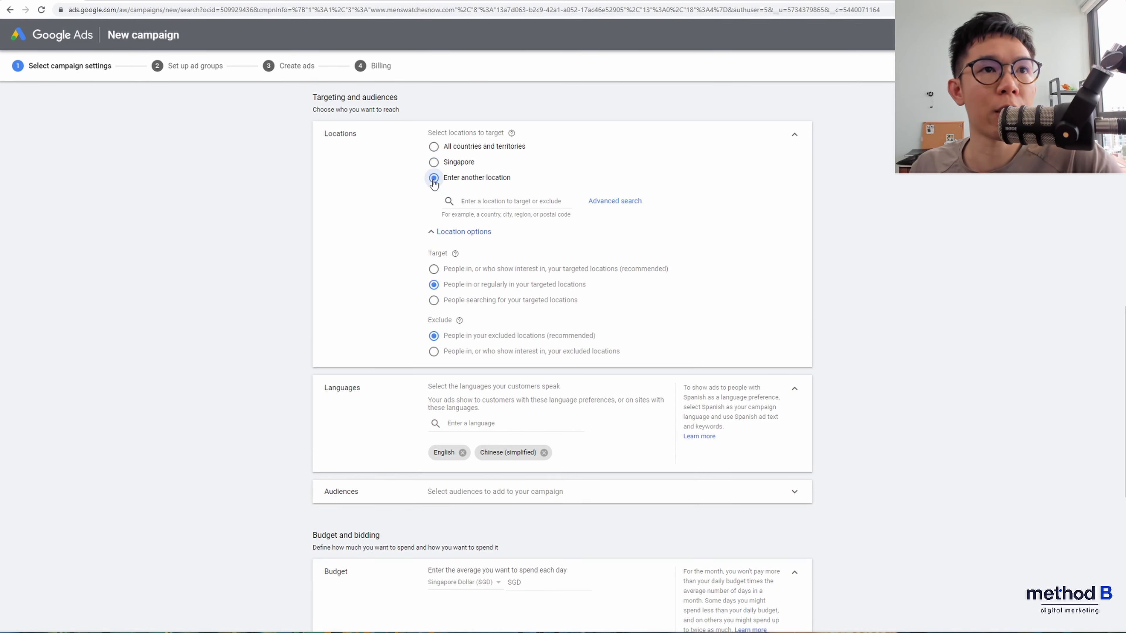
left_click(551, 201)
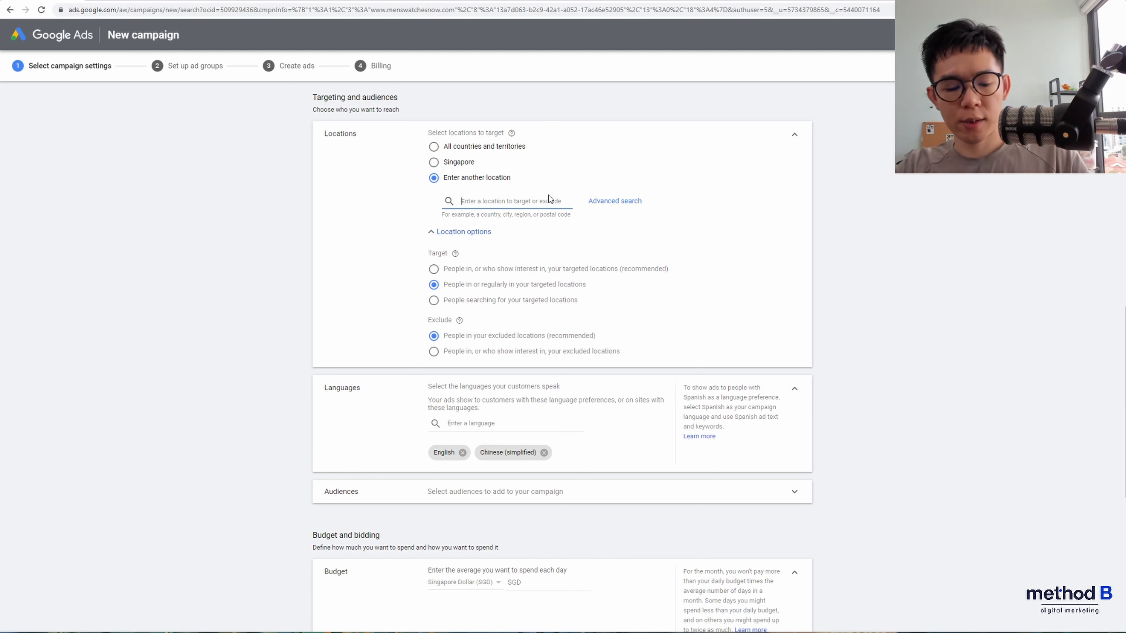
type("malaysia")
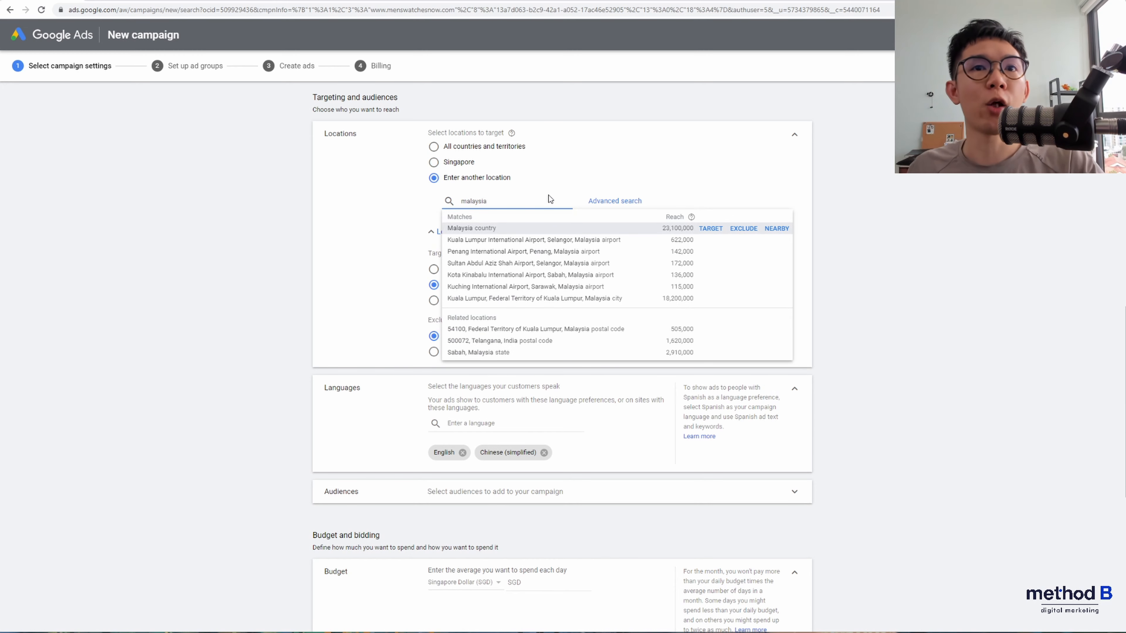
left_click(743, 229)
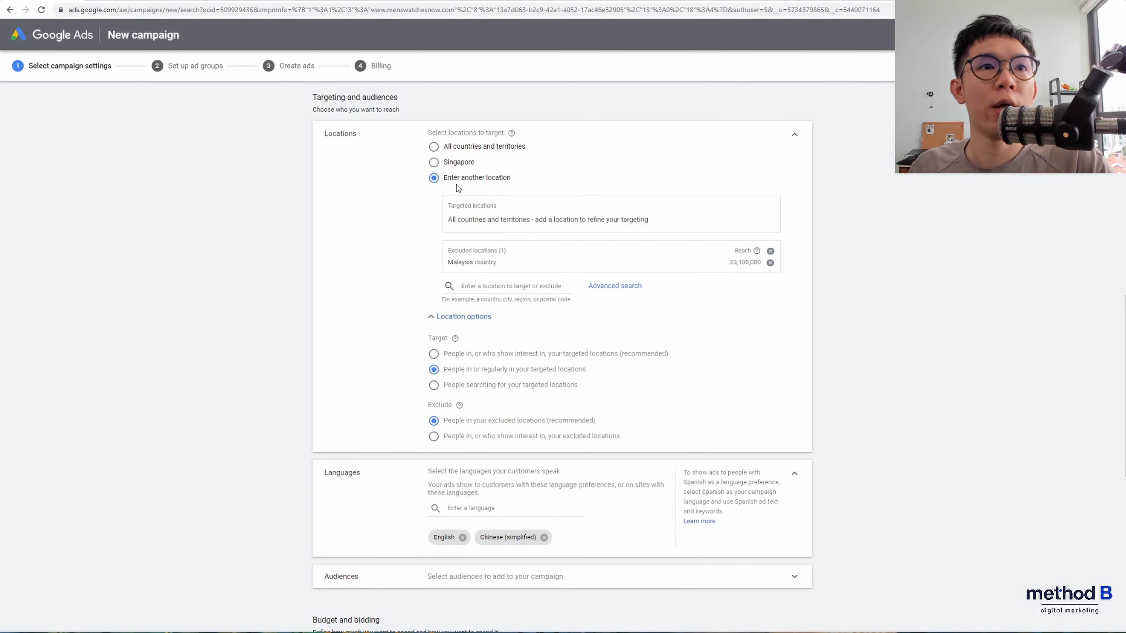
Add the country Singapore as a targeted location alongside the Malaysia exclusion.
left_click(434, 163)
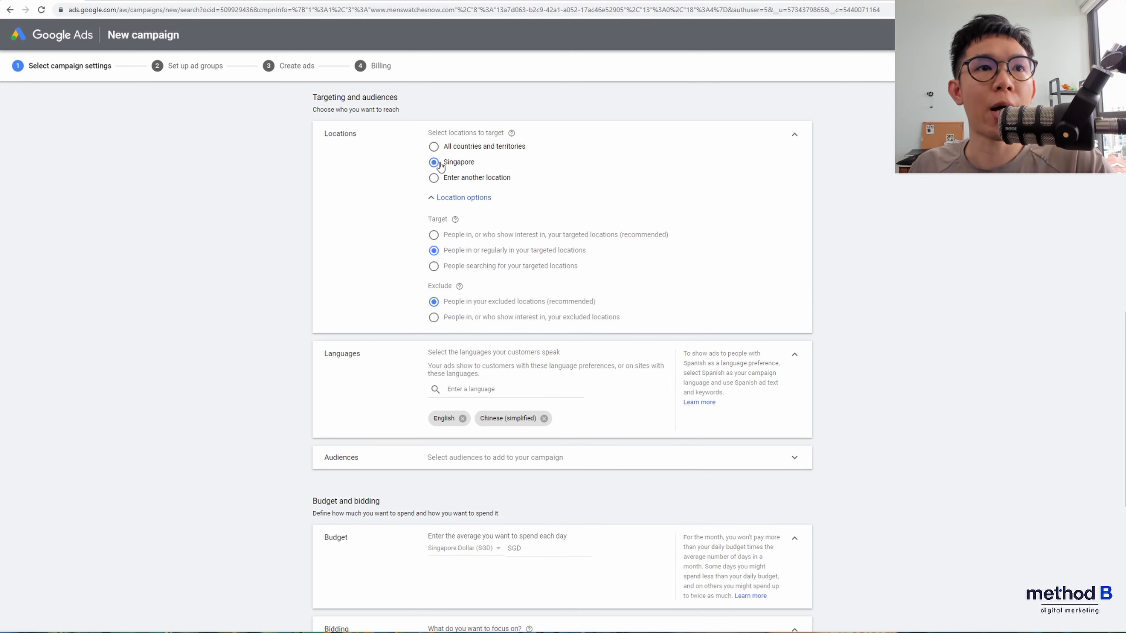
left_click(434, 177)
left_click(480, 288)
type("Singapore")
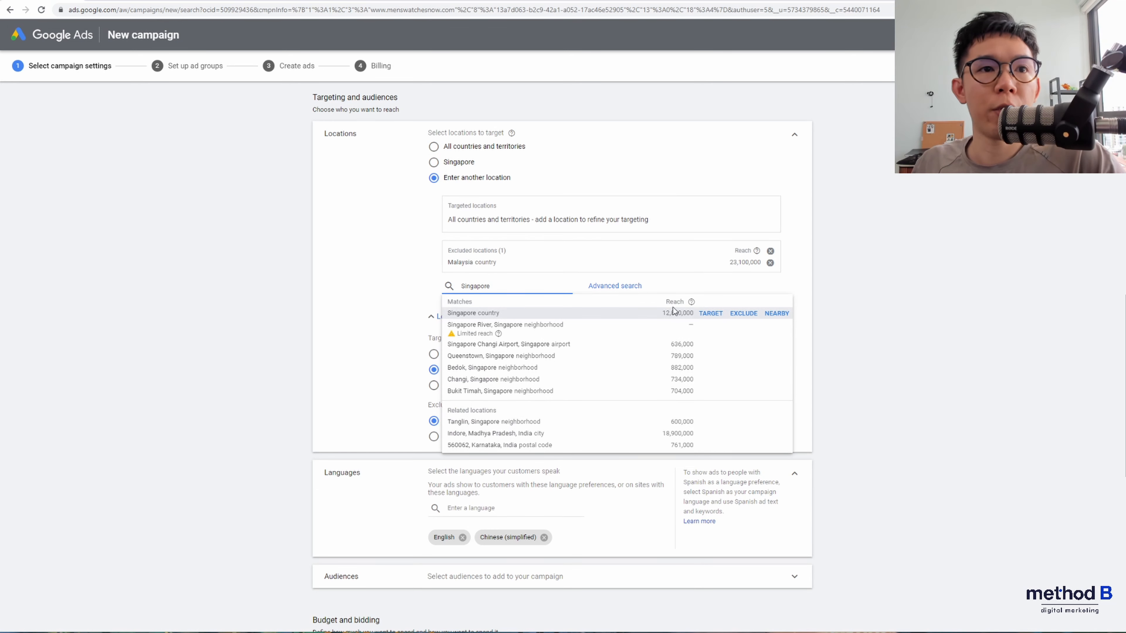
left_click(710, 313)
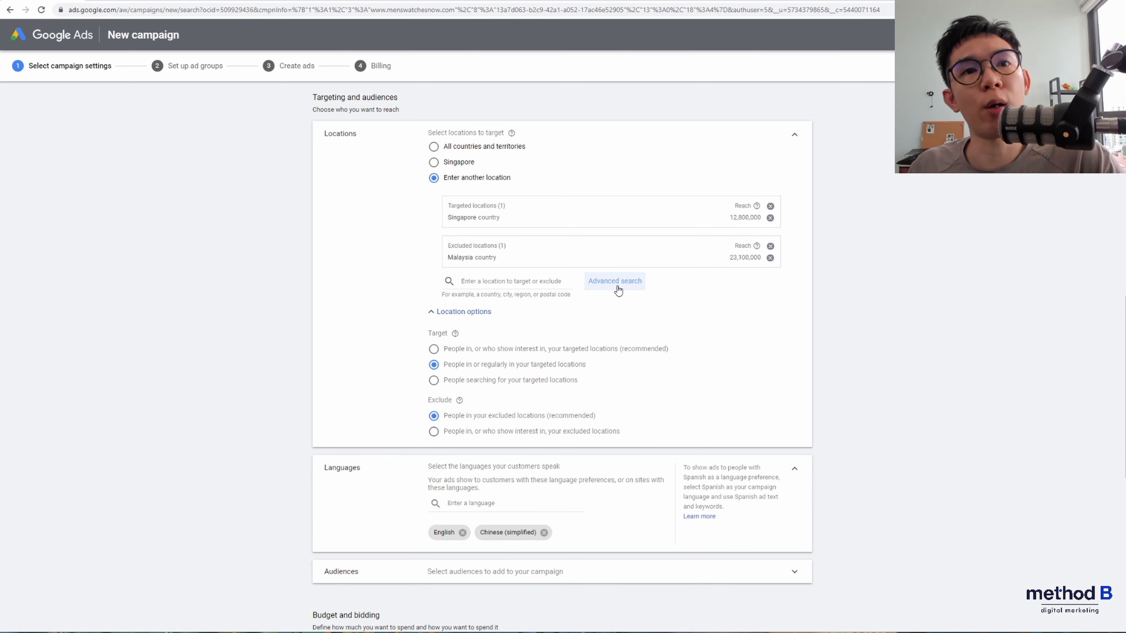
Search the locations to target or exclude for "orchard" and "orchard road".
left_click(536, 281)
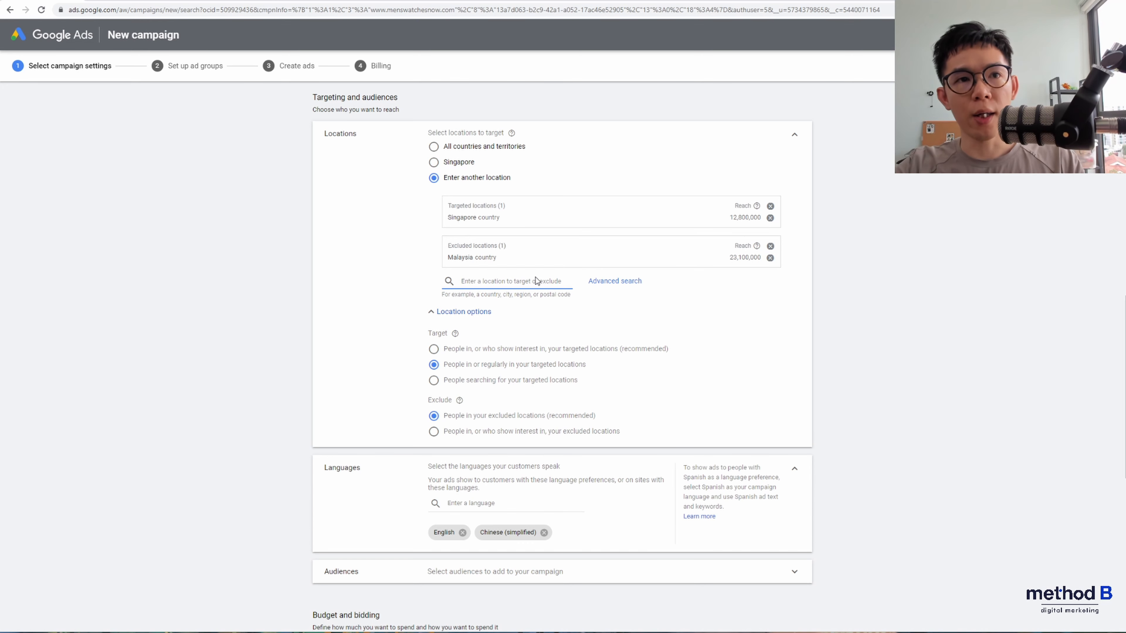
type("orchard")
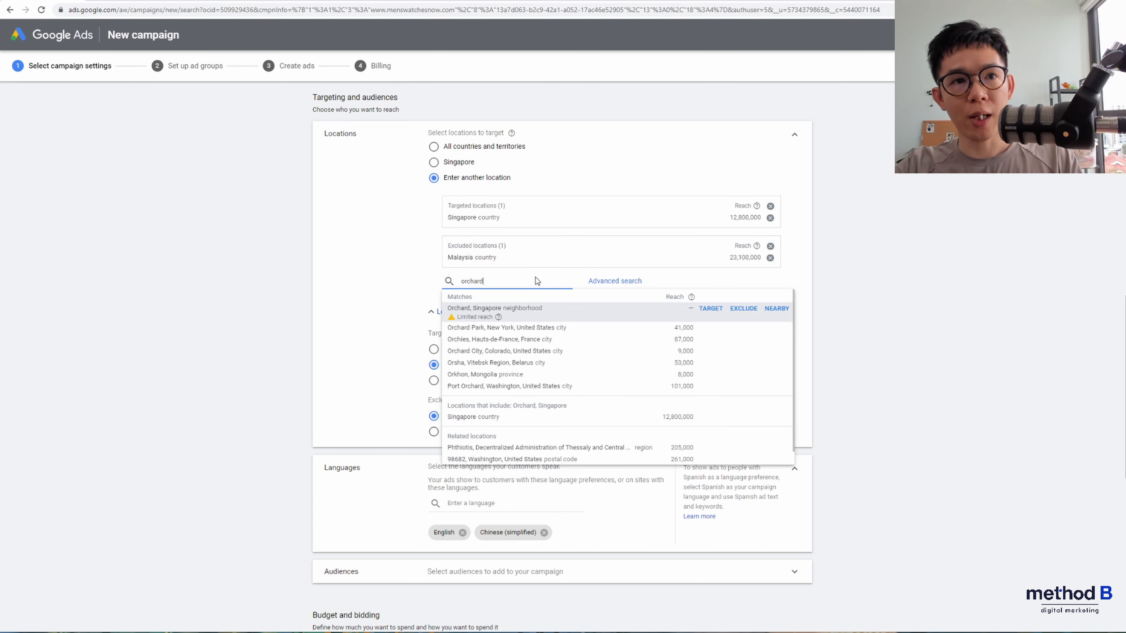
type(" road")
key("BackSpace")
key("BackSpace")
key("BackSpace")
key("BackSpace")
key("BackSpace")
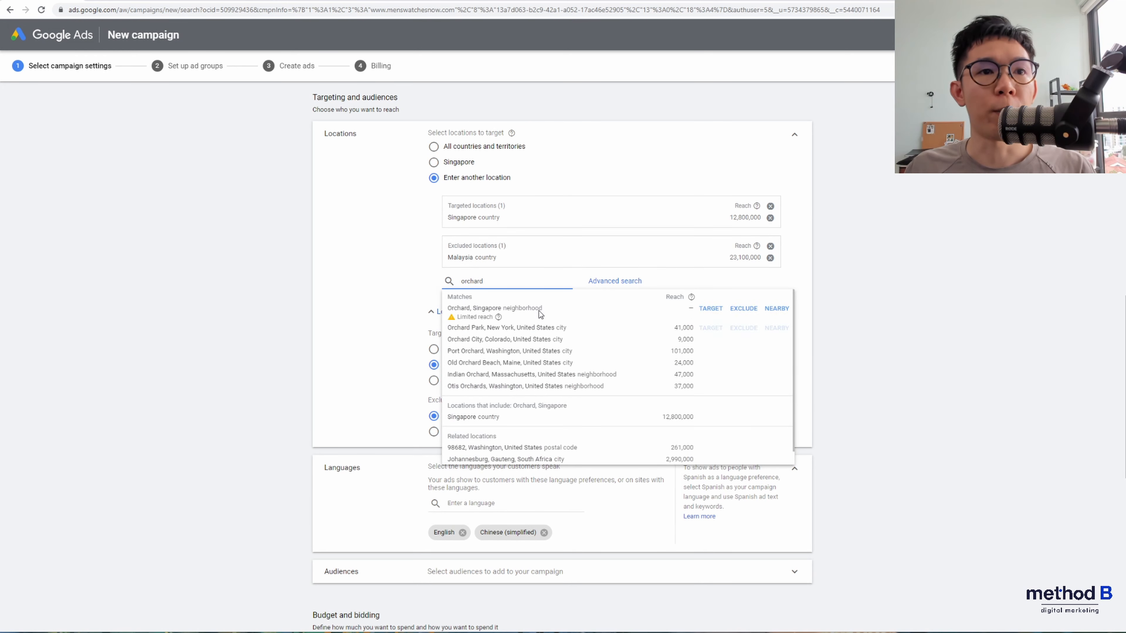
Search the locations for "singapore orchard" and "singapore orchard road", and clear the search text.
double_click(531, 280)
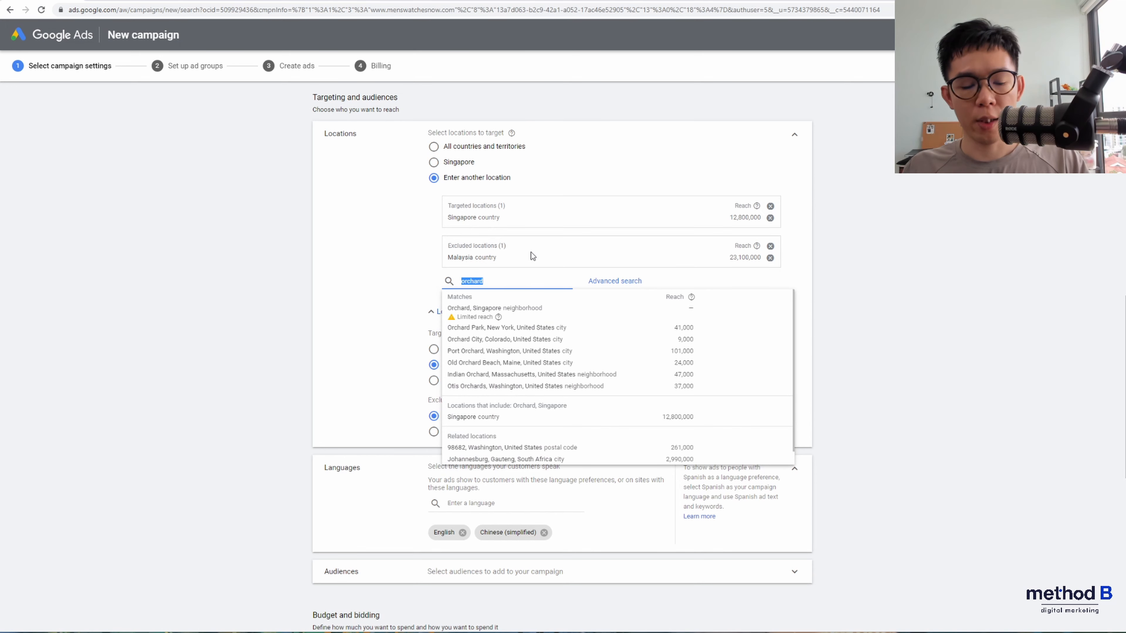
type("singapore road")
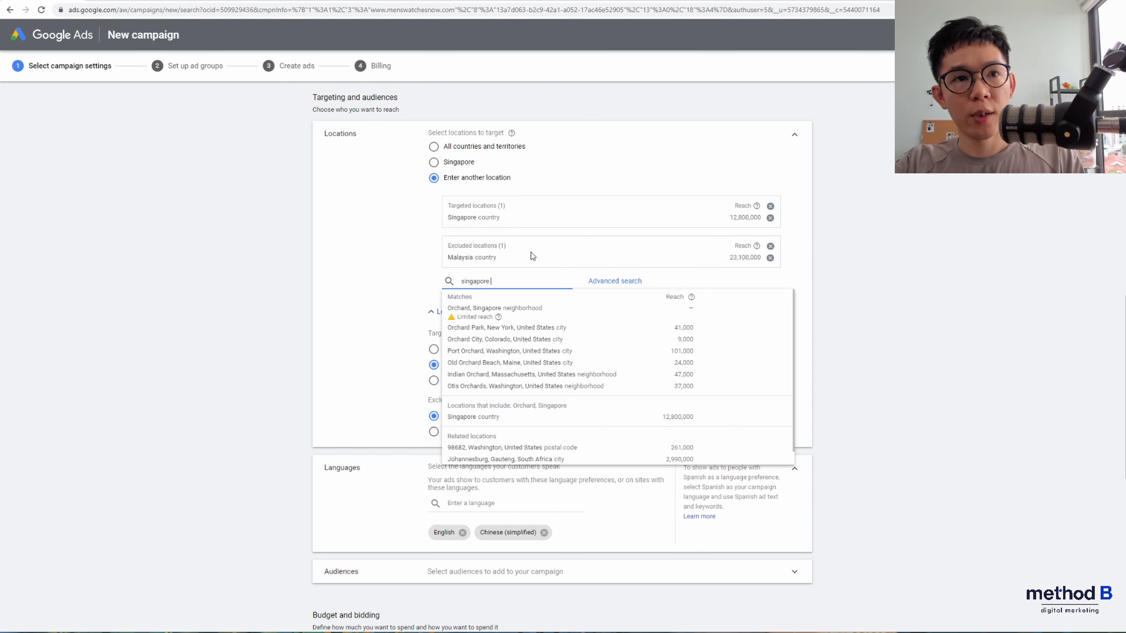
key("BackSpace")
key("BackSpace")
key("BackSpace")
key("BackSpace")
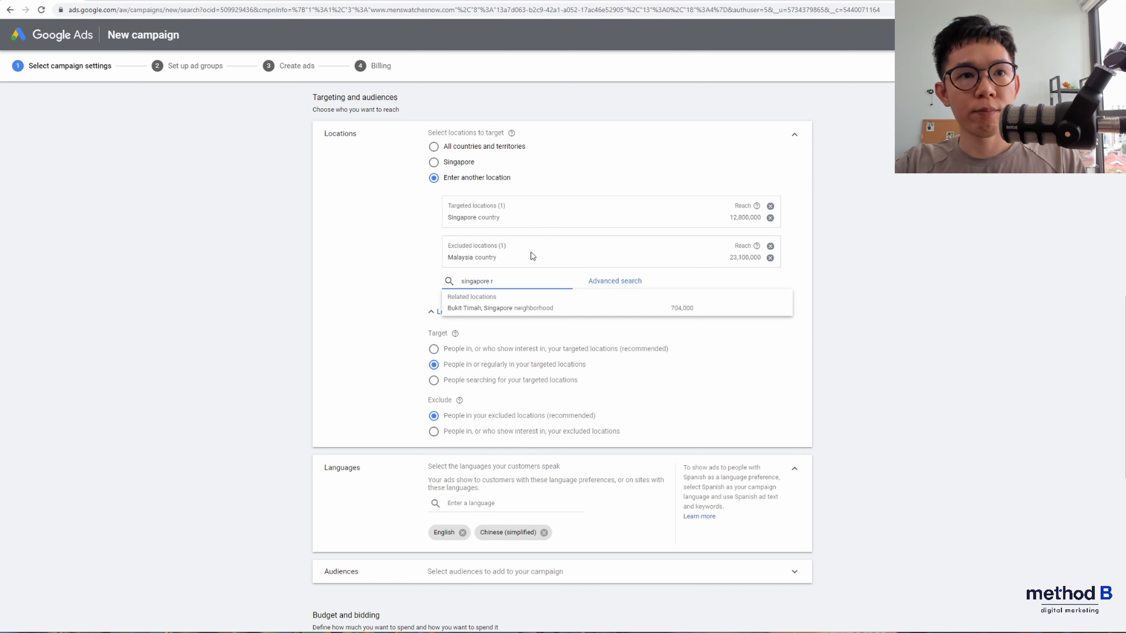
type("orchard")
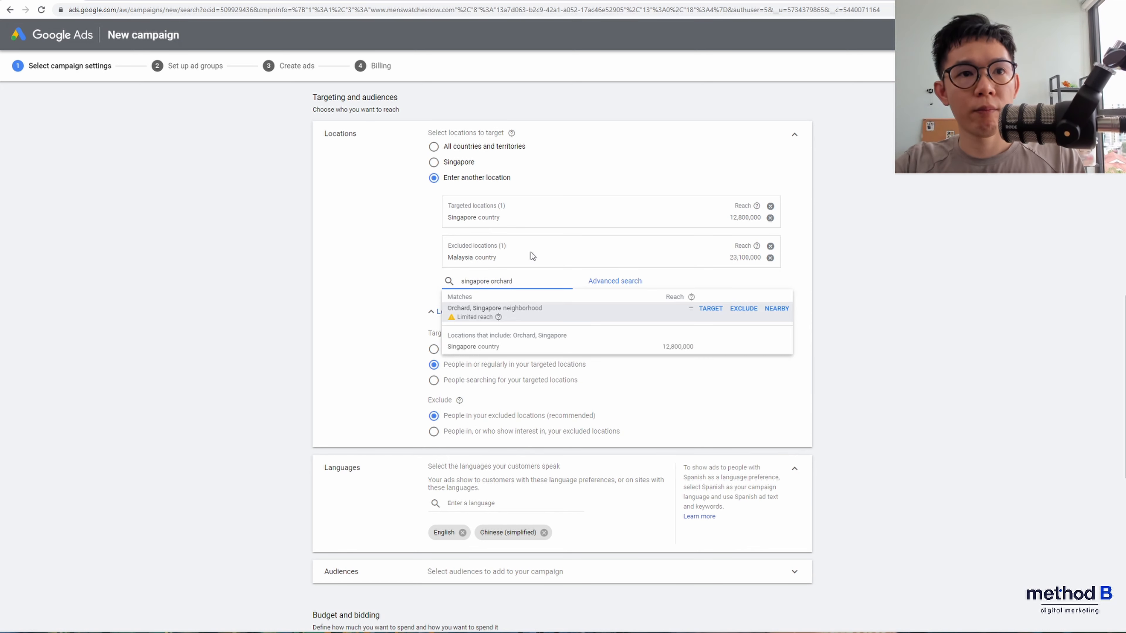
type(" road")
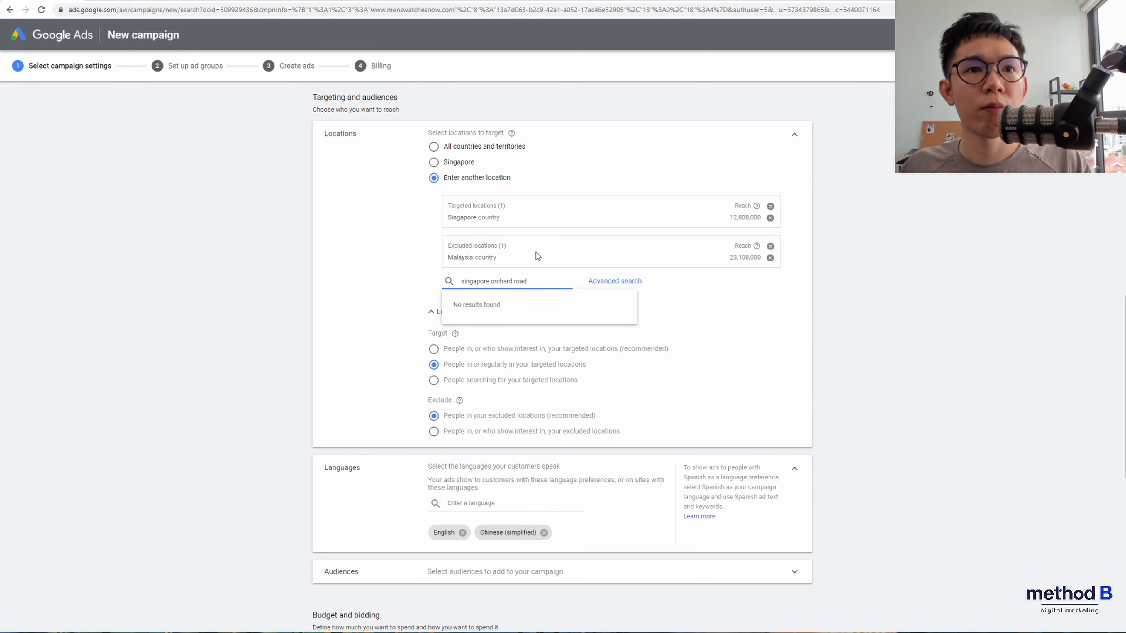
key("ctrl+shift+Left")
key("ctrl+shift+Left")
key("ctrl+shift+Left")
key("BackSpace")
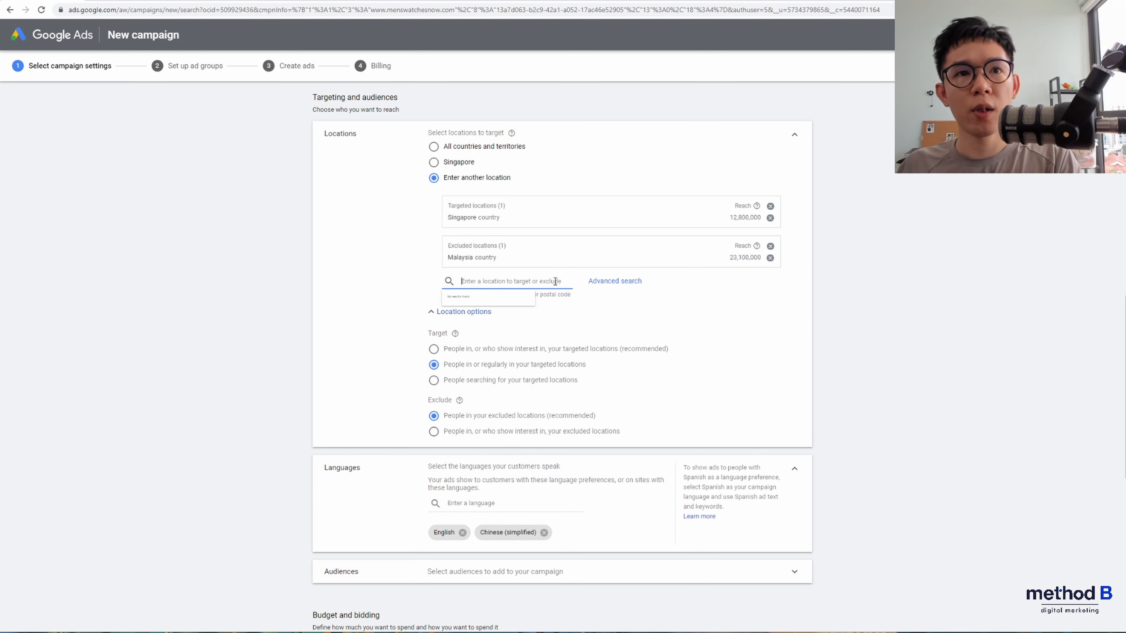
Open the advanced location search in Radius mode and look up "orchard" as the centre location.
left_click(610, 281)
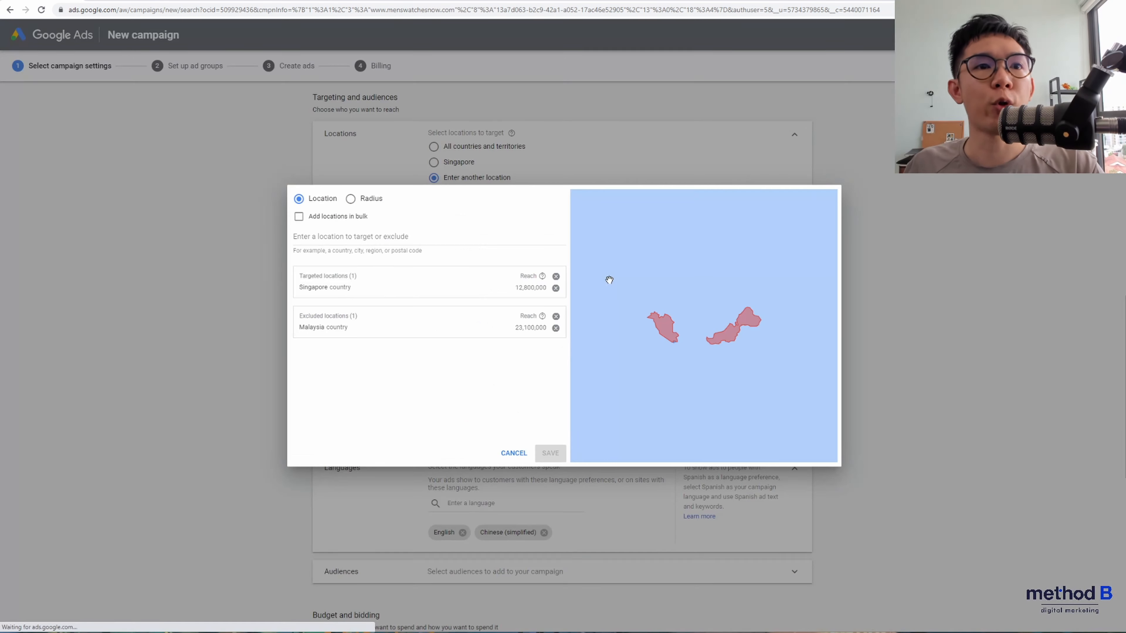
left_click(350, 198)
left_click(364, 235)
type("orchard")
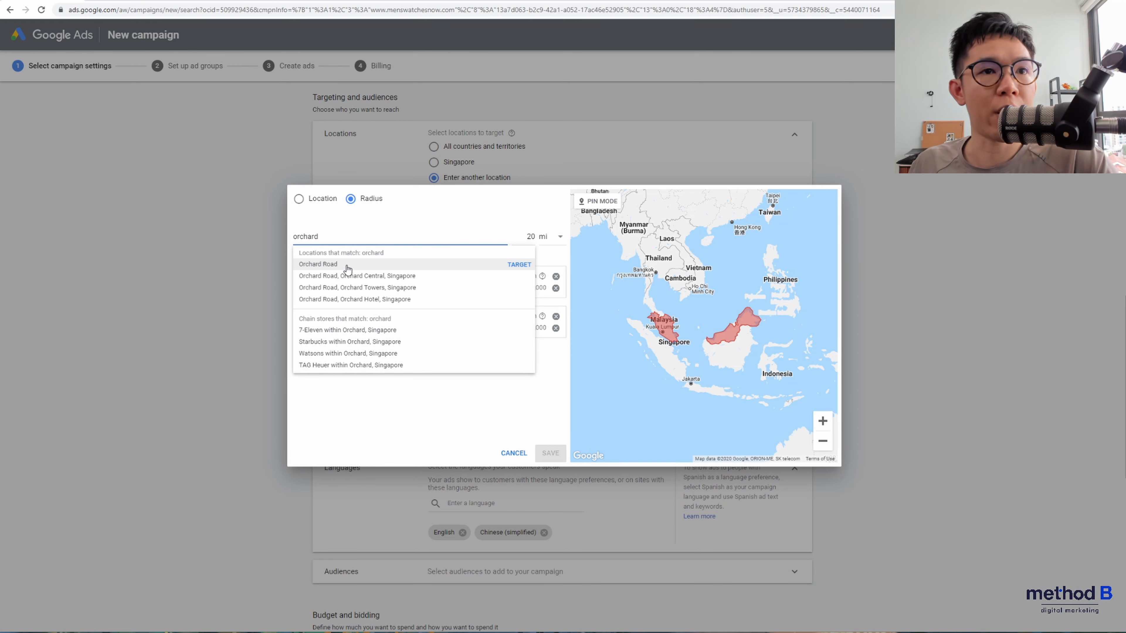
Set the targeting radius around the centre location to 3 km.
left_click(536, 238)
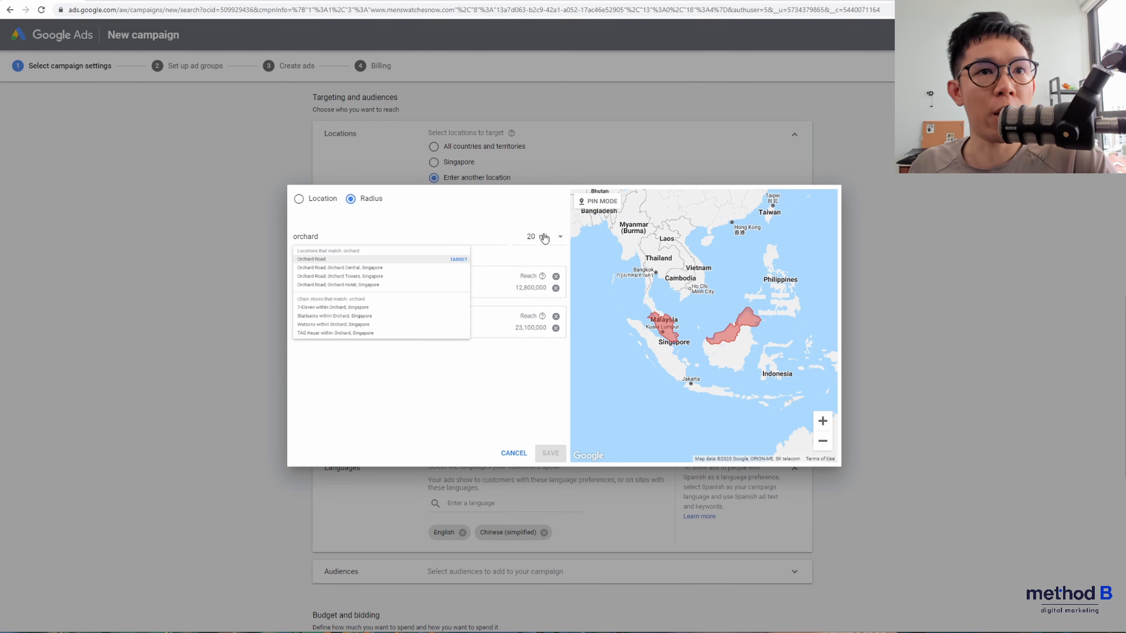
double_click(531, 237)
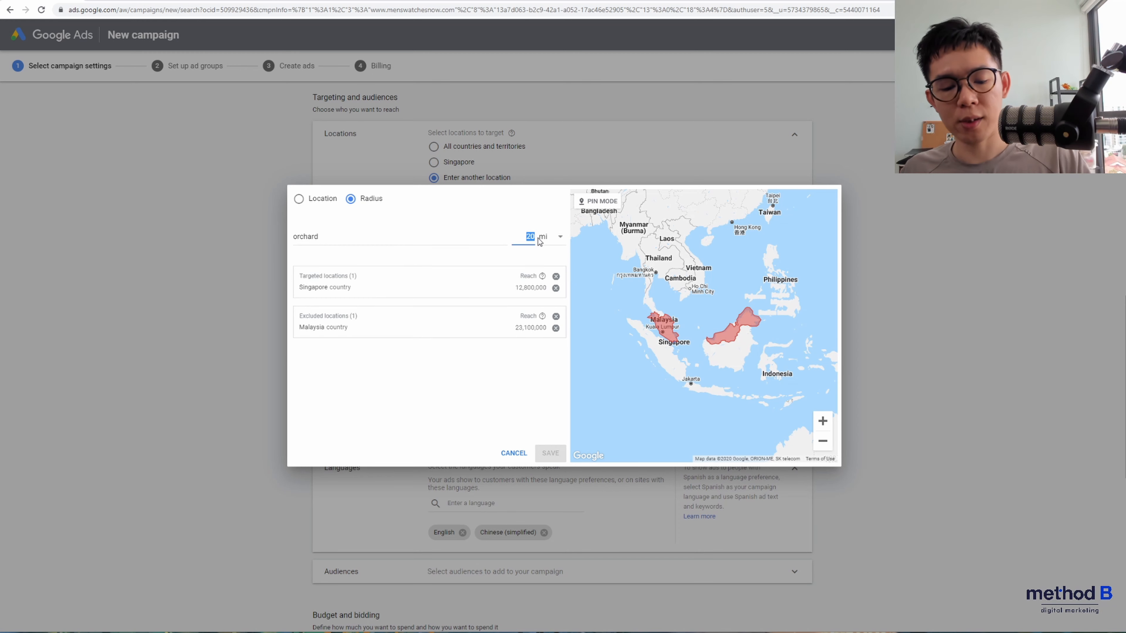
type("2k")
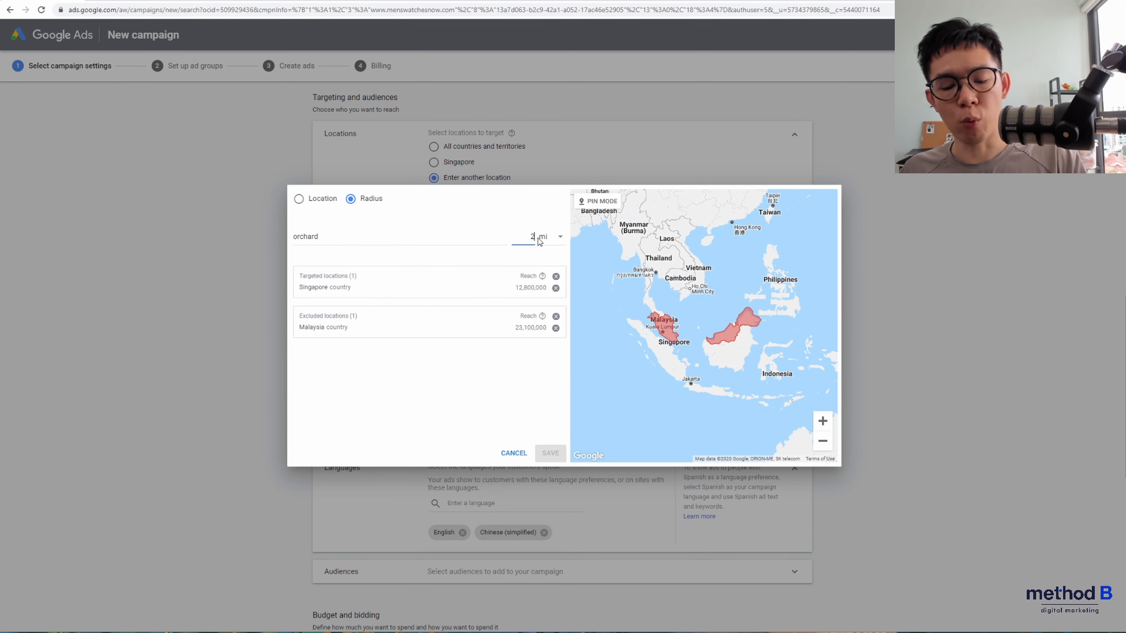
key("BackSpace")
key("BackSpace")
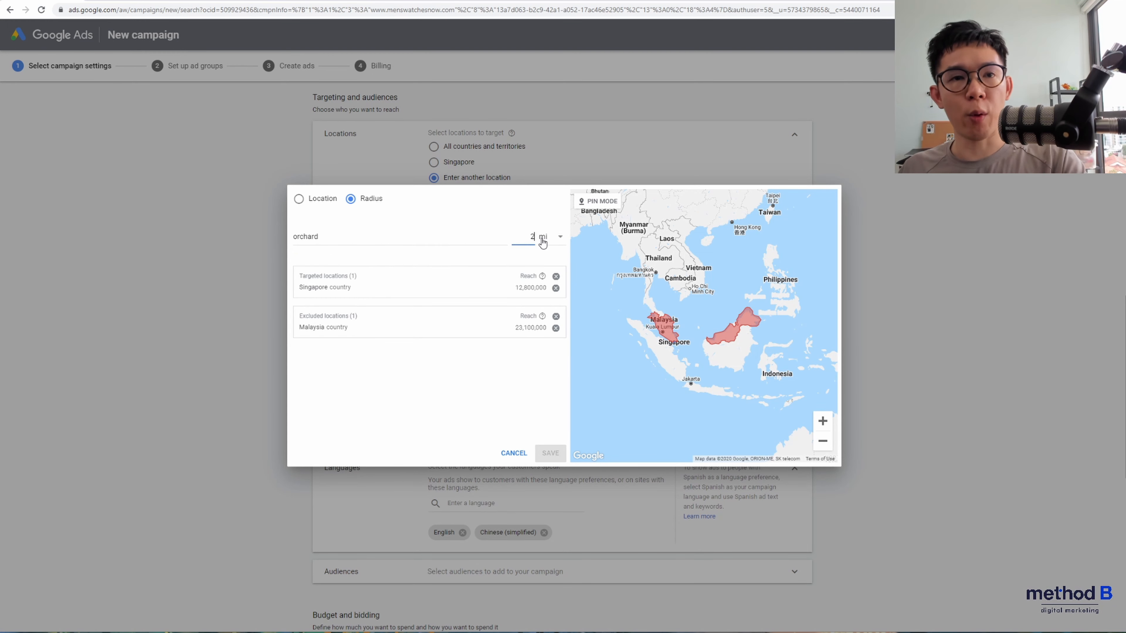
type("3")
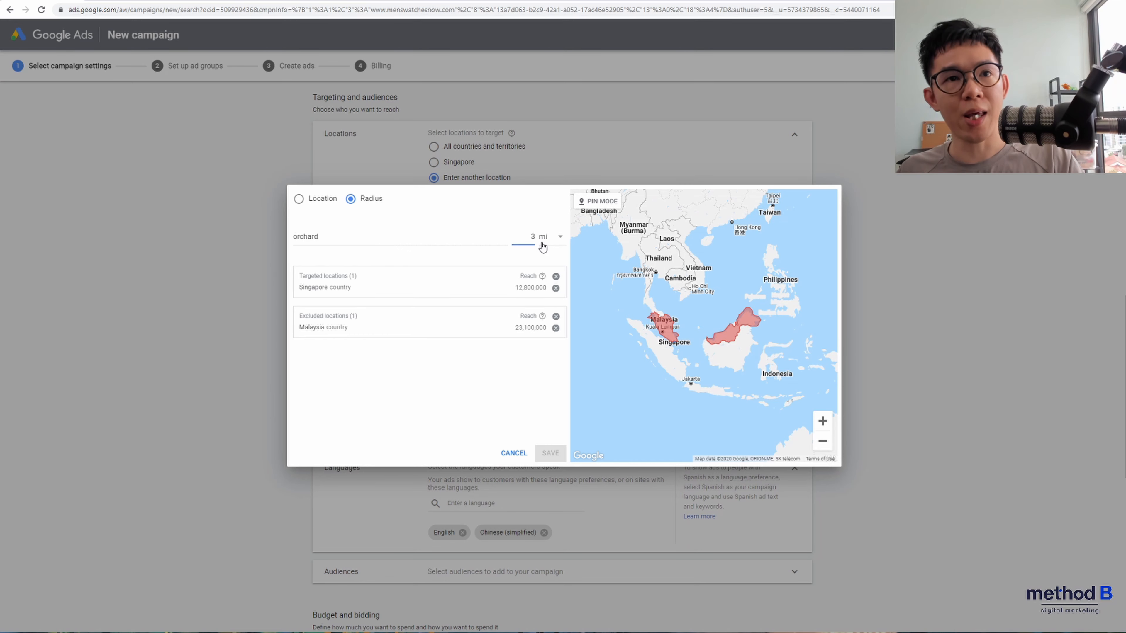
left_click(544, 239)
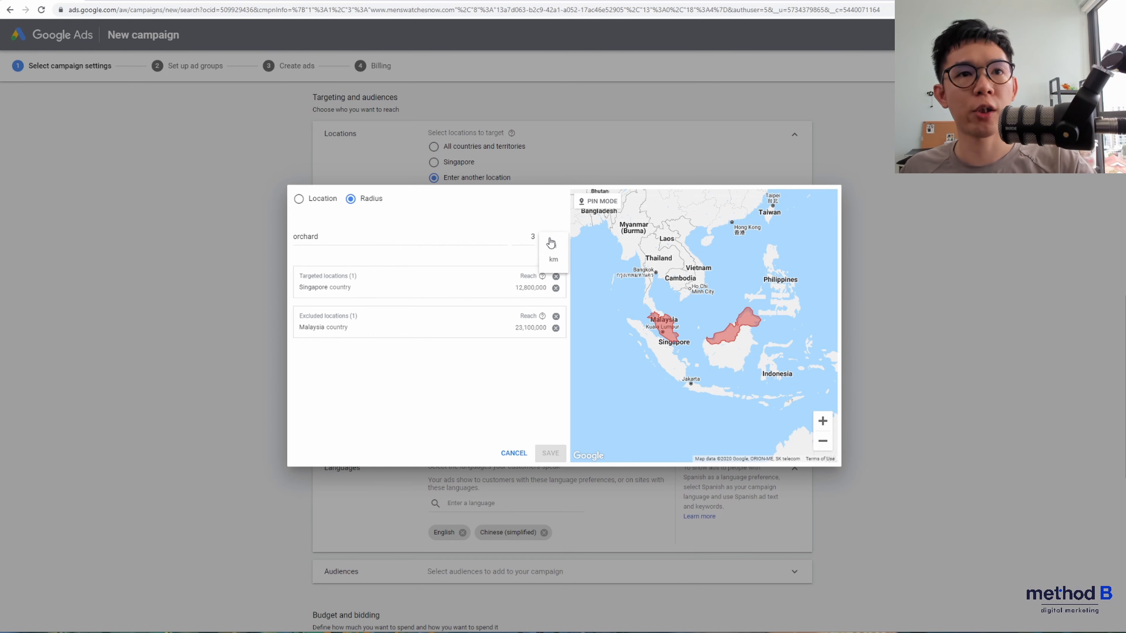
left_click(554, 264)
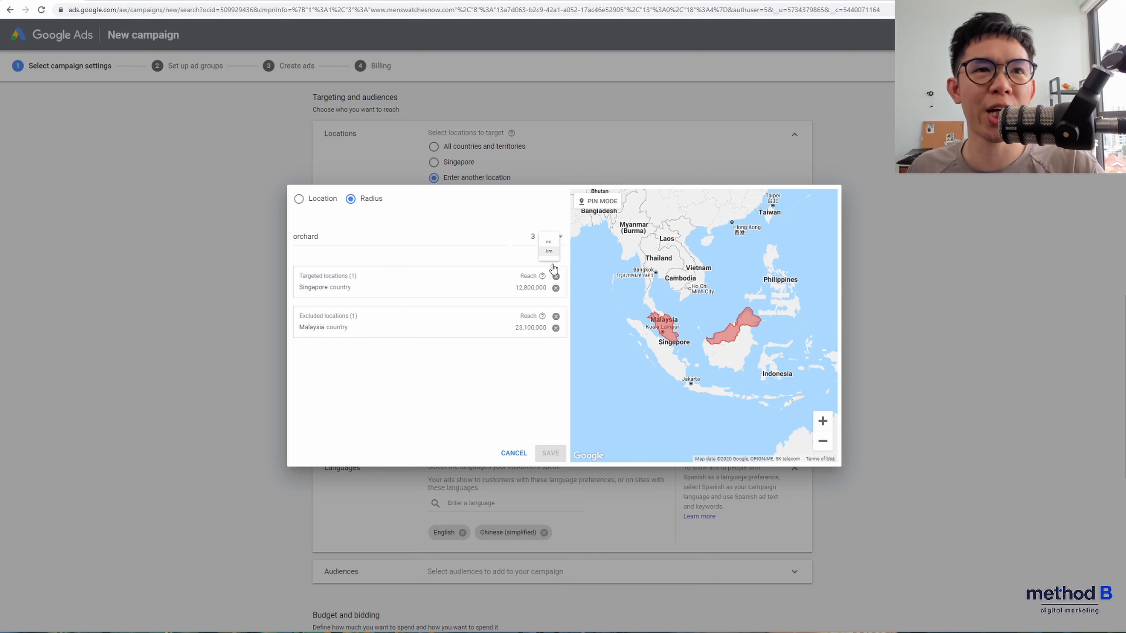
Target the radius around Orchard Road and save the locations without the Singapore country target.
left_click(385, 239)
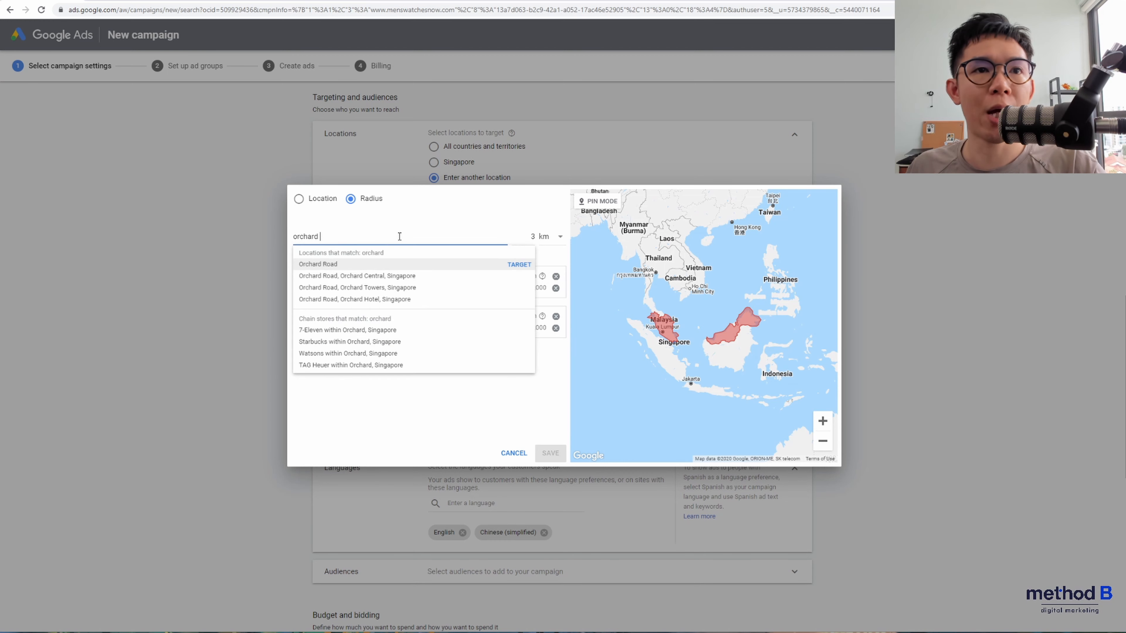
left_click(398, 262)
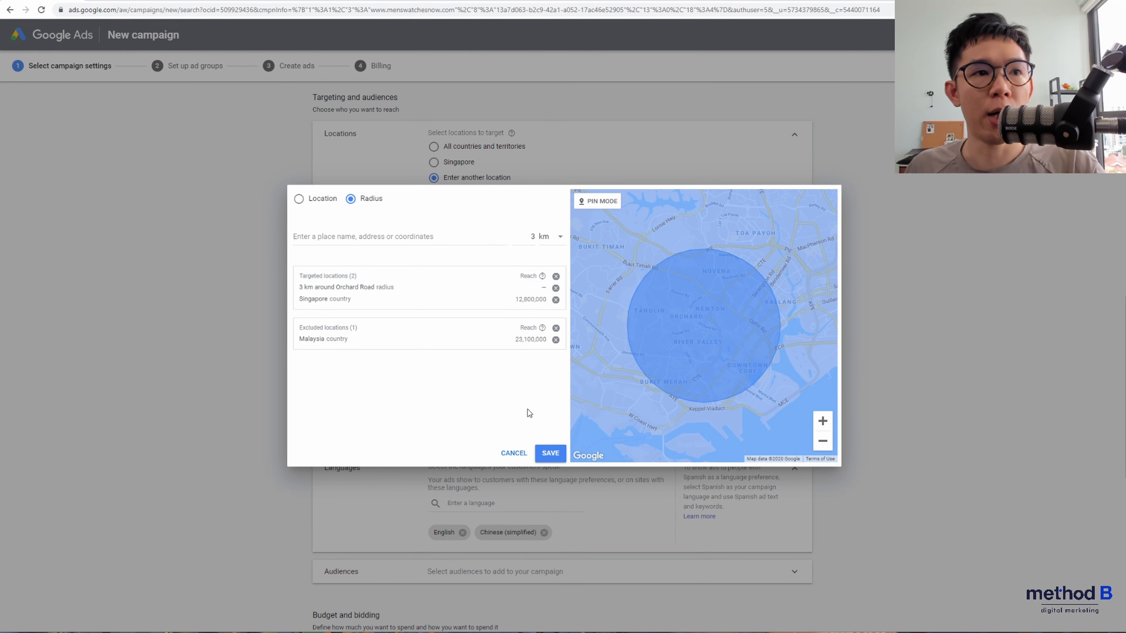
left_click(556, 299)
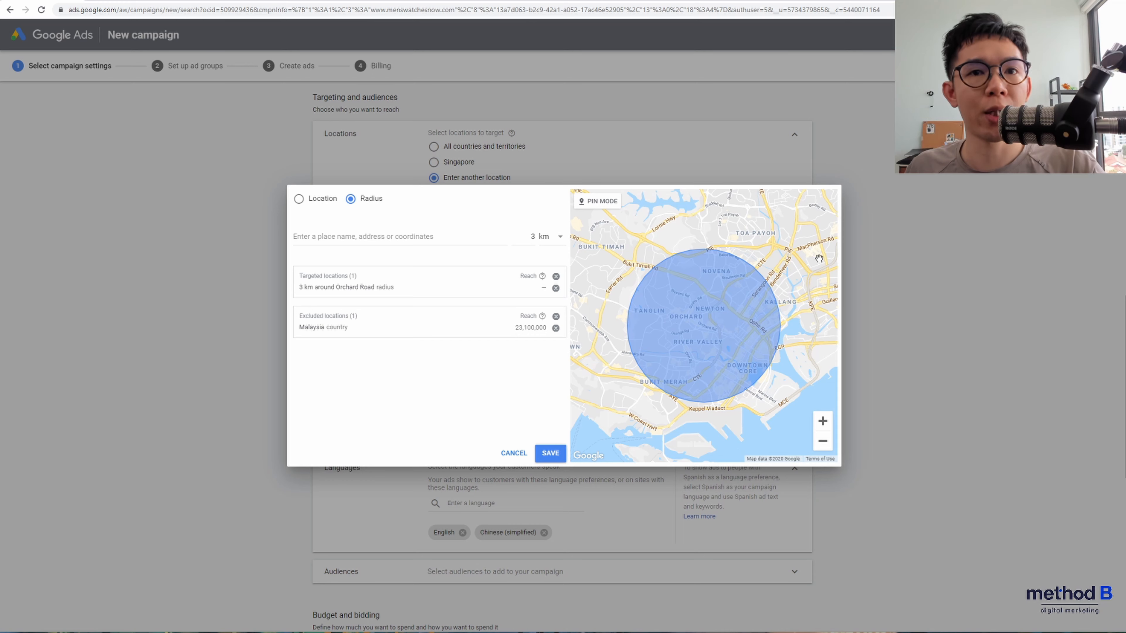
left_click(541, 461)
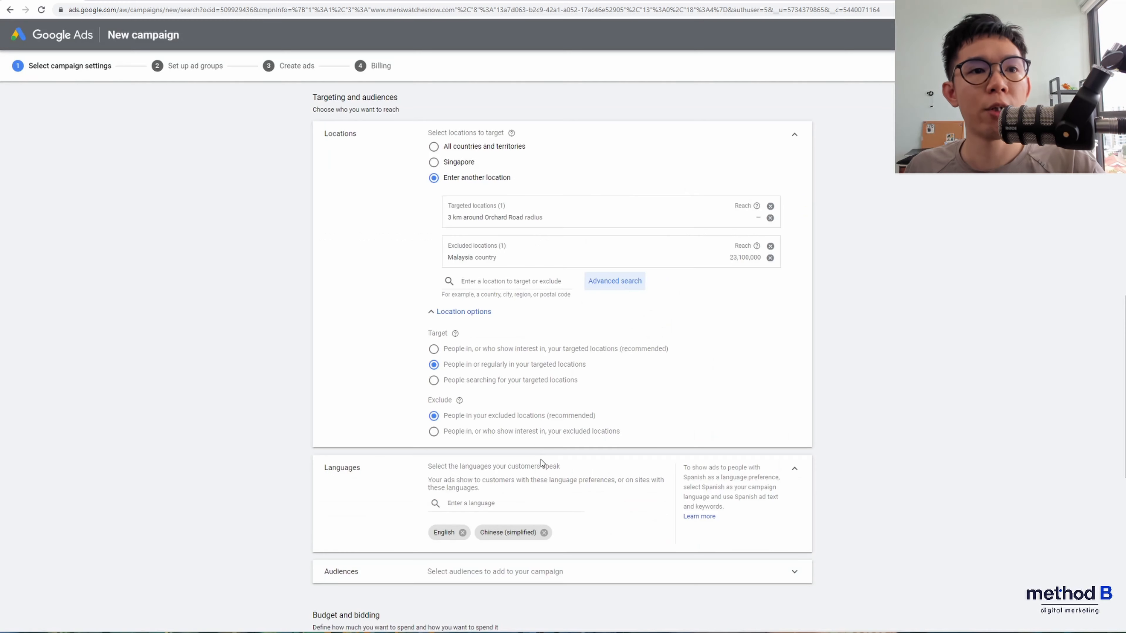
Remove Chinese (simplified) from the campaign's languages.
scroll(838, 360, "down", 3)
scroll(839, 365, "down", 2)
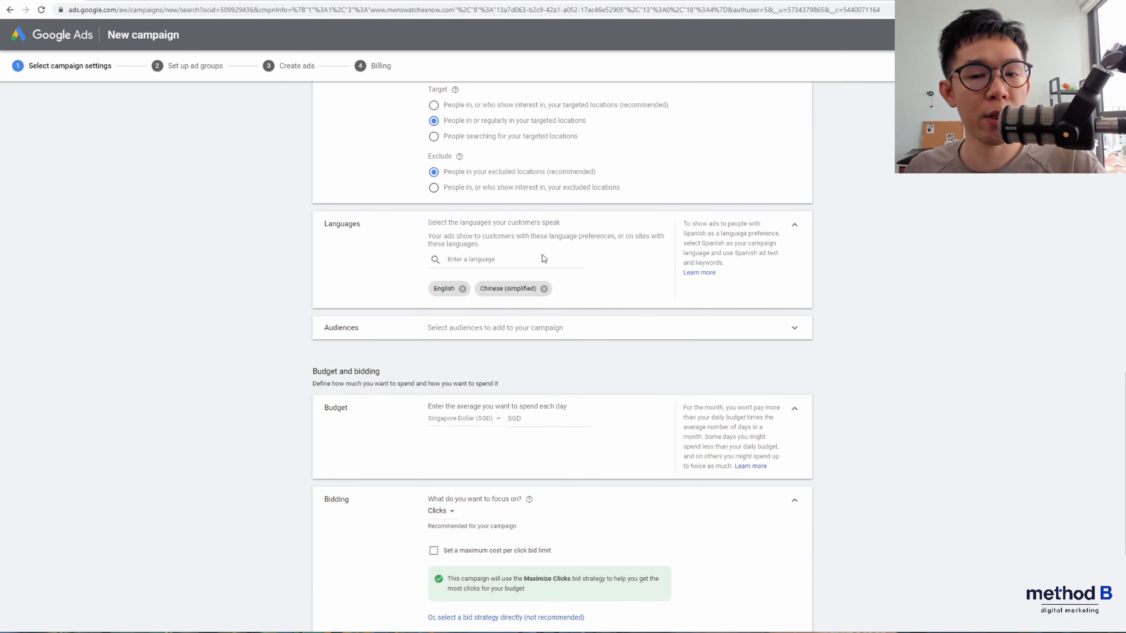
left_click(543, 289)
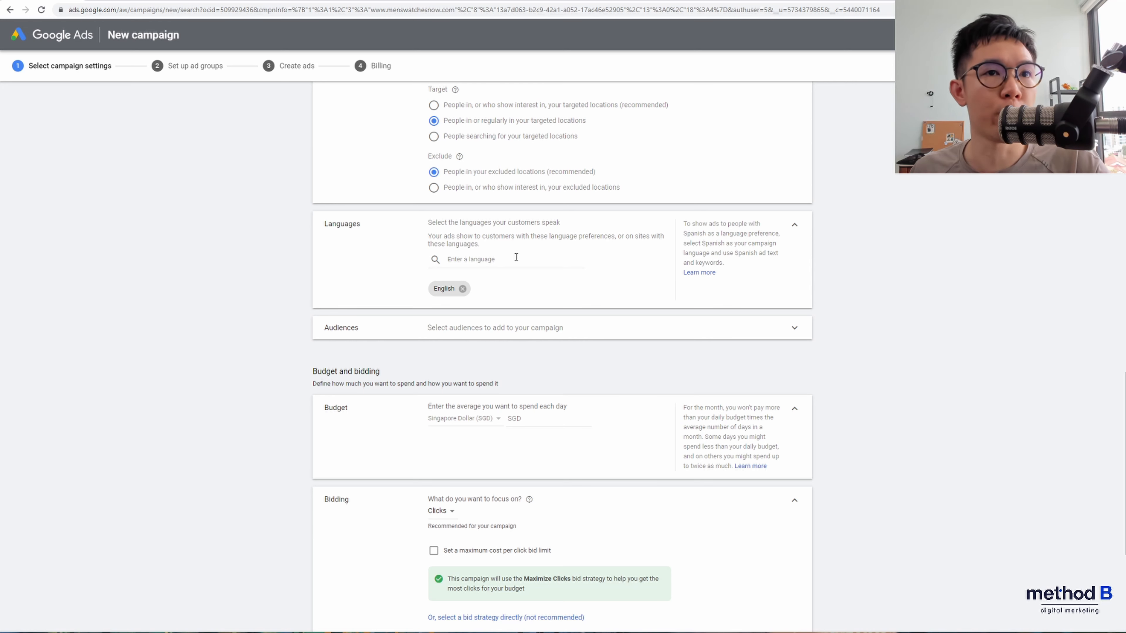
Expand the campaign's Audiences settings and search the audiences for "business owners".
left_click(567, 327)
scroll(898, 346, "down", 3)
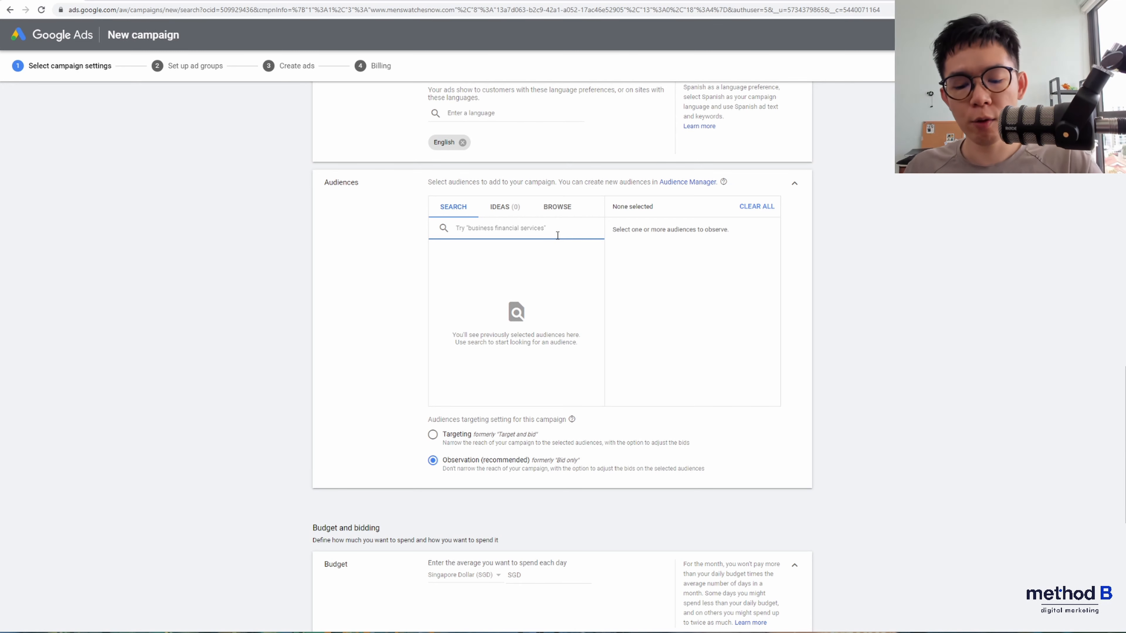
type("business woe")
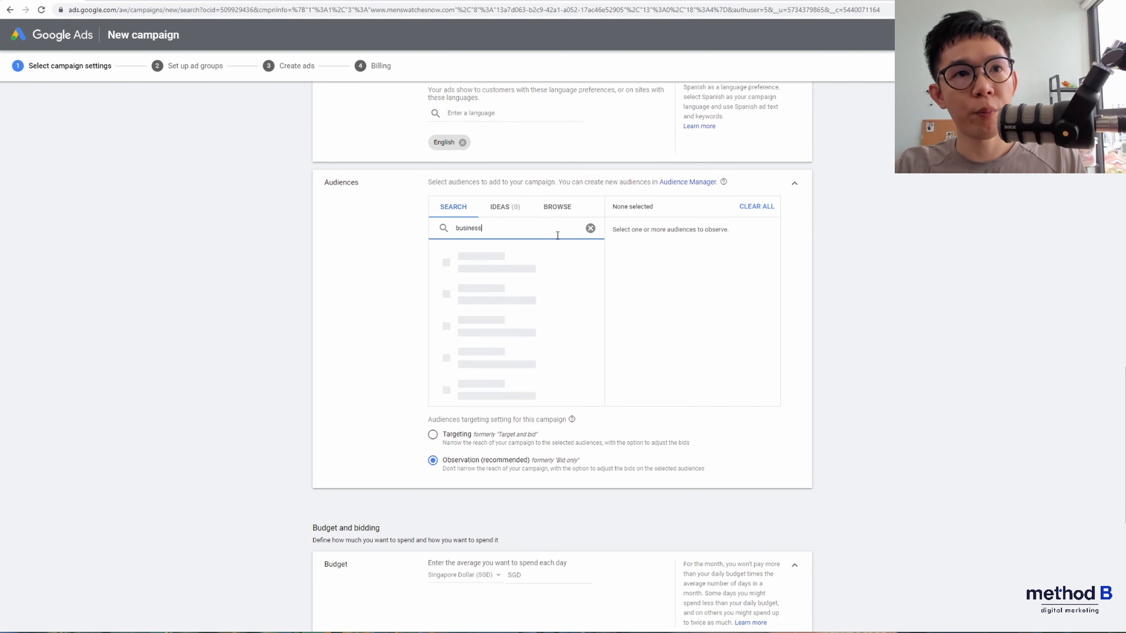
key("BackSpace")
key("BackSpace")
key("BackSpace")
type("owners")
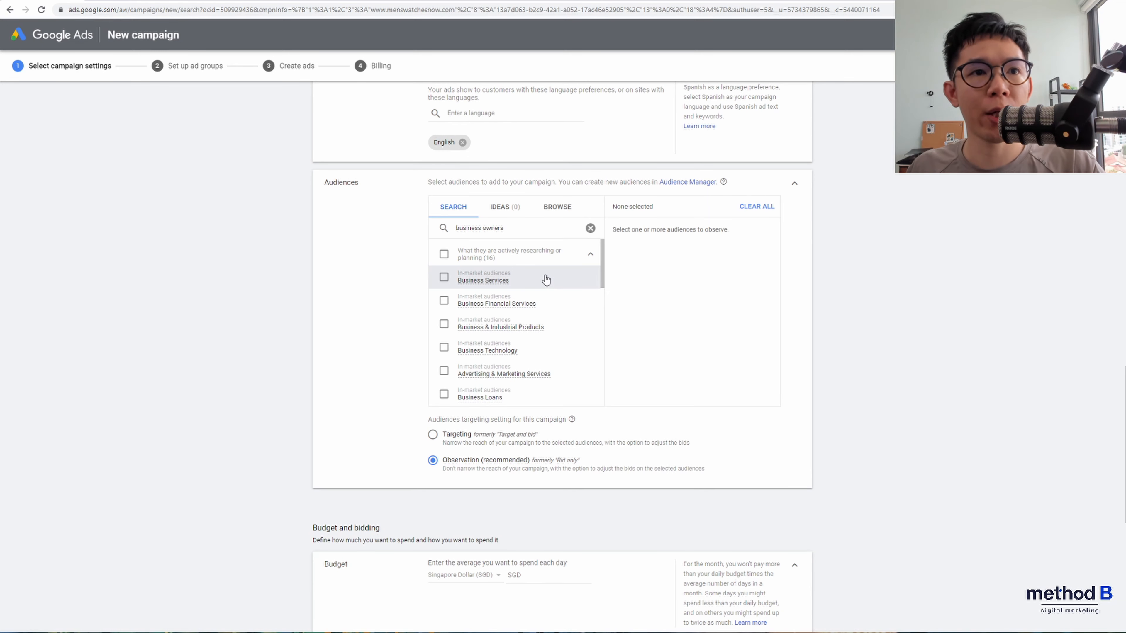
Add the in-market audiences Business Services, Business Financial Services, Business & Industrial Products, Business Loans and Event Planning Services.
left_click(545, 282)
left_click(563, 305)
left_click(569, 322)
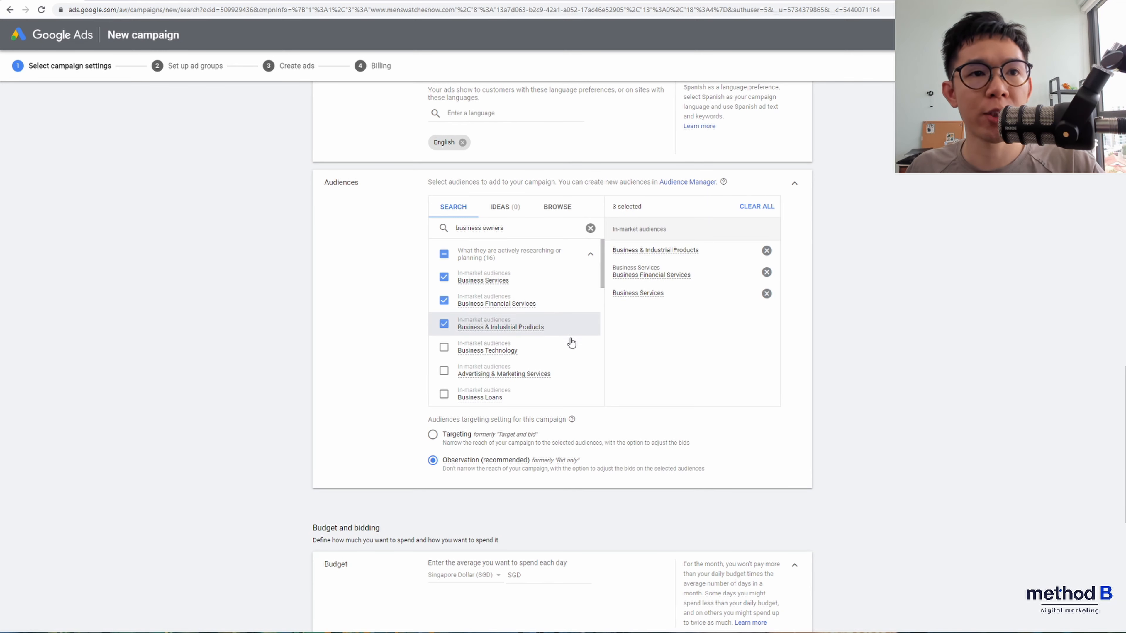
scroll(572, 341, "down", 3)
left_click(569, 302)
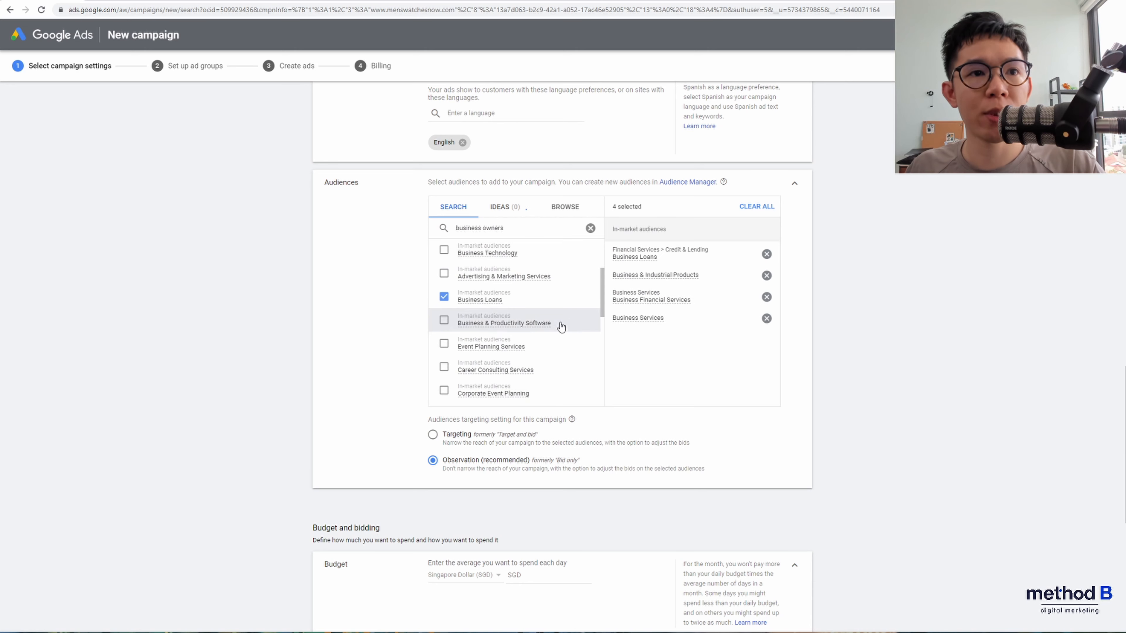
left_click(568, 346)
scroll(562, 348, "down", 1)
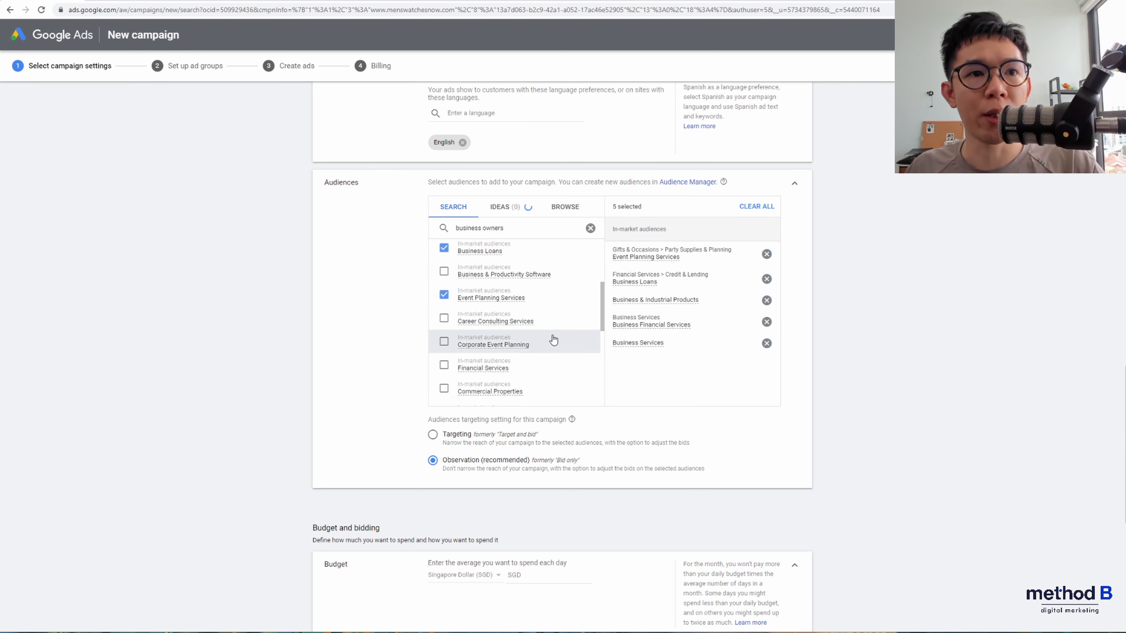
Add the affinity audiences Business Professionals, Avid Investors and Business Travelers.
scroll(558, 339, "down", 3)
scroll(559, 339, "down", 2)
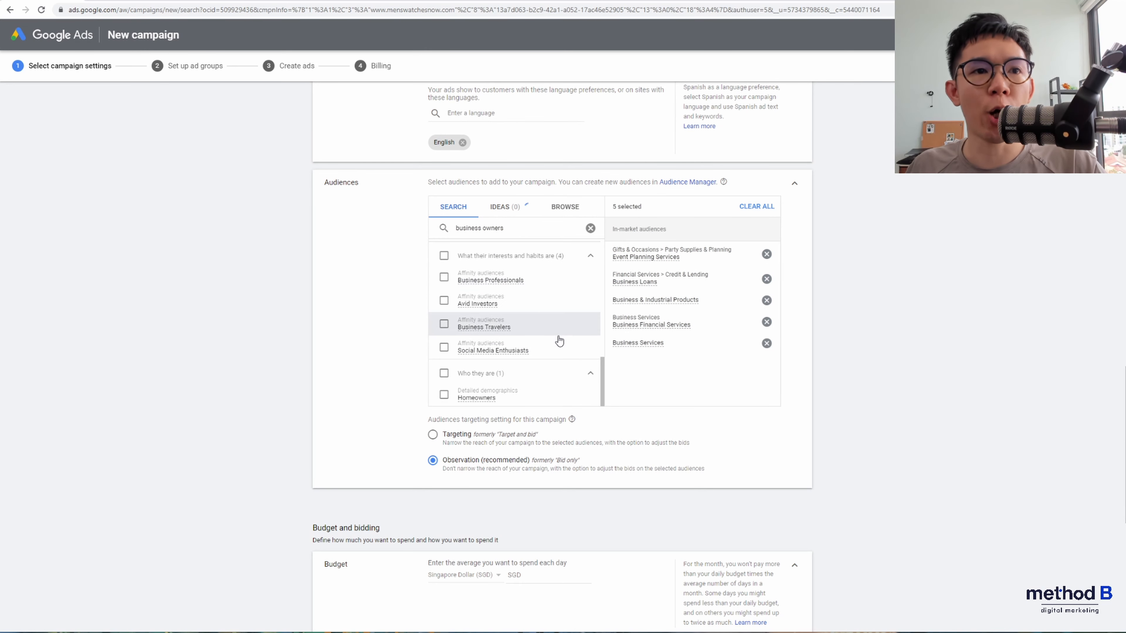
left_click(551, 283)
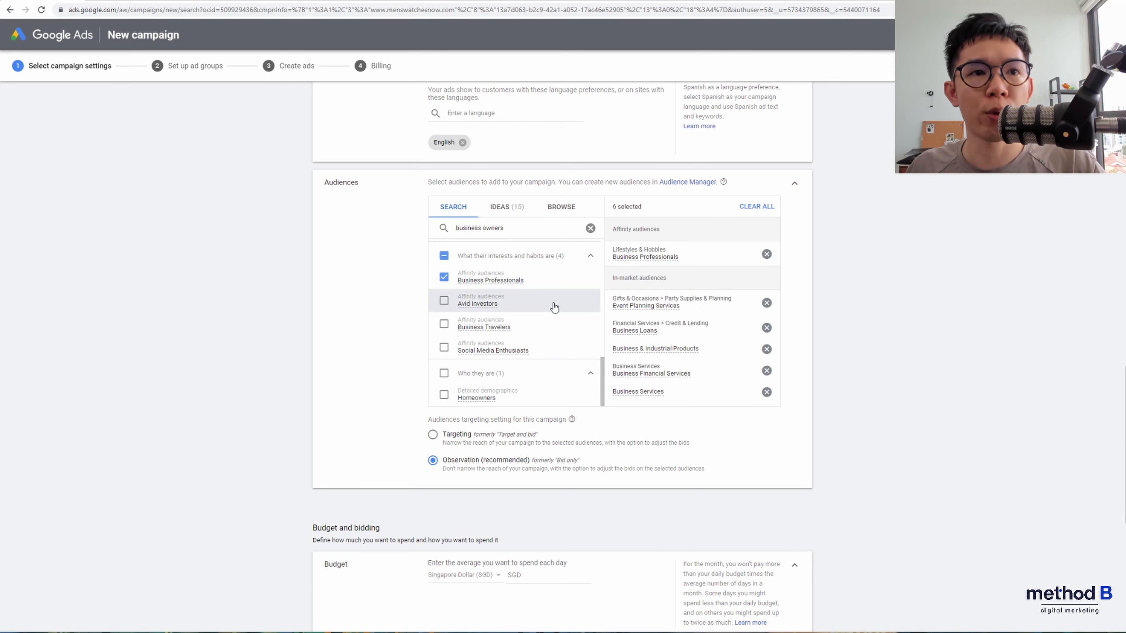
left_click(554, 305)
left_click(553, 328)
Review the selected affinity and in-market audiences, the remaining search results and the Targeting and Observation settings.
scroll(704, 365, "down", 1)
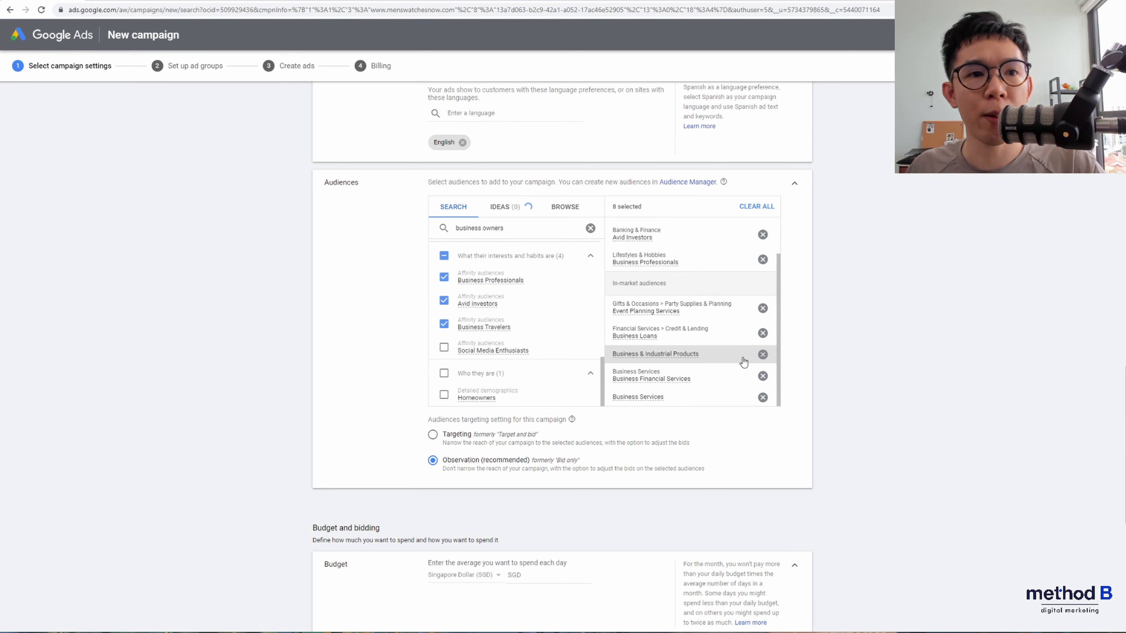
scroll(865, 370, "down", 3)
scroll(864, 370, "up", 2)
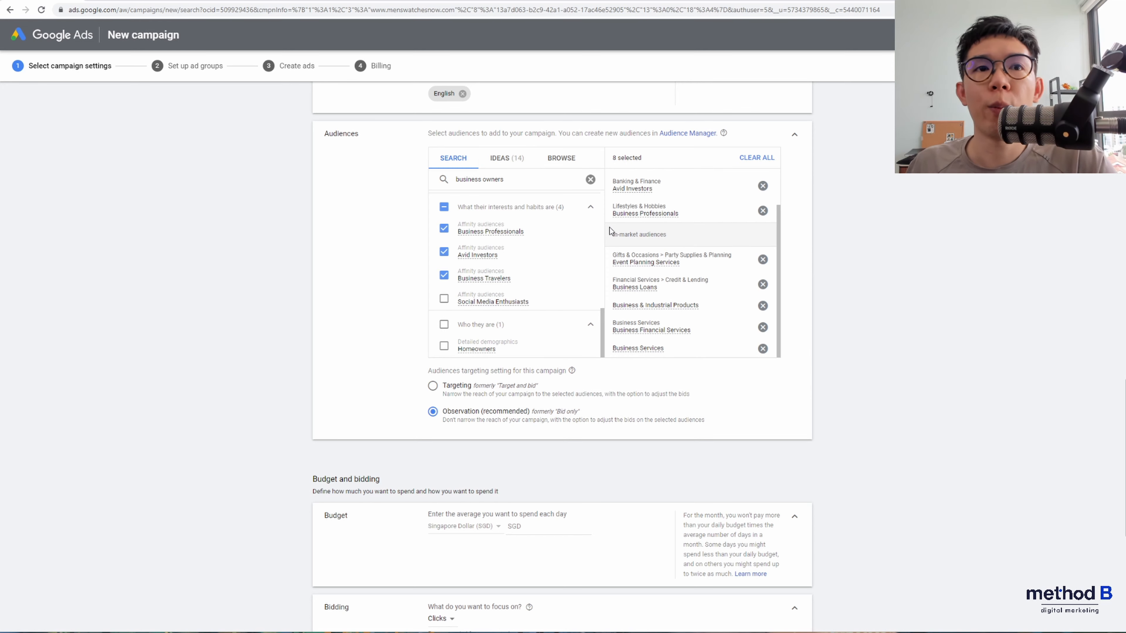
scroll(817, 297, "down", 1)
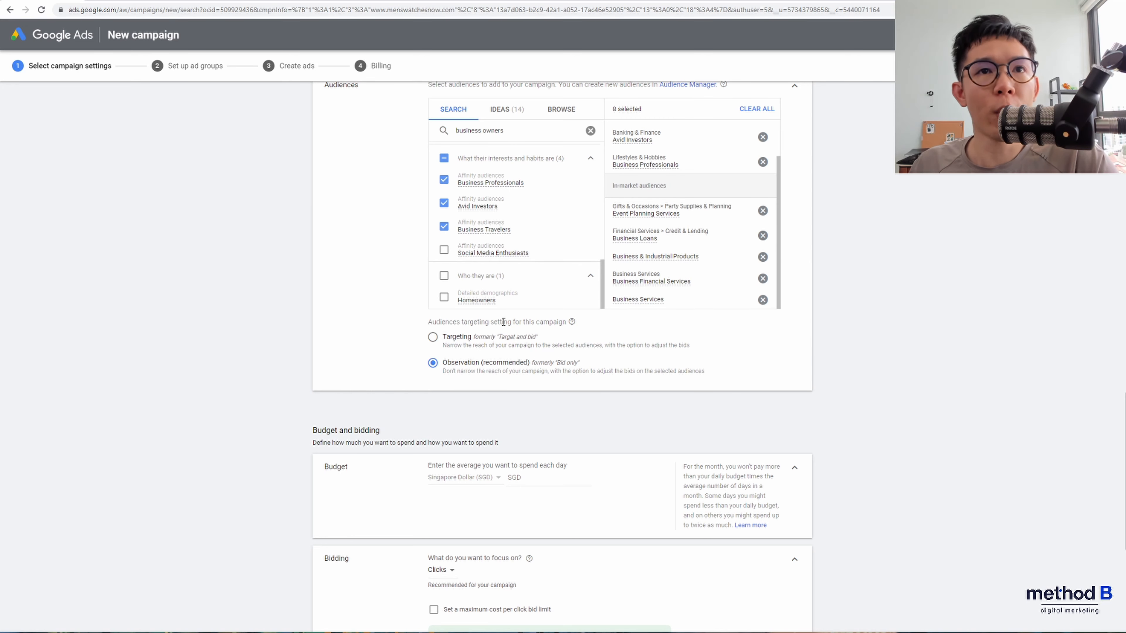
scroll(628, 216, "up", 1)
scroll(631, 217, "down", 1)
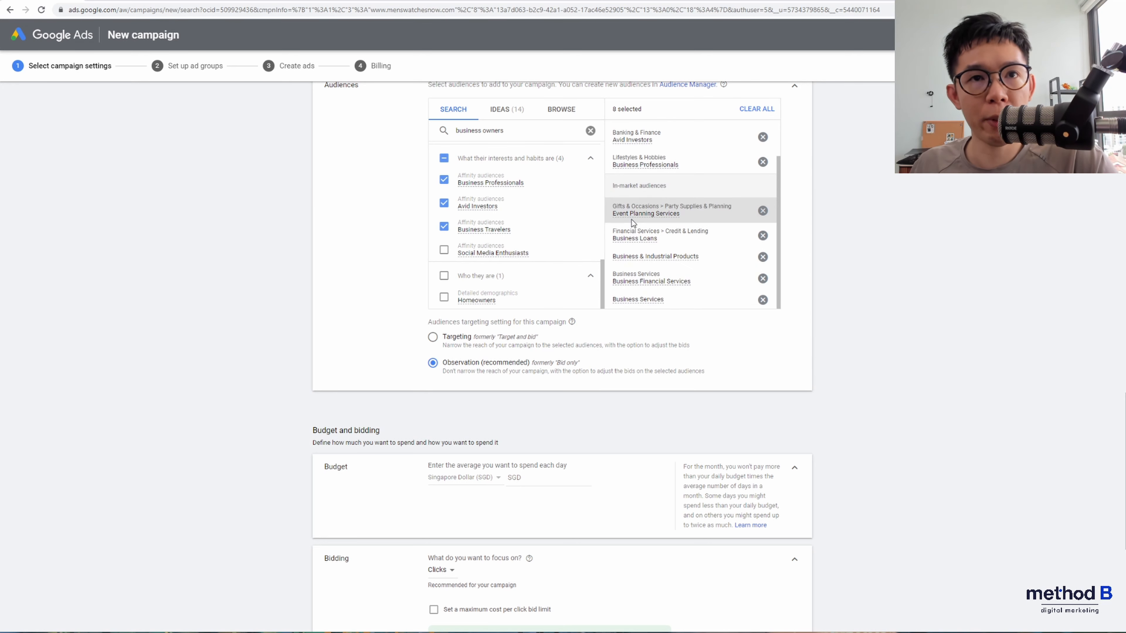
scroll(631, 219, "up", 1)
scroll(632, 219, "up", 1)
scroll(534, 242, "down", 5)
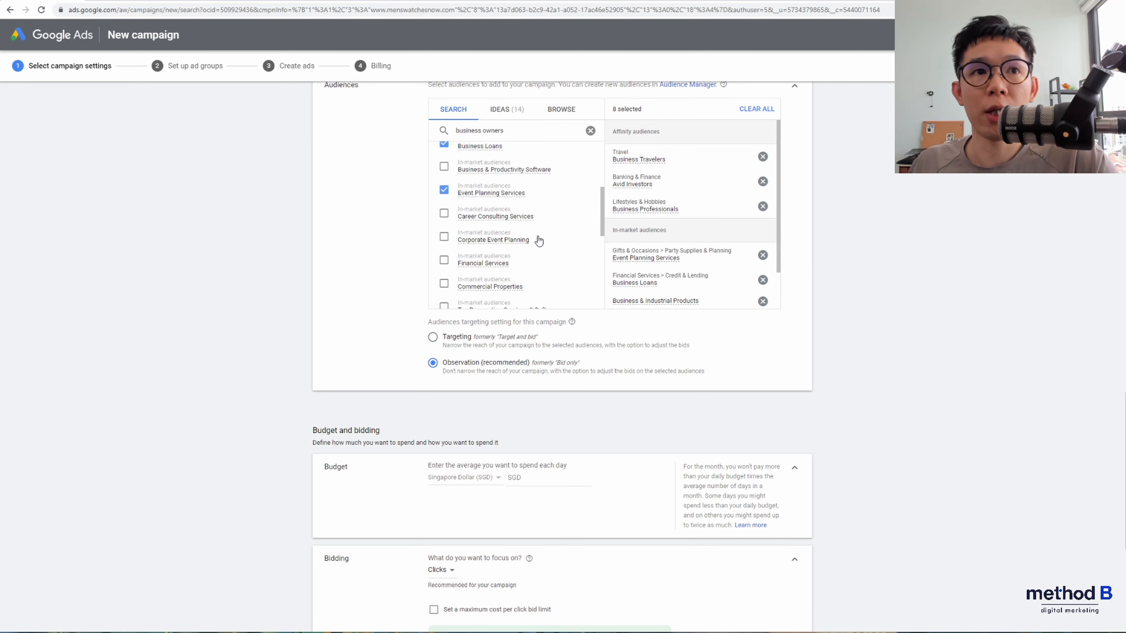
scroll(534, 242, "up", 5)
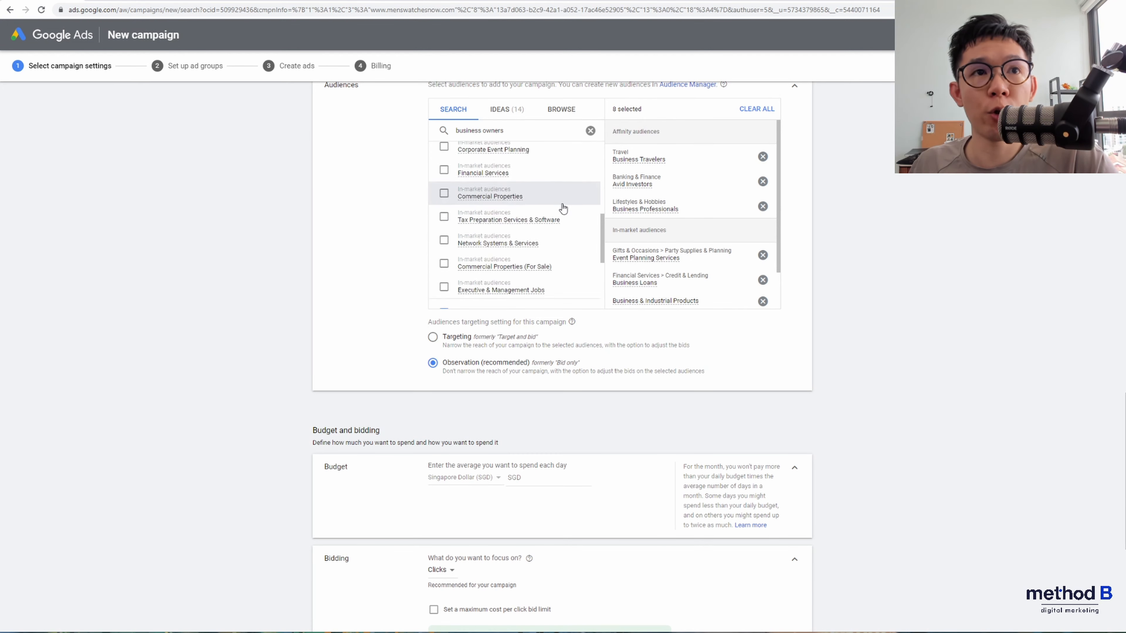
scroll(582, 243, "down", 4)
scroll(917, 254, "up", 5)
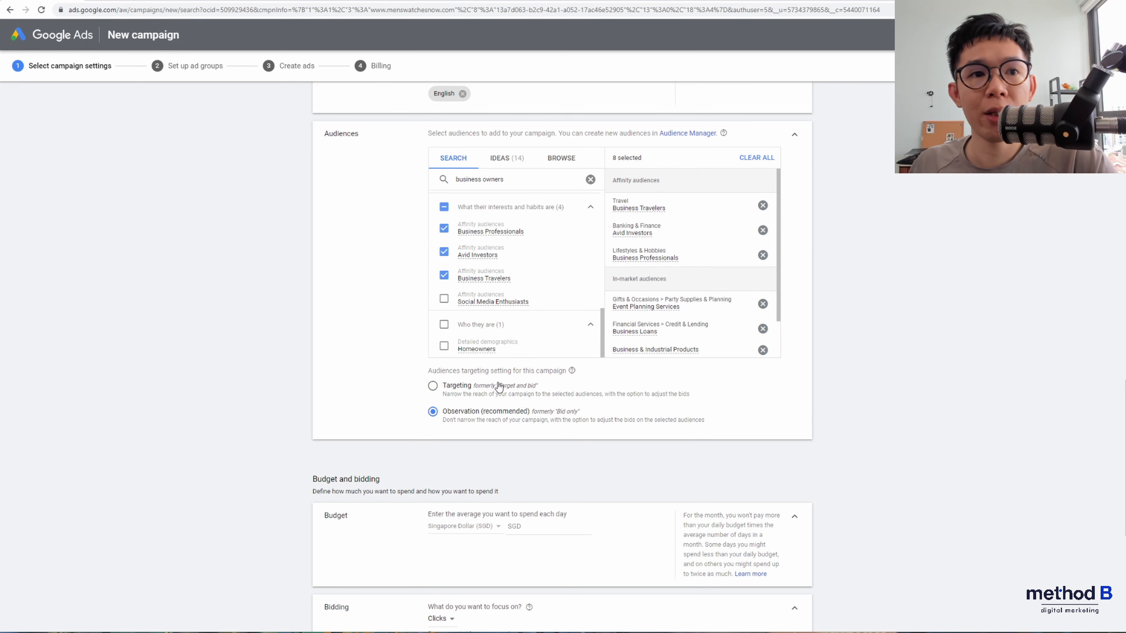
scroll(669, 268, "down", 1)
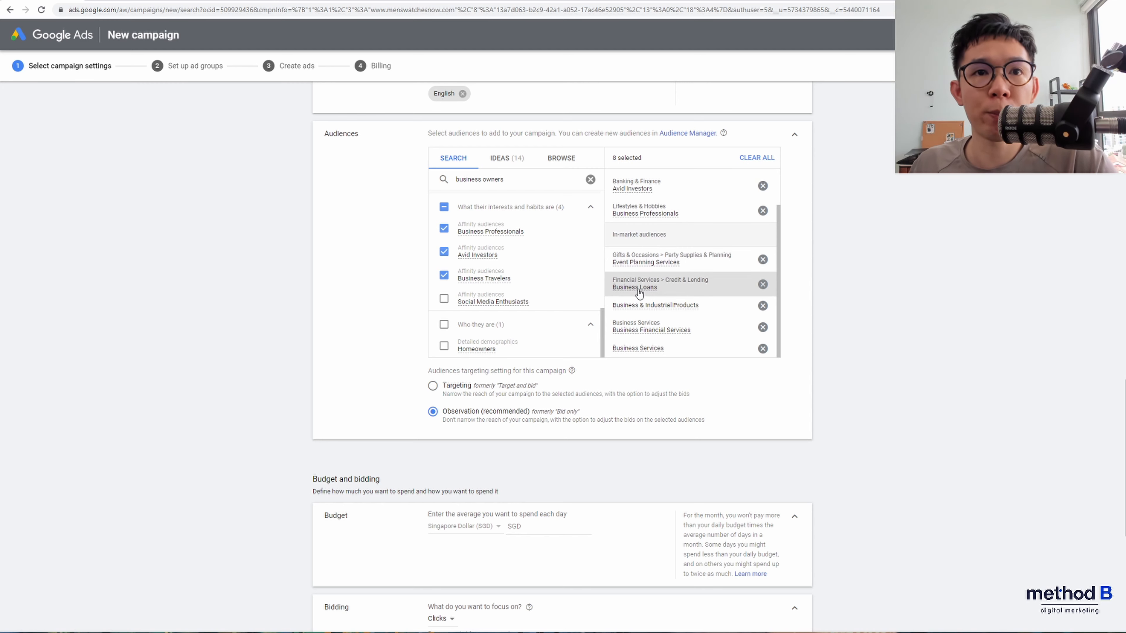
mouse_move(638, 310)
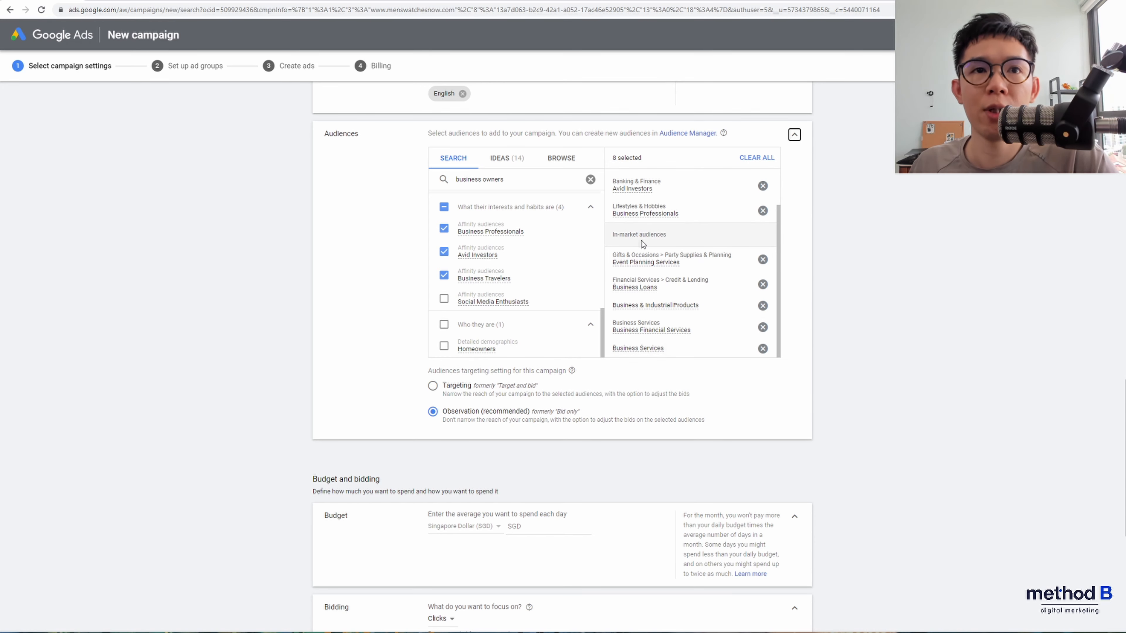
mouse_move(629, 352)
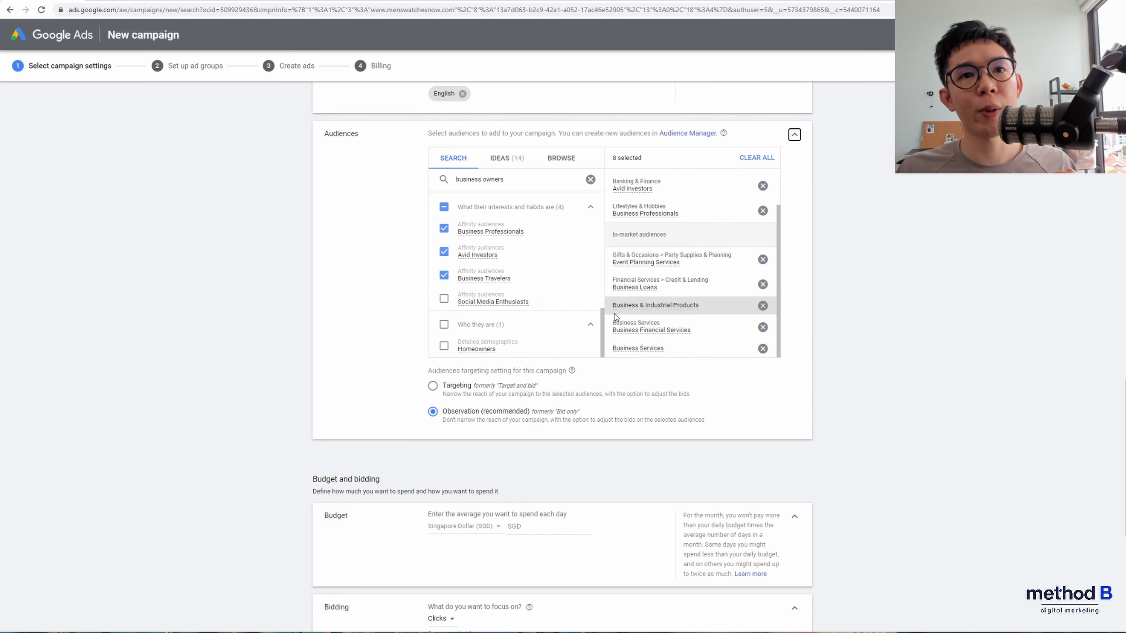
scroll(657, 269, "up", 1)
scroll(658, 283, "down", 1)
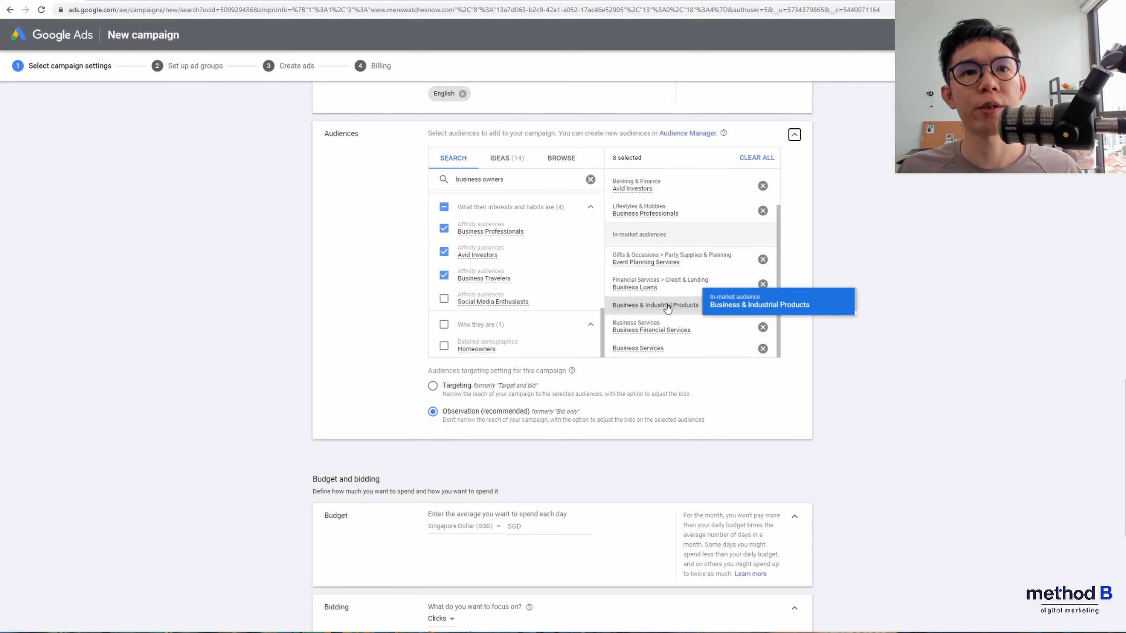
scroll(885, 404, "down", 1)
scroll(888, 405, "down", 1)
scroll(890, 404, "up", 1)
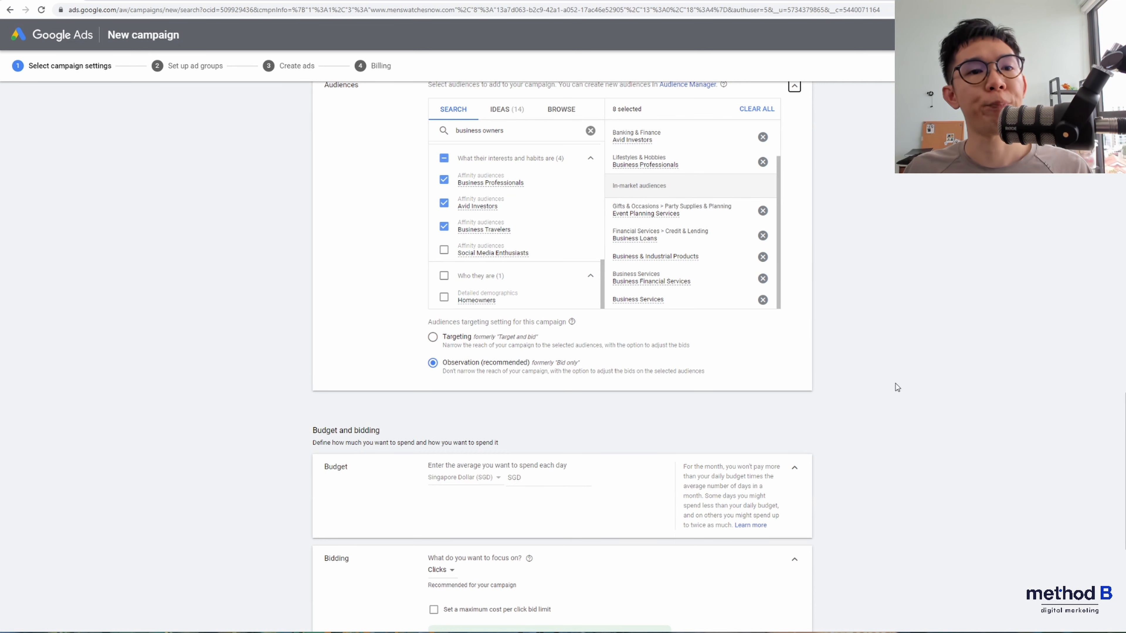
Check the currency options for the campaign's average daily budget.
scroll(892, 401, "down", 5)
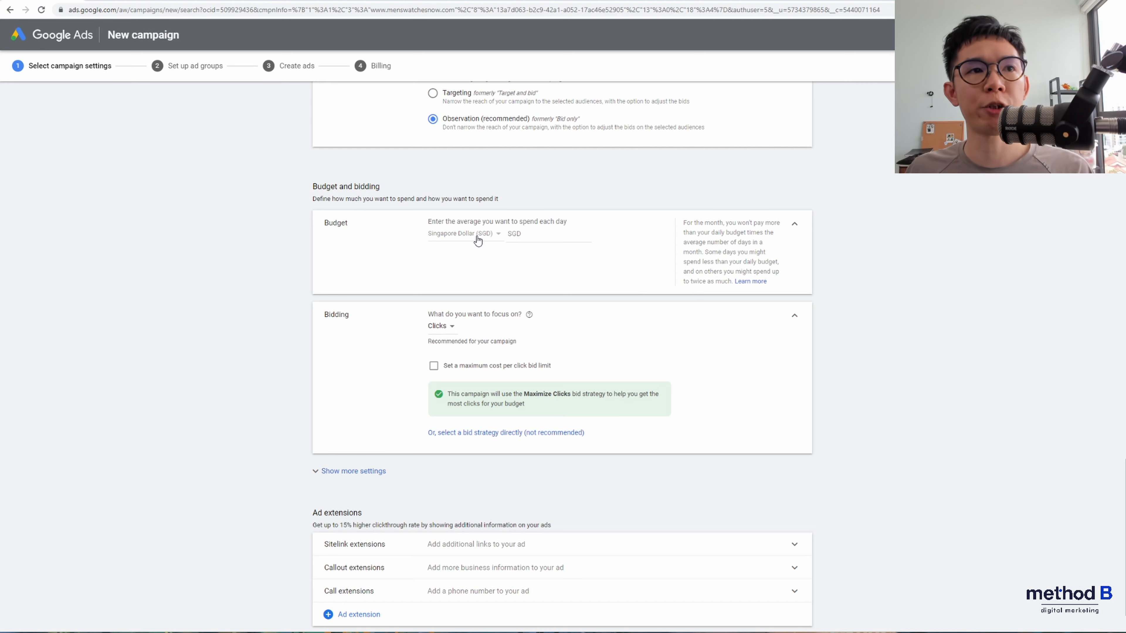
left_click(477, 235)
left_click(578, 256)
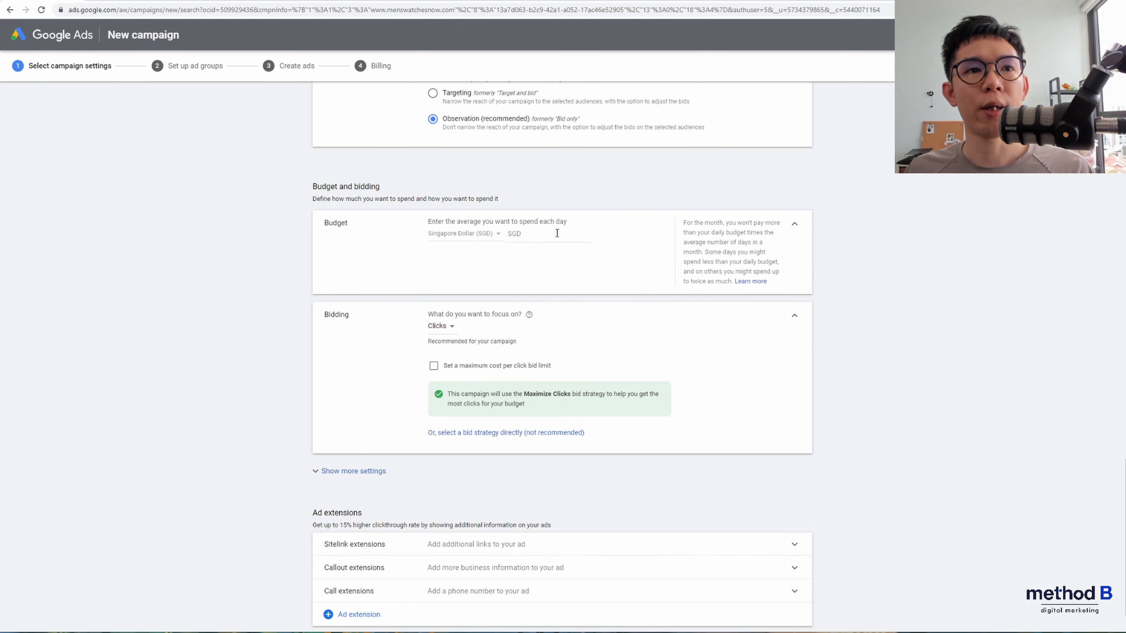
Set the campaign's average daily budget to SGD 10.
left_click(559, 232)
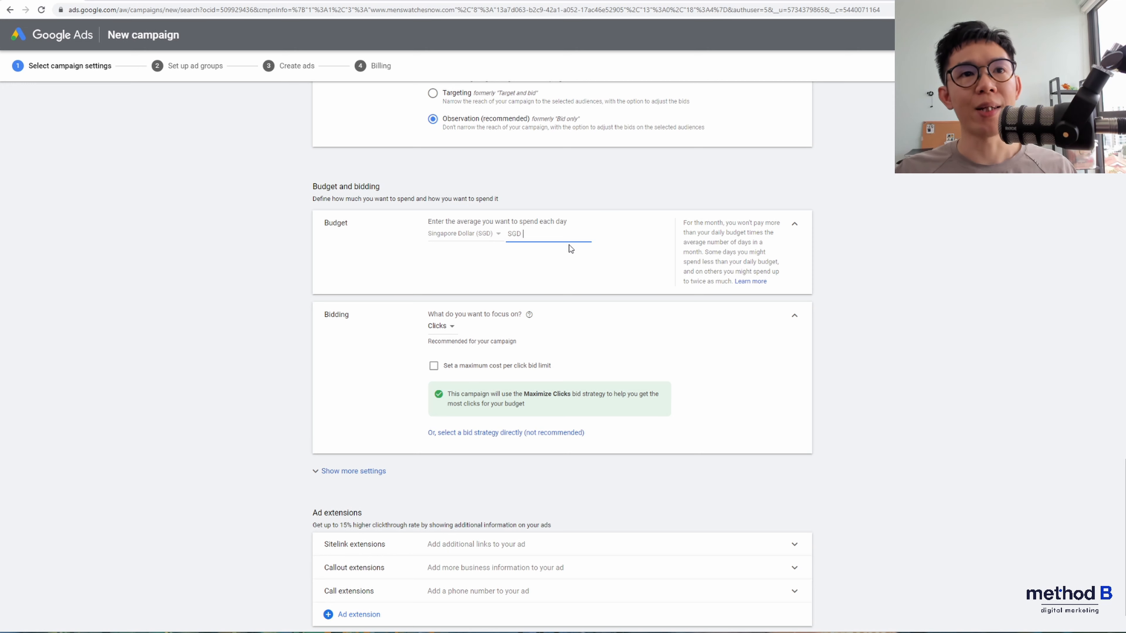
type("10")
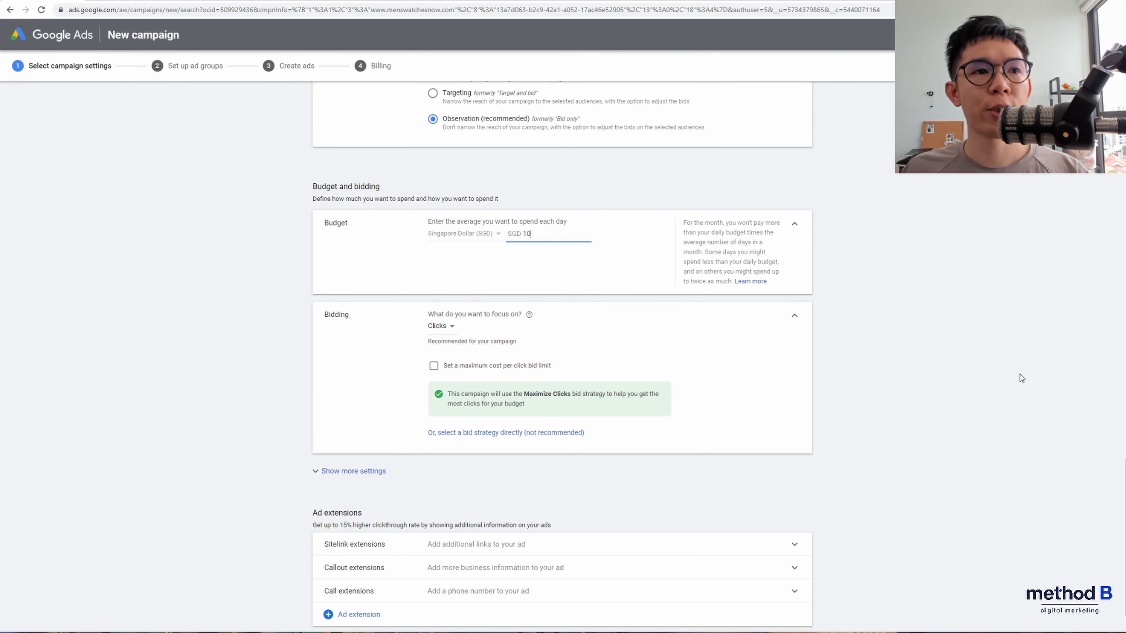
scroll(990, 365, "down", 1)
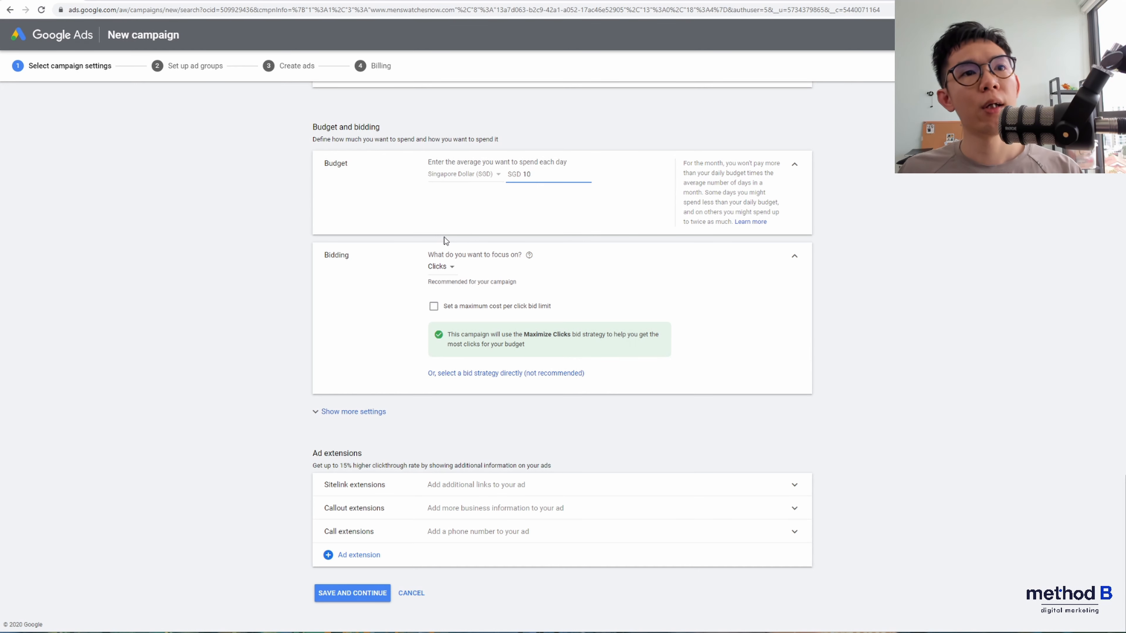
Keep Clicks as the bidding focus and set a maximum CPC bid limit of SGD 1.
left_click(445, 268)
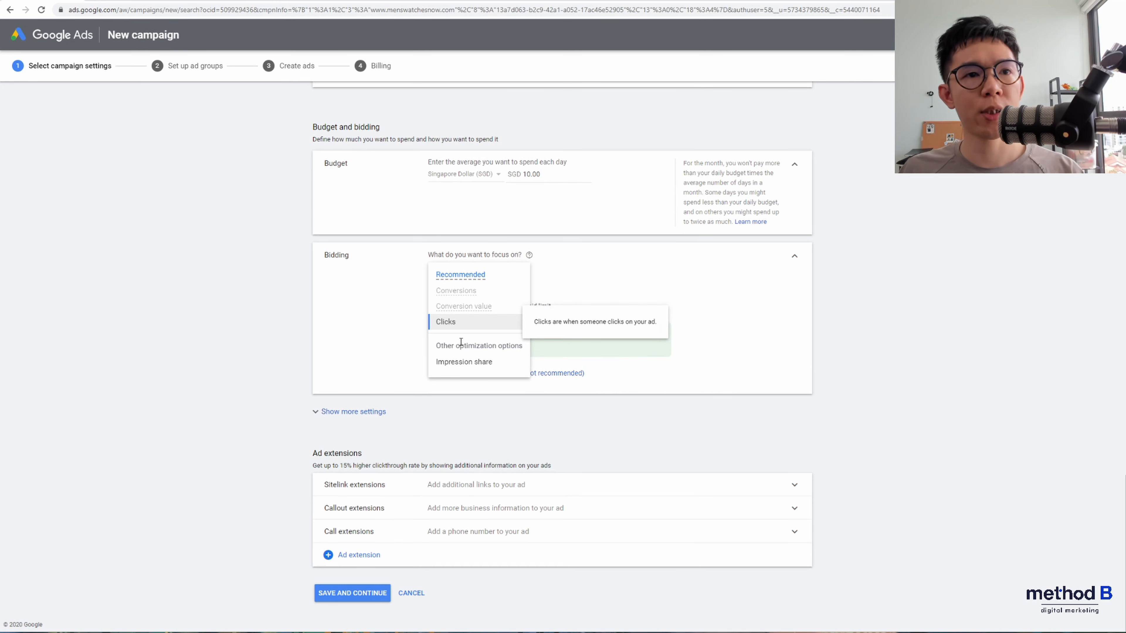
mouse_move(459, 366)
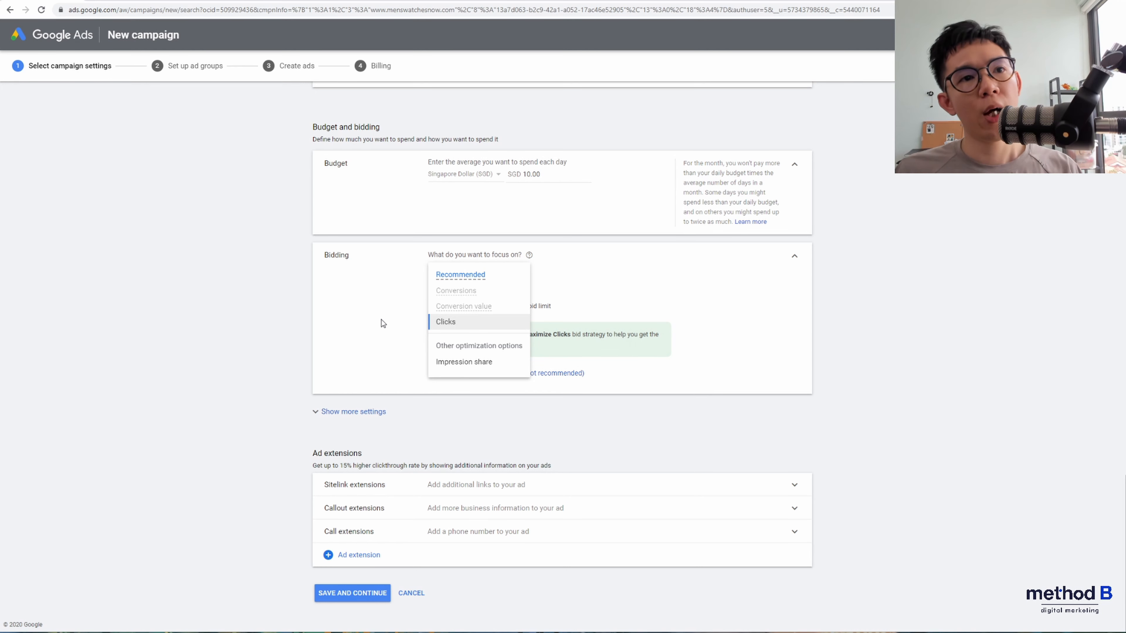
left_click(456, 322)
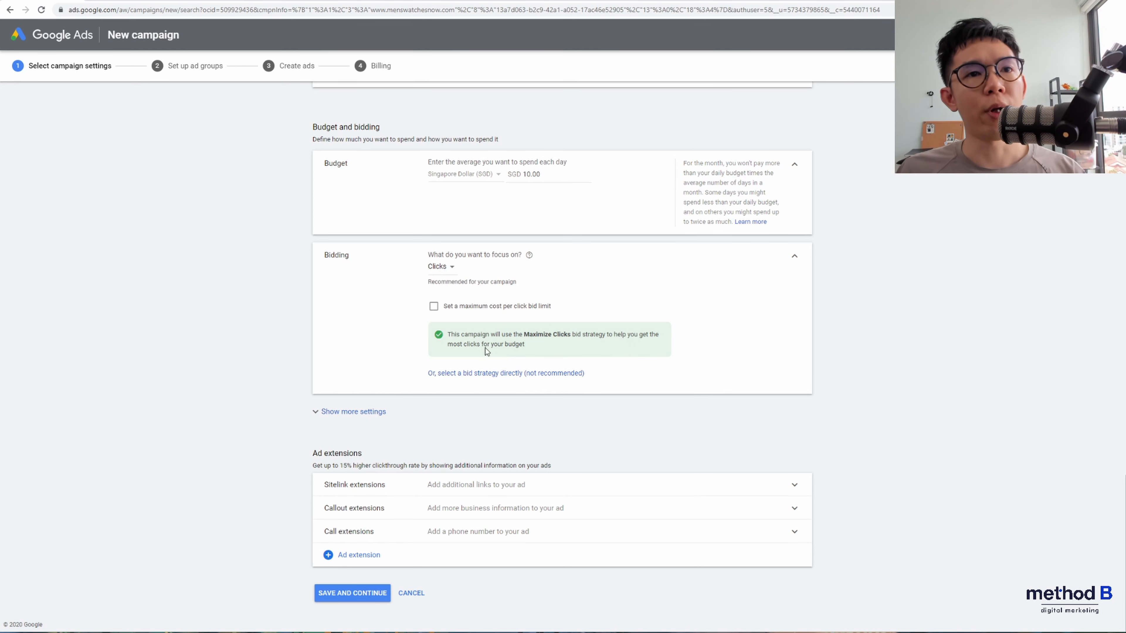
left_click(433, 306)
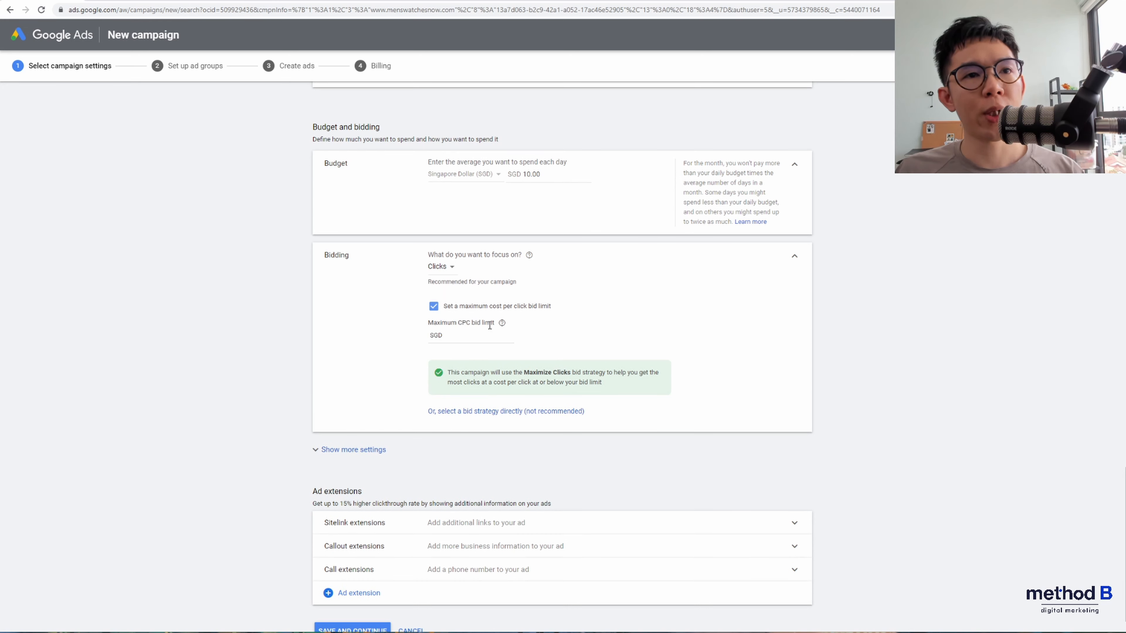
left_click(471, 335)
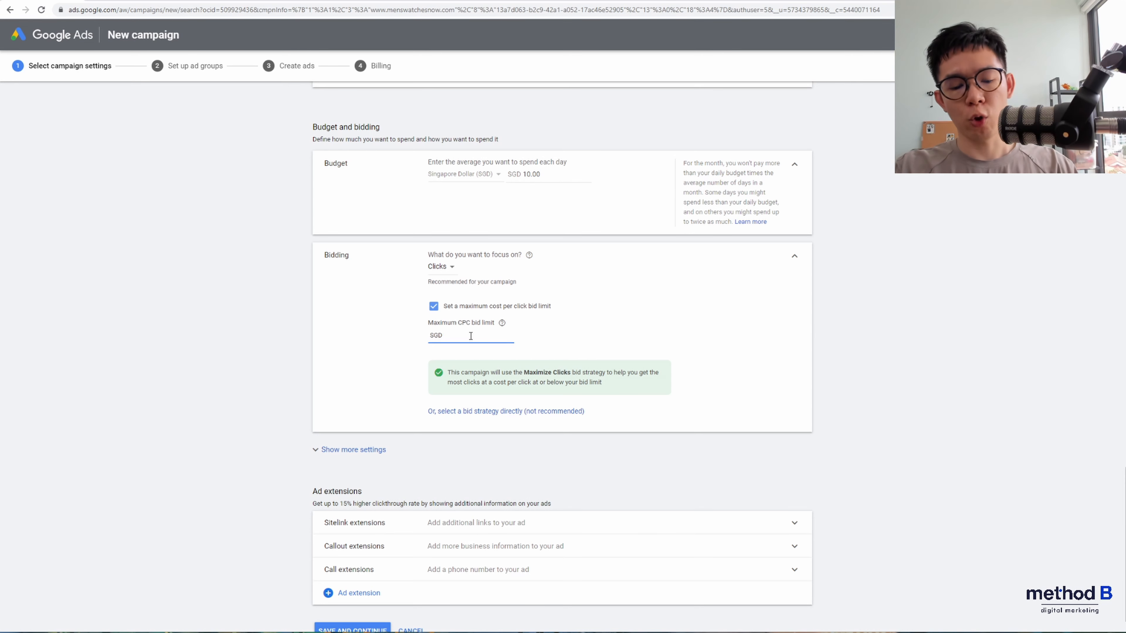
type("1")
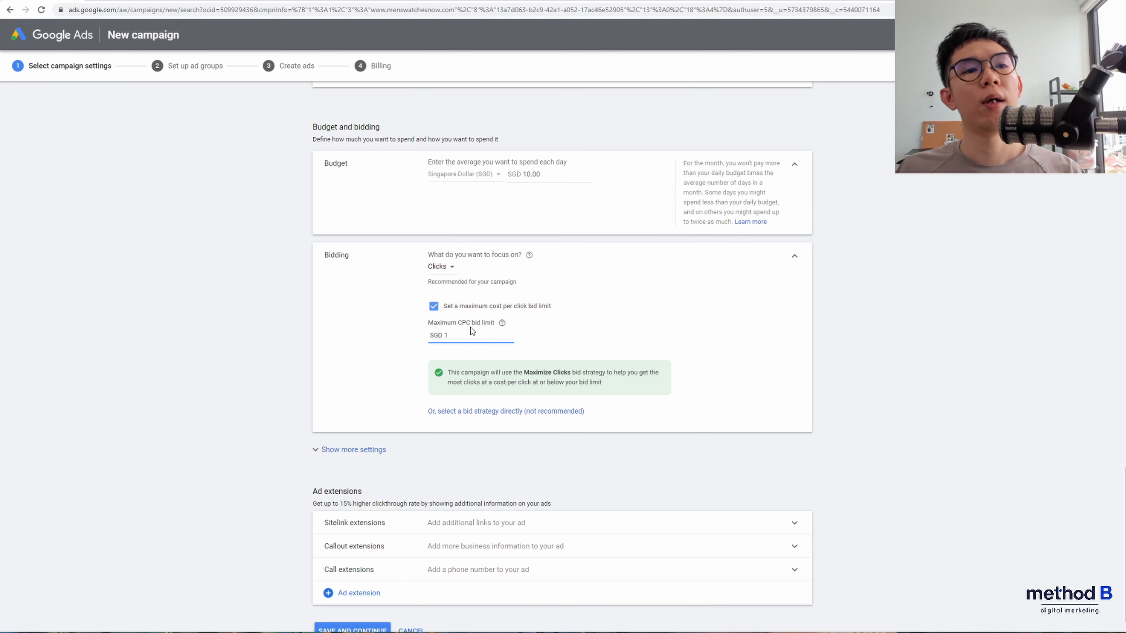
Show the ad schedule among the additional campaign settings, and save the settings to continue to ad group setup.
left_click(488, 449)
scroll(268, 419, "down", 1)
scroll(268, 416, "down", 1)
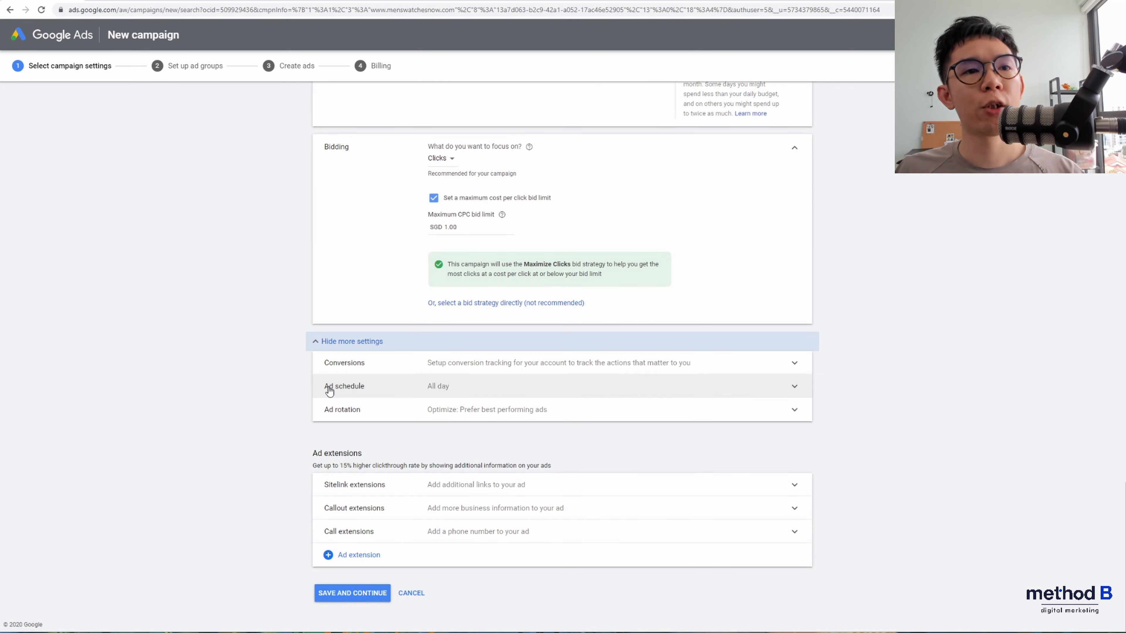
left_click(364, 387)
scroll(286, 388, "down", 2)
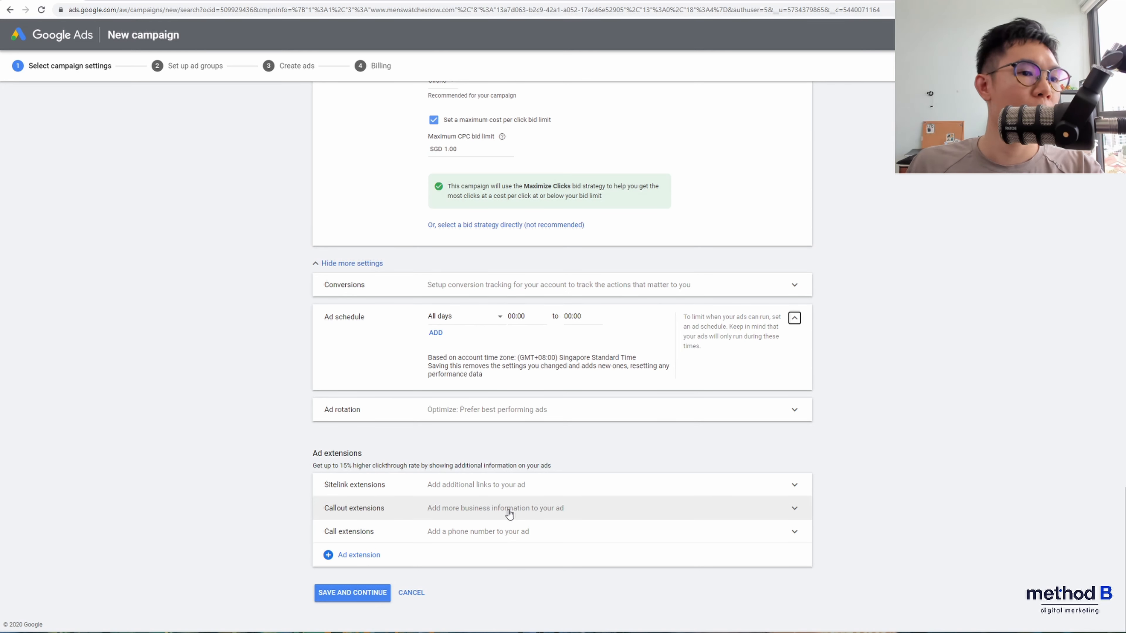
left_click(361, 592)
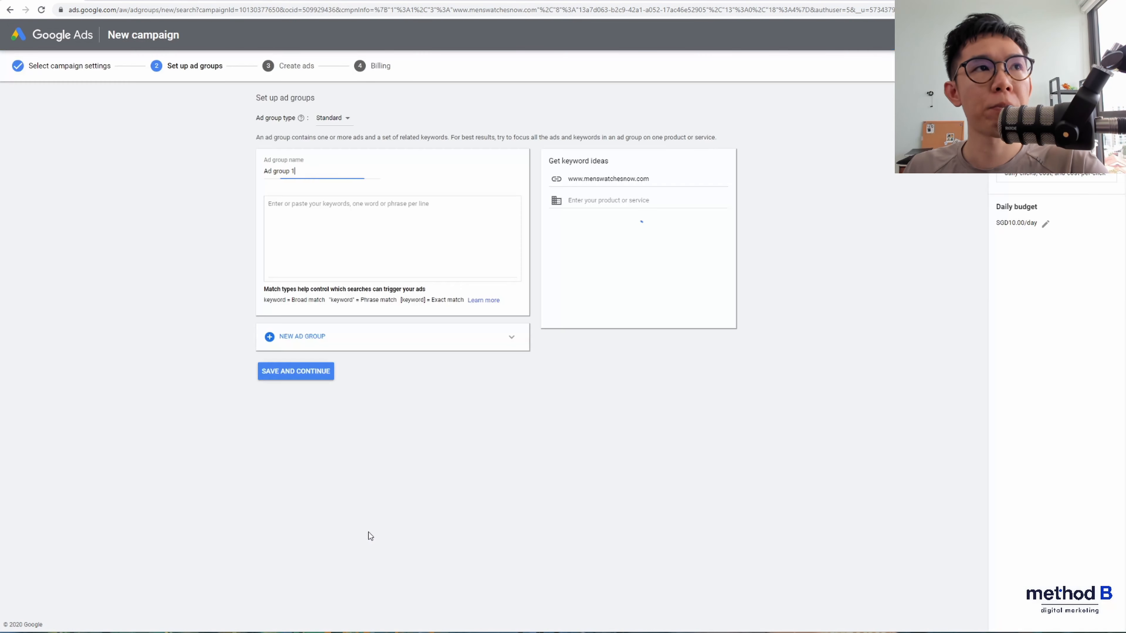
Keep the ad group type as Standard and name the ad group "Mens Watches".
triple_click(333, 170)
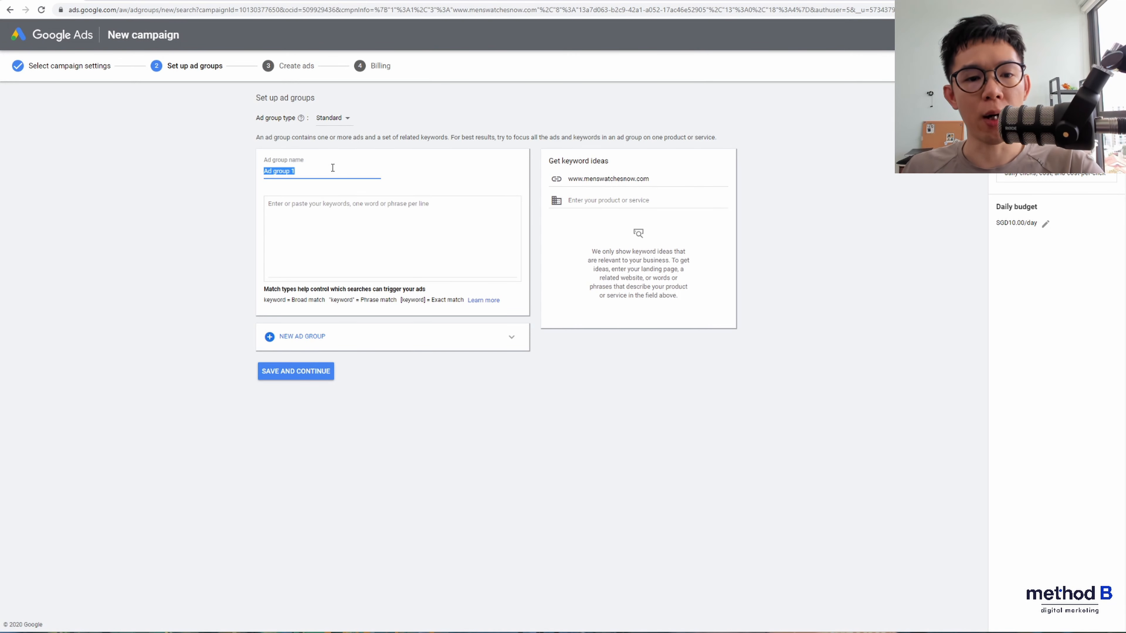
left_click(337, 124)
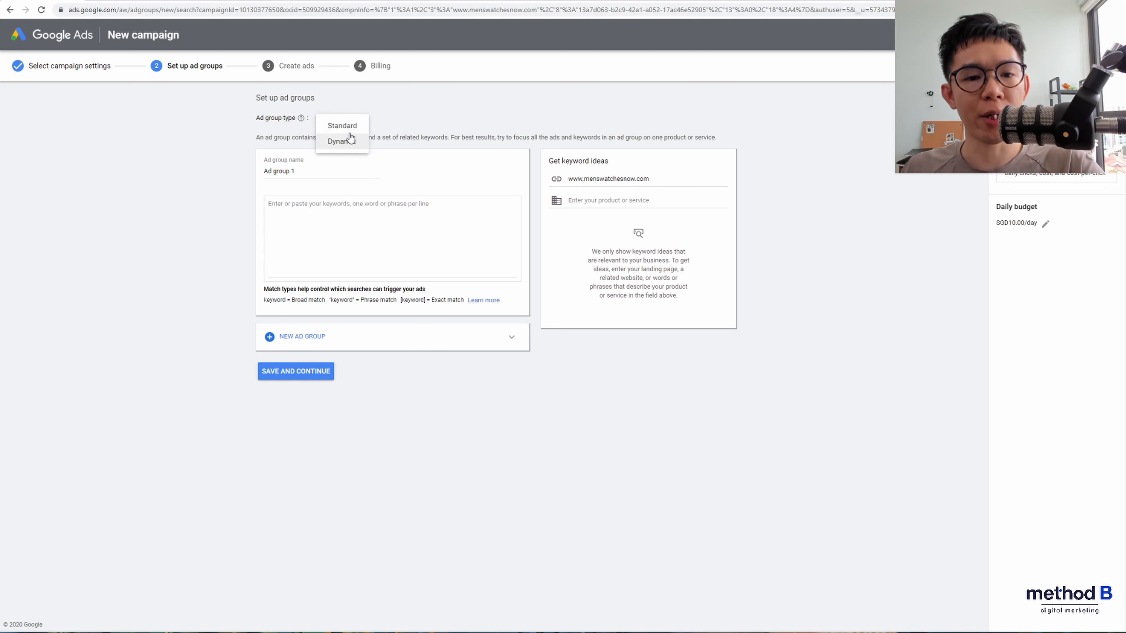
left_click(348, 124)
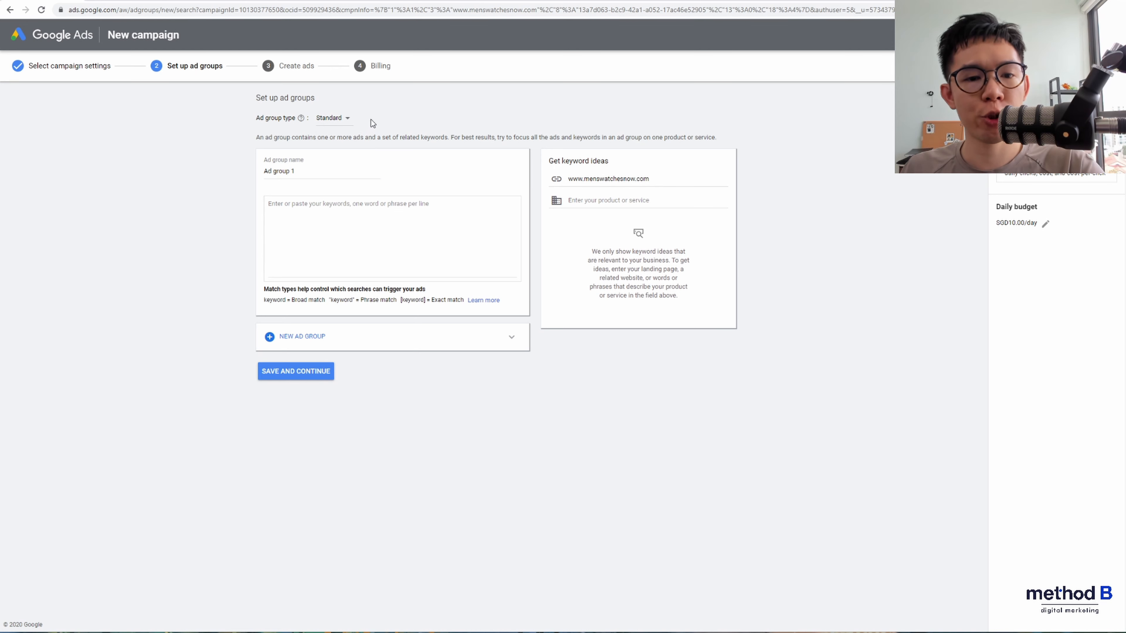
triple_click(352, 176)
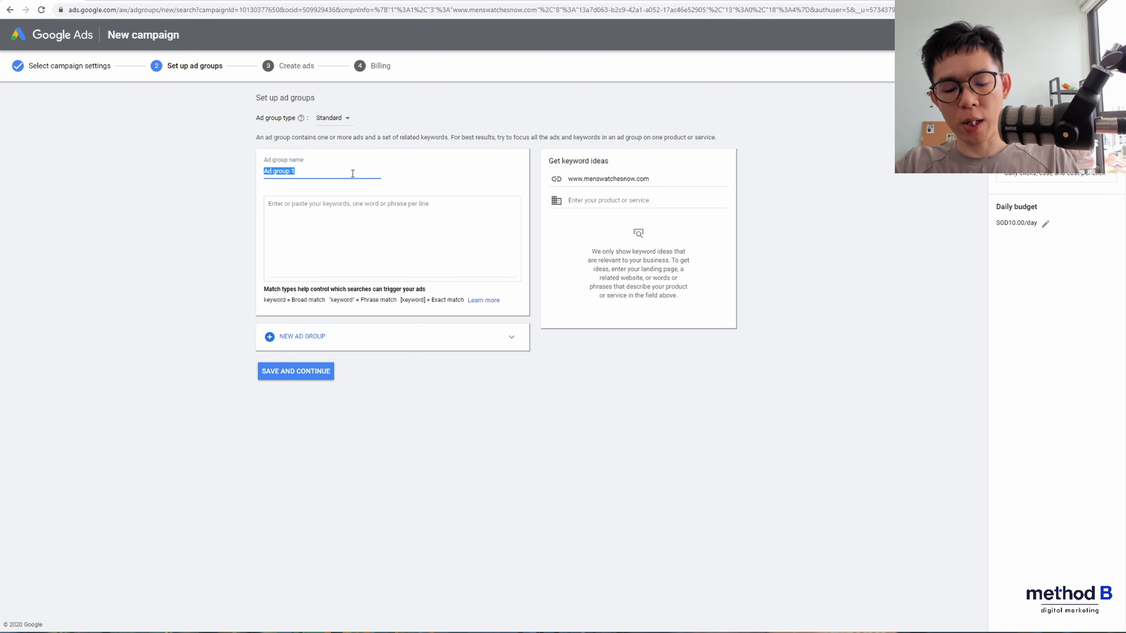
type("Mens Wat")
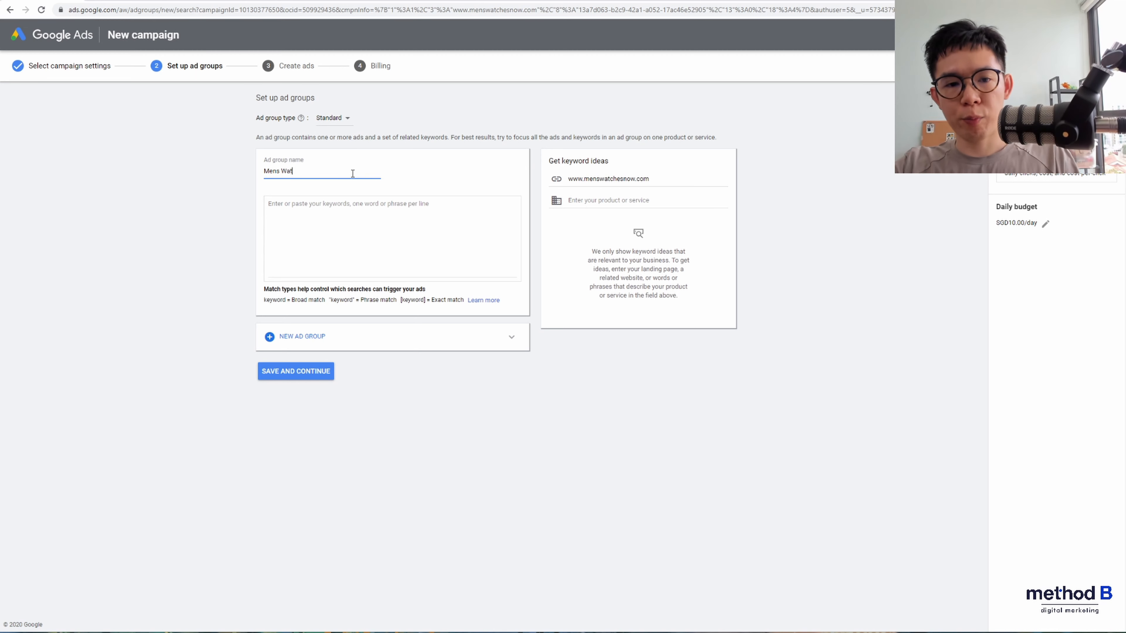
type("ches")
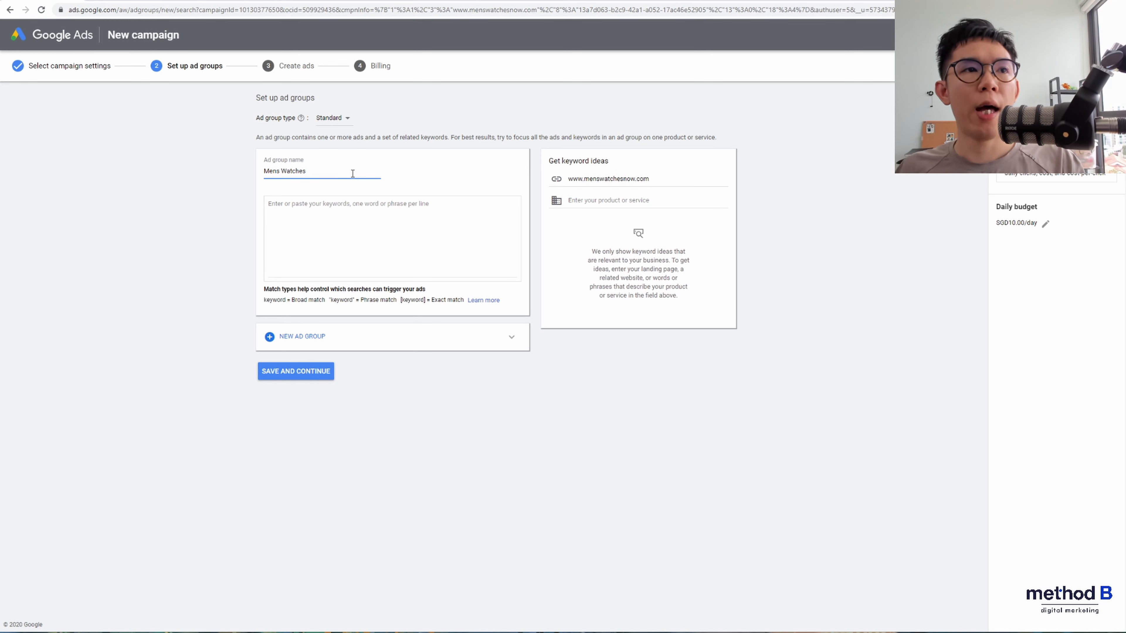
Enter the broad match keywords "mens watches" and "buy mens watches" without quotation marks, one per line.
left_click(354, 228)
left_click(160, 245)
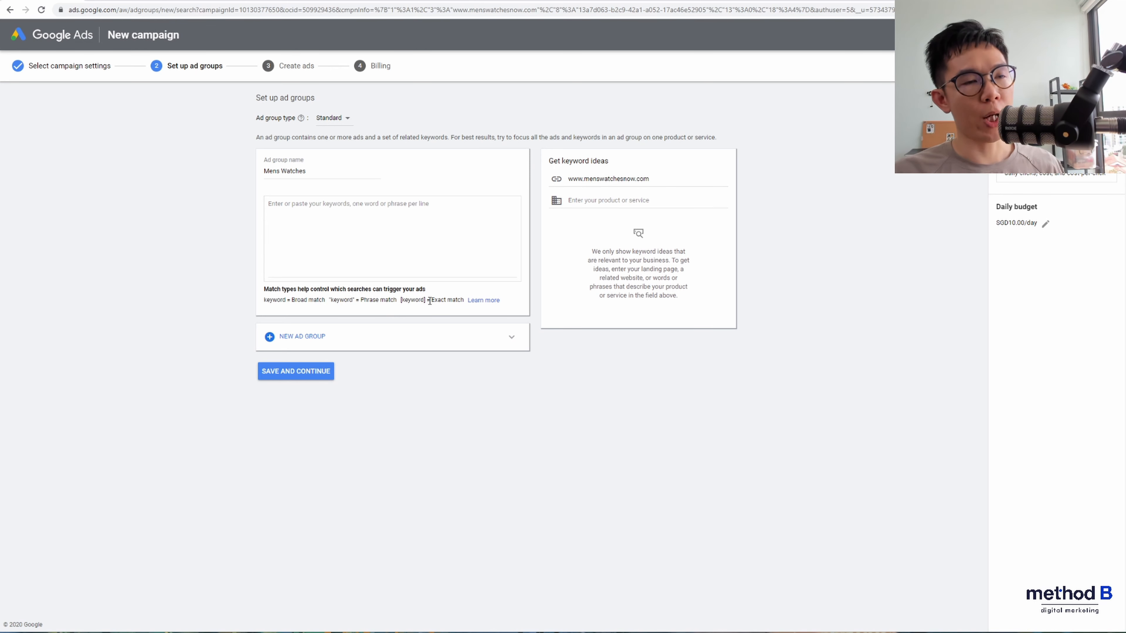
left_click(432, 275)
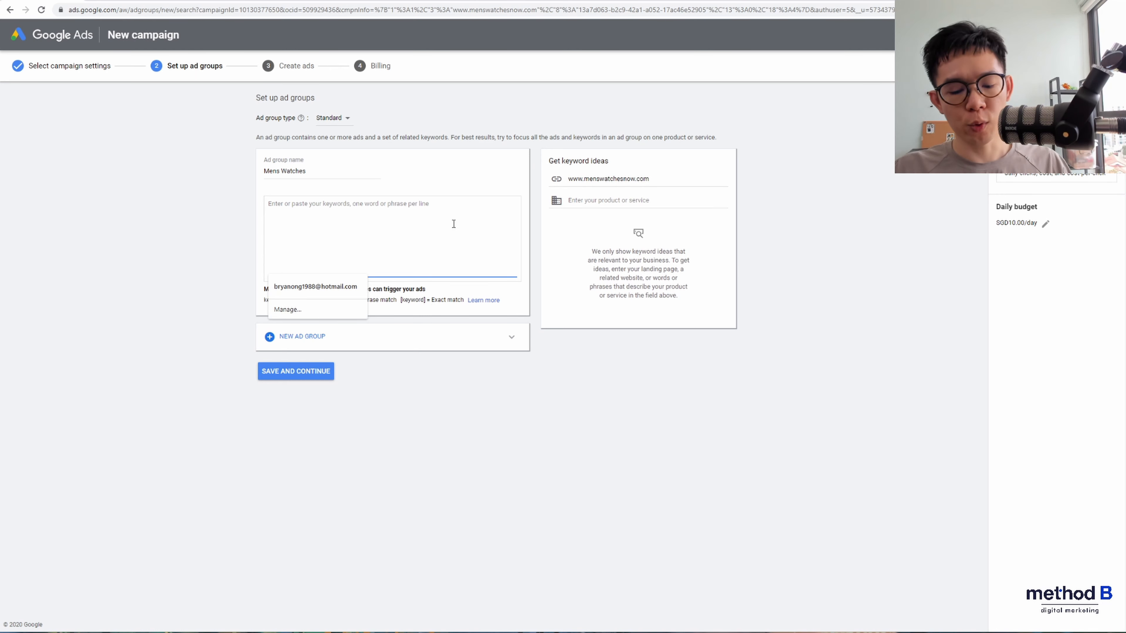
type("mens wa")
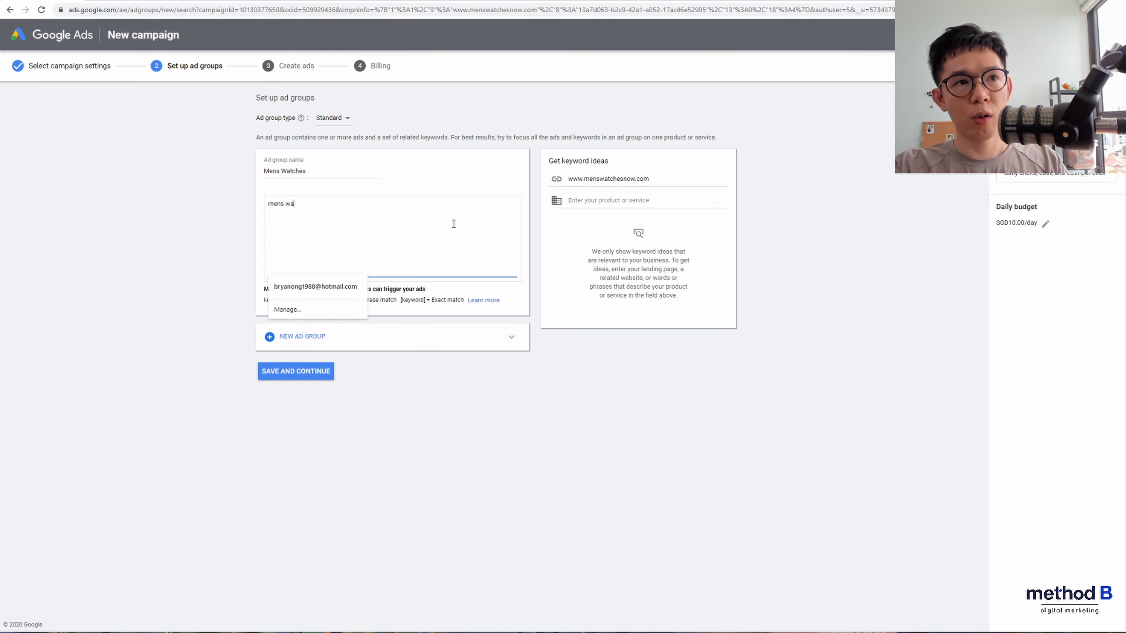
type("tches")
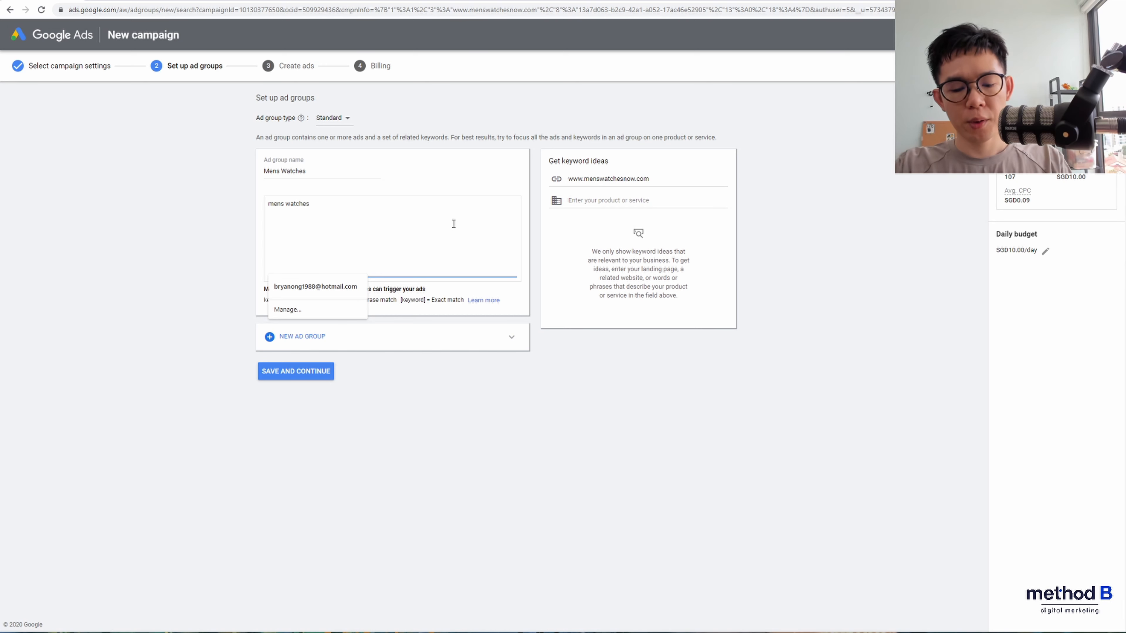
key("Return")
type("buy mens watches")
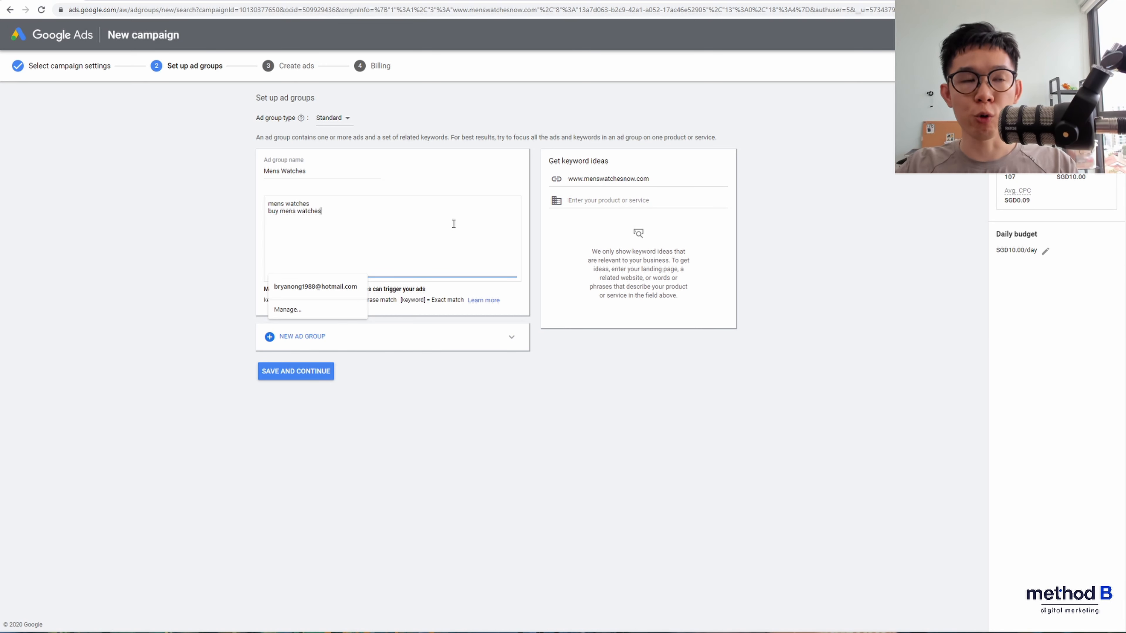
key("Up")
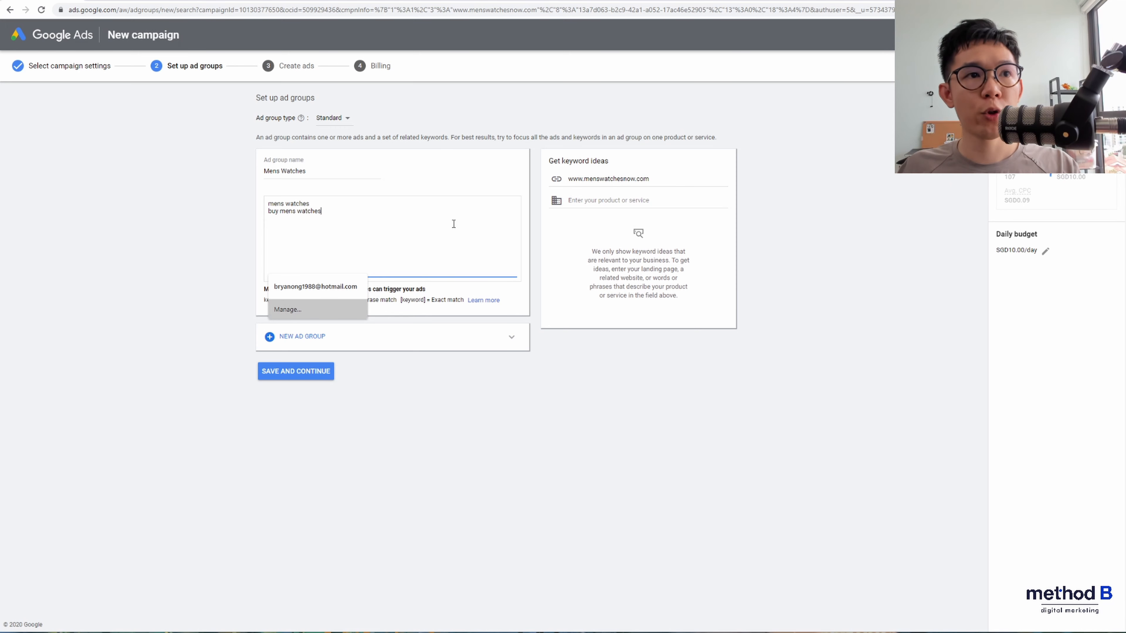
left_click(451, 198)
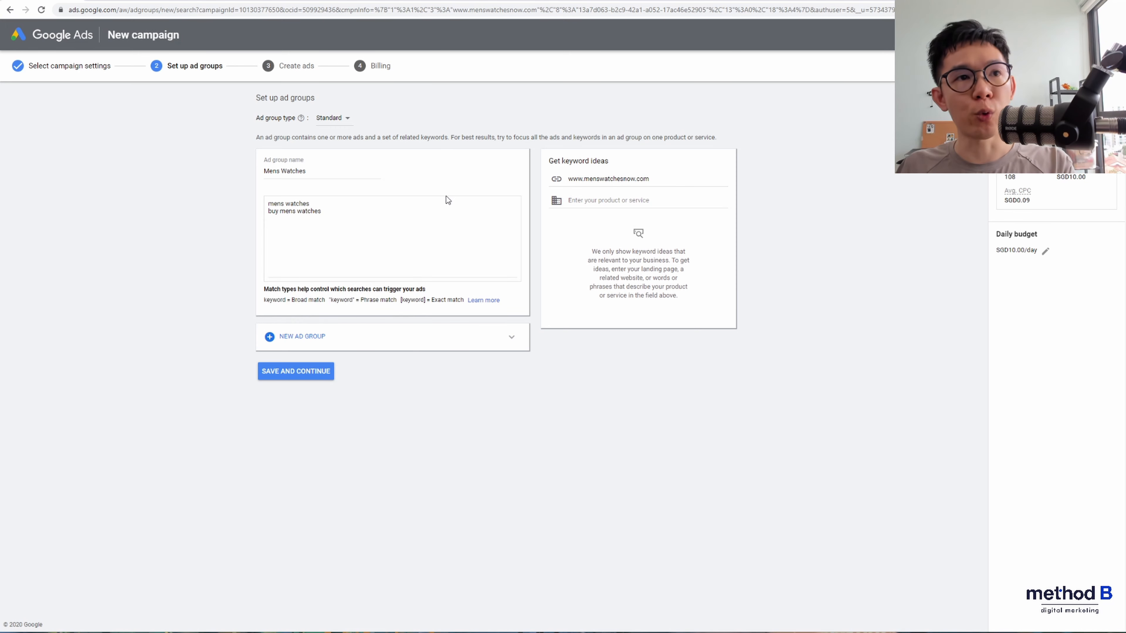
Add the broad match keywords "mens watches reviews" and "mens watches casio" on separate lines without quotation marks.
left_click(442, 211)
key("Return")
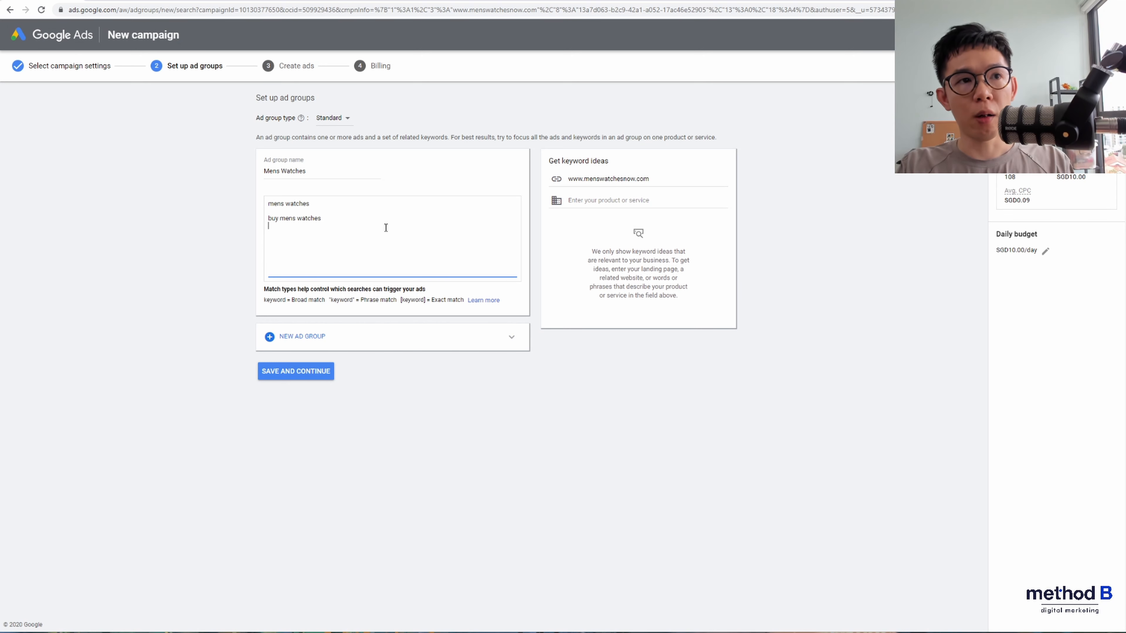
type("mens watches ")
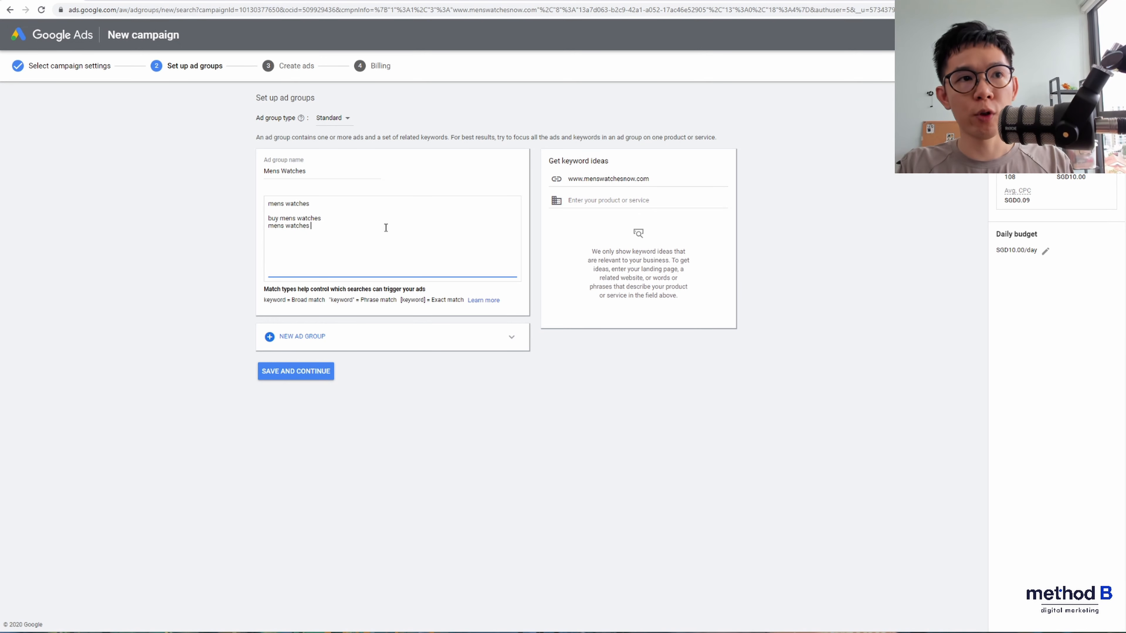
type("reviews")
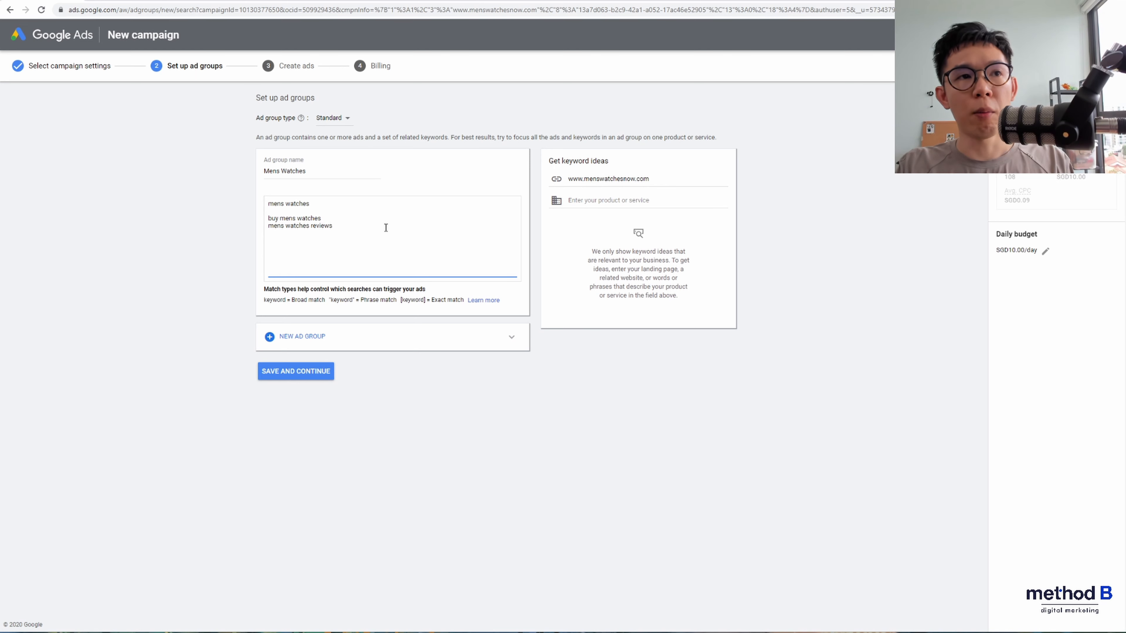
key("Return")
type("mens ")
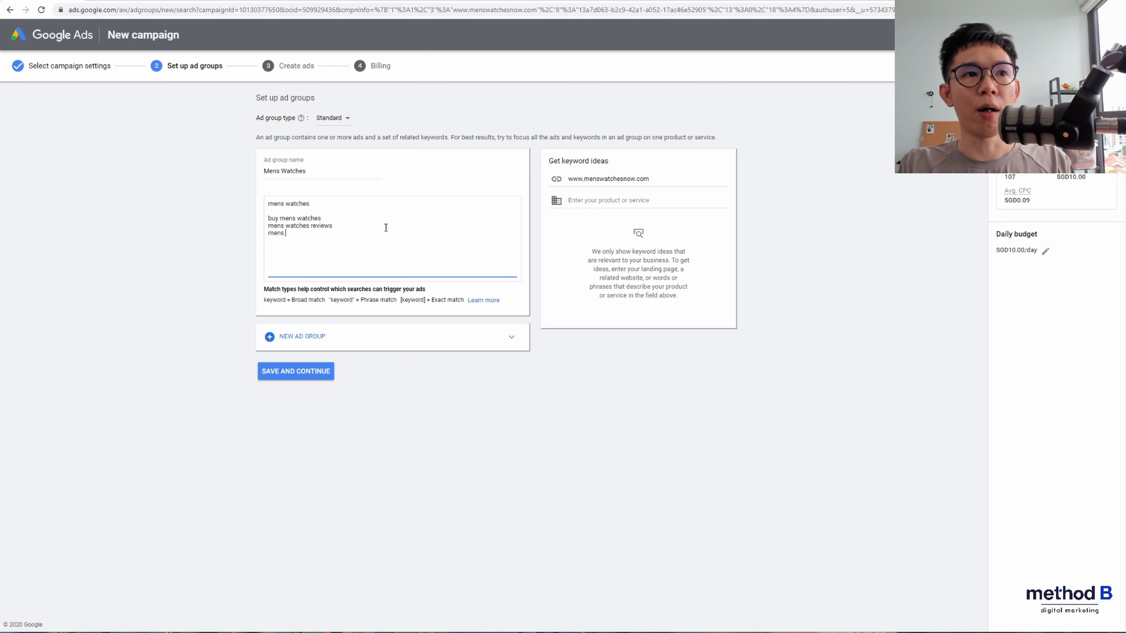
type("watches ")
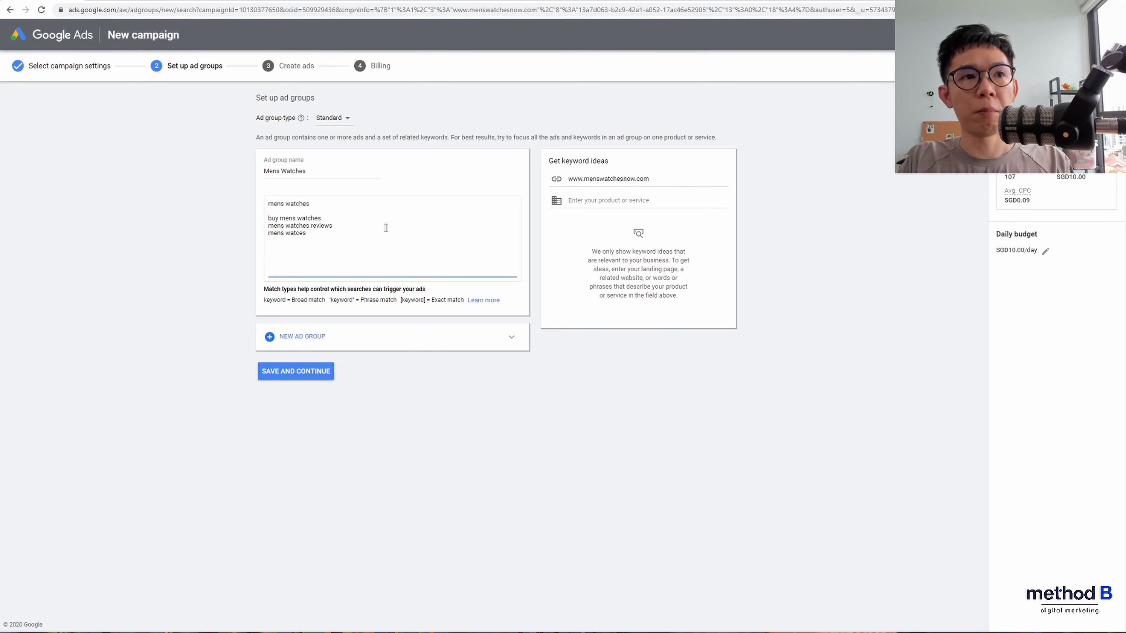
type("casio")
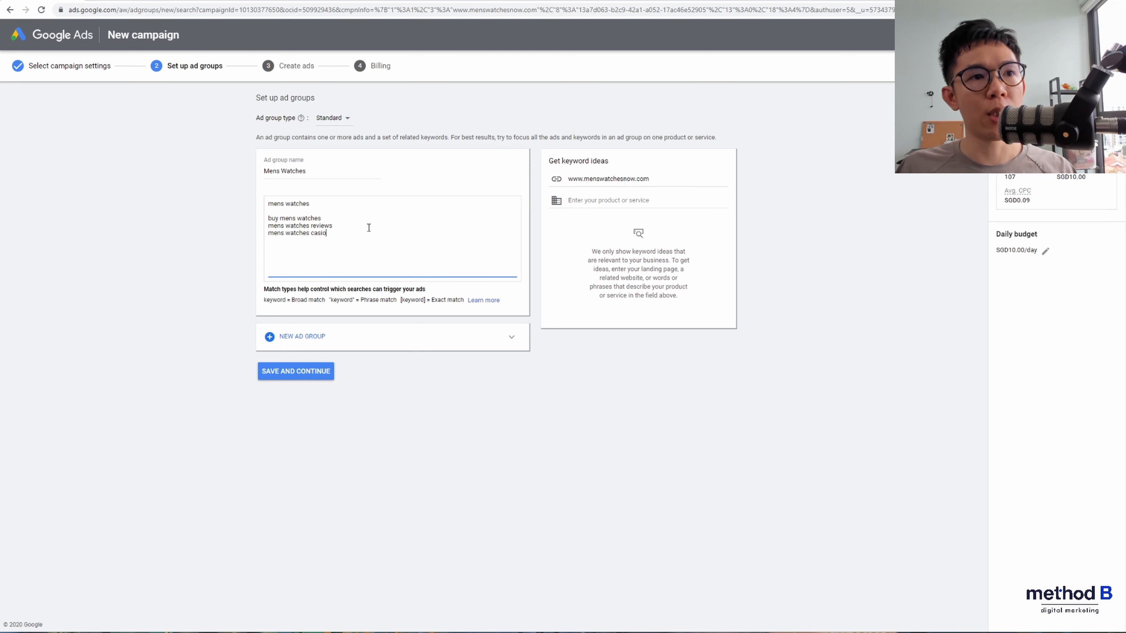
Replace all the broad match keywords with the phrase match keyword "mens watches", enclosed in quotation marks.
left_click_drag(328, 233, 271, 197)
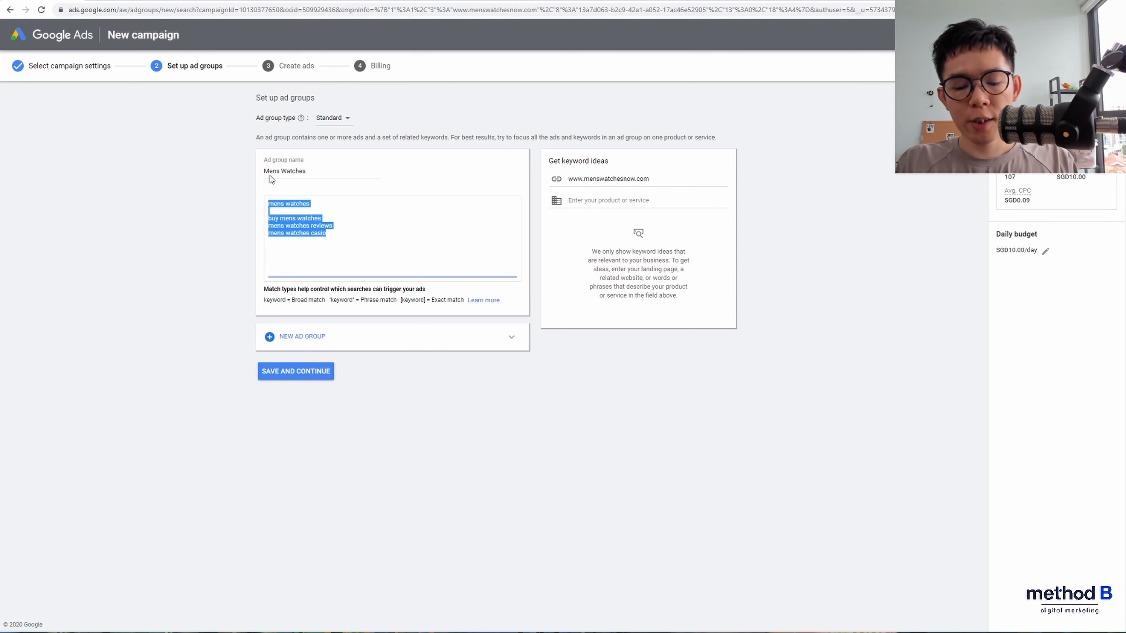
key("BackSpace")
type("\"ment")
key("BackSpace")
type("s wat")
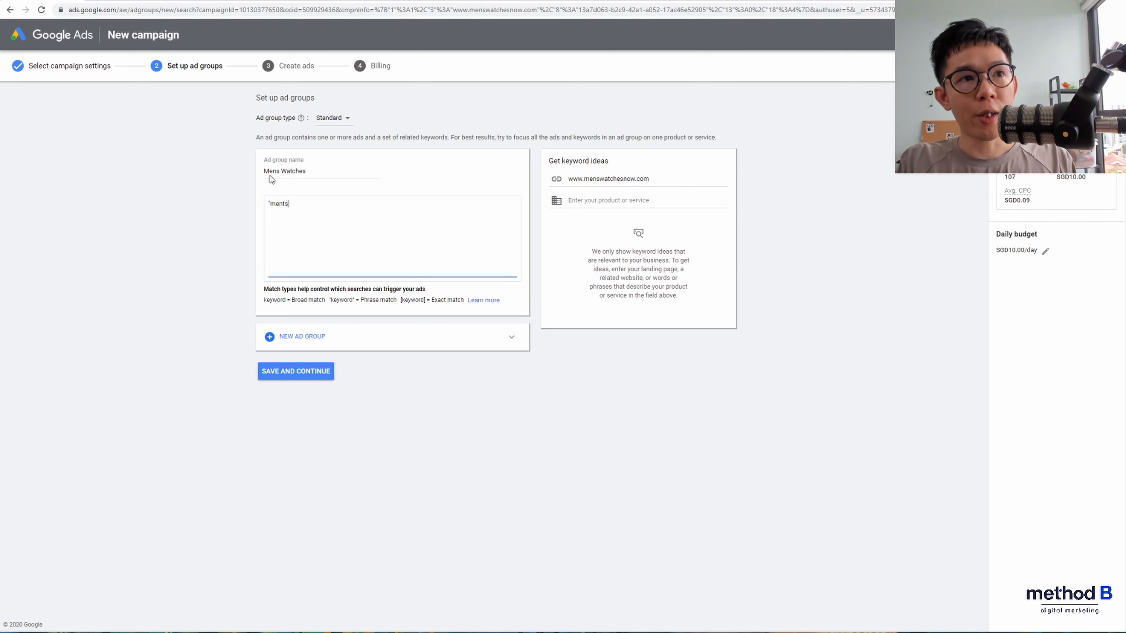
type("ches\"")
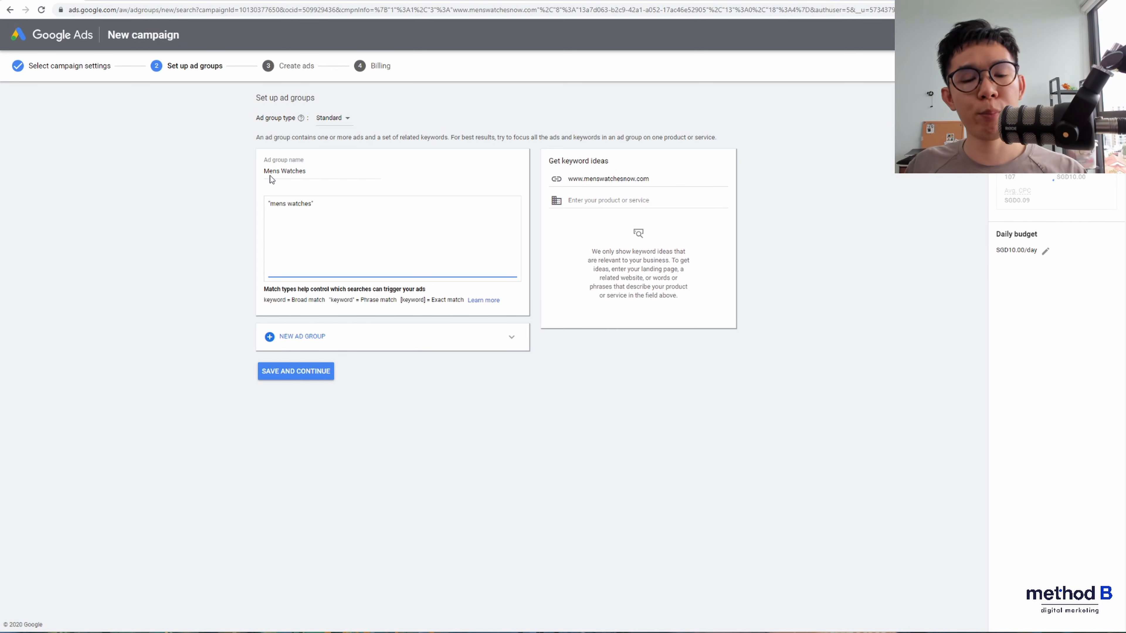
key("Return")
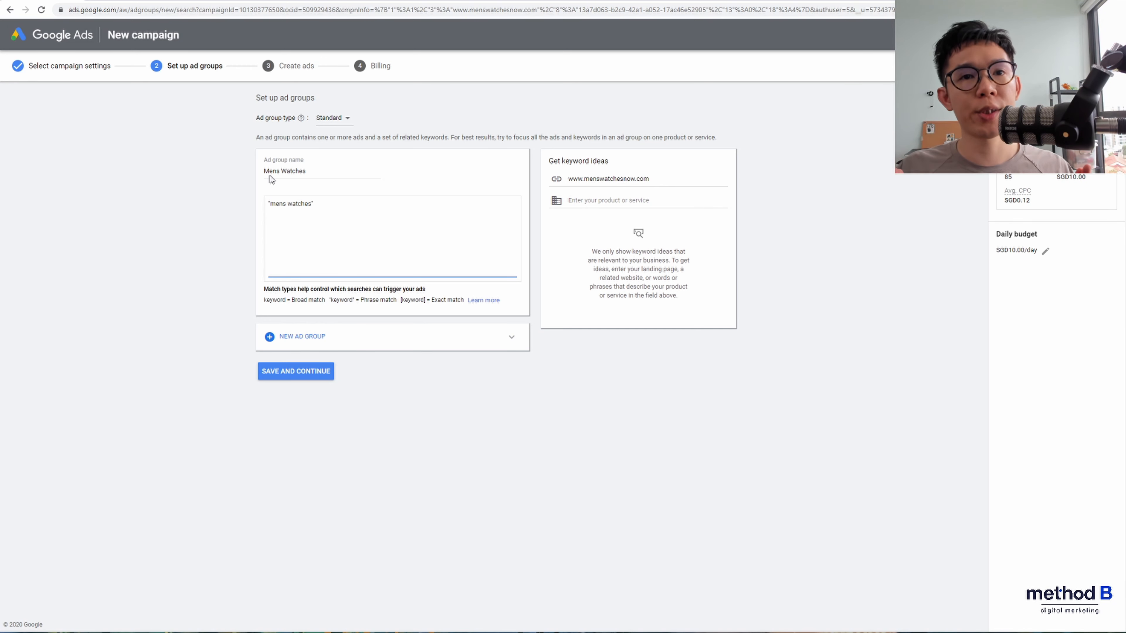
Add "buy mens watches" and "watch reviews buy" on separate lines below the phrase match keyword, without quotation marks.
type("buy mens")
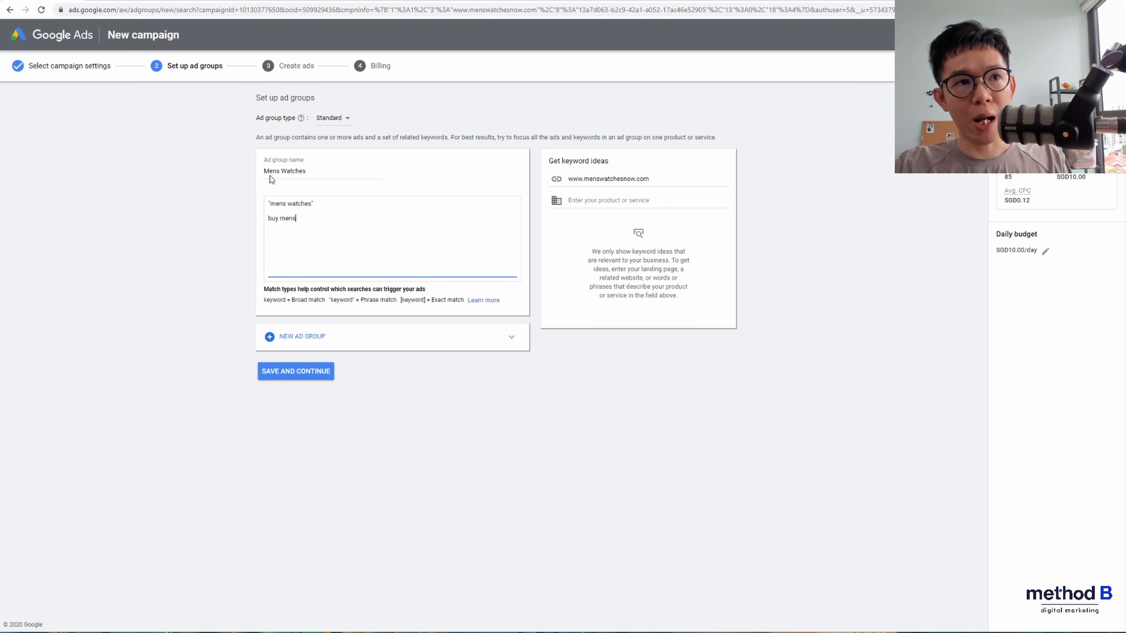
type(" watches")
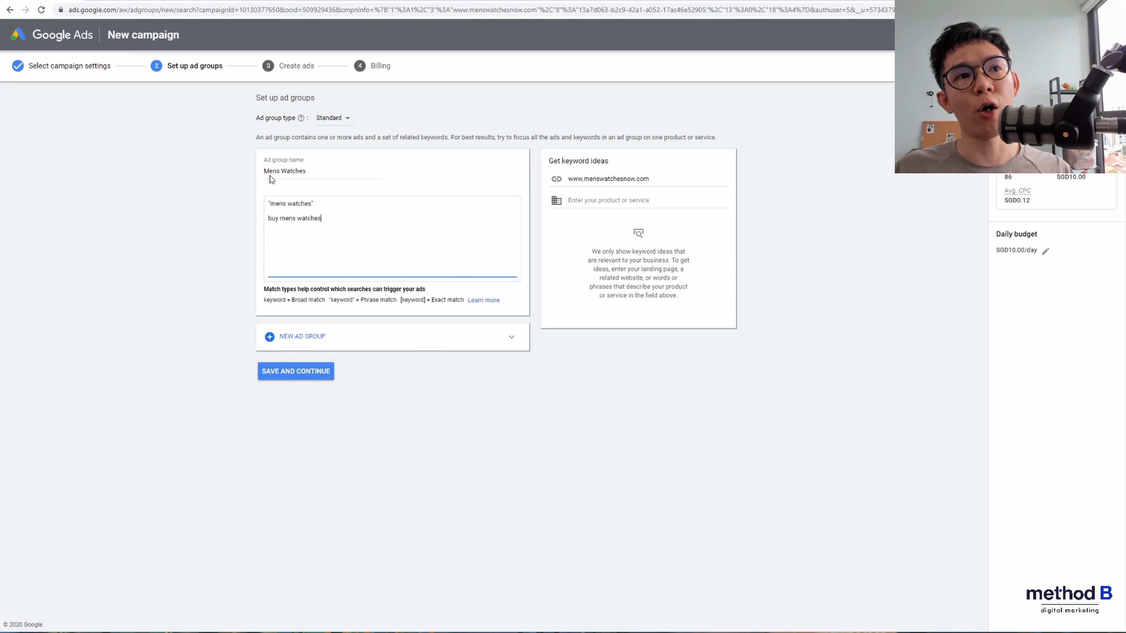
key("Return")
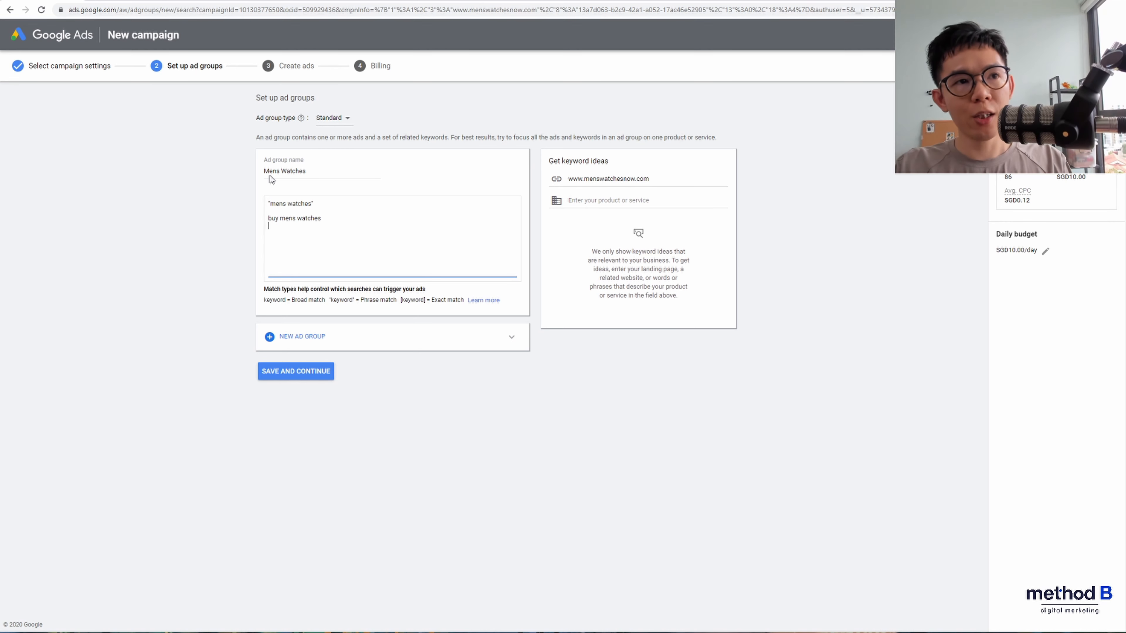
type("mens")
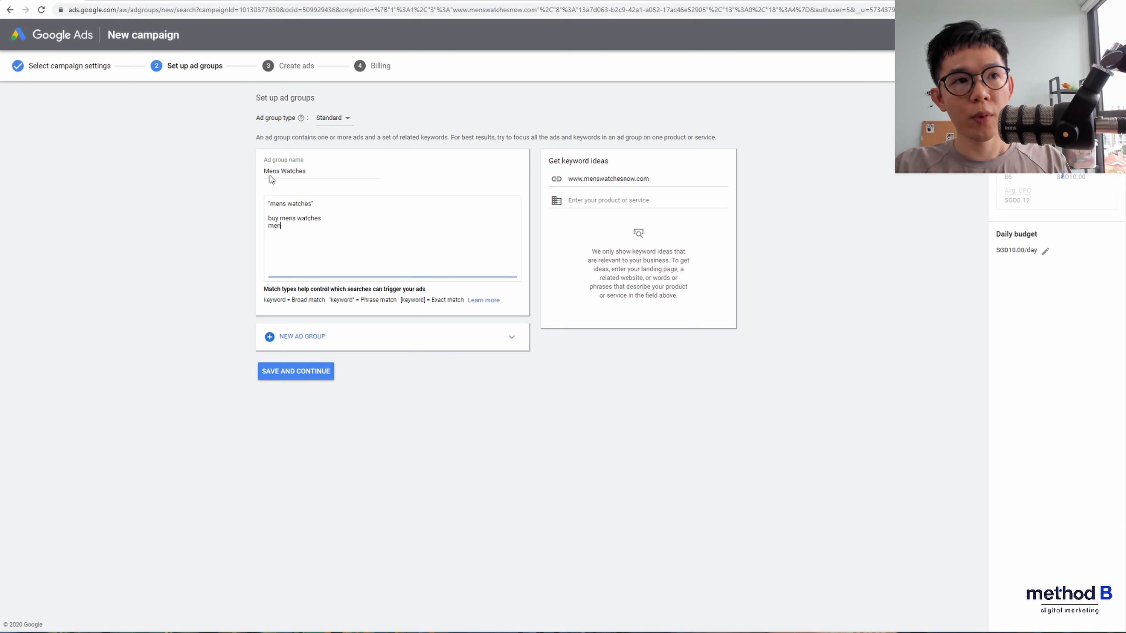
key("BackSpace")
key("BackSpace")
key("BackSpace")
key("BackSpace")
key("BackSpace")
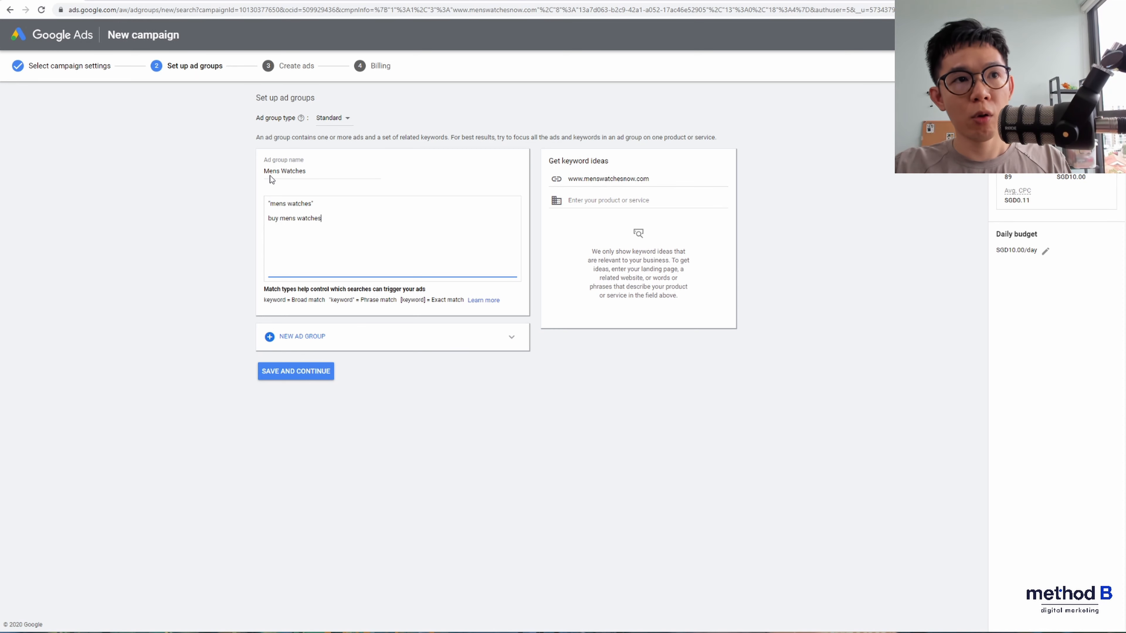
type("watch review")
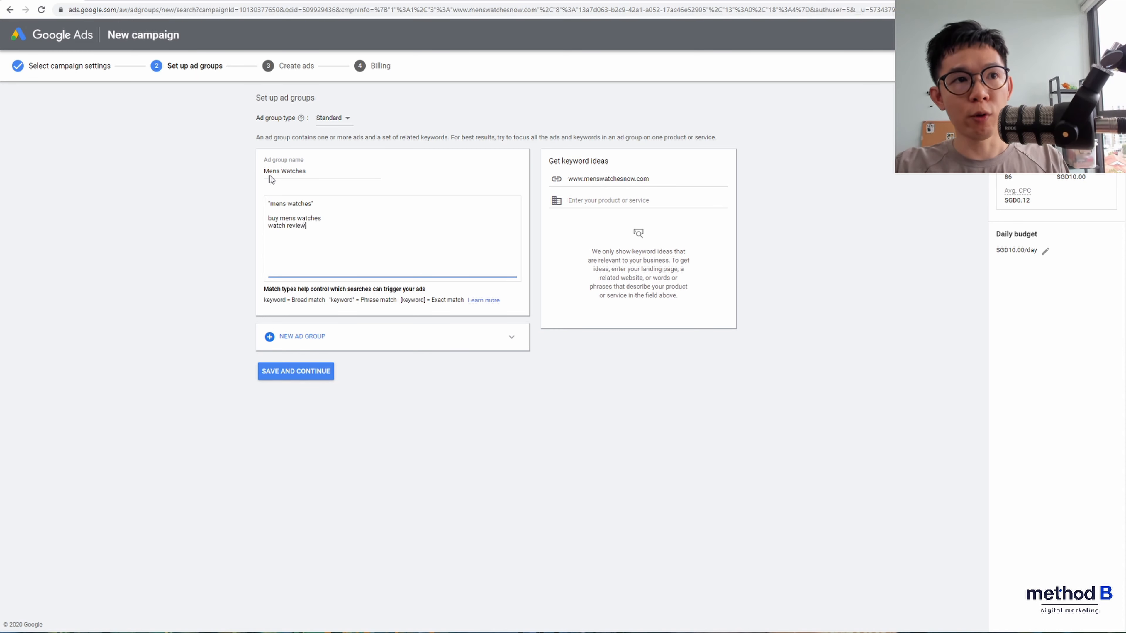
type("s buy")
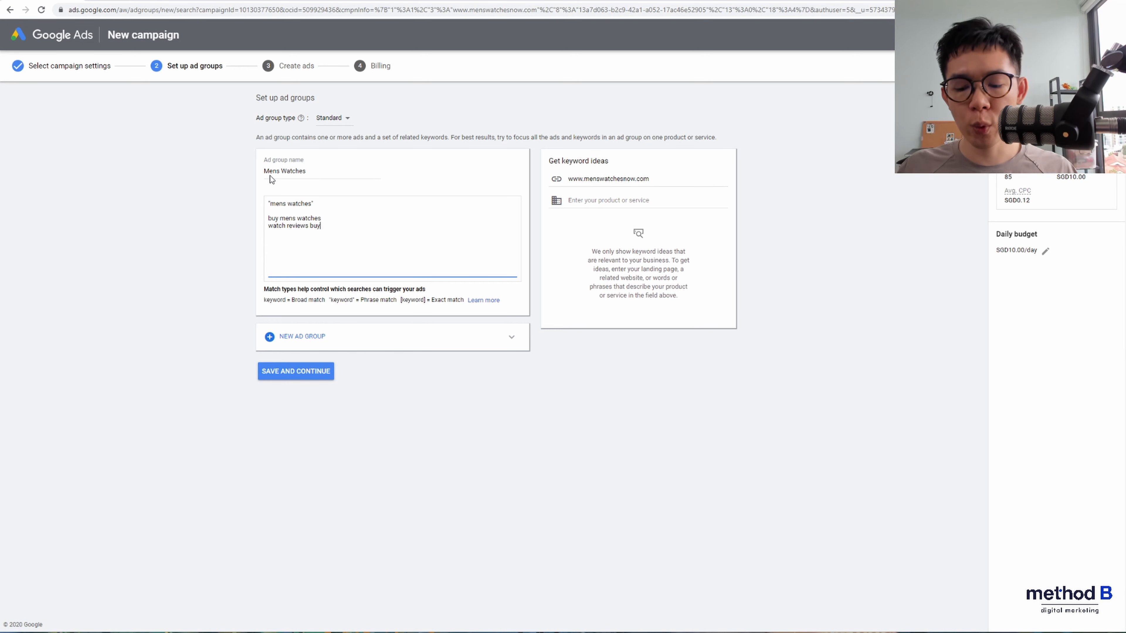
Add the line "where to buys mens watches" below "watch reviews buy" in the ad group's keywords.
type("how to")
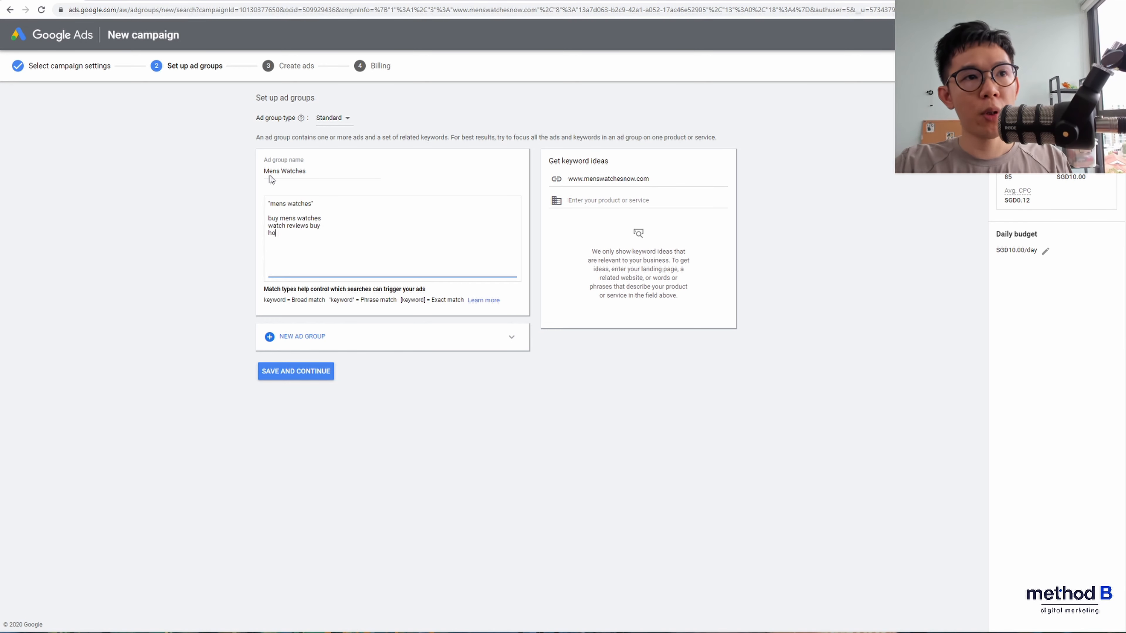
key("BackSpace")
key("BackSpace")
key("BackSpace")
type("where t obuy")
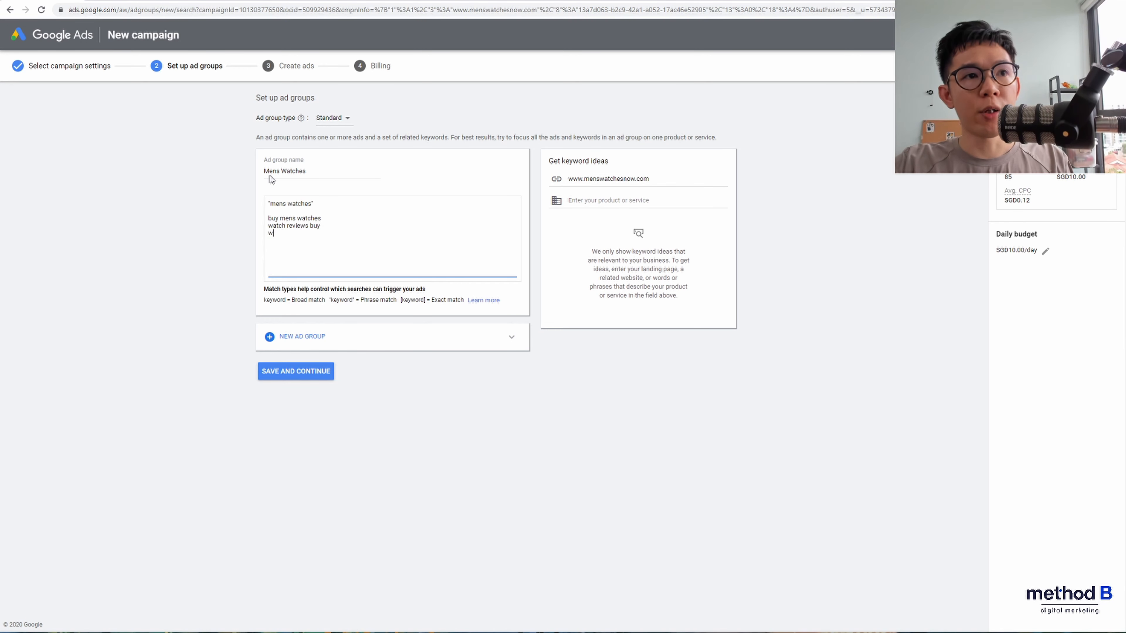
key("BackSpace")
key("BackSpace")
key("BackSpace")
key("BackSpace")
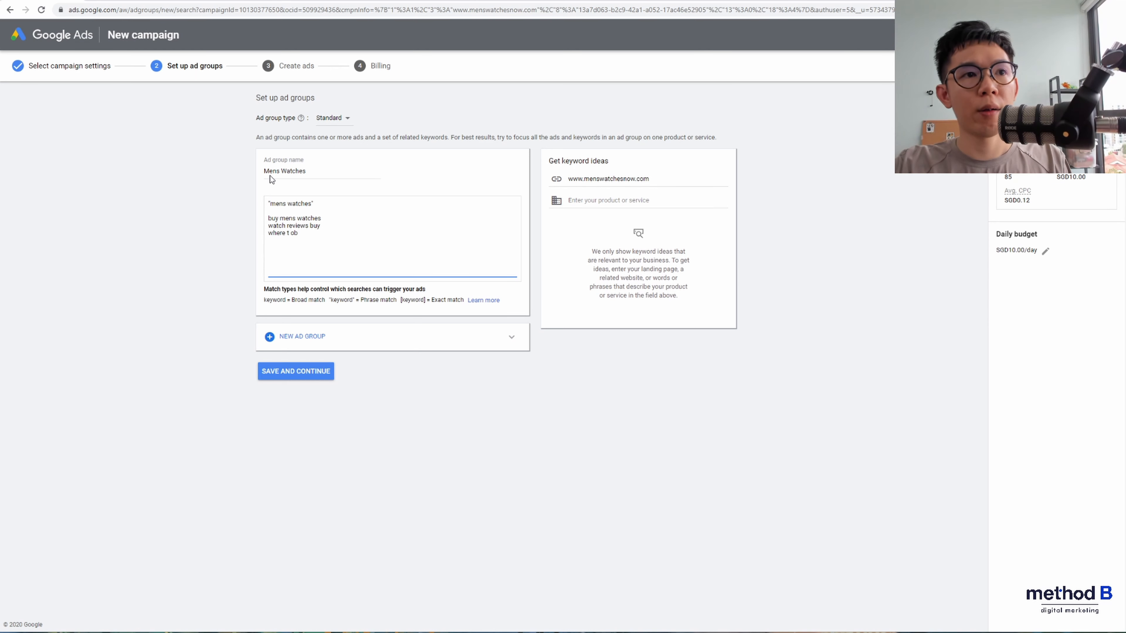
type("o mene")
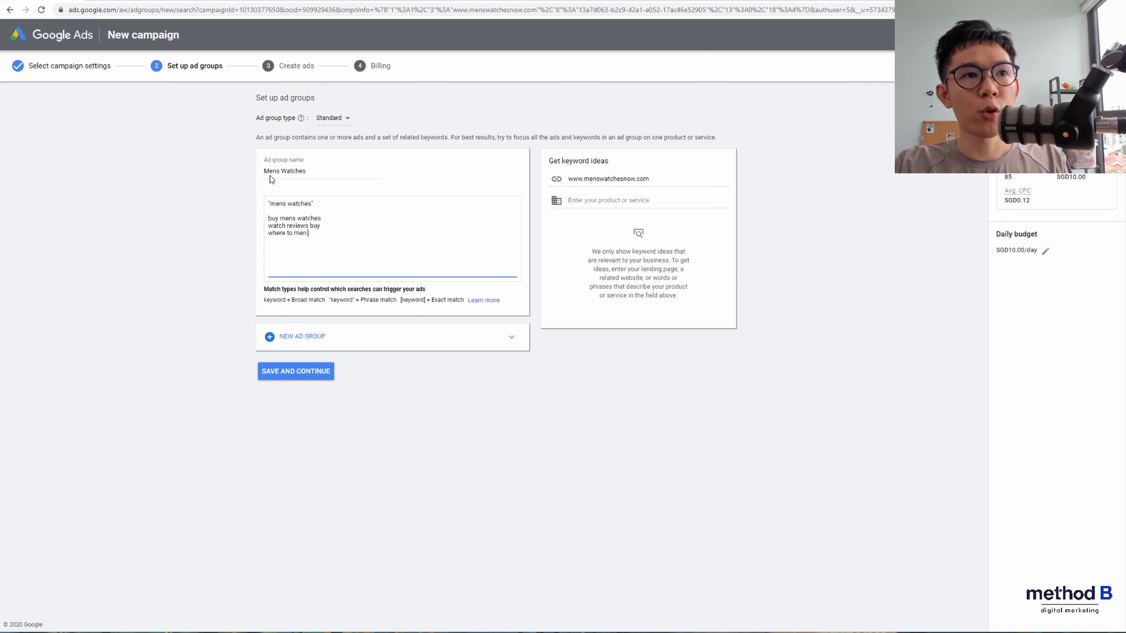
key("BackSpace")
type("s watches")
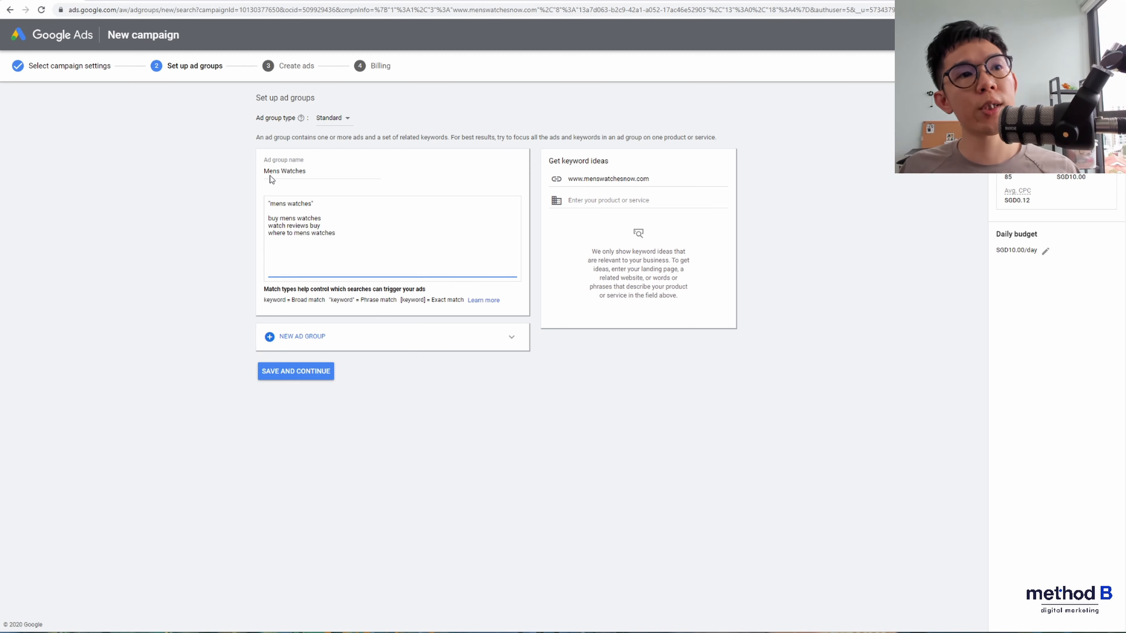
key("Up")
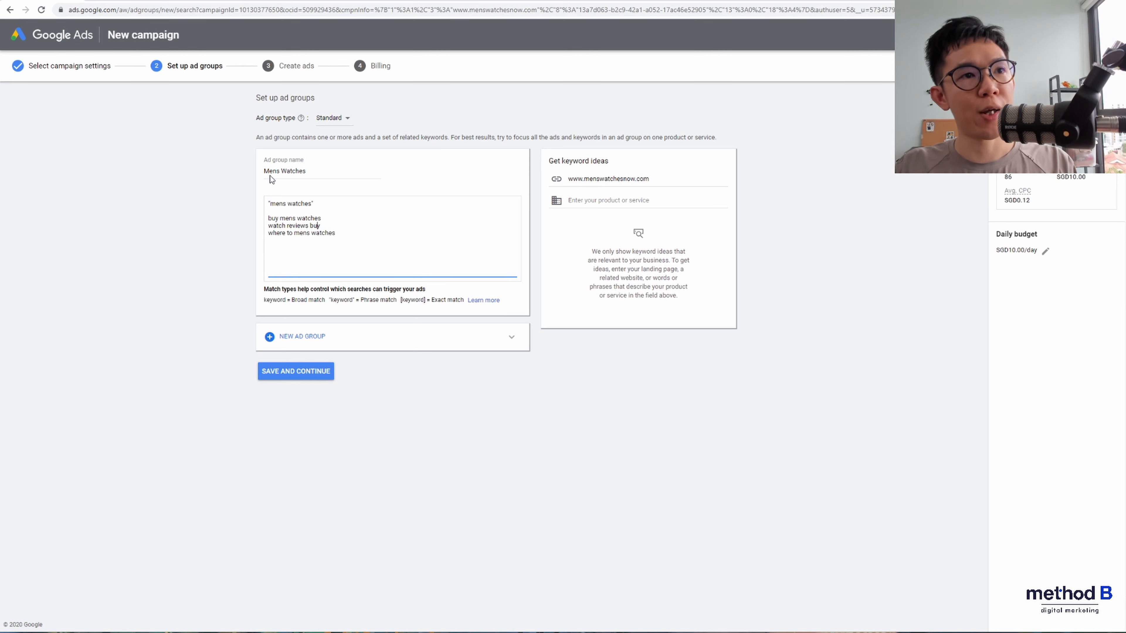
key("Down")
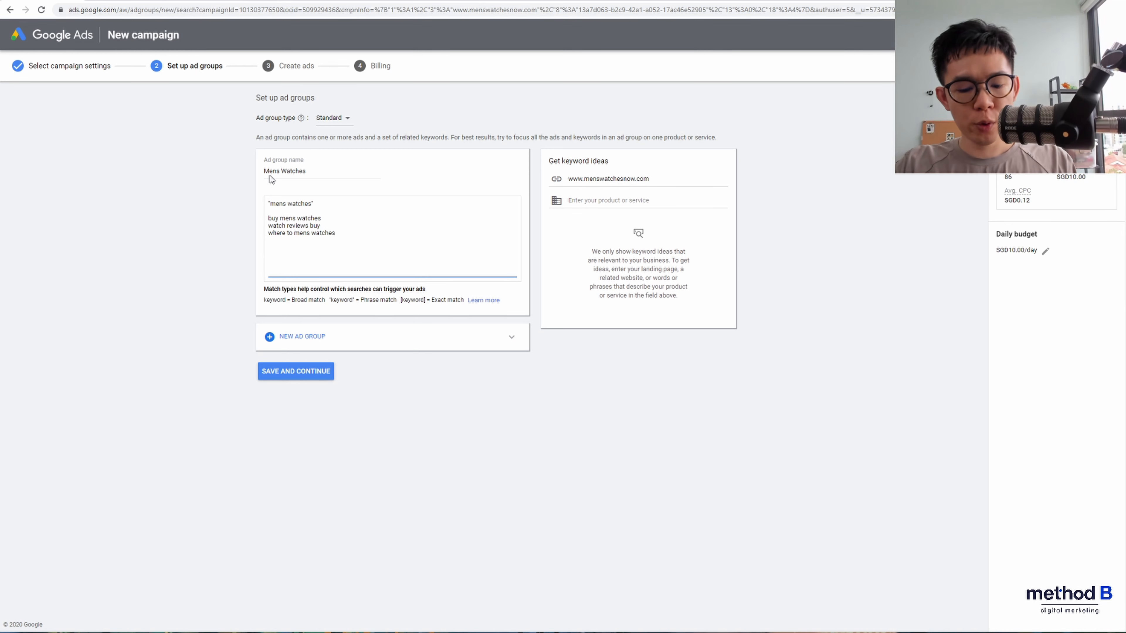
type("buys")
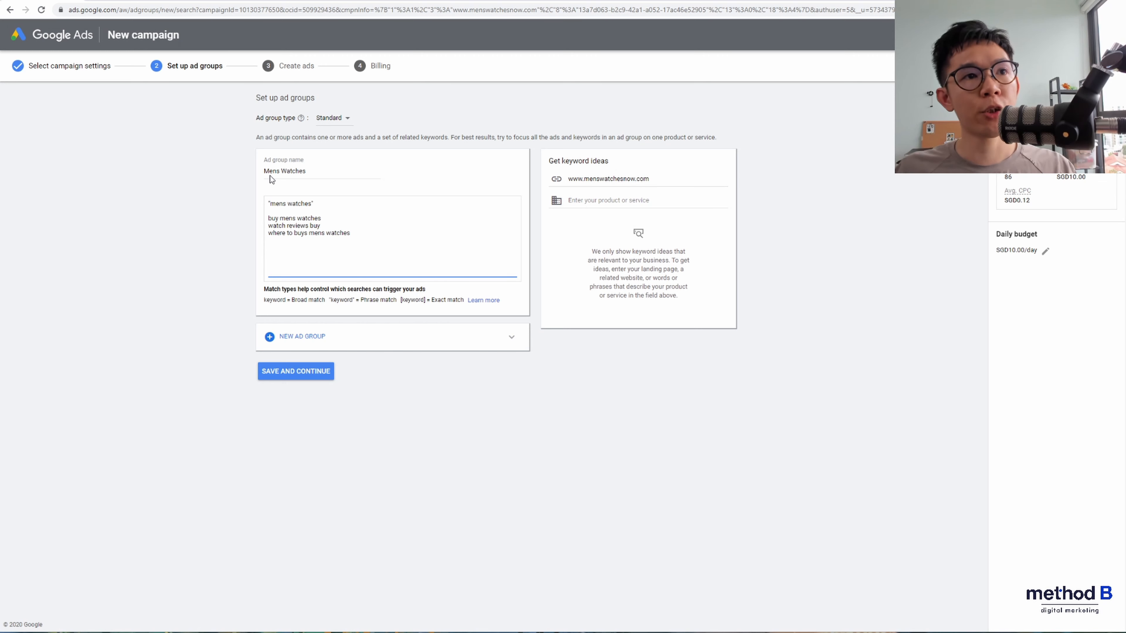
Replace all the keywords with the exact match keywords [mens watches] and [buy mens watches], in square brackets on separate lines.
left_click_drag(360, 234, 266, 205)
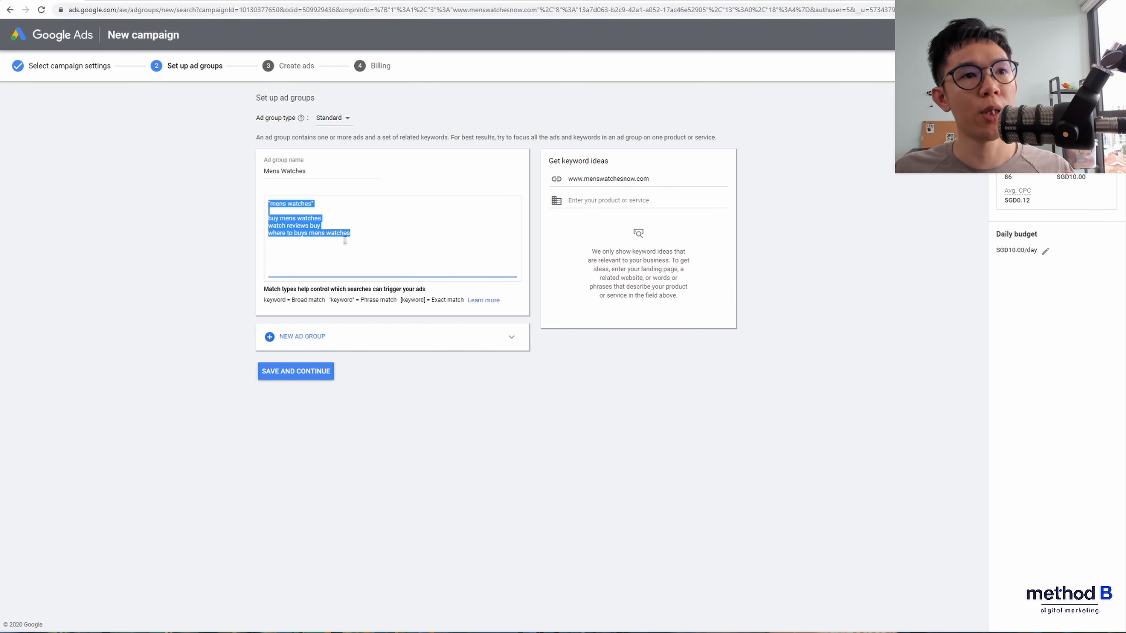
key("BackSpace")
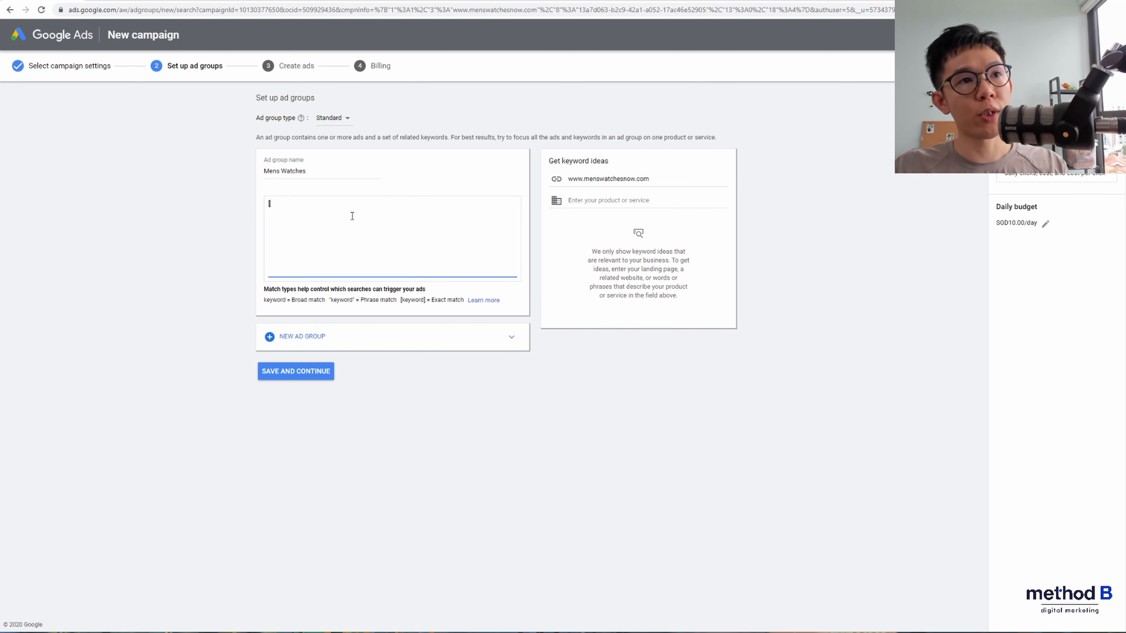
type("[")
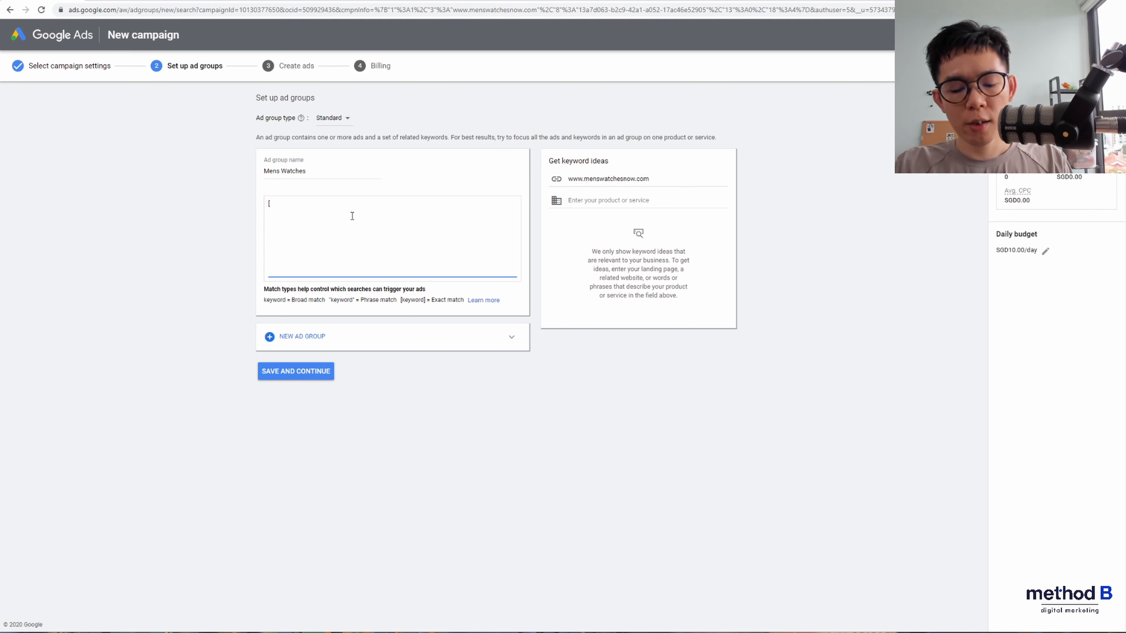
type("mens watches")
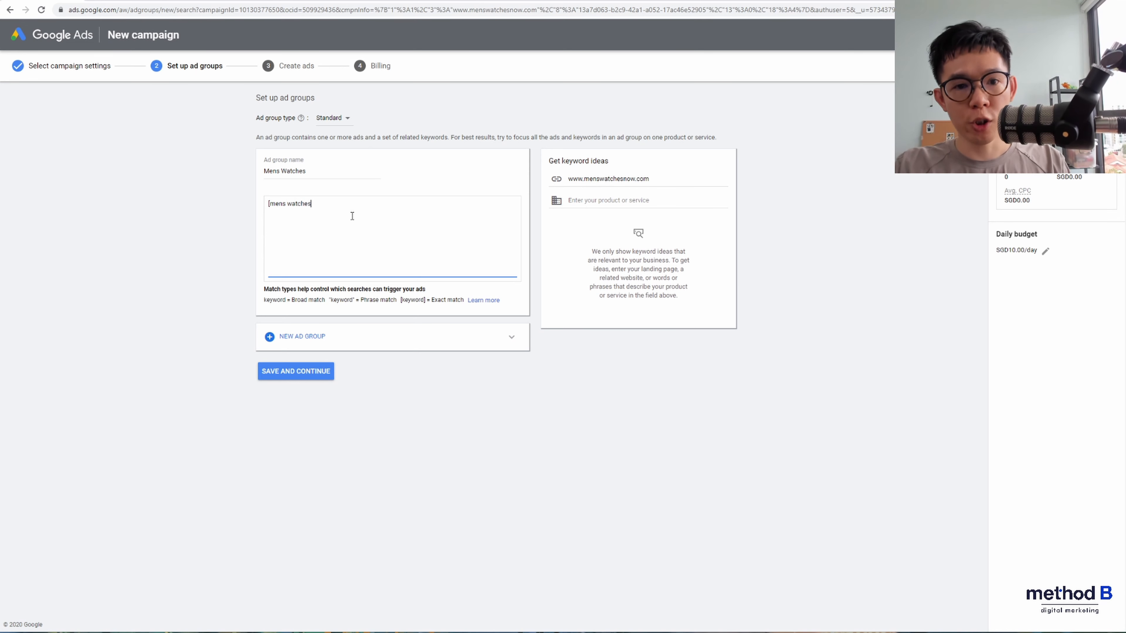
type("] [")
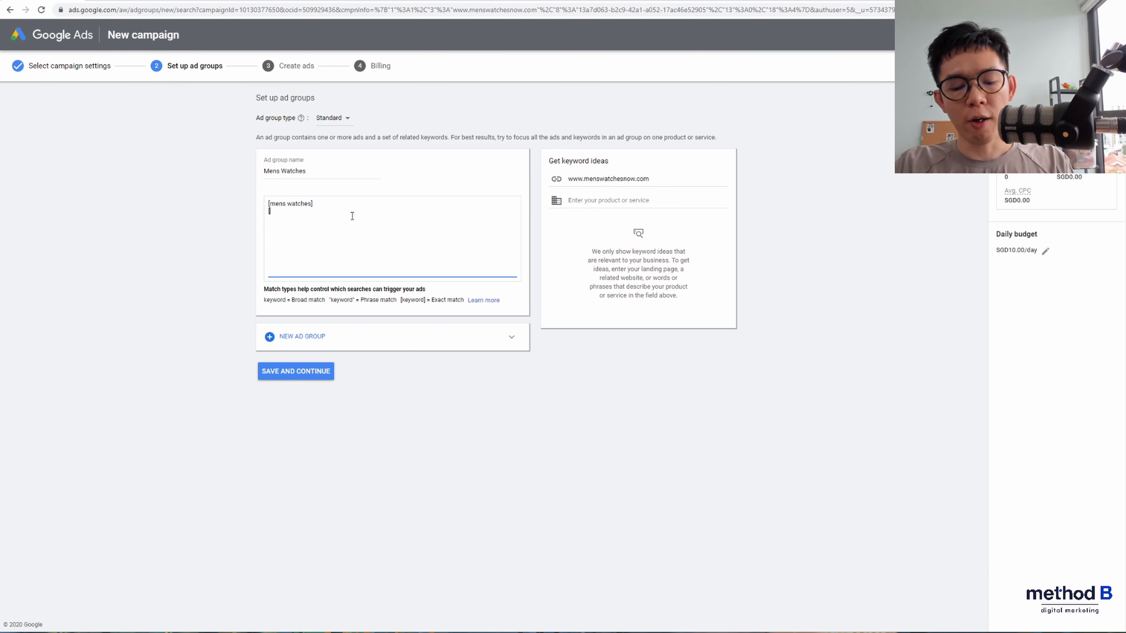
type("buy mesn")
key("BackSpace")
key("BackSpace")
key("BackSpace")
type("ns watches")
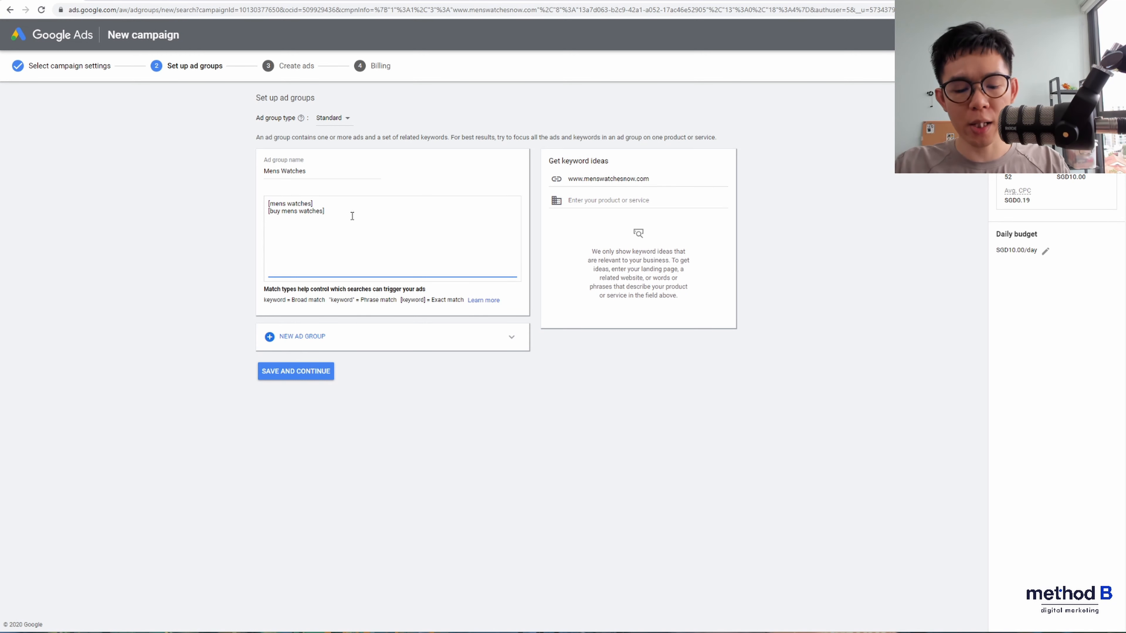
Leave a blank line below the exact match keywords and add "mens watch" and "men watch" without brackets, one per line.
key("Return")
key("Return")
type("mens watch")
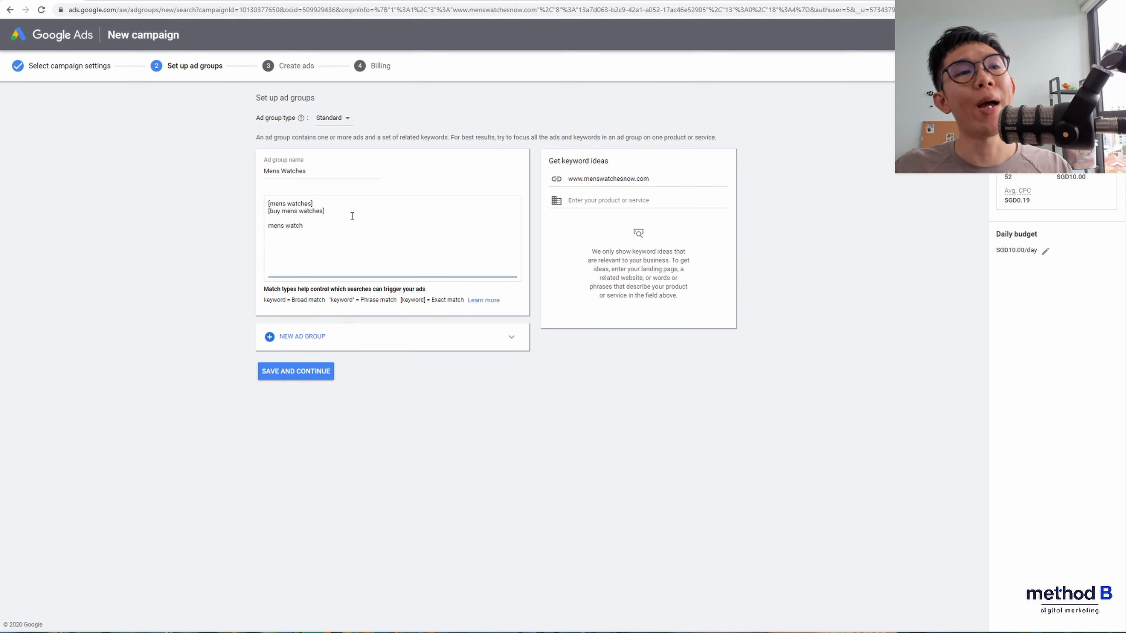
key("Return")
type("me")
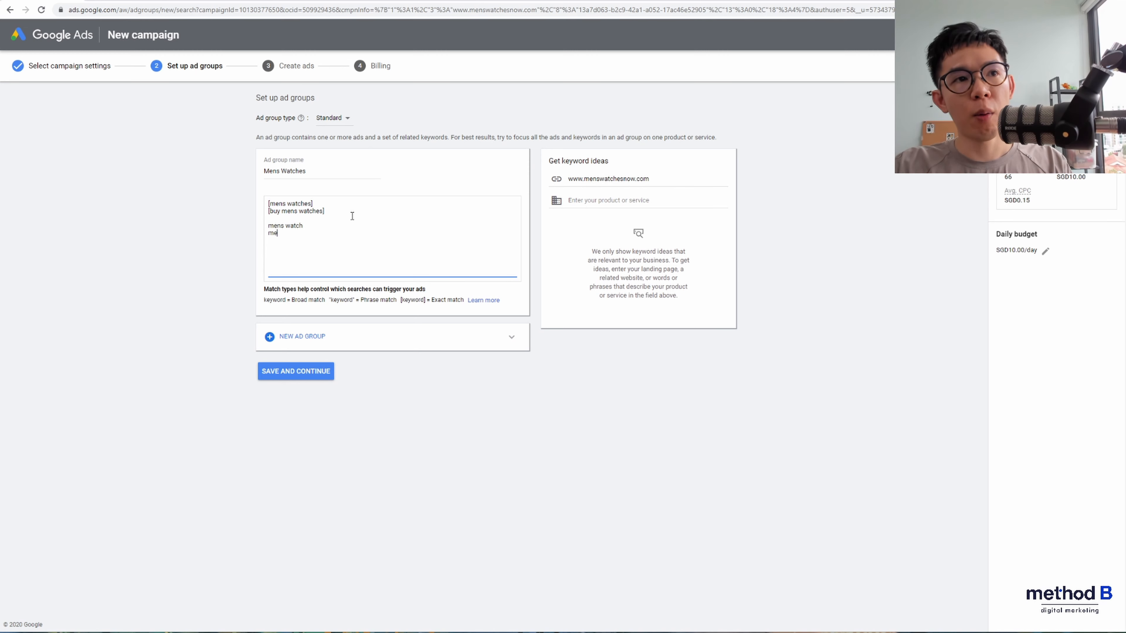
type("n watch")
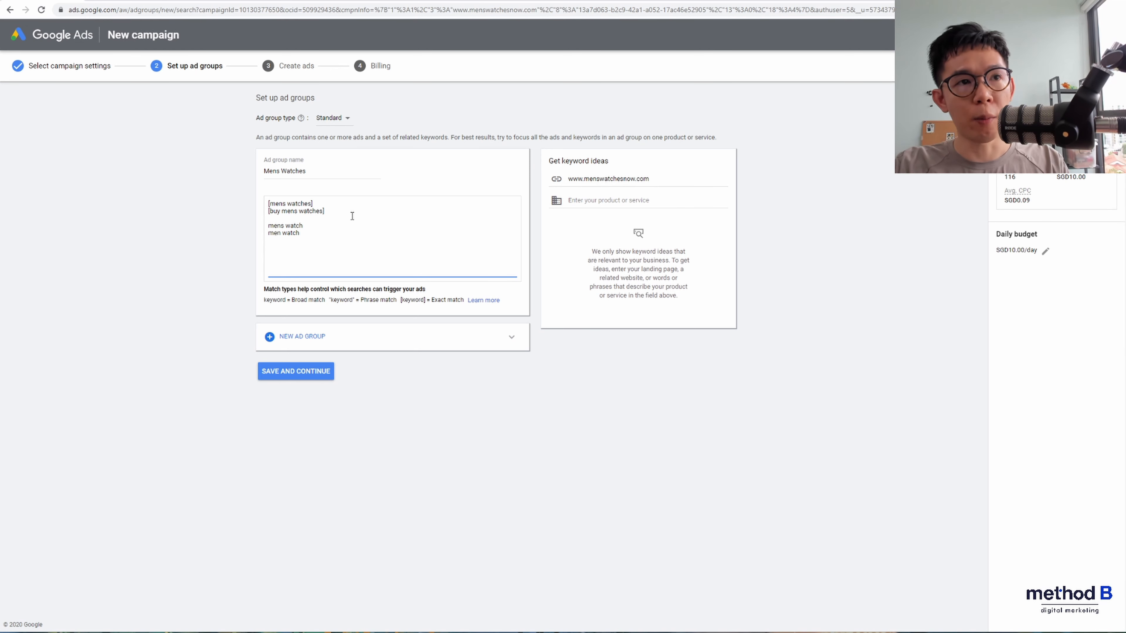
Add "mens watch review" and "buy mens watches price" below "men watch", separated by blank lines and without brackets.
type("mens watch reiew")
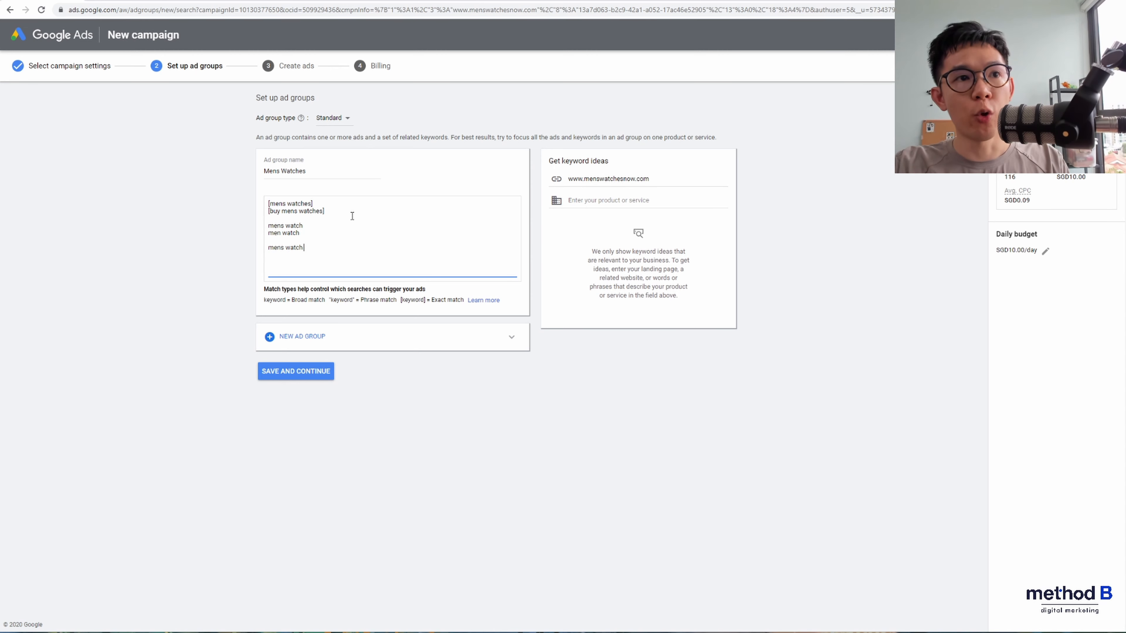
key("BackSpace")
key("BackSpace")
key("BackSpace")
type("view")
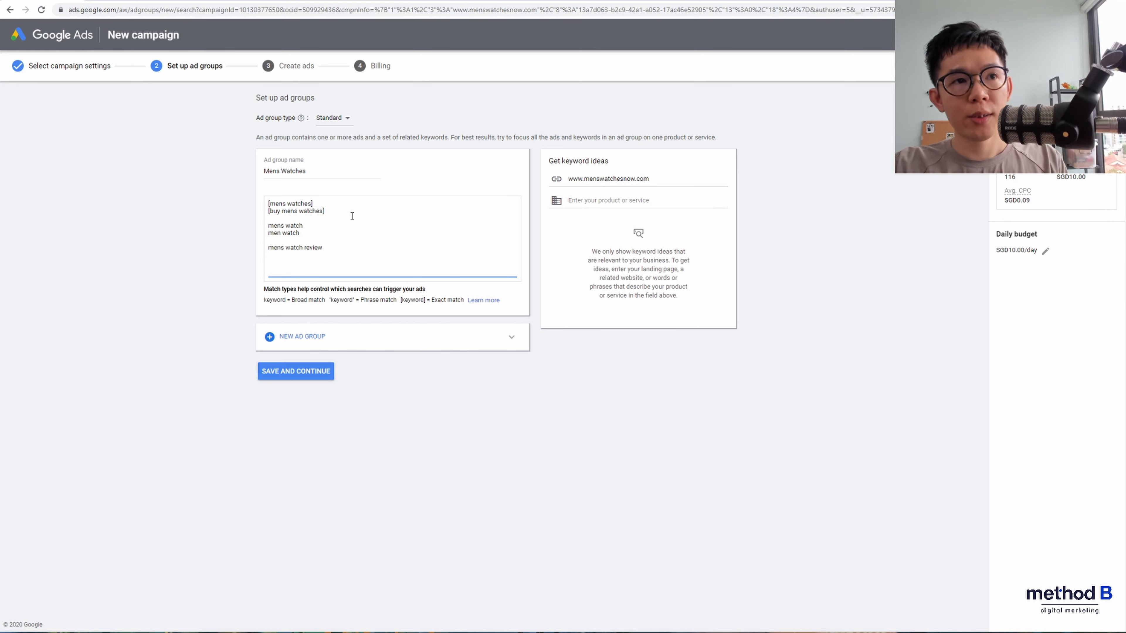
key("Return")
type("buy")
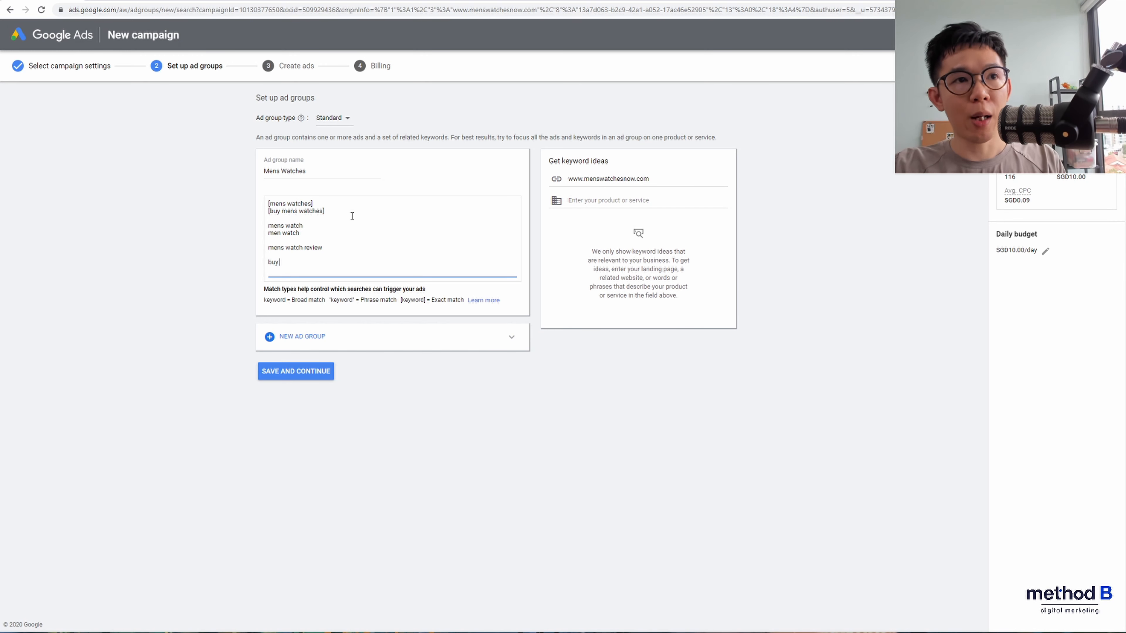
type(" mens watches price")
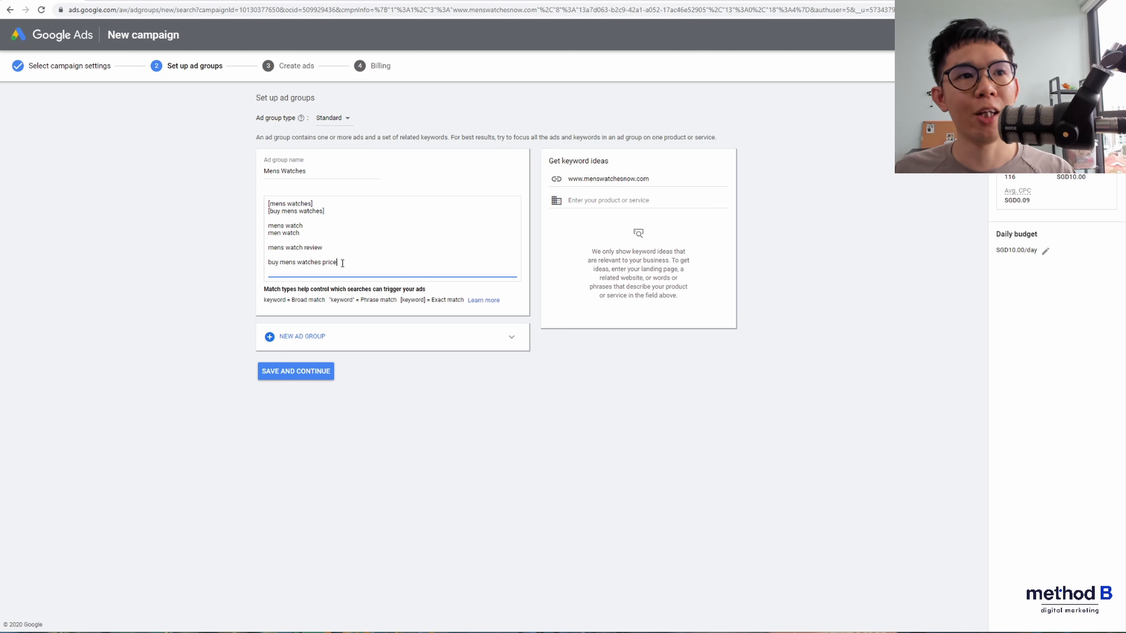
Replace all the keywords with "mens watches", "buy mens watches" and "watch reviews", one per line without quotation marks or brackets.
left_click_drag(334, 262, 240, 195)
key("BackSpace")
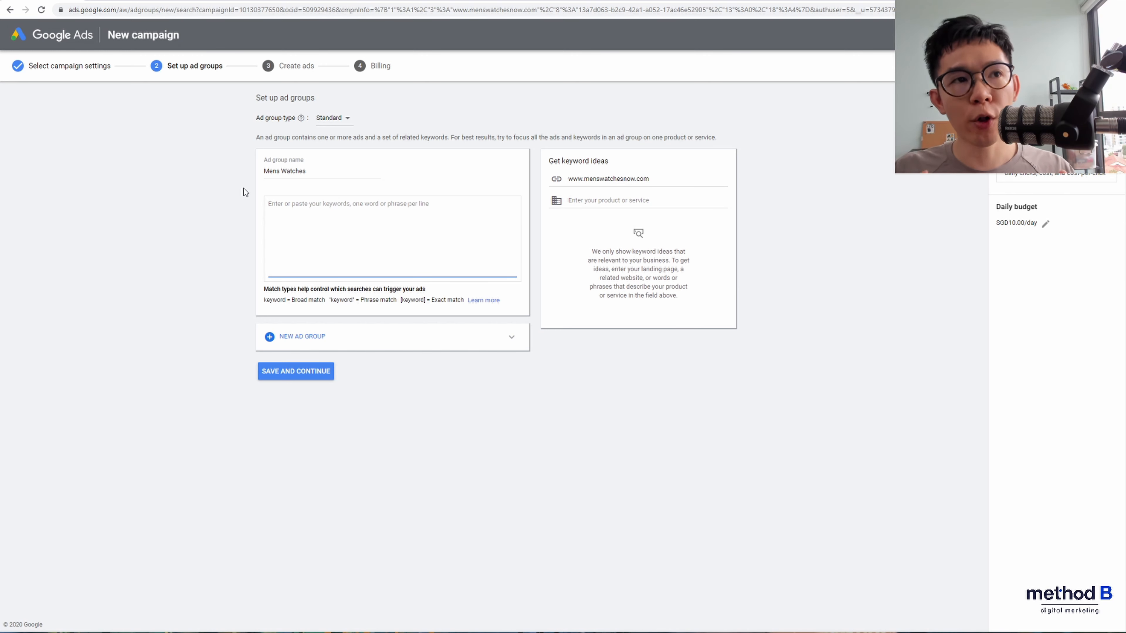
type("mens")
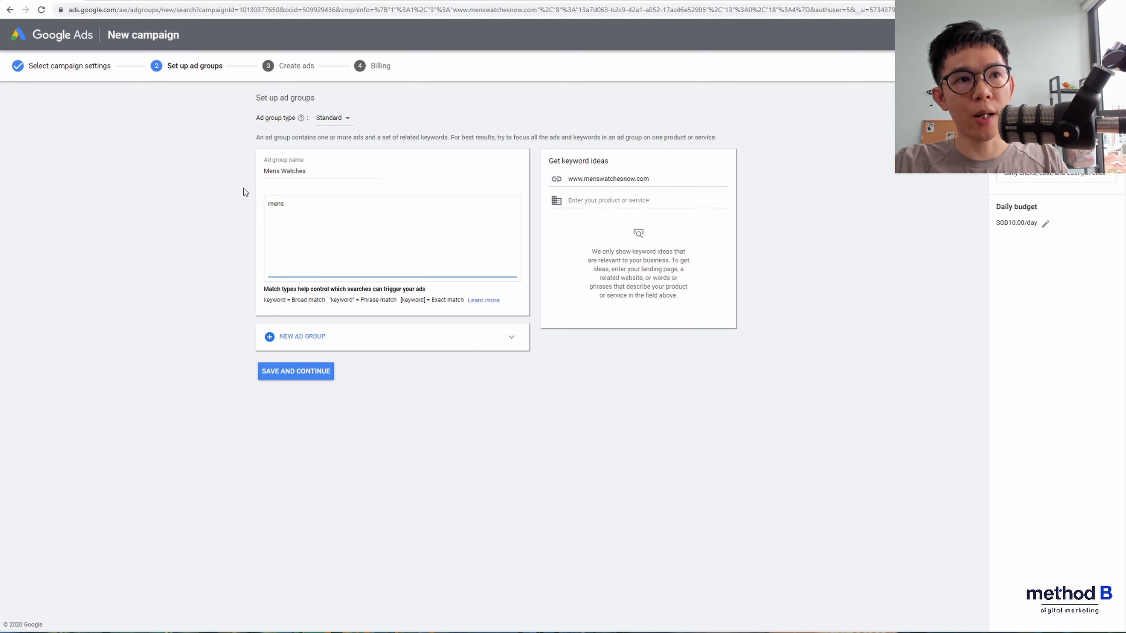
type(" watches")
key("Return")
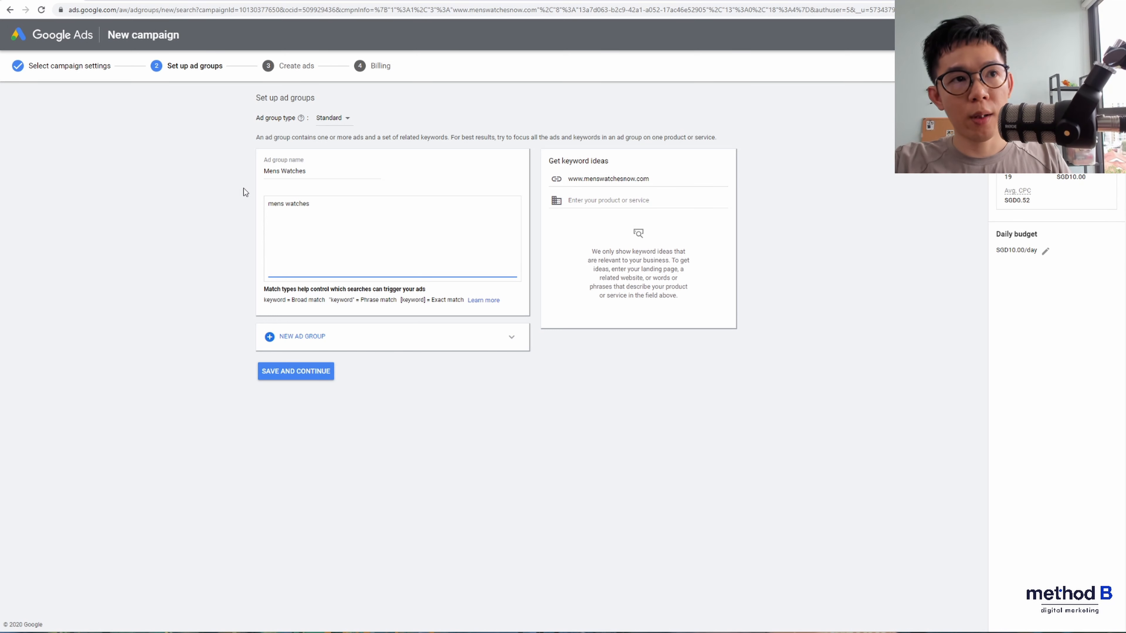
type("buy mens watc")
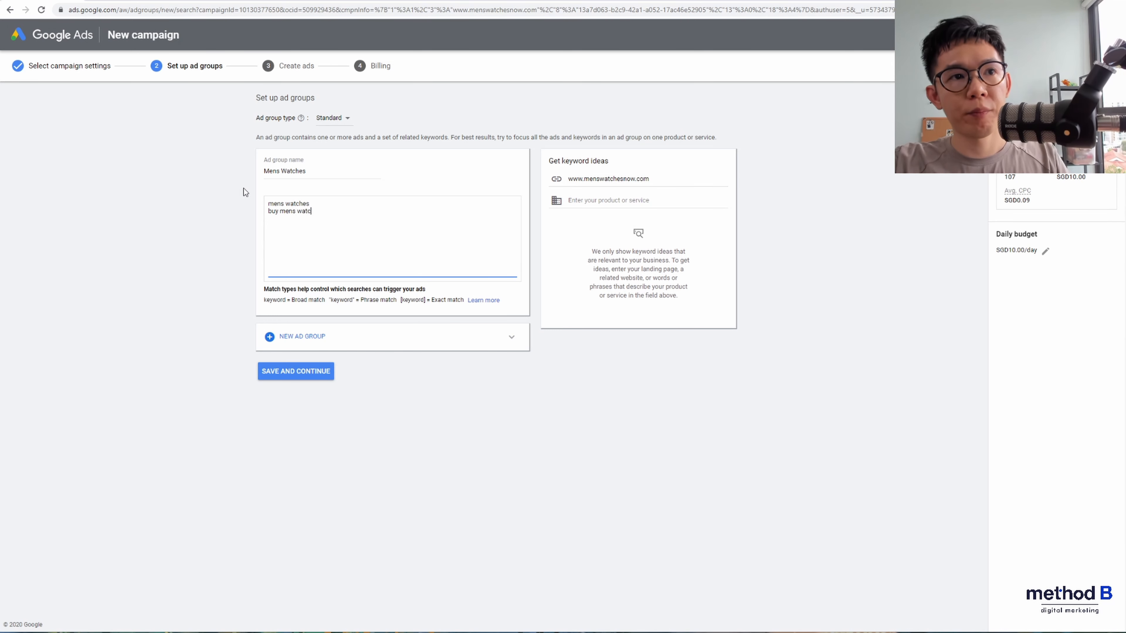
type("hes wat")
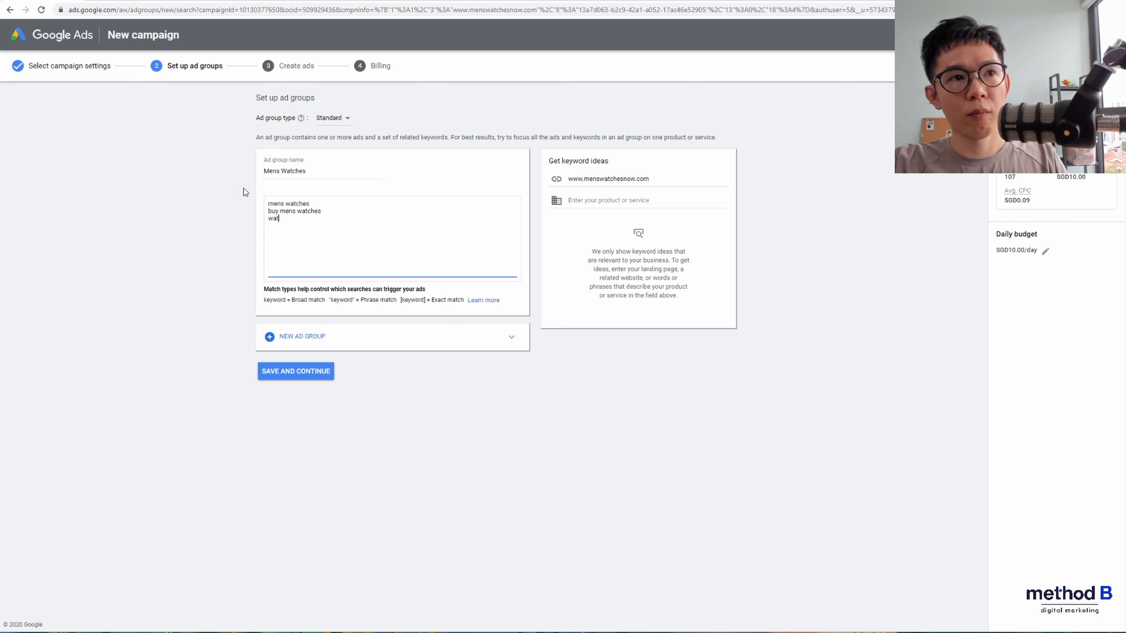
type("ch review p")
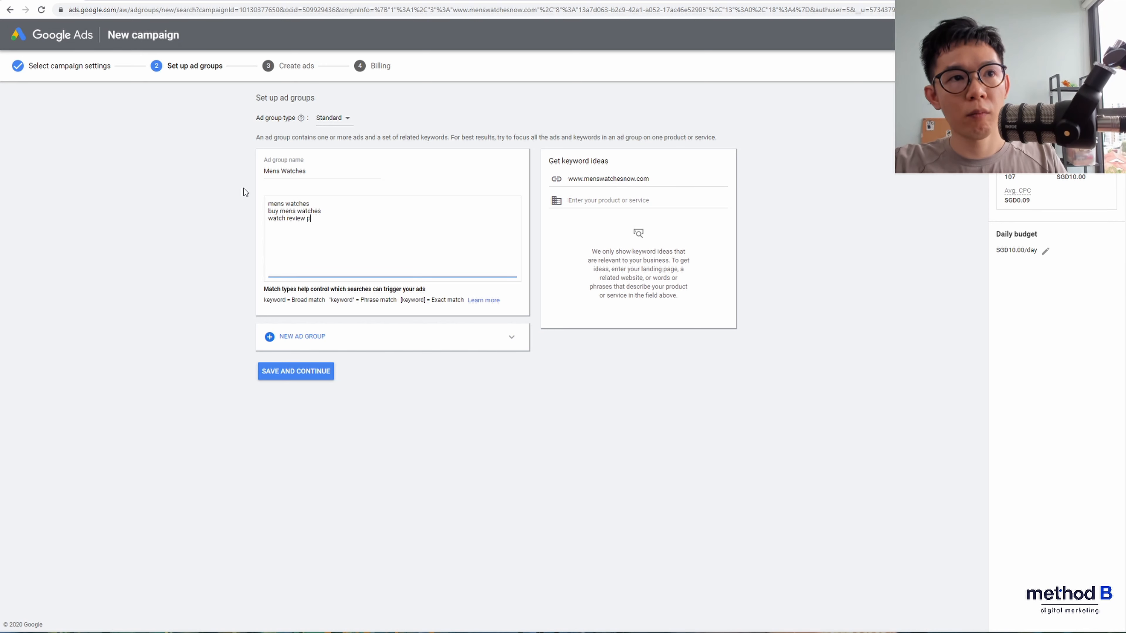
key("BackSpace")
type("s")
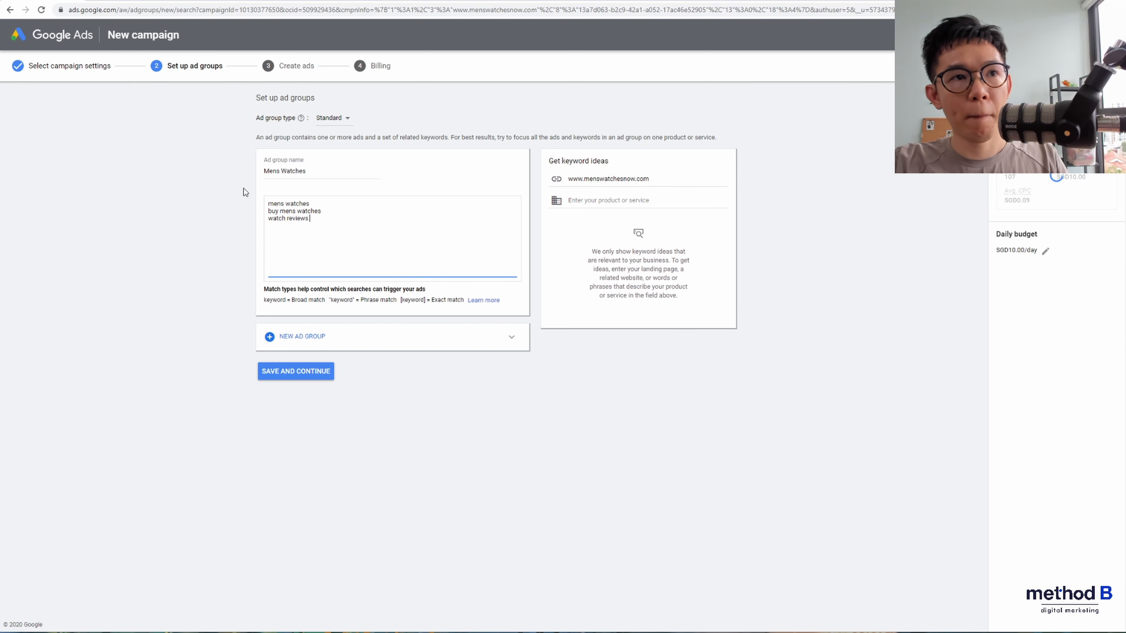
Add the keywords "watch prices" and "mens 2020 watches prices" below "watch reviews", one per line without quotation marks or brackets.
key("Return")
type("wat")
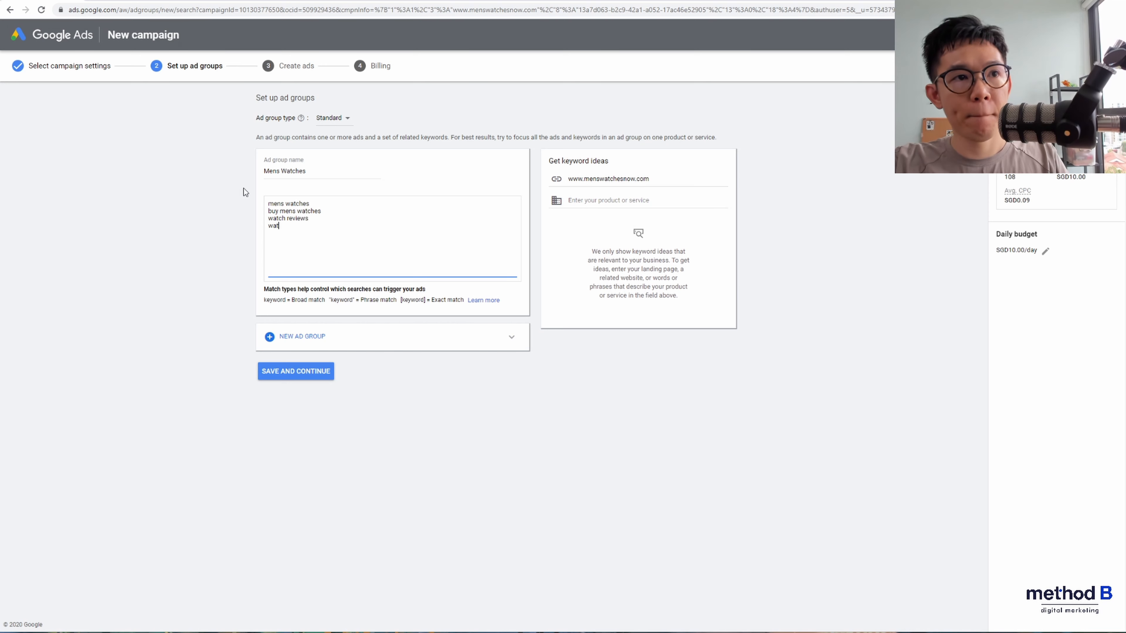
type("ch prices ")
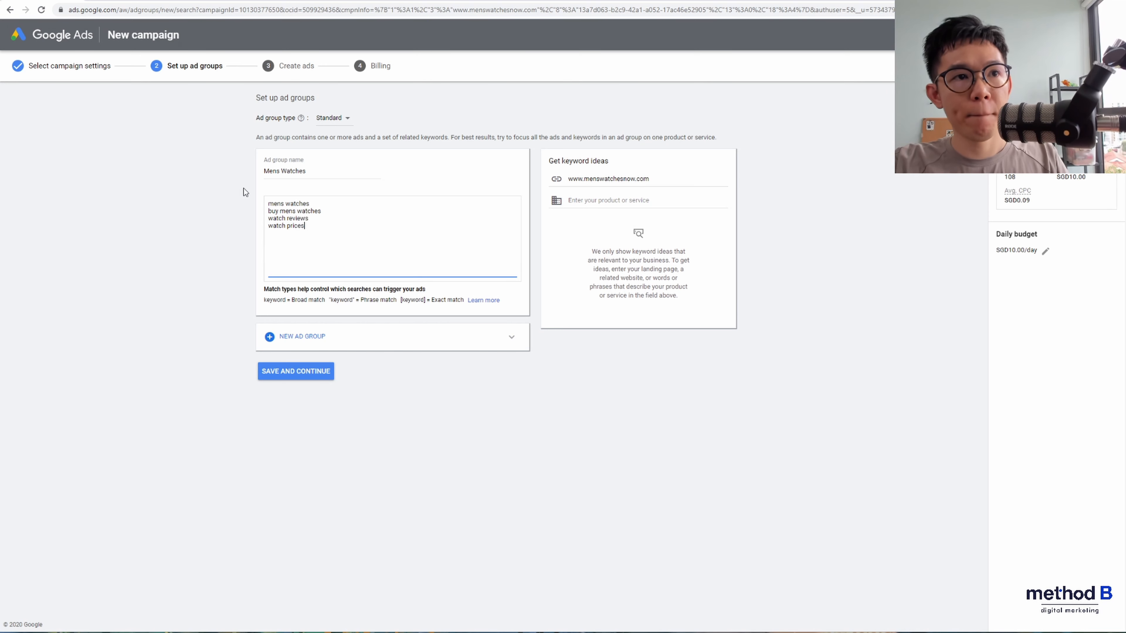
type("mens 2020 watc")
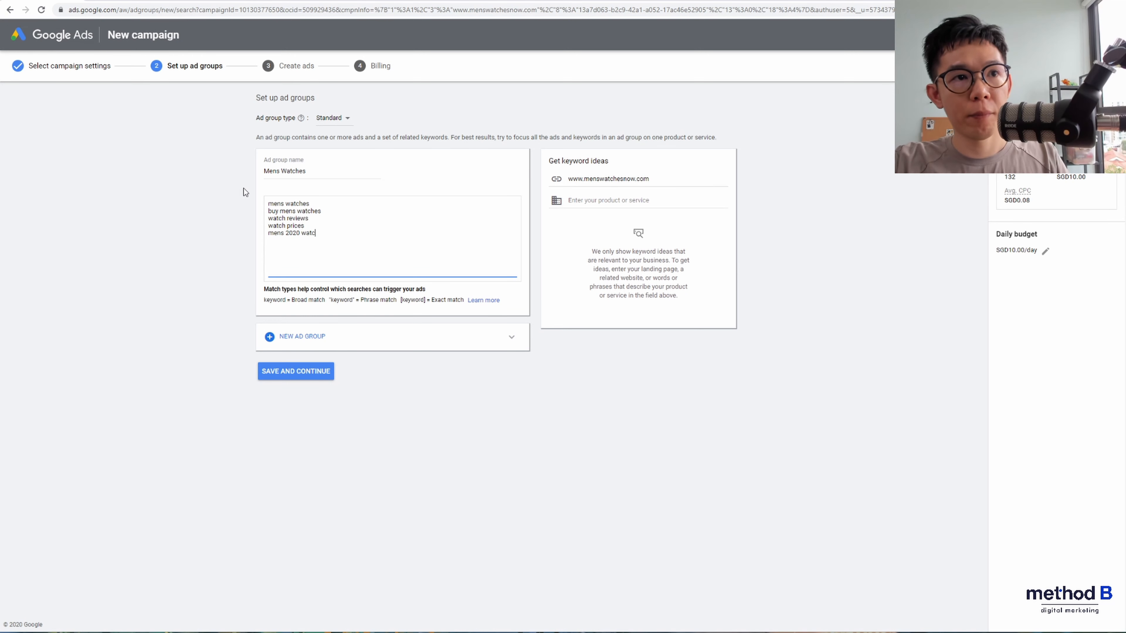
type("hes prices")
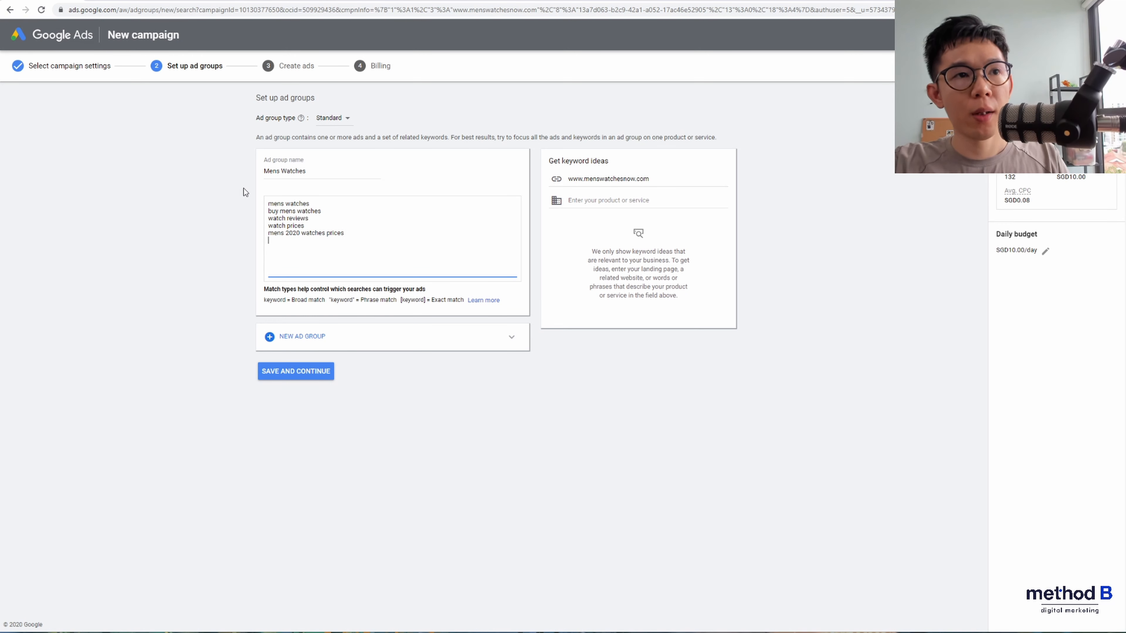
key("Return")
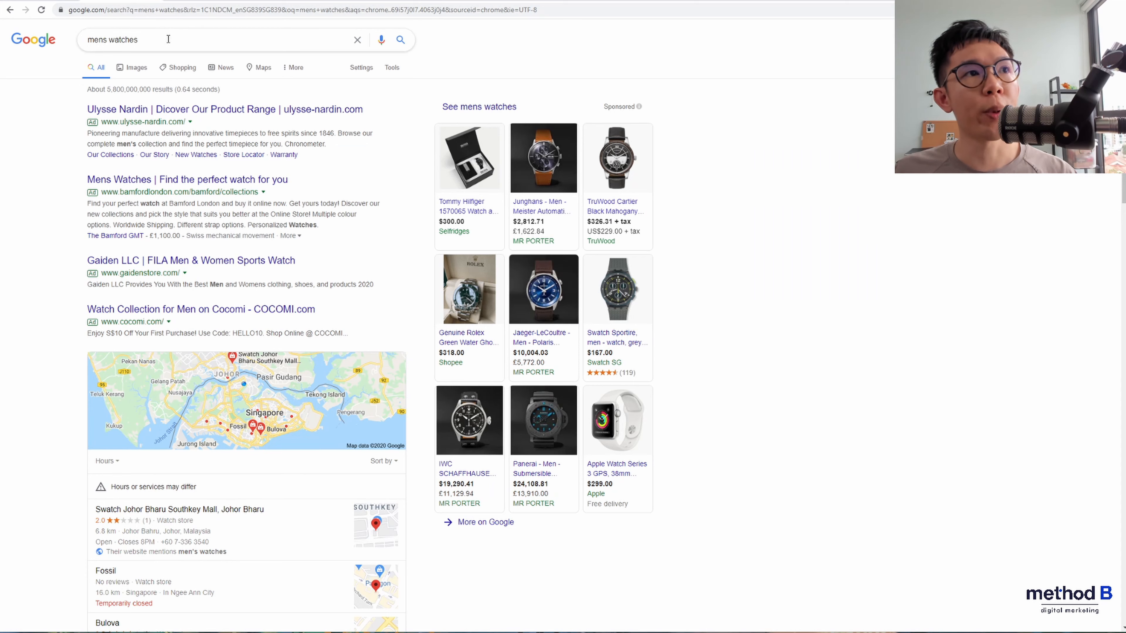
Examine Google's search suggestions and the related searches at the end of the results page for "mens watches".
double_click(170, 38)
left_click(170, 38)
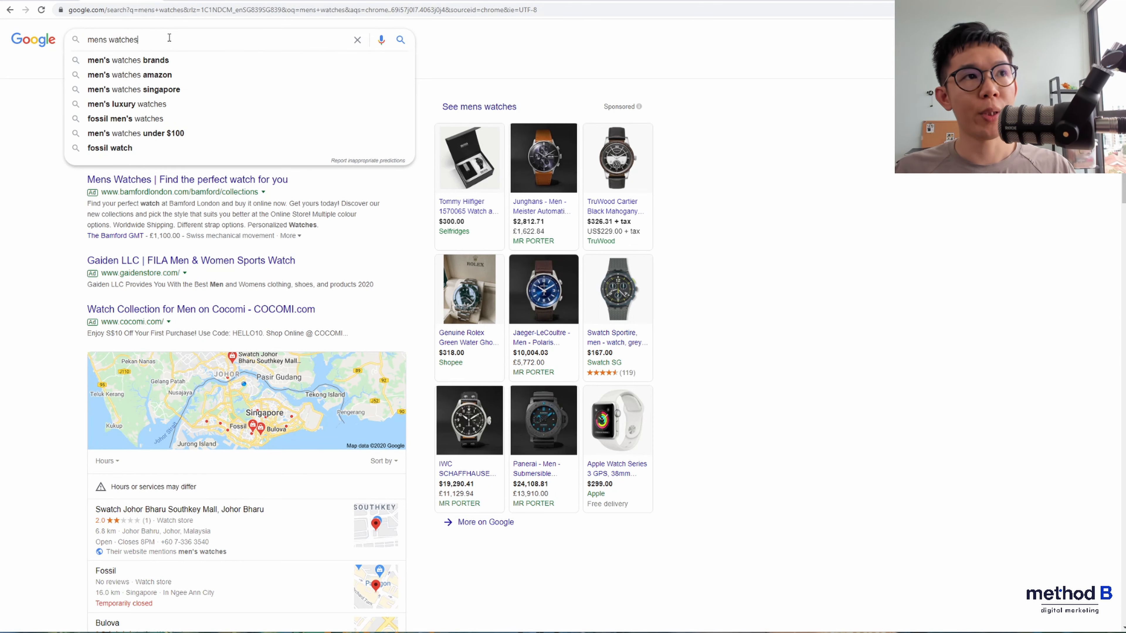
left_click(8, 166)
left_click(167, 37)
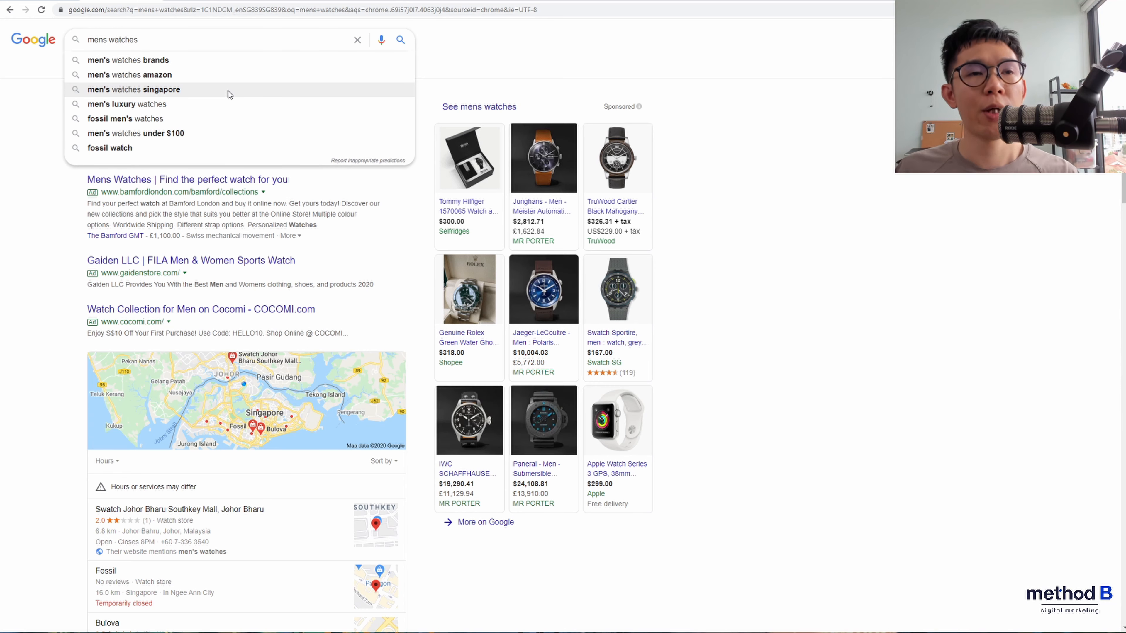
scroll(53, 245, "down", 10)
scroll(56, 246, "down", 12)
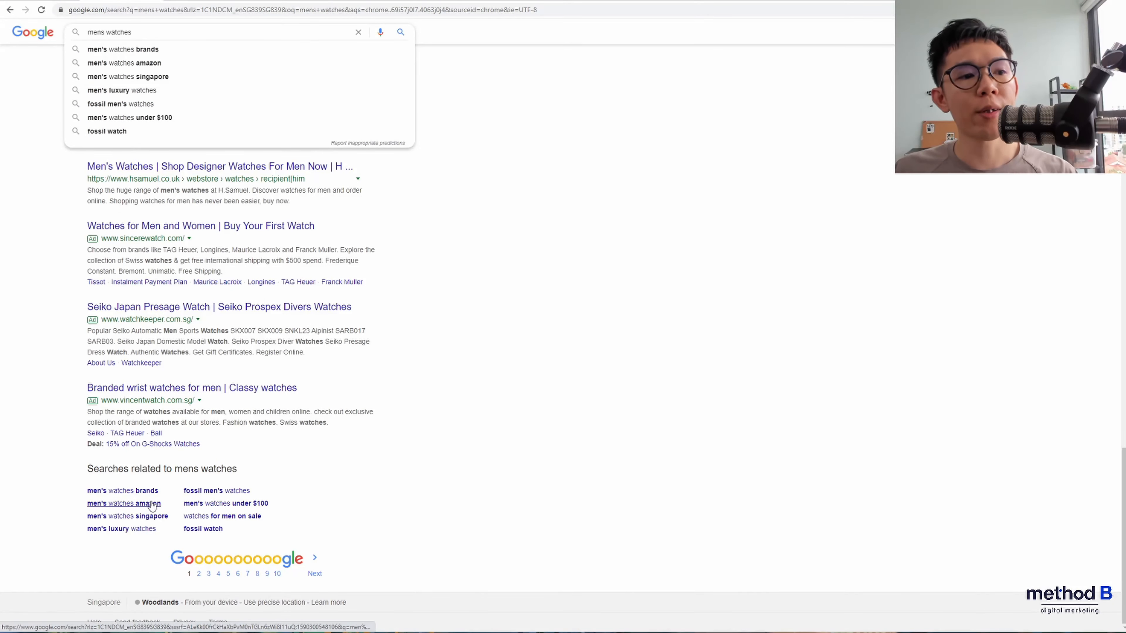
scroll(148, 497, "up", 2)
scroll(138, 519, "down", 2)
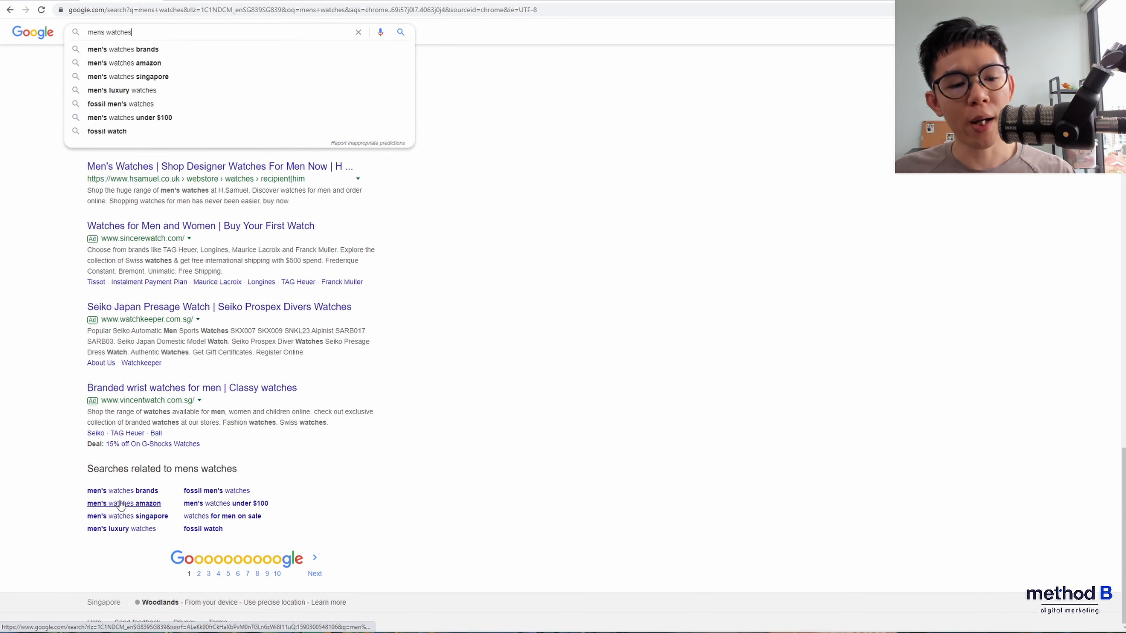
scroll(120, 503, "up", 1)
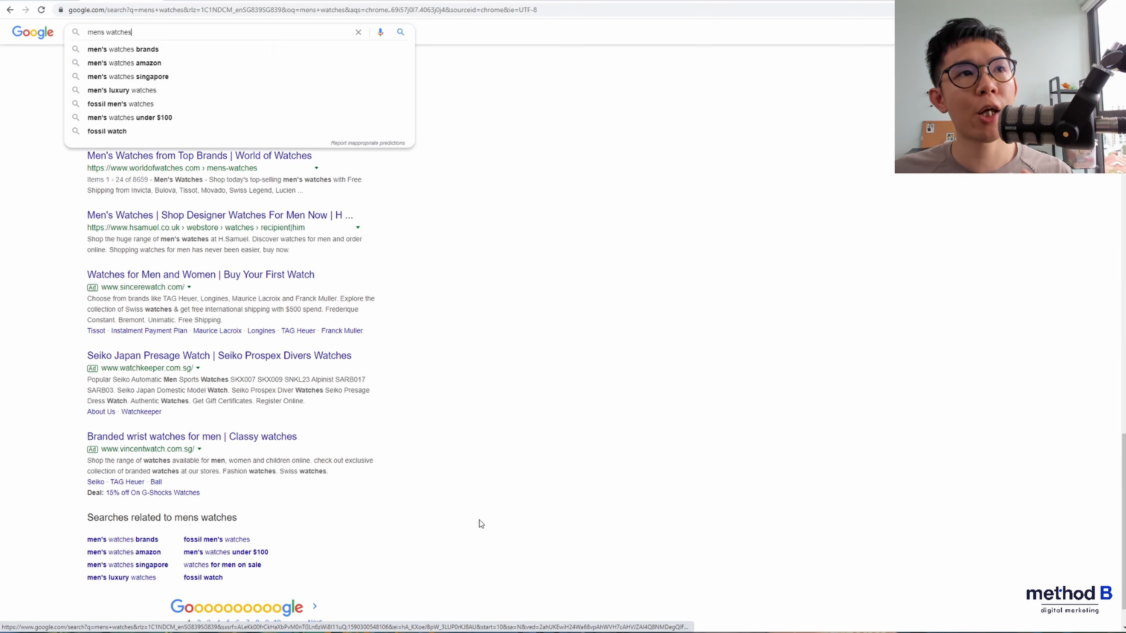
scroll(465, 421, "up", 10)
scroll(460, 408, "up", 7)
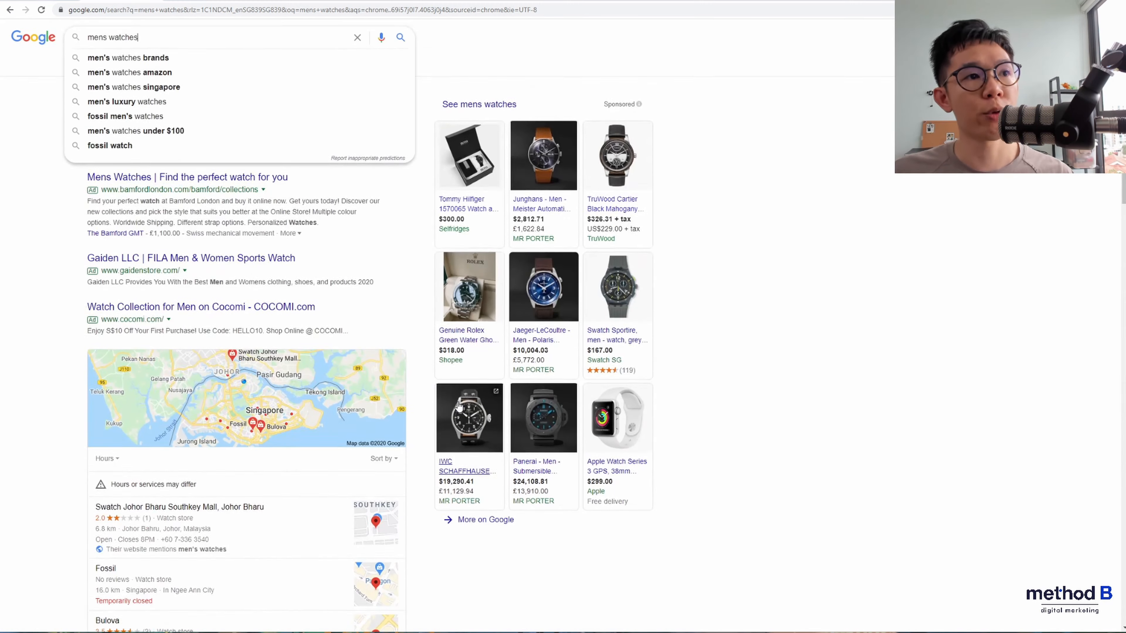
left_click(721, 286)
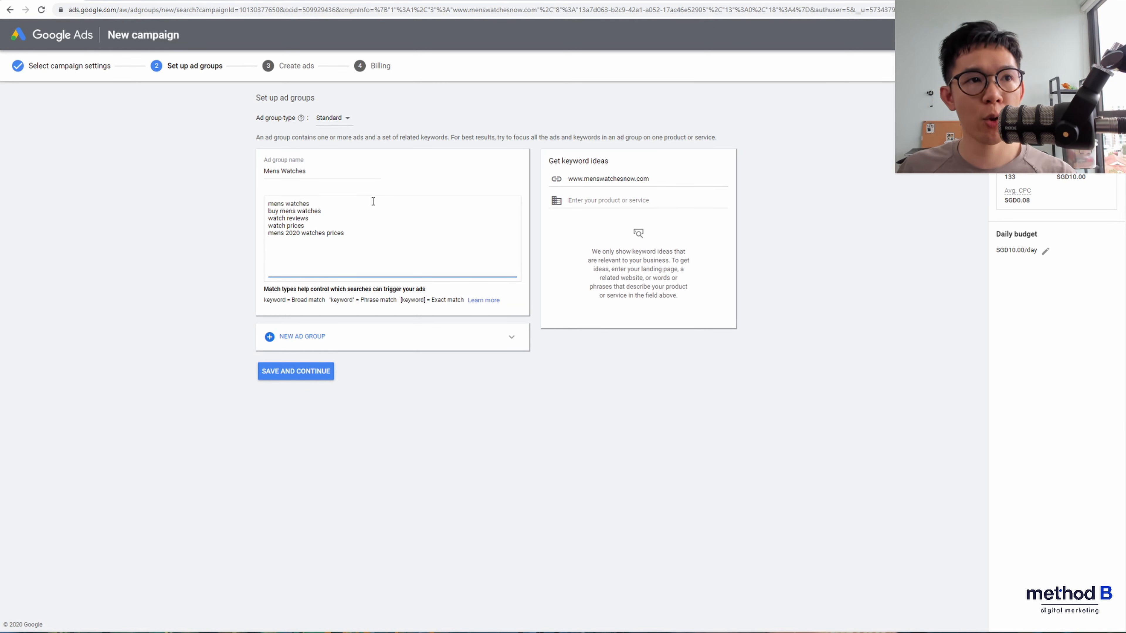
double_click(296, 219)
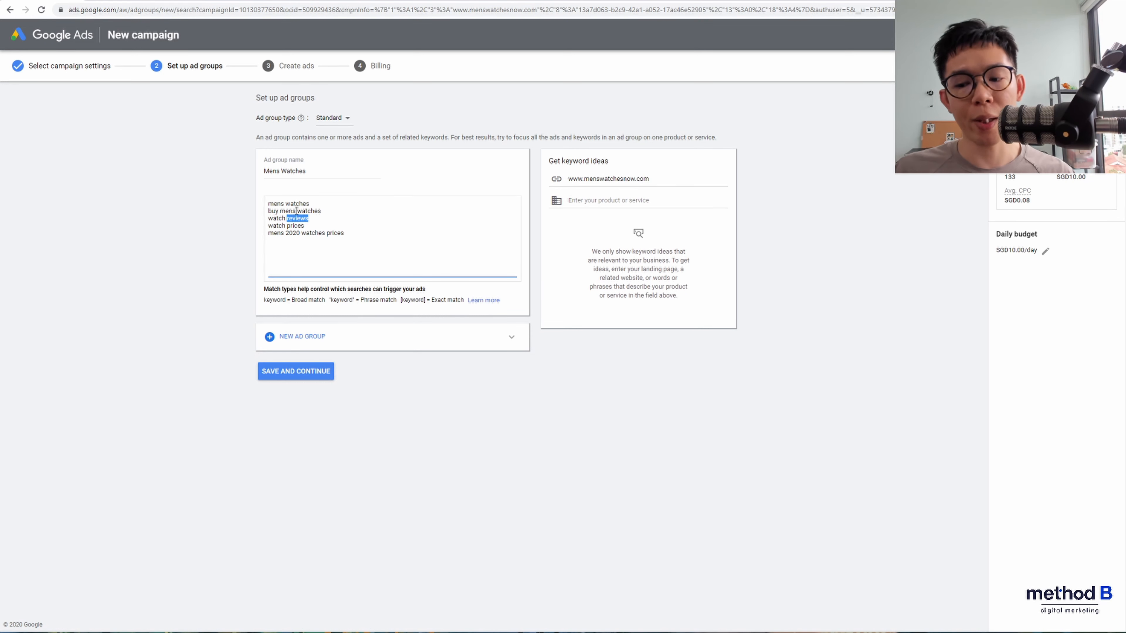
double_click(296, 225)
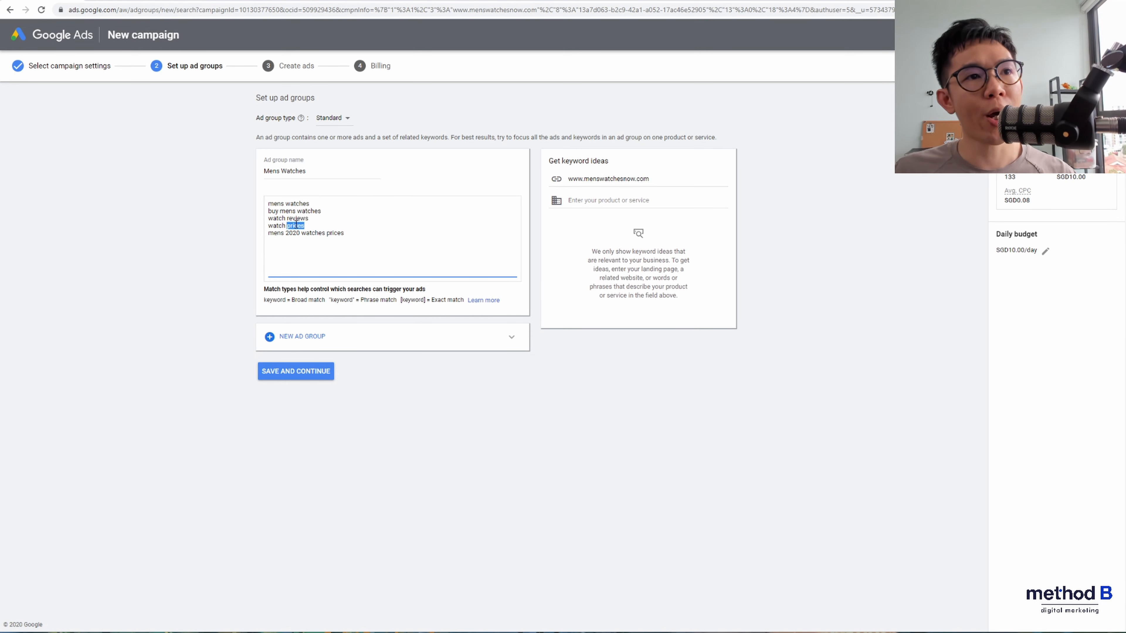
double_click(287, 210)
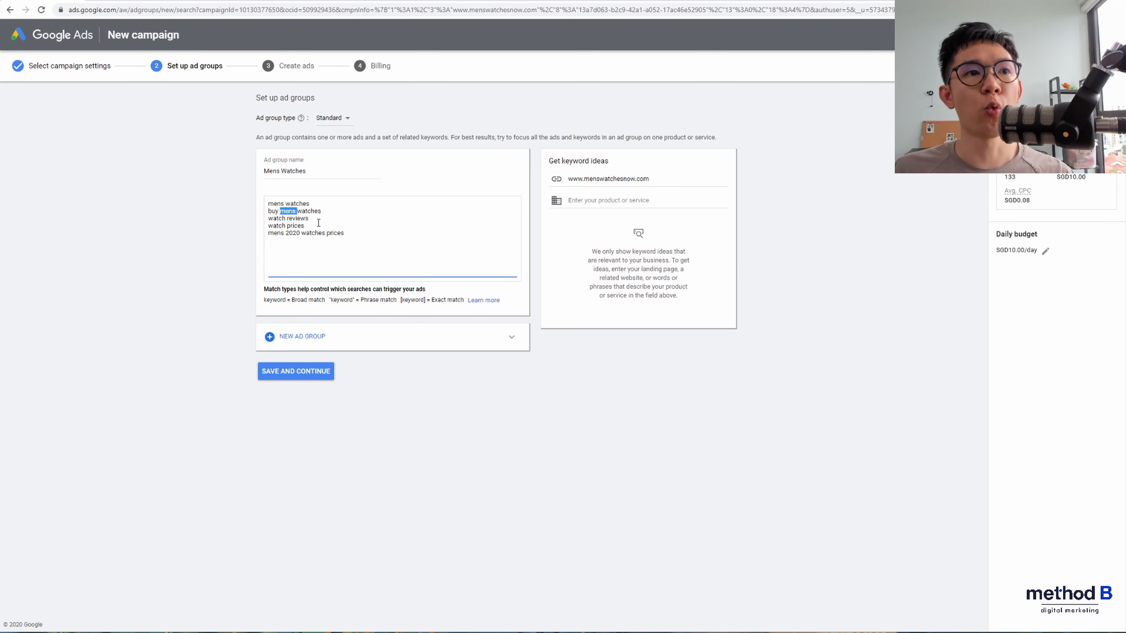
left_click(350, 228)
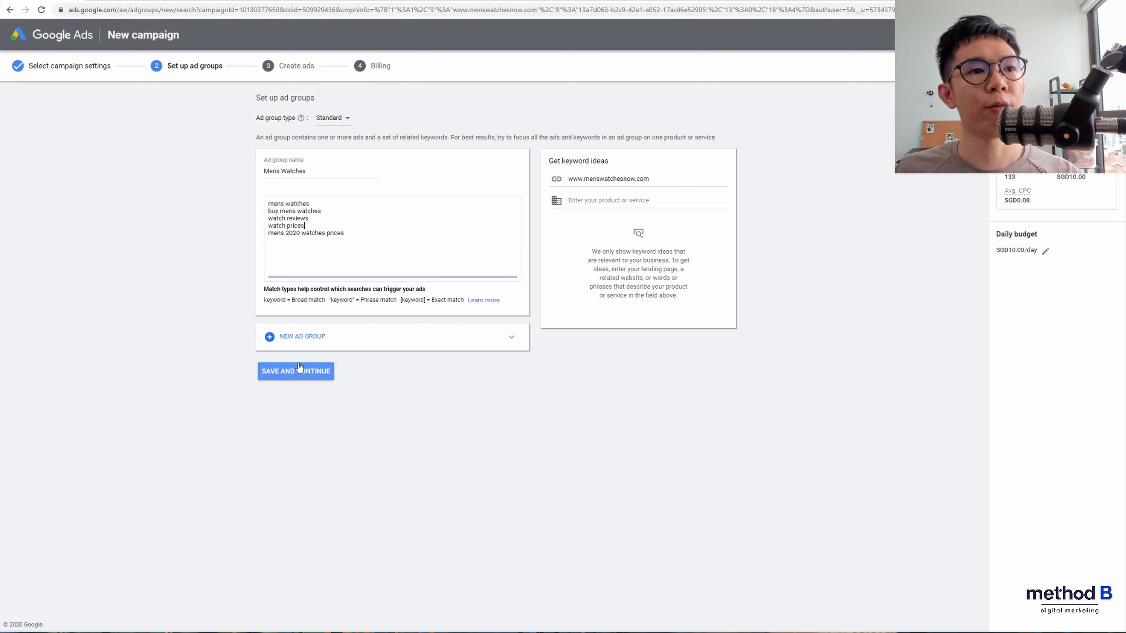
Save the Mens Watches ad group, continue to ad creation, and enter "Chrono SG Watches" as Headline 1 of the new text ad.
left_click(300, 368)
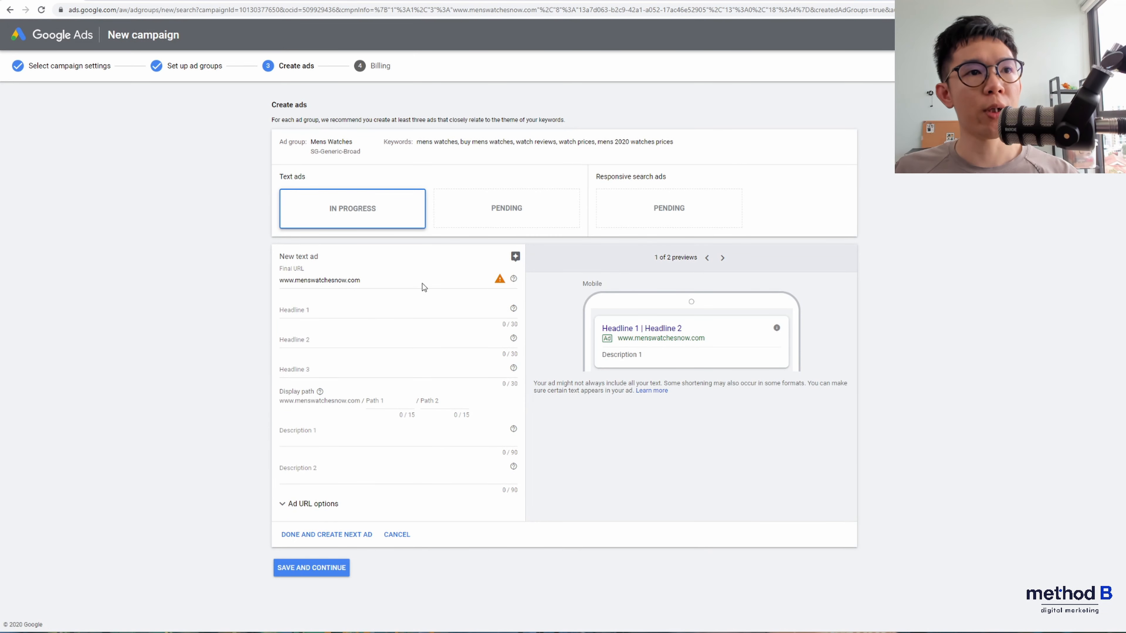
left_click(478, 283)
left_click(486, 311)
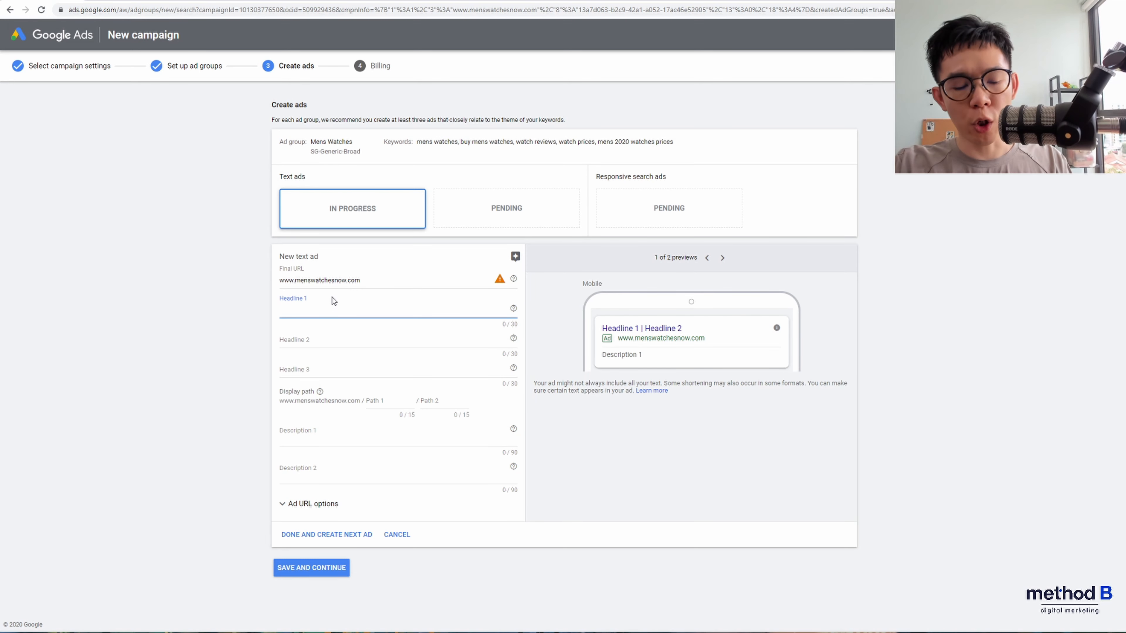
type("Chrono")
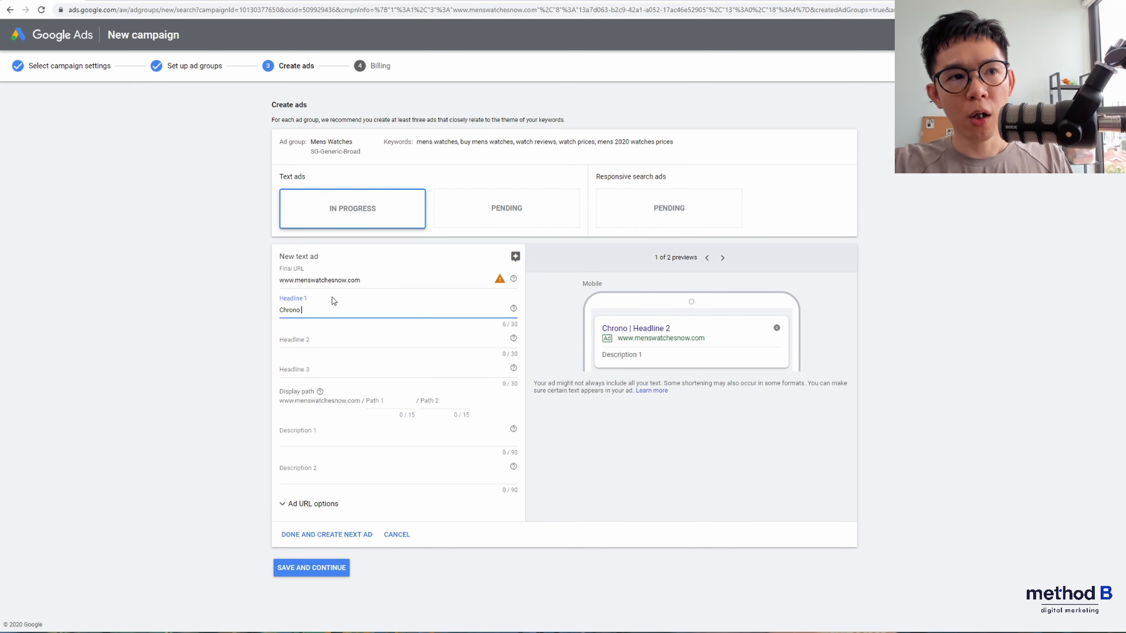
type(" Sg")
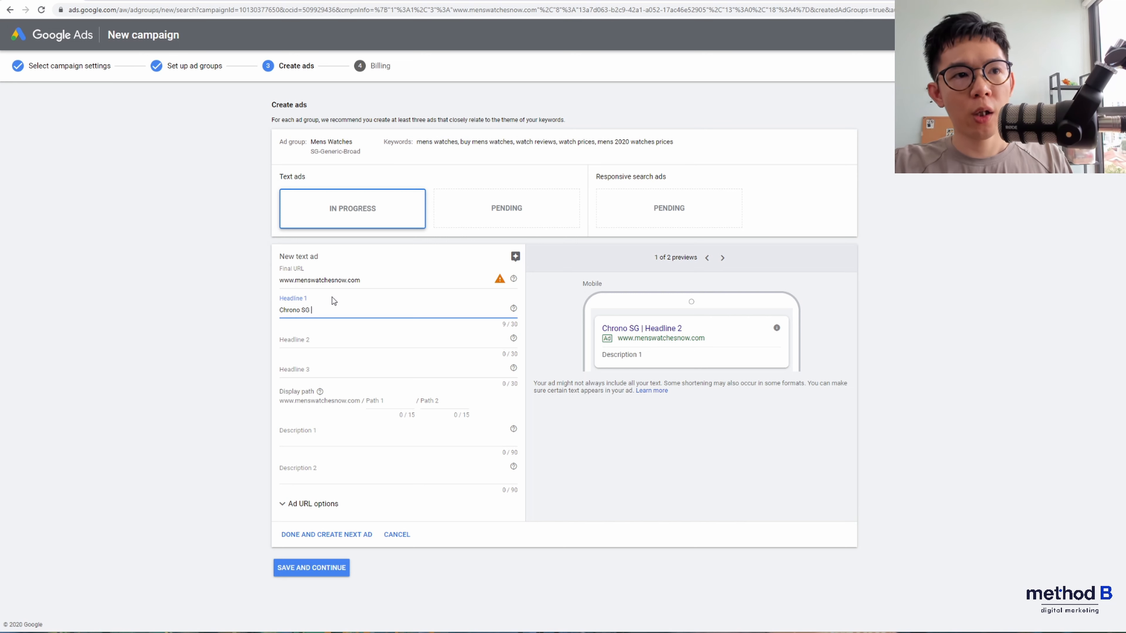
type("Watches")
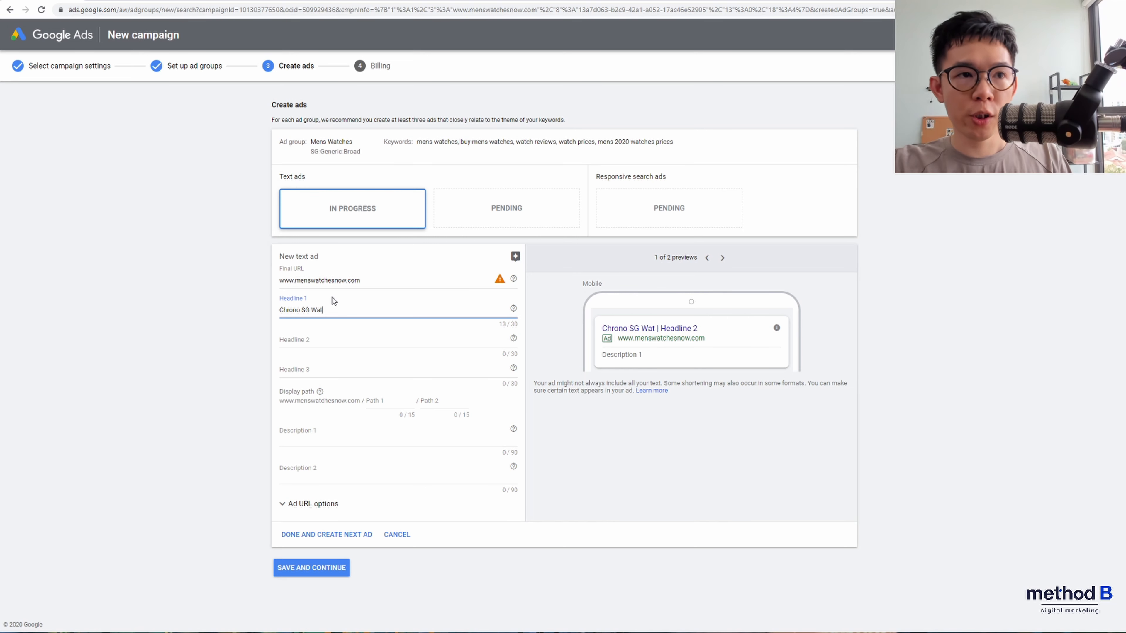
triple_click(332, 279)
type("www.")
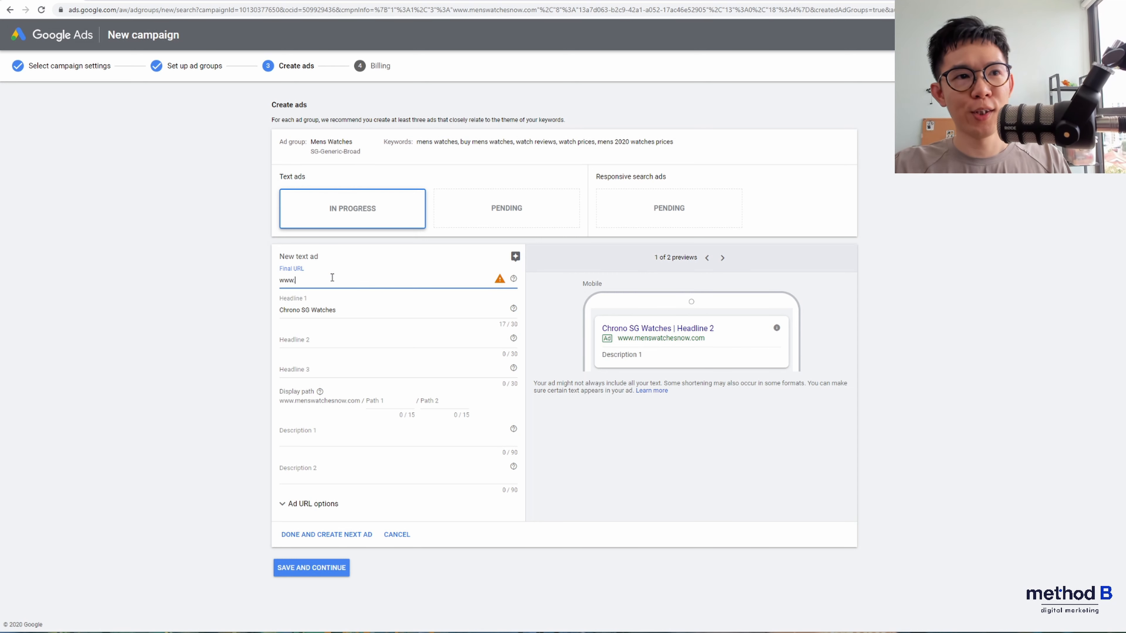
type("chronosg")
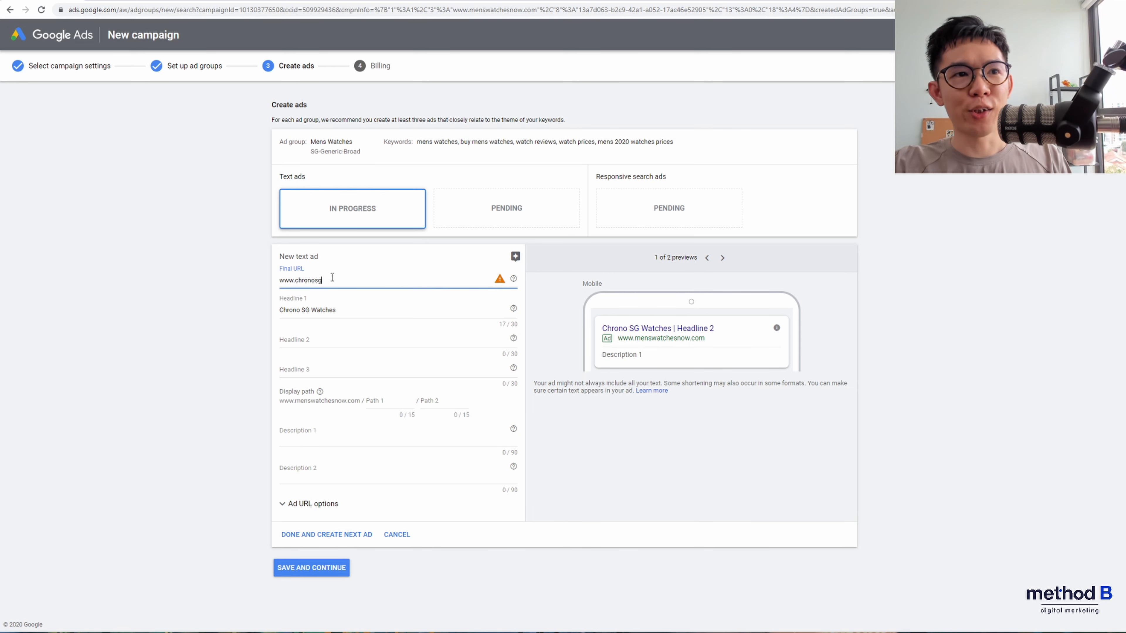
type("watches.com")
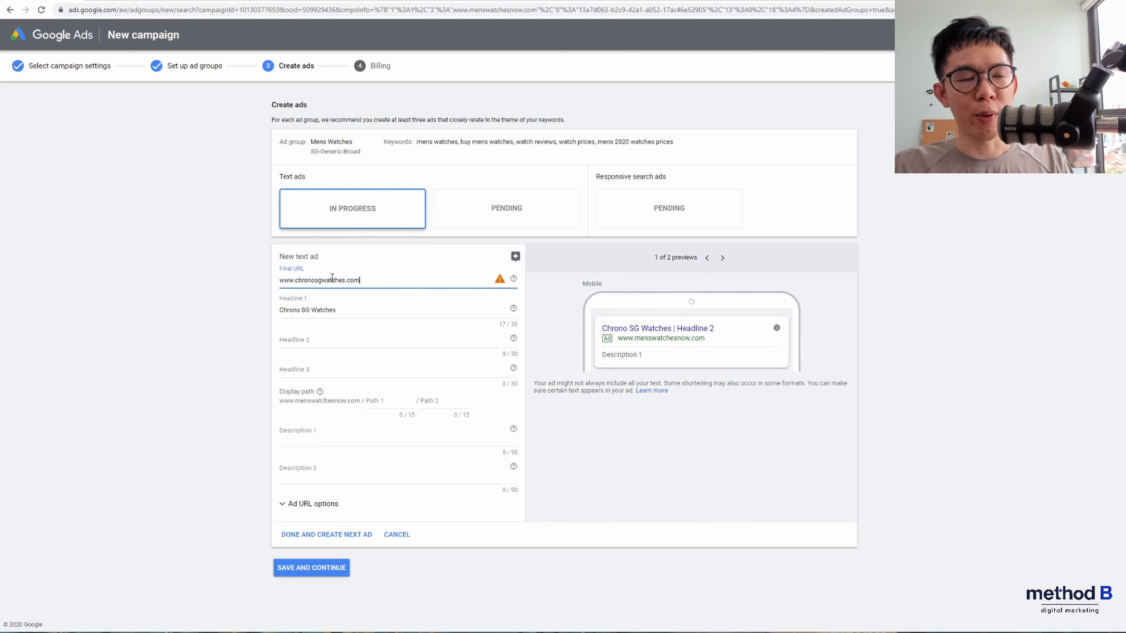
Enter "Free Delivery under $200" as Headline 2 of the text ad.
left_click(348, 338)
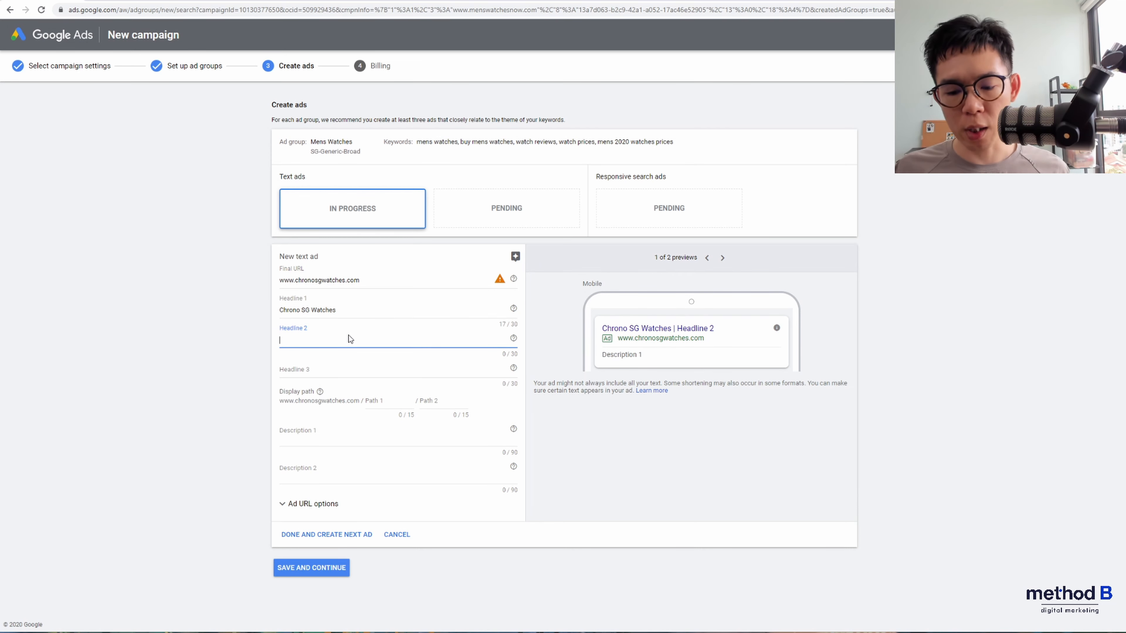
type("F")
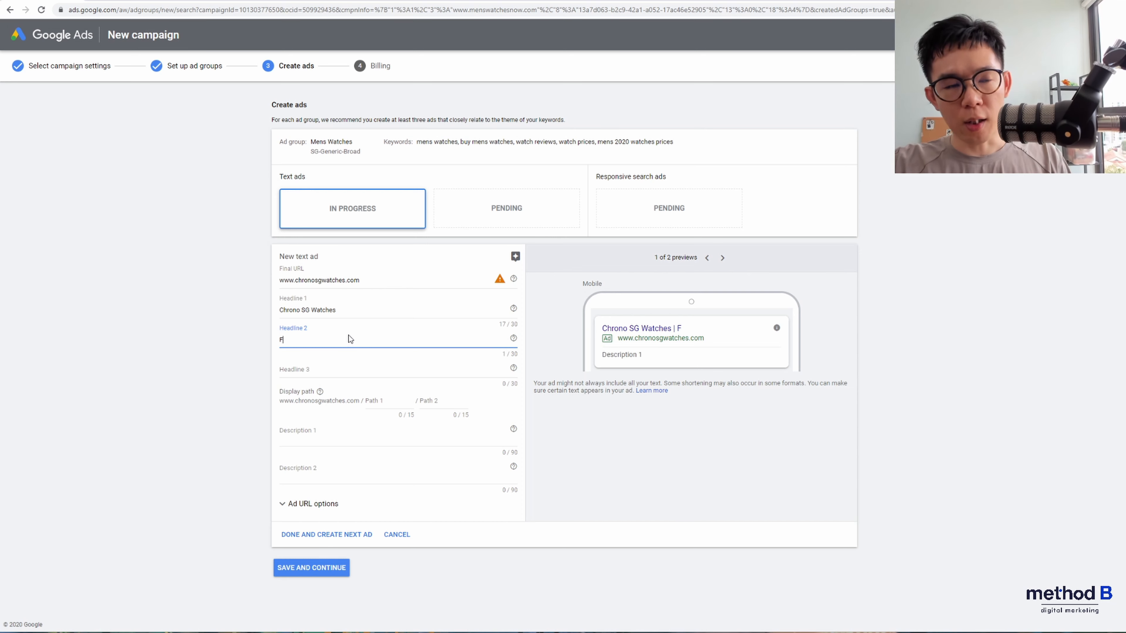
type("ree Delivery fo")
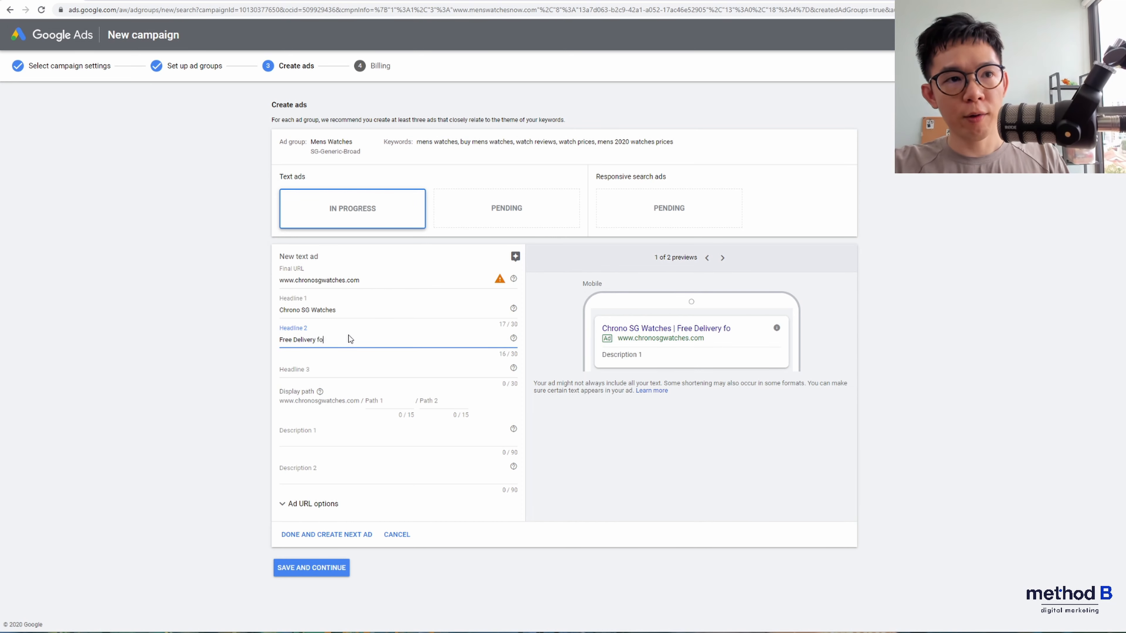
type("r 0")
key("BackSpace")
key("BackSpace")
key("BackSpace")
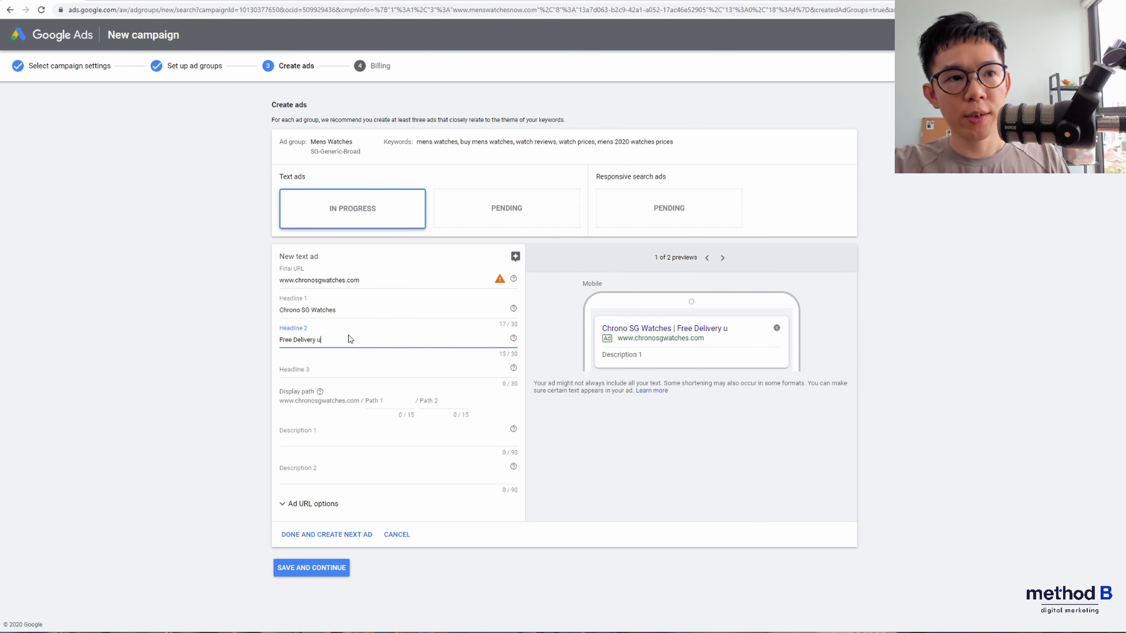
type("under")
key("BackSpace")
key("BackSpace")
key("BackSpace")
key("BackSpace")
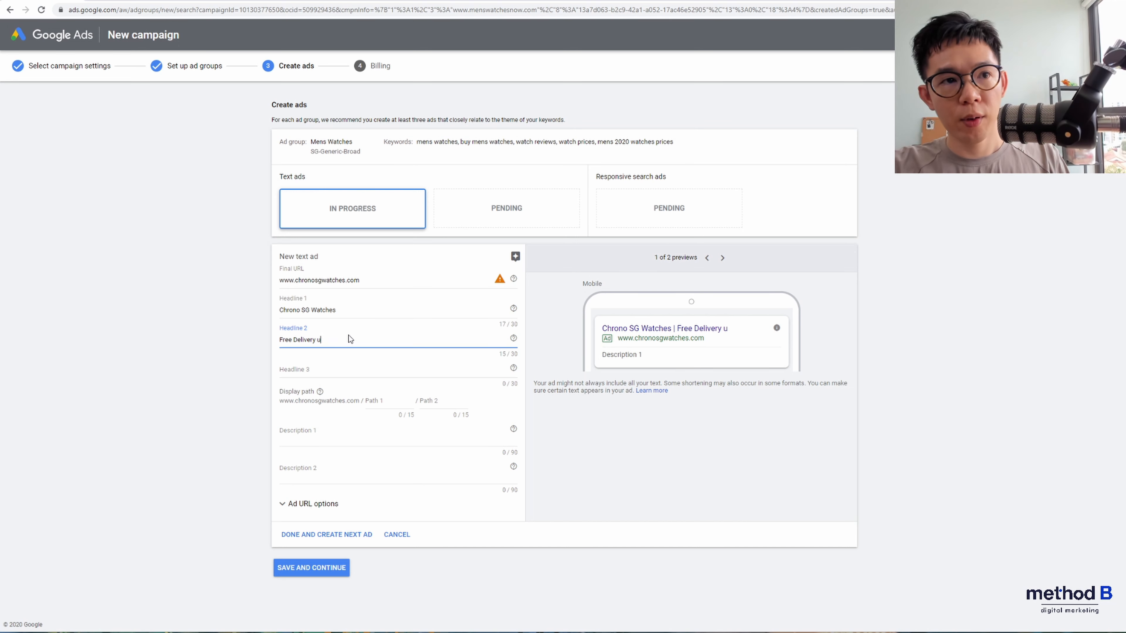
type("under $200")
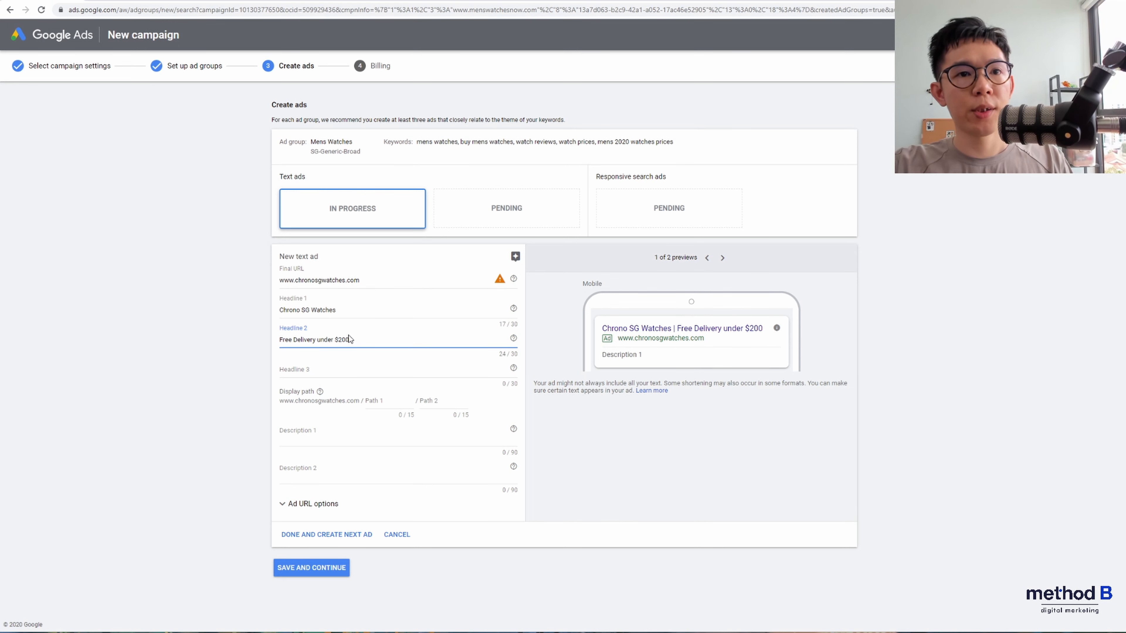
Enter "Use Promo Code 2020Watch" as Headline 3 of the text ad.
key("Tab")
type("Use P")
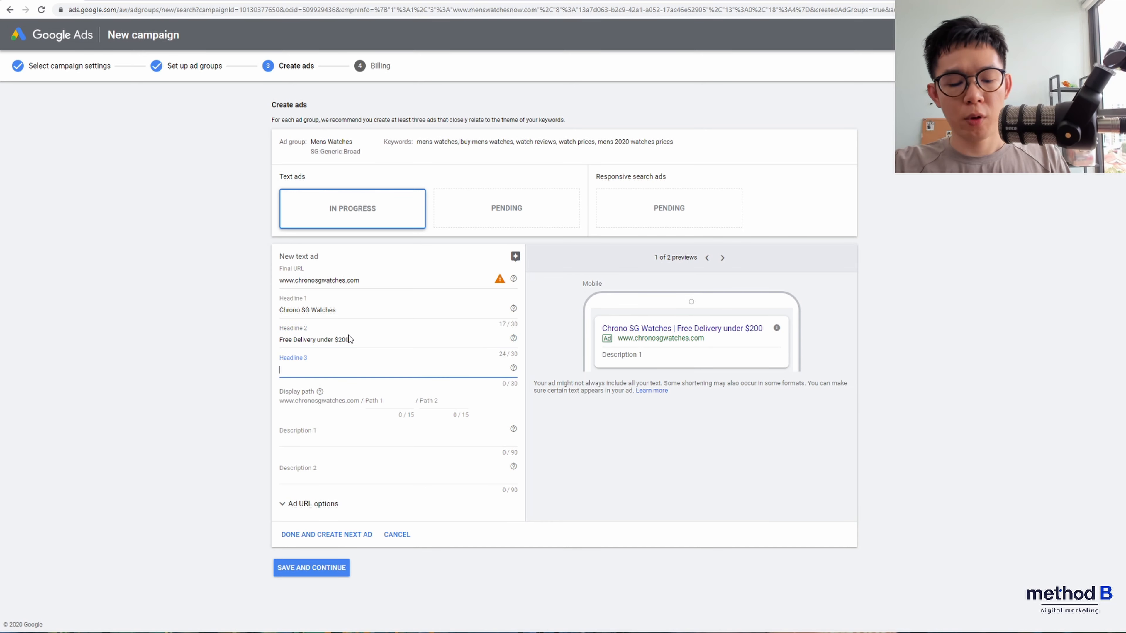
type("romo Code")
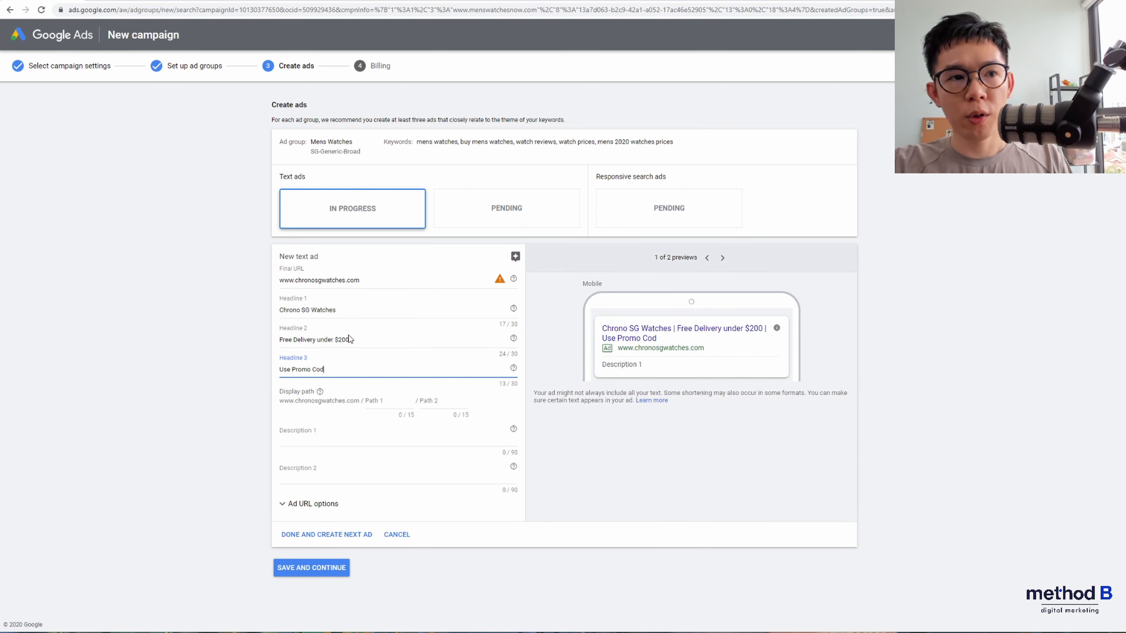
key("BackSpace")
key("BackSpace")
key("BackSpace")
key("BackSpace")
key("BackSpace")
key("BackSpace")
key("BackSpace")
key("BackSpace")
key("BackSpace")
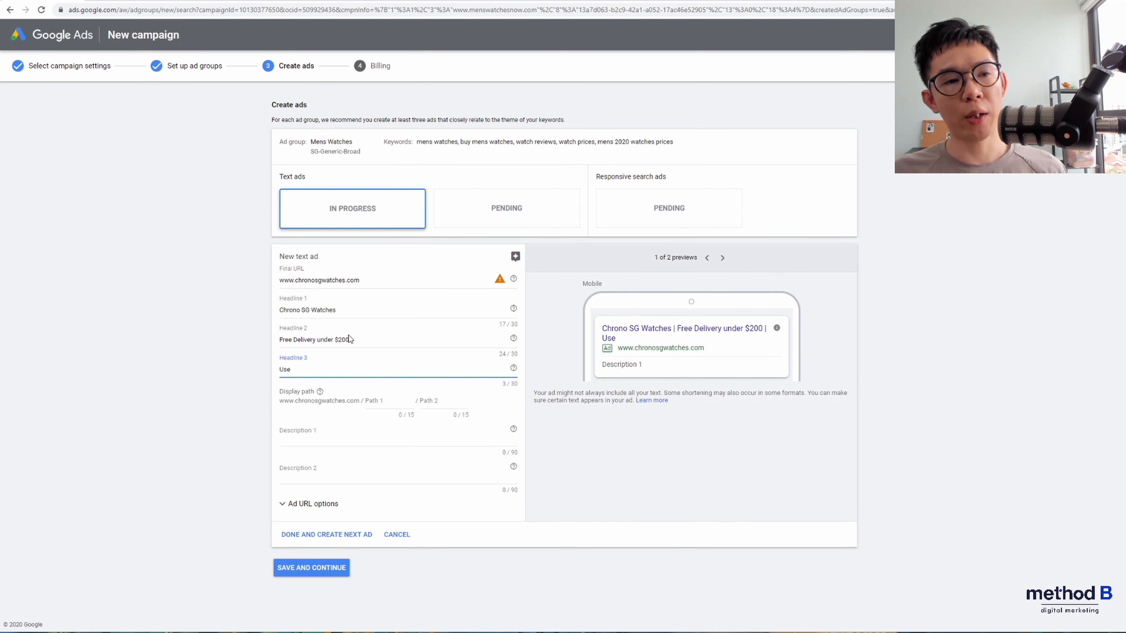
type("P")
key("BackSpace")
type("PRom")
key("BackSpace")
key("BackSpace")
key("BackSpace")
type("romo")
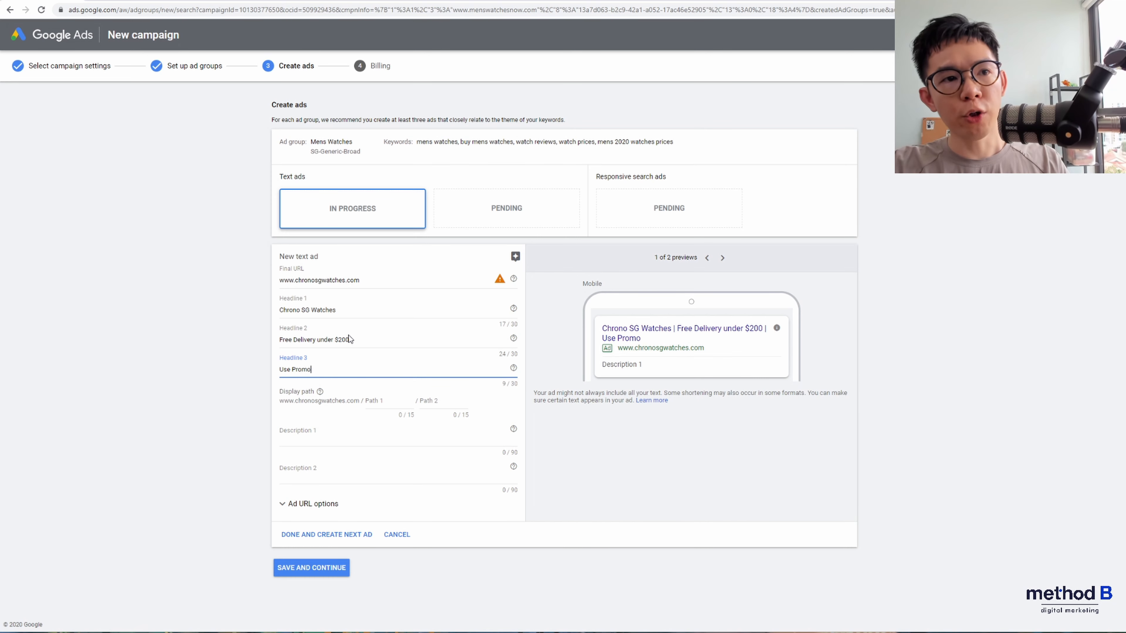
type(" Code 2020Watch")
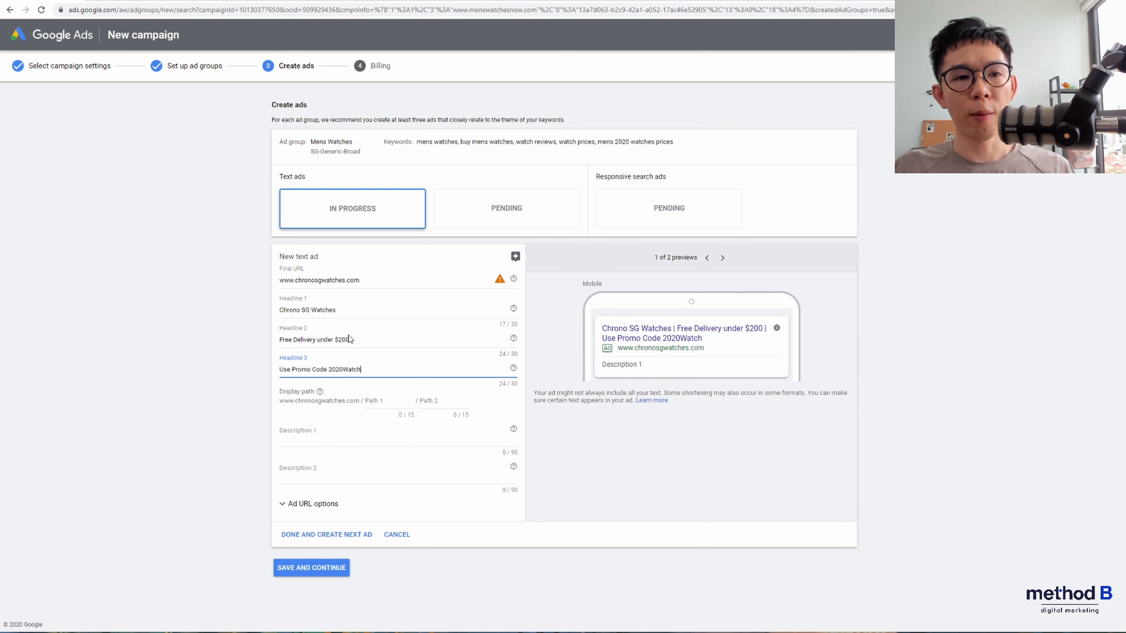
Replace the text ad's Headline 3 with "Handcrafted Using Best Materi".
key("Left")
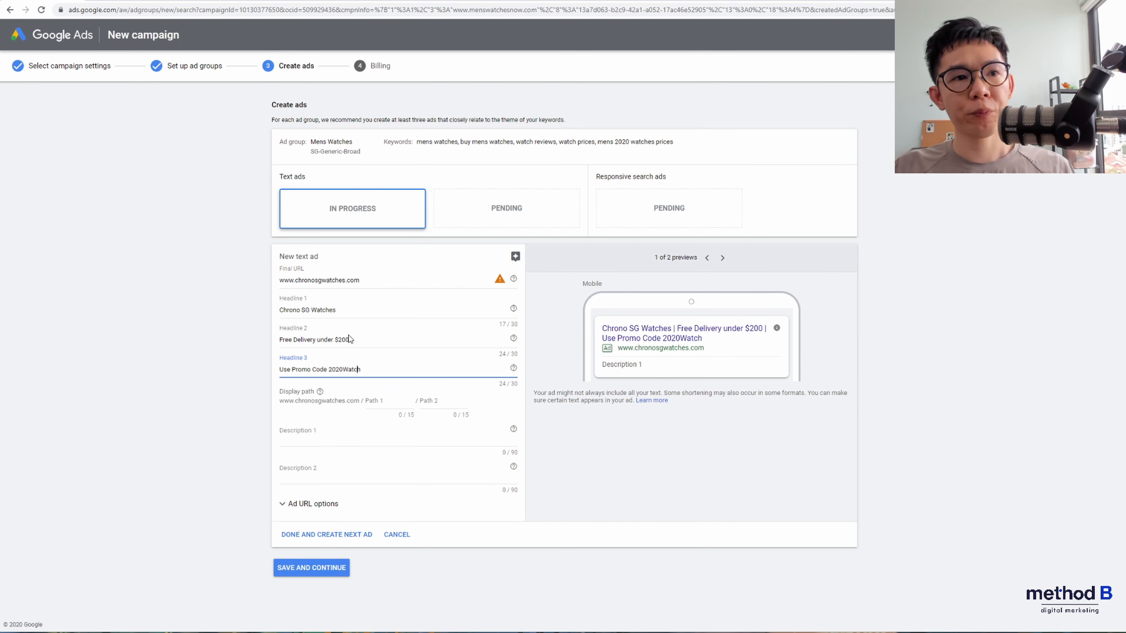
key("Left")
key("Left")
key("Left")
key("Left")
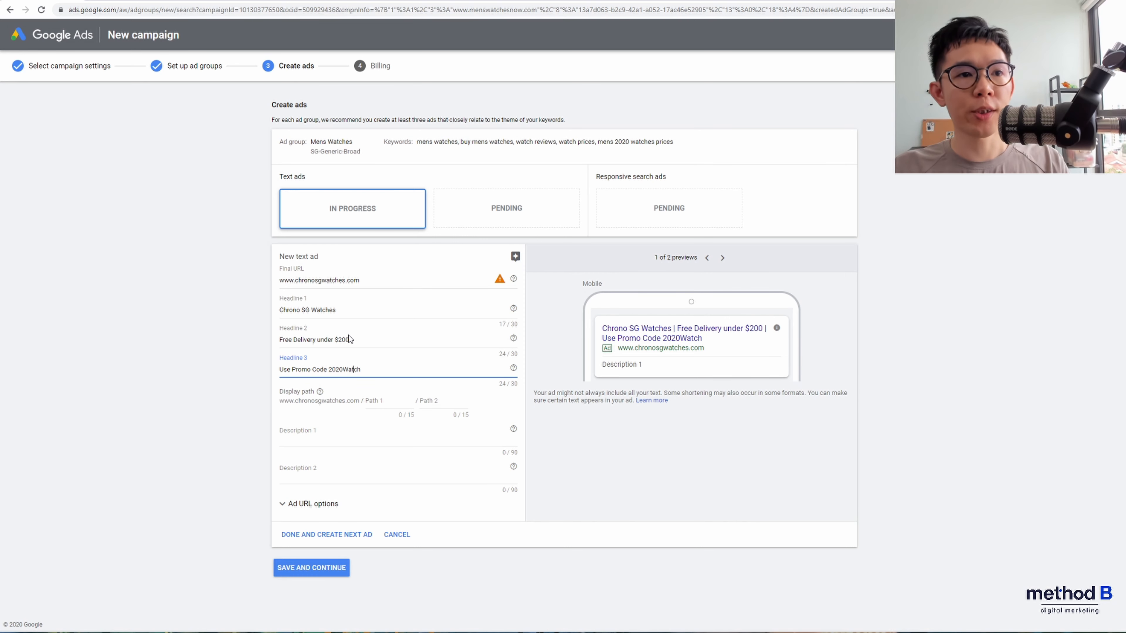
key("Right")
key("BackSpace")
key("BackSpace")
key("BackSpace")
key("BackSpace")
key("BackSpace")
key("BackSpace")
key("BackSpace")
key("BackSpace")
key("BackSpace")
key("BackSpace")
key("BackSpace")
key("BackSpace")
key("BackSpace")
key("BackSpace")
key("BackSpace")
key("BackSpace")
key("BackSpace")
key("BackSpace")
key("BackSpace")
key("BackSpace")
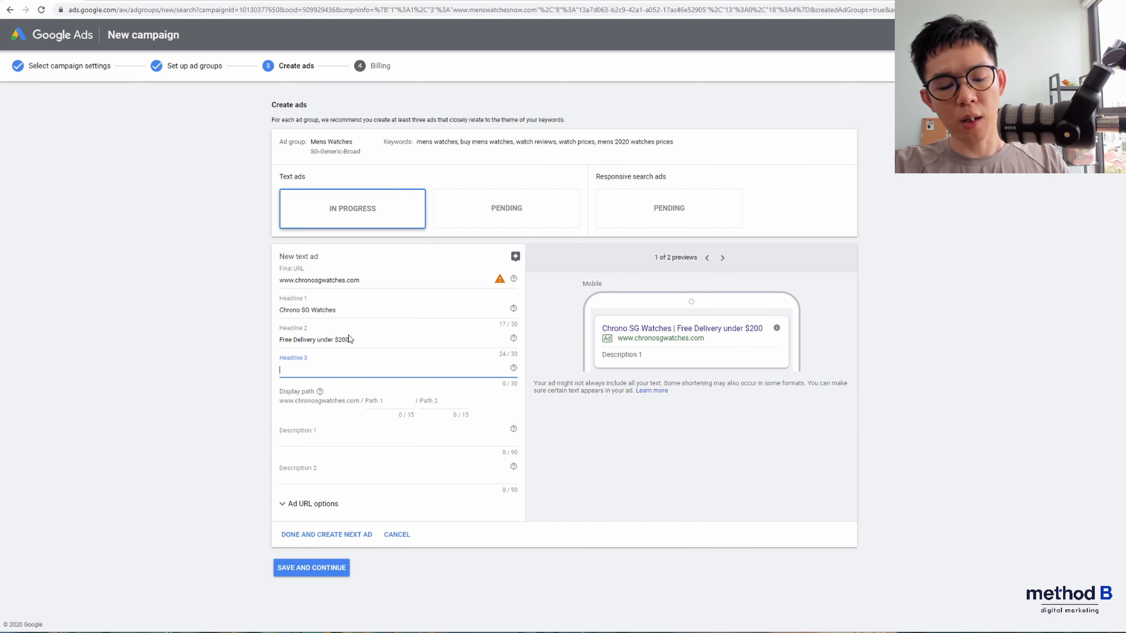
type("H")
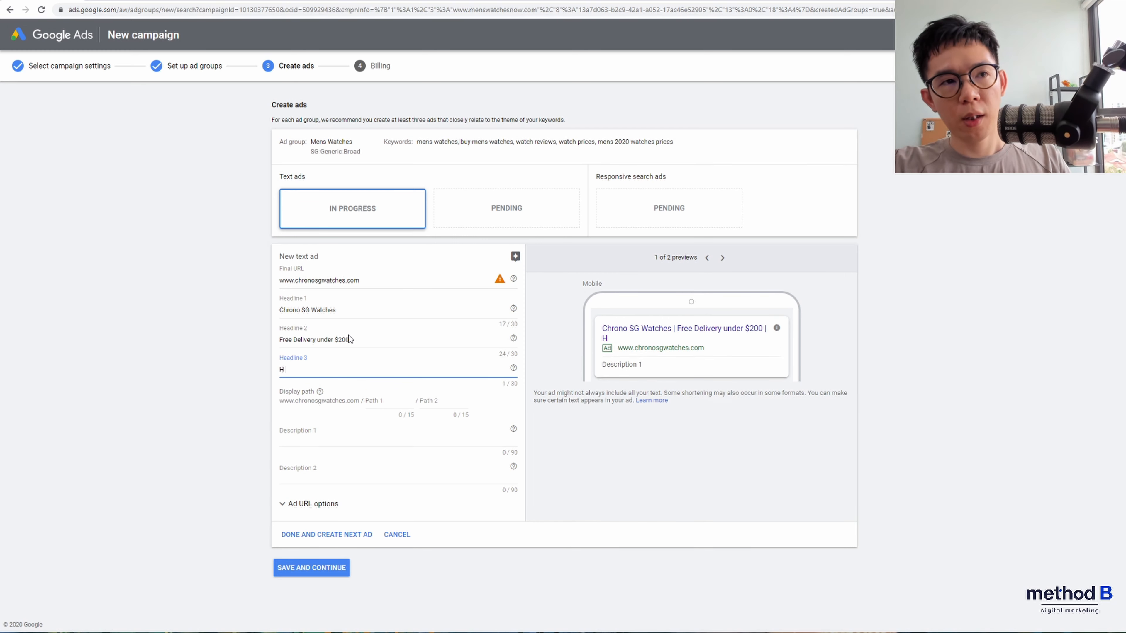
type("andcraf")
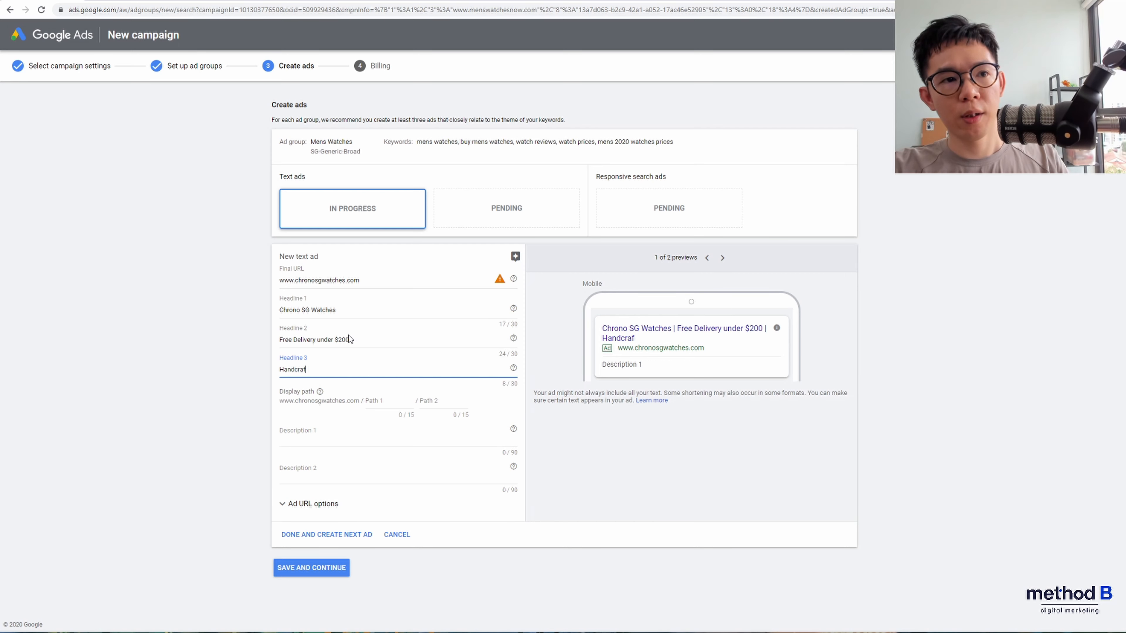
type("ted using t")
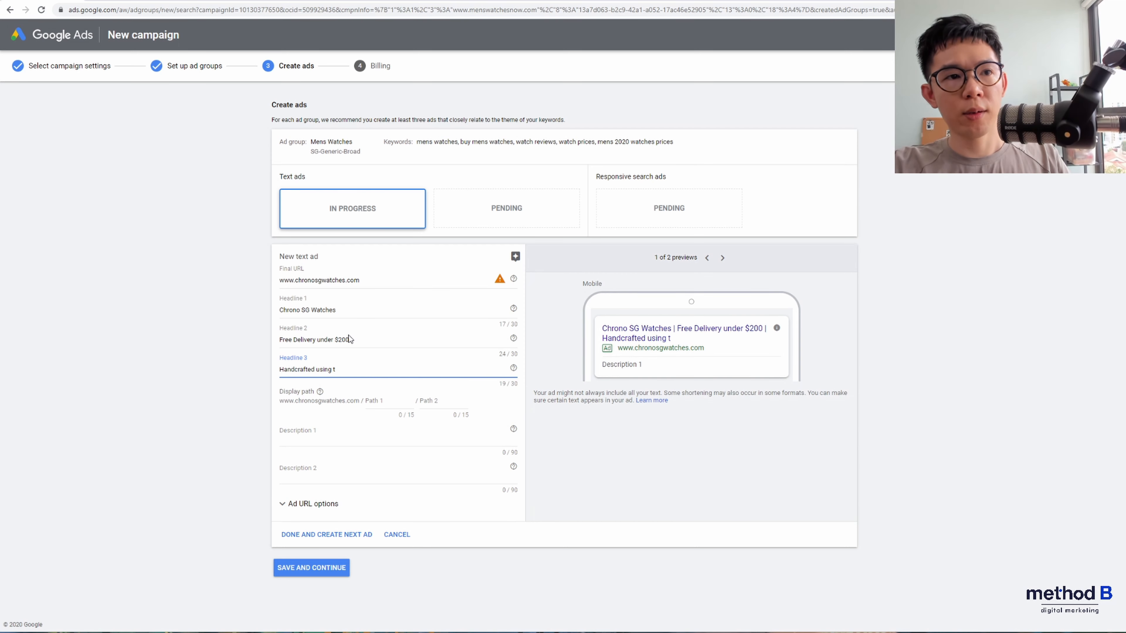
key("BackSpace")
key("BackSpace")
key("BackSpace")
key("BackSpace")
key("BackSpace")
key("BackSpace")
key("BackSpace")
key("BackSpace")
type("Using the")
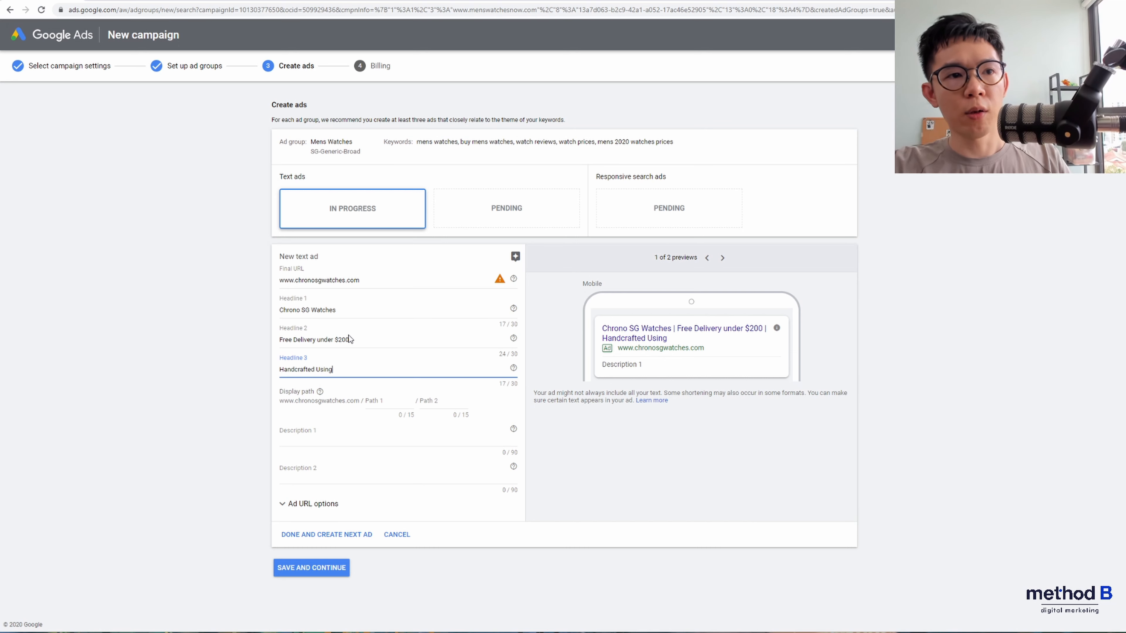
key("BackSpace")
key("BackSpace")
key("BackSpace")
key("BackSpace")
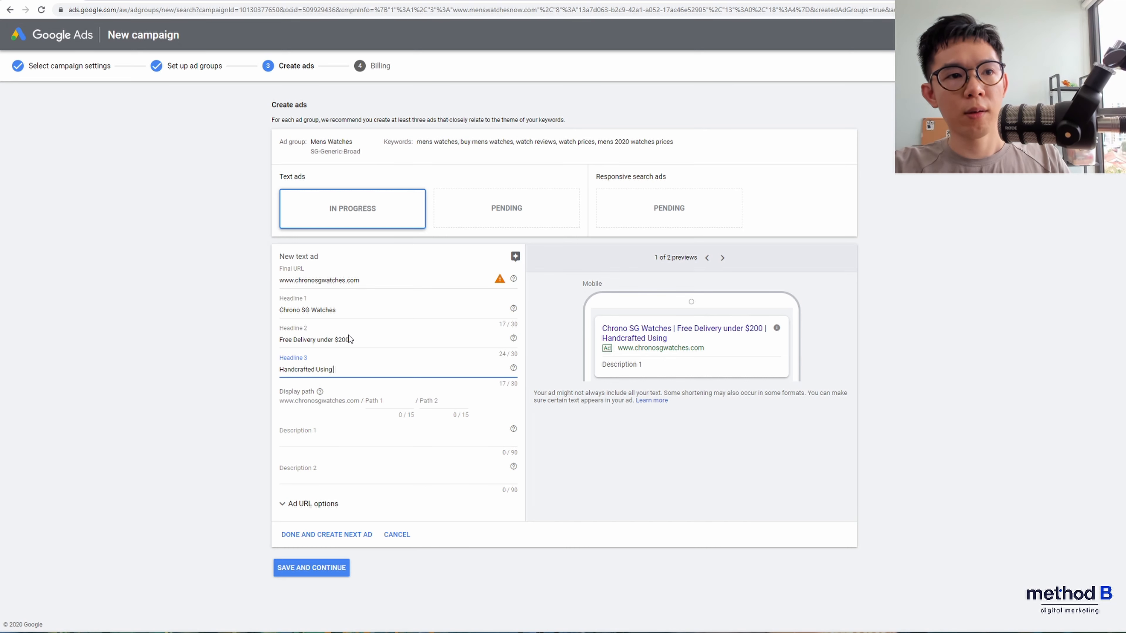
type("Best Materi")
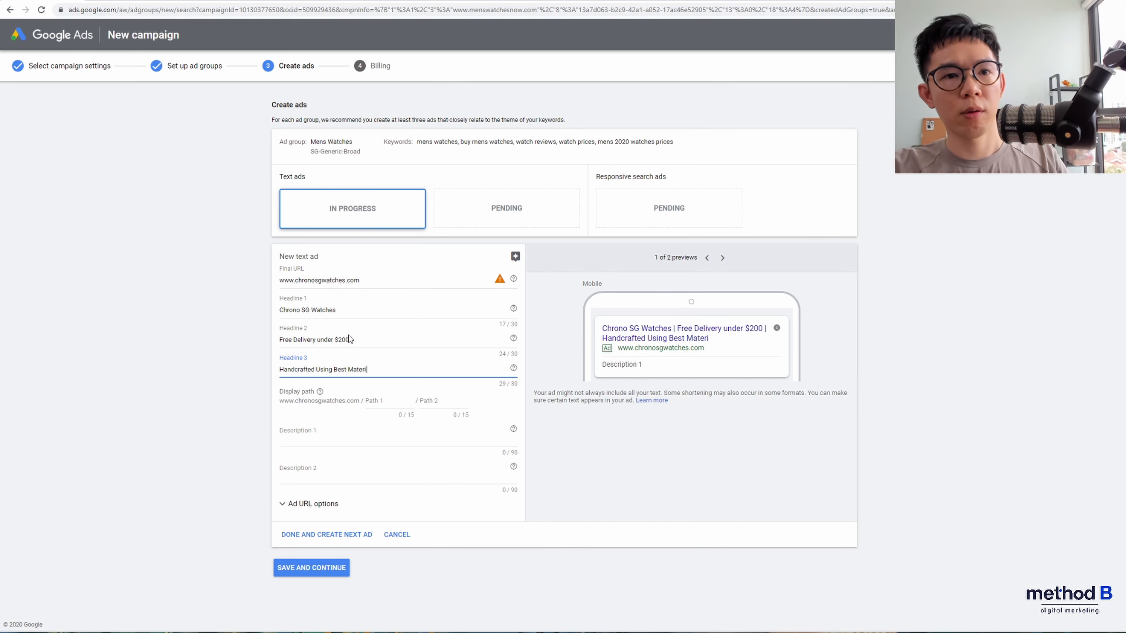
Reword Headline 3 of the text ad to "Handcrafted in Singapore".
key("BackSpace")
key("BackSpace")
key("BackSpace")
key("BackSpace")
key("BackSpace")
key("BackSpace")
key("BackSpace")
key("BackSpace")
key("BackSpace")
key("BackSpace")
key("BackSpace")
key("BackSpace")
key("BackSpace")
key("BackSpace")
key("BackSpace")
key("BackSpace")
key("BackSpace")
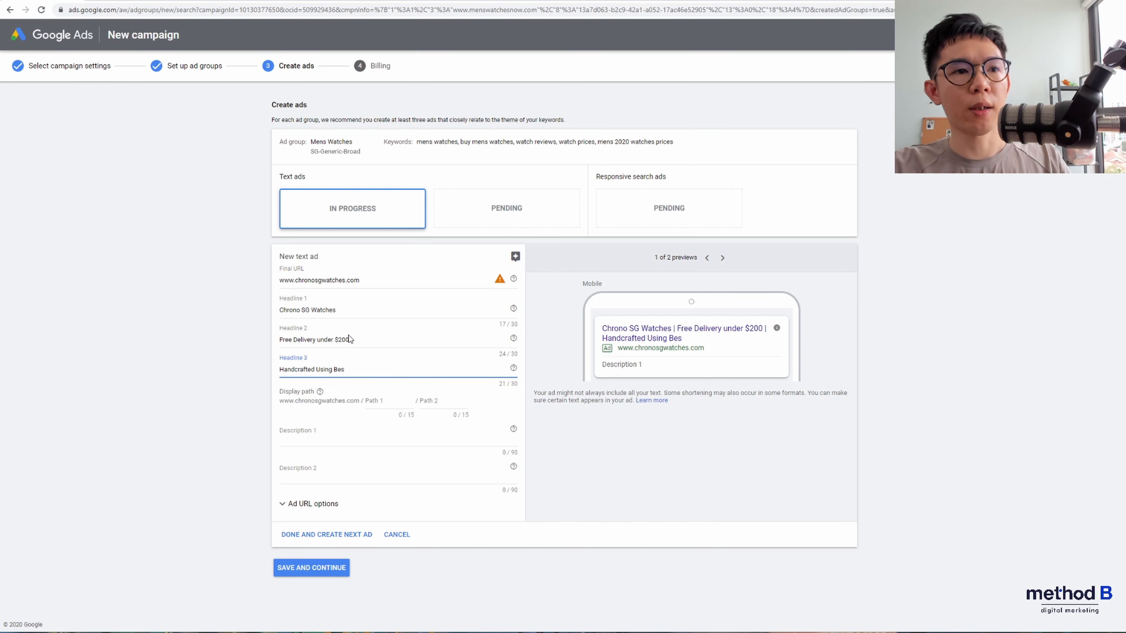
type("in Singapore")
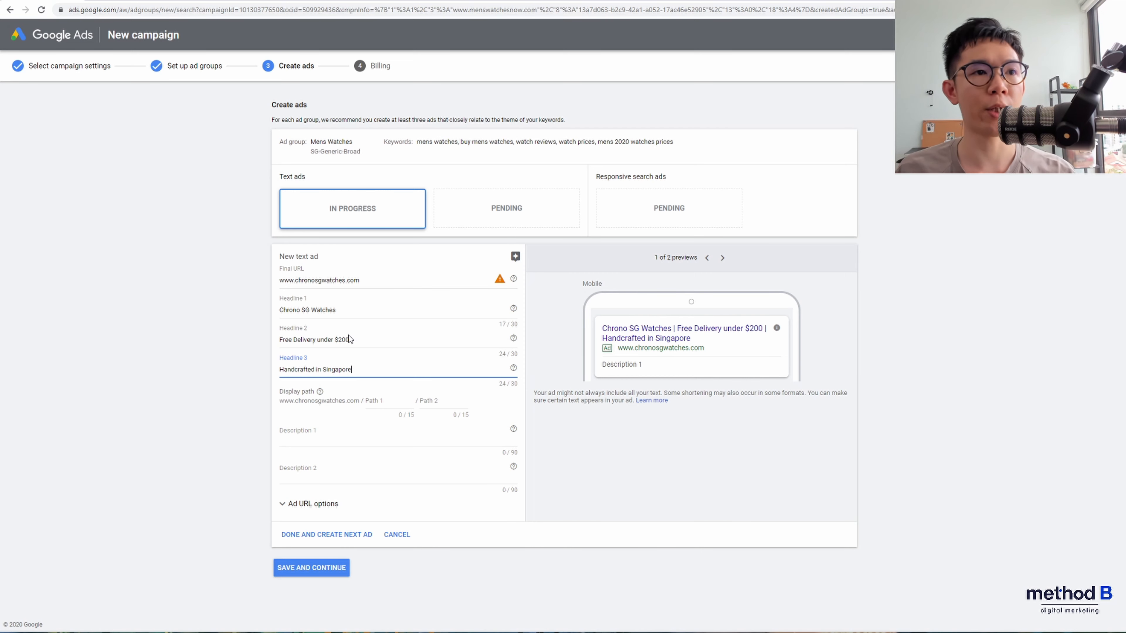
left_click(379, 340)
left_click(382, 367)
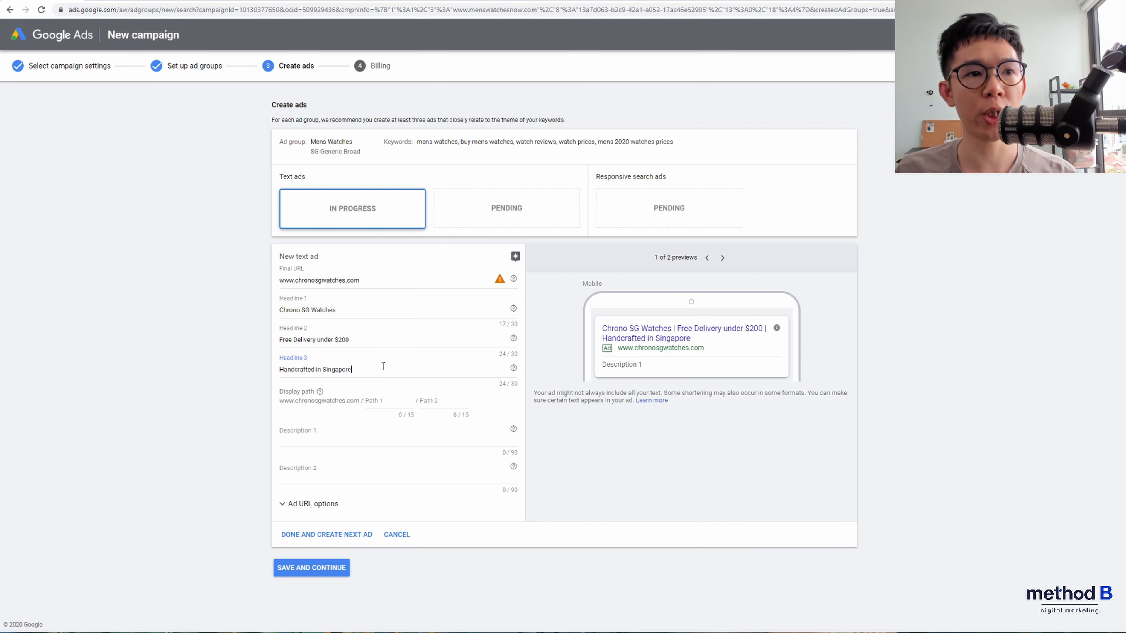
left_click(655, 329)
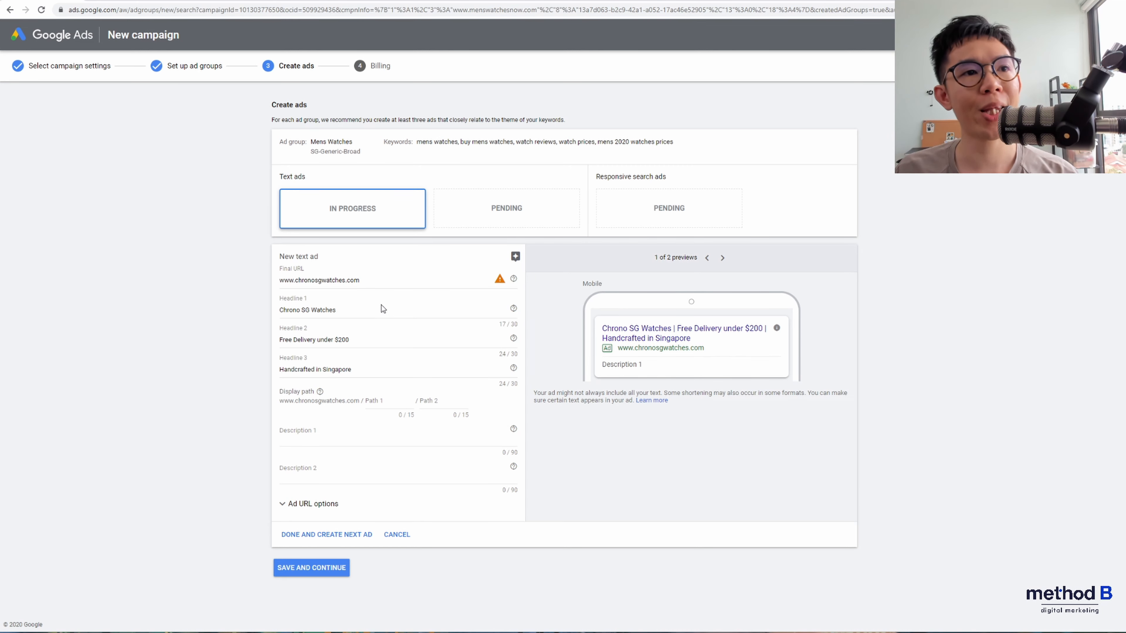
left_click(384, 367)
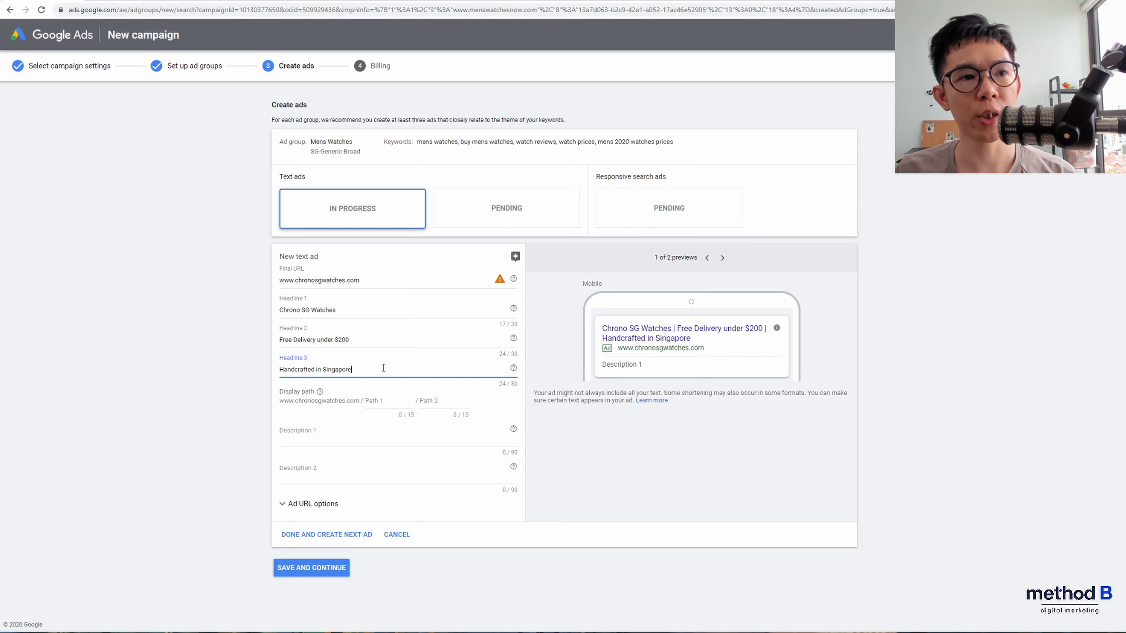
left_click(375, 341)
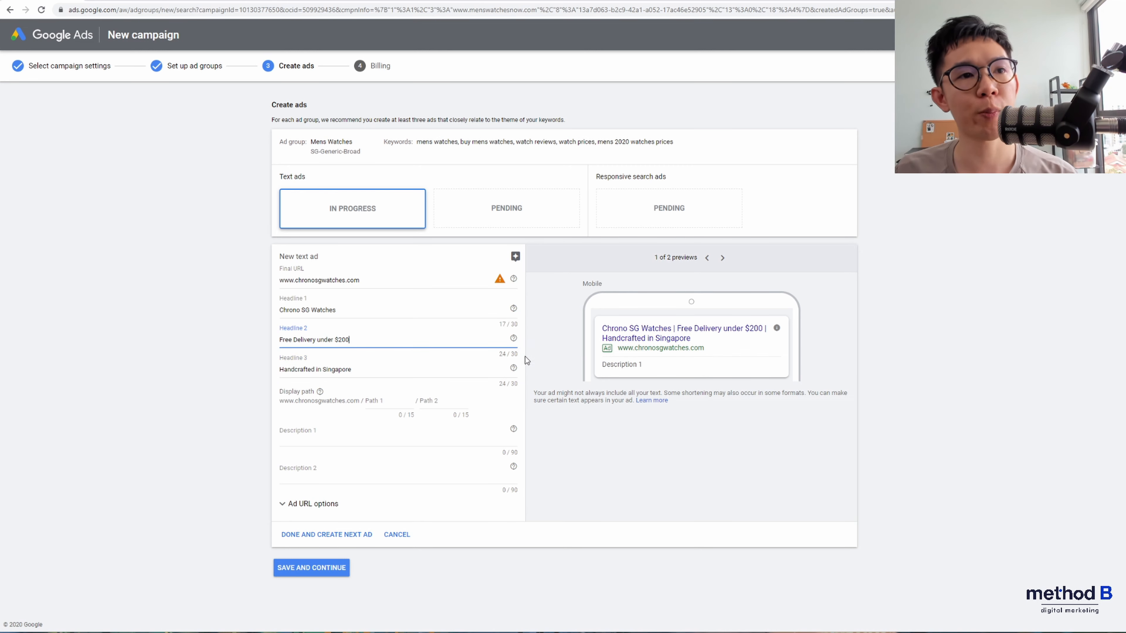
left_click(436, 369)
key("ctrl+a")
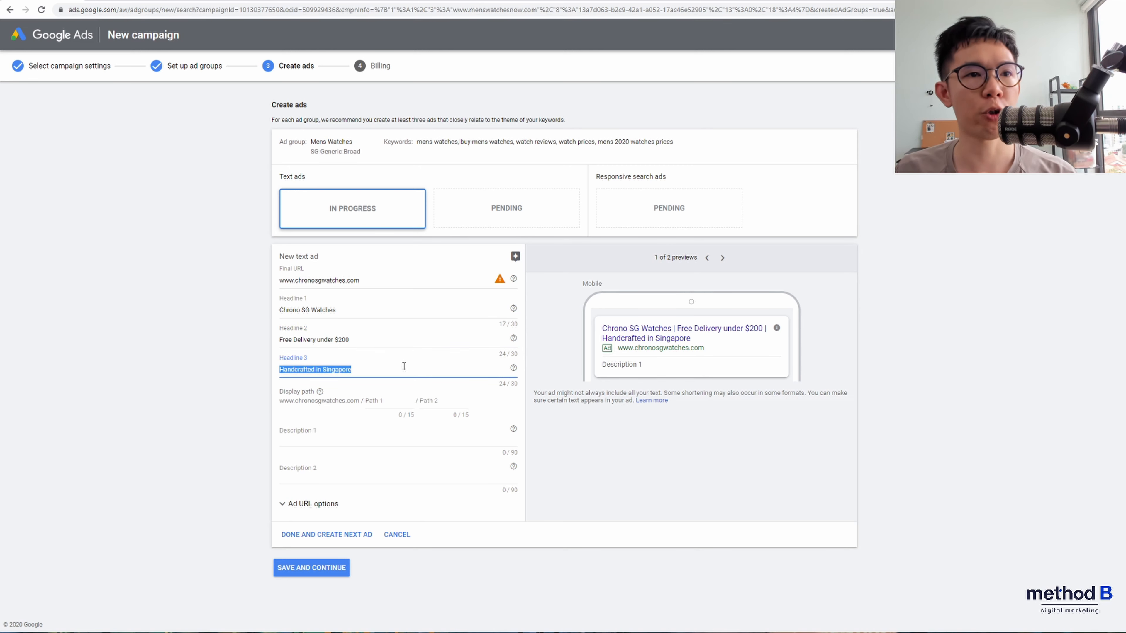
Set the text ad's display path to "mens" for Path 1 and "watches" for Path 2.
left_click(384, 400)
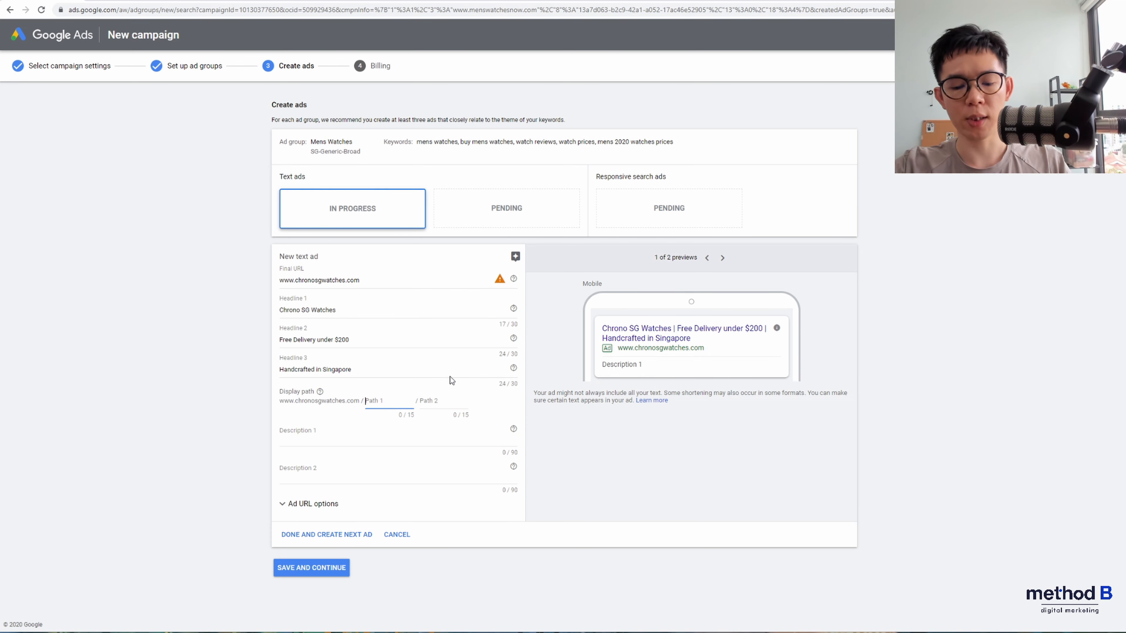
type("mens")
key("Tab")
type("watches")
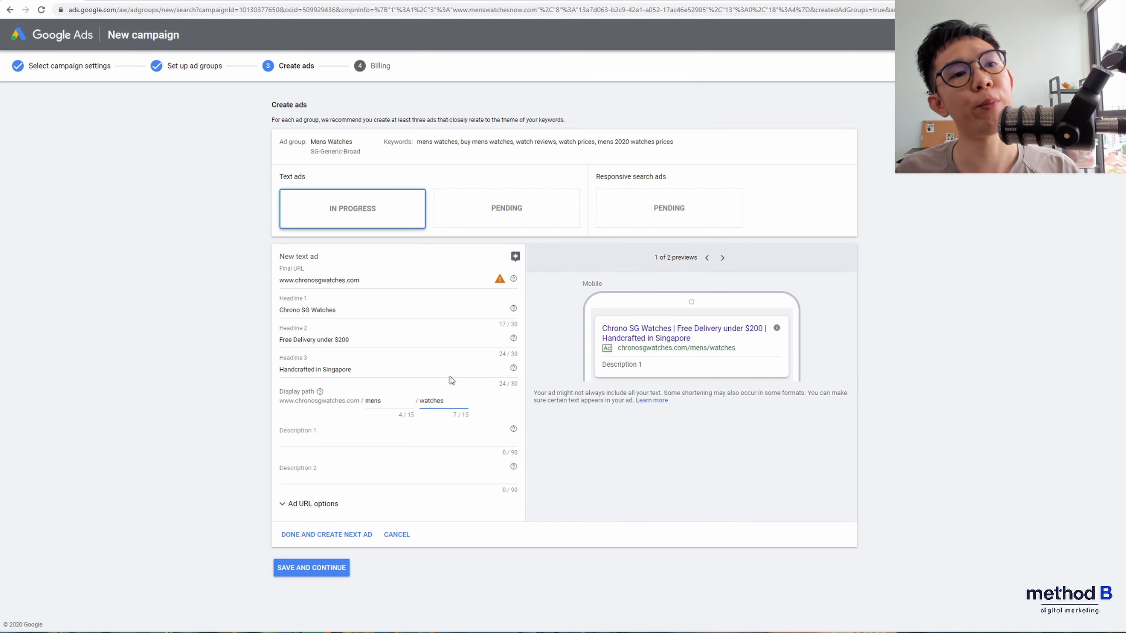
Change Path 1 of the ad's display path to "collection".
double_click(386, 398)
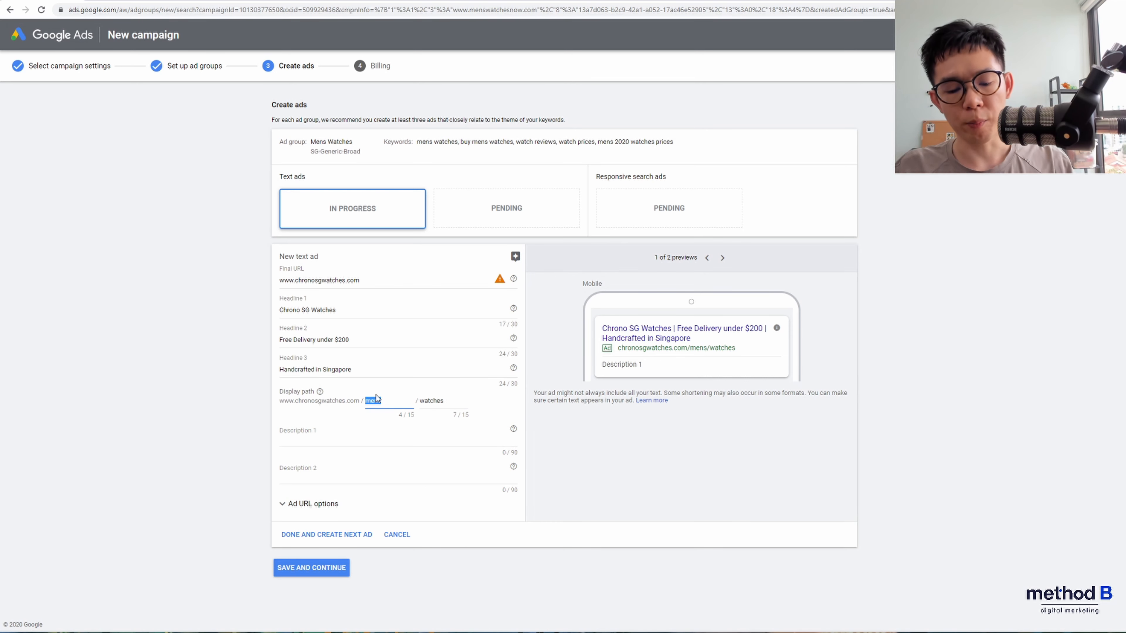
type("watch")
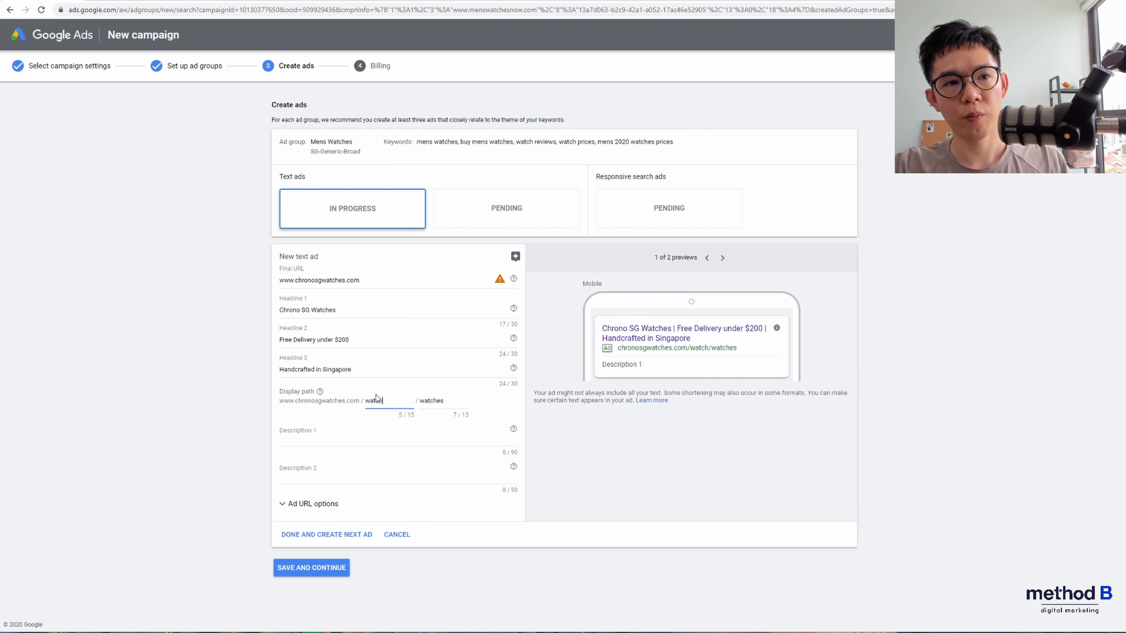
key("BackSpace")
key("BackSpace")
key("BackSpace")
key("BackSpace")
key("BackSpace")
type("collecto")
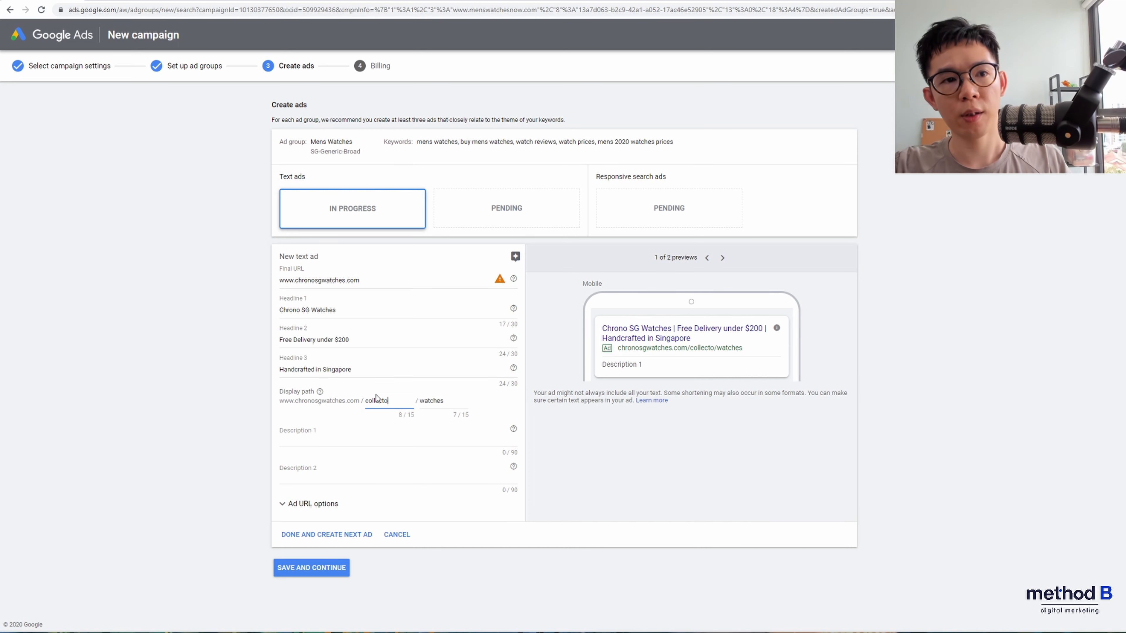
key("BackSpace")
type("ion")
key("Tab")
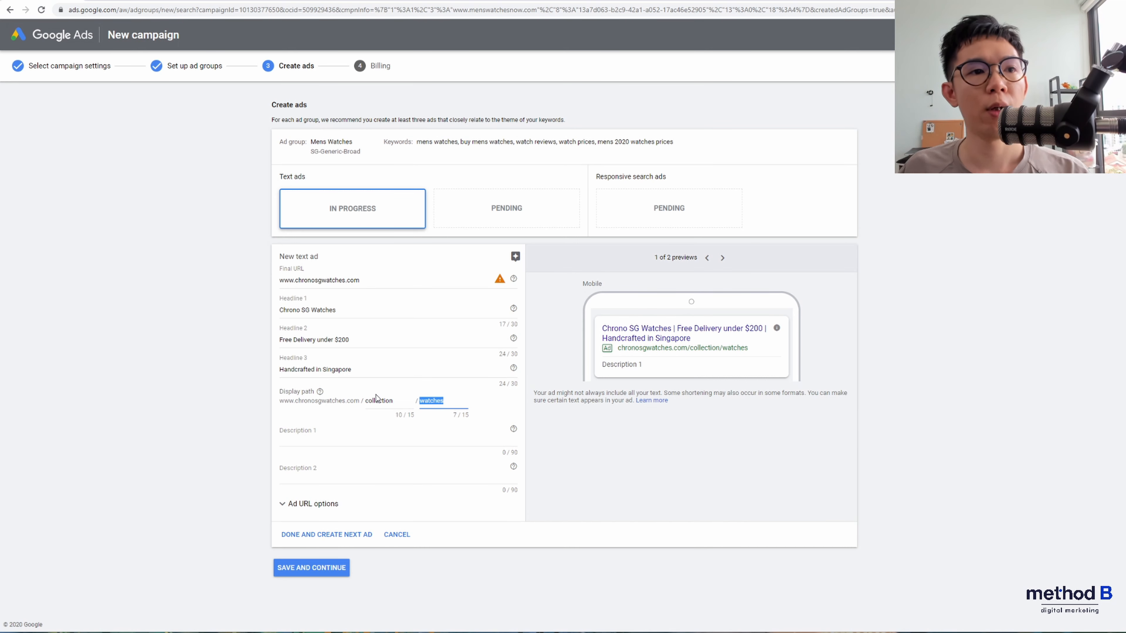
left_click(353, 445)
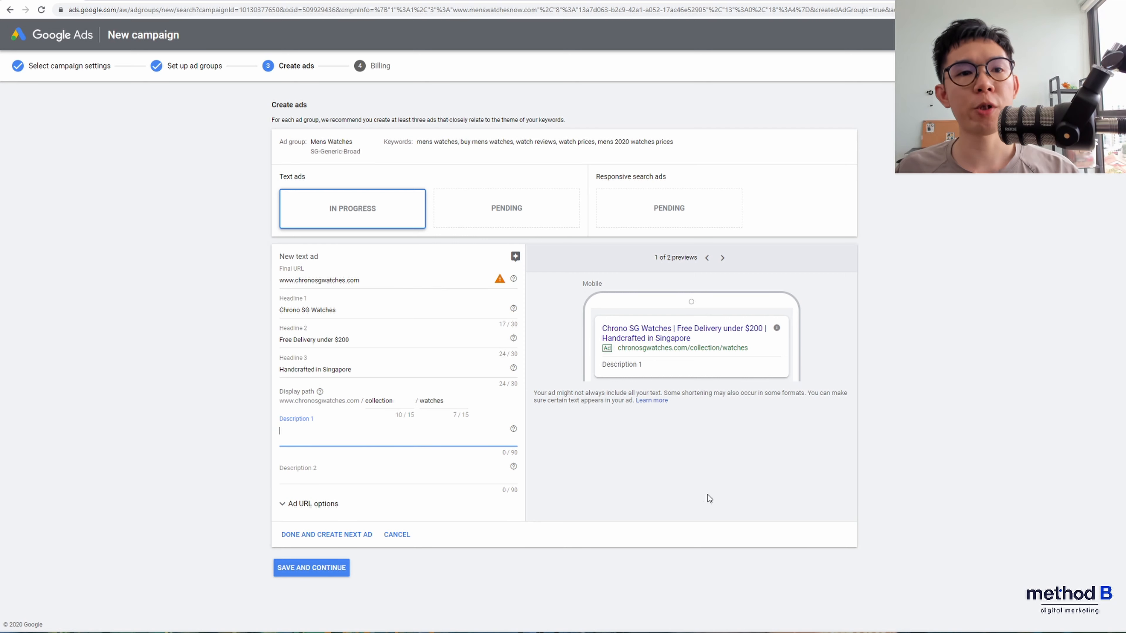
left_click(480, 470)
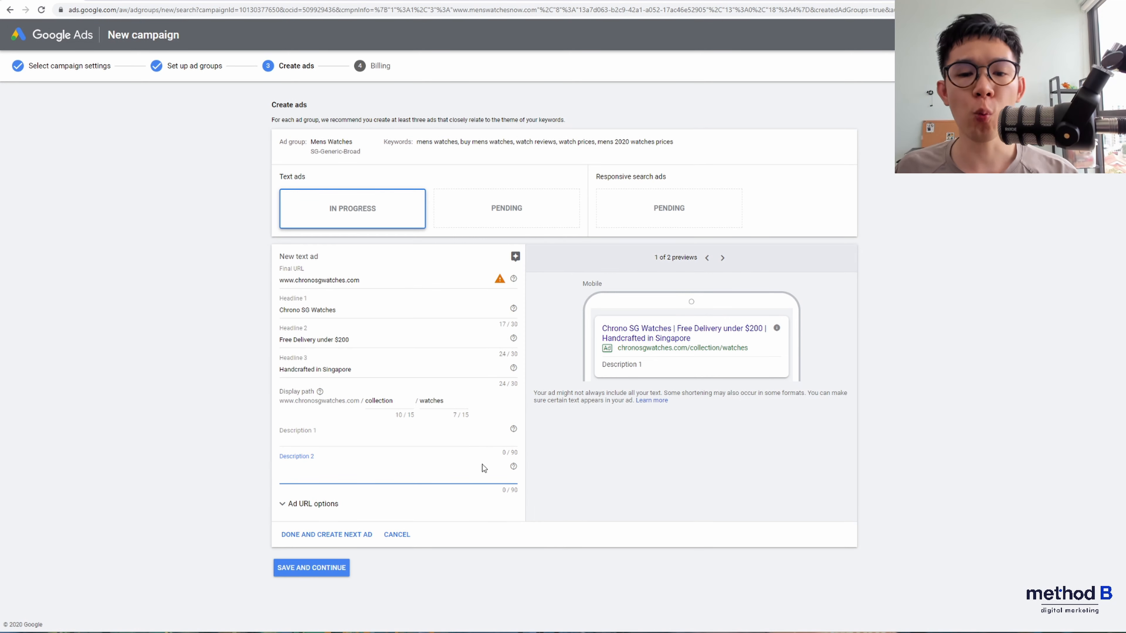
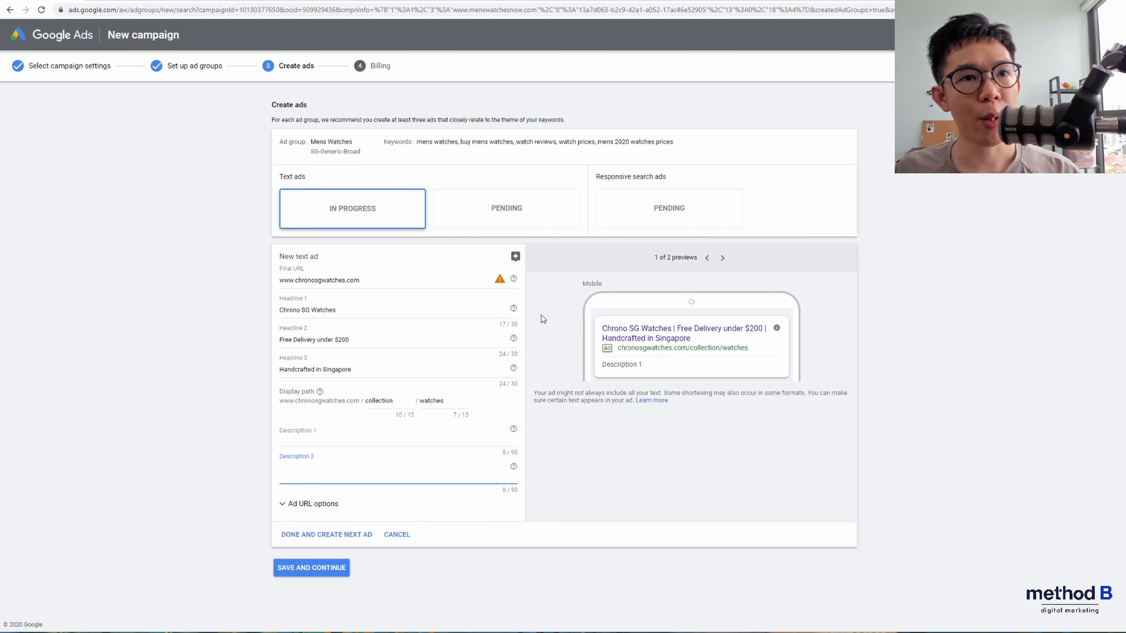
left_click(377, 309)
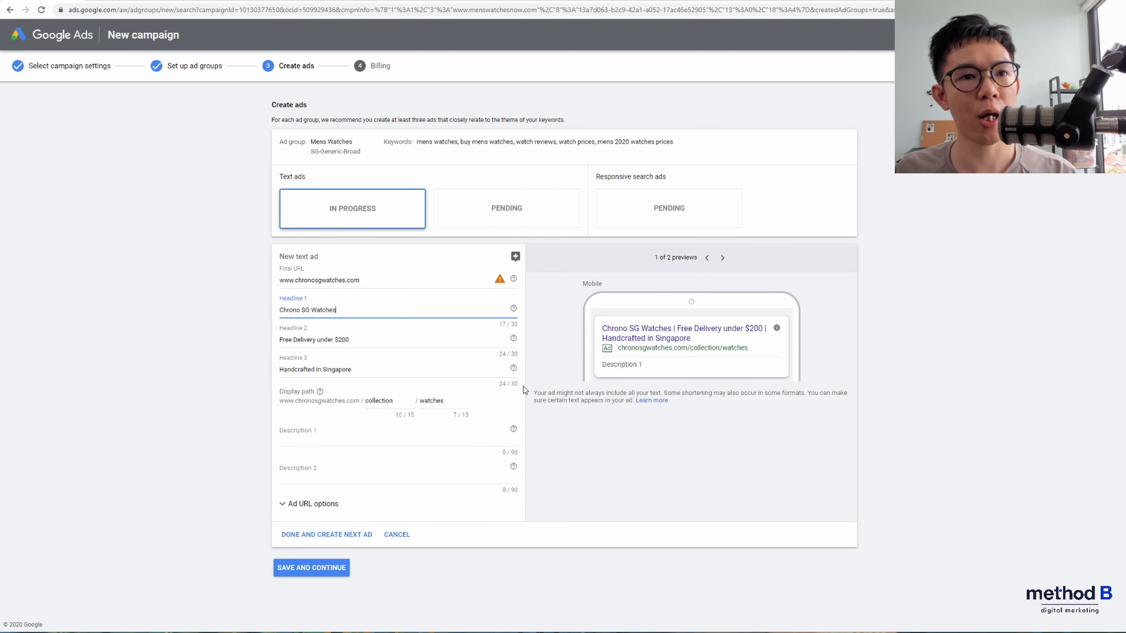
mouse_move(517, 375)
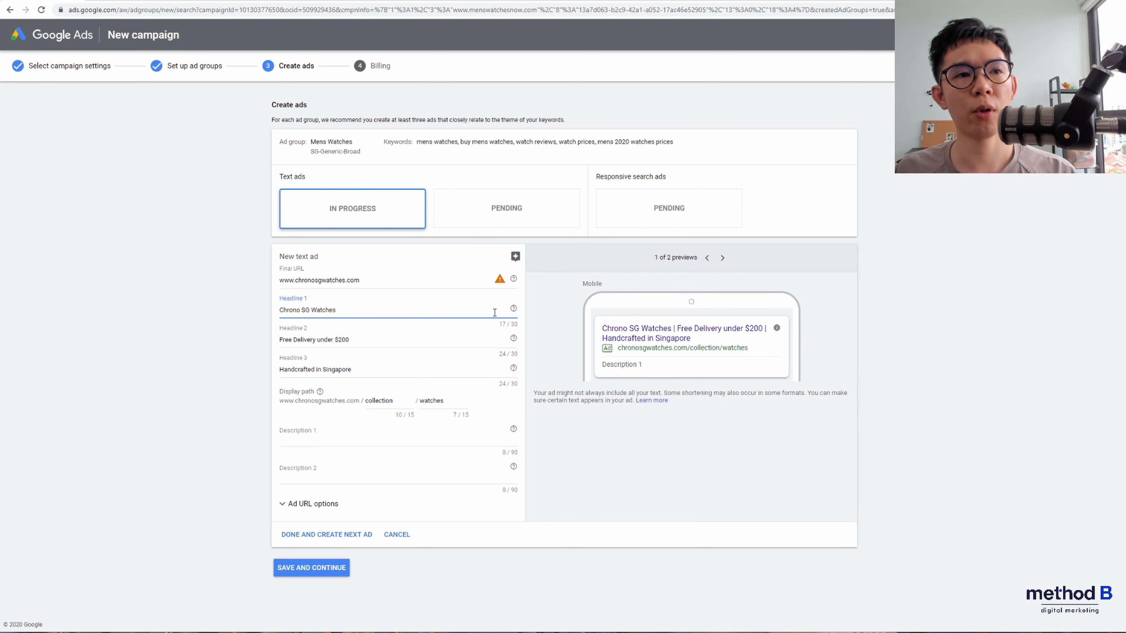
Enter "Handcrafted with the best materials, with tourbillions and in-house movements." as Description 1 of the text ad.
left_click(478, 438)
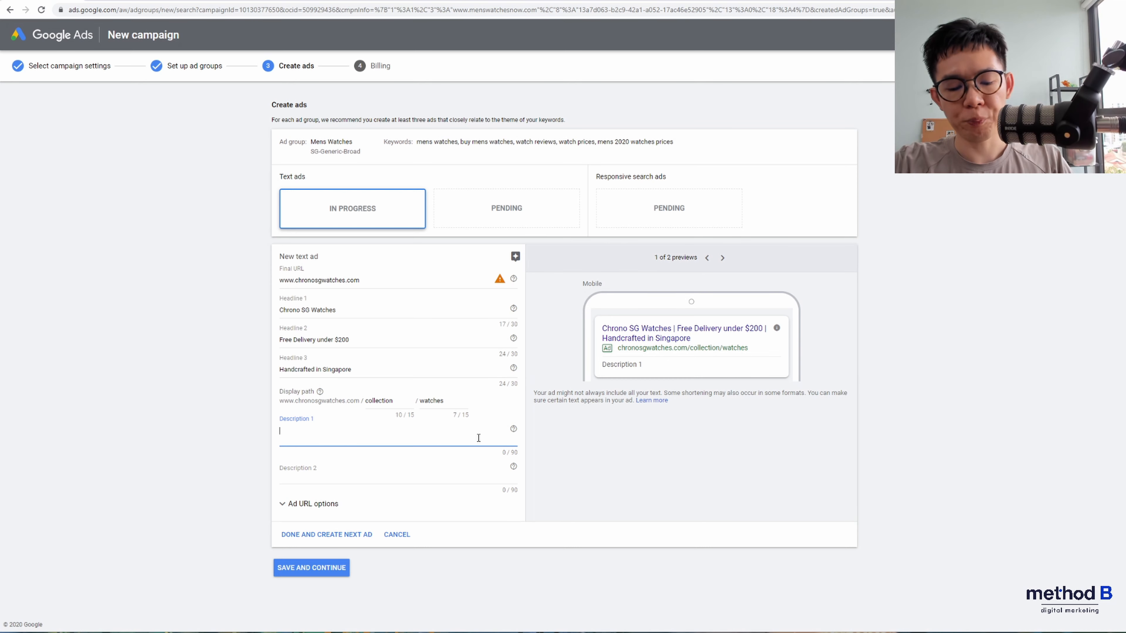
type("Hand")
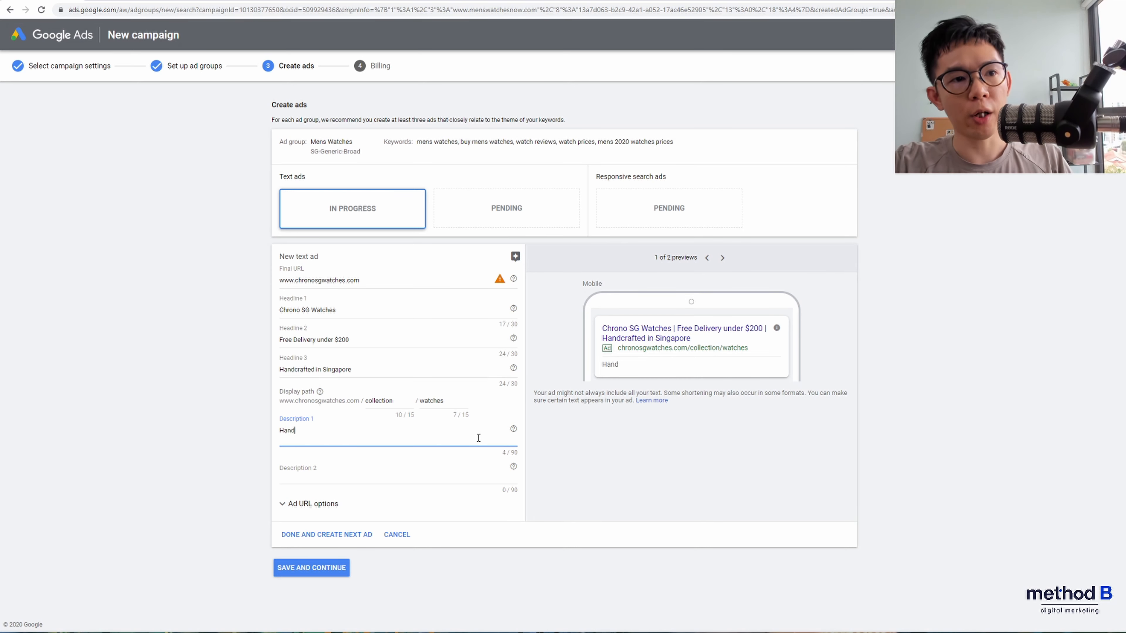
type("crafted wi")
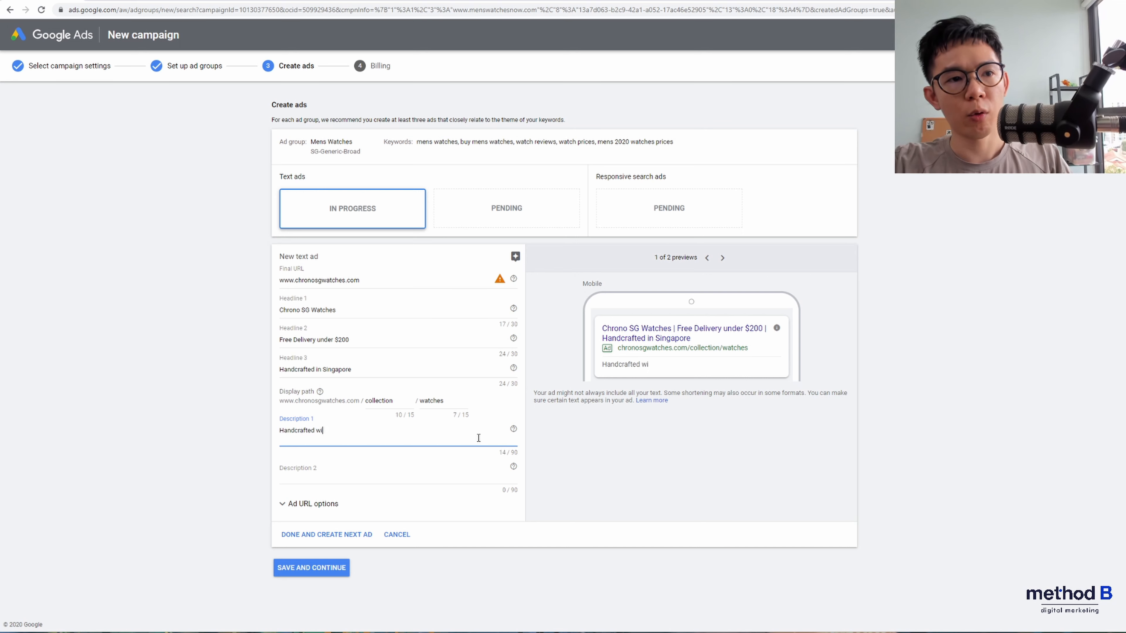
type("th the be")
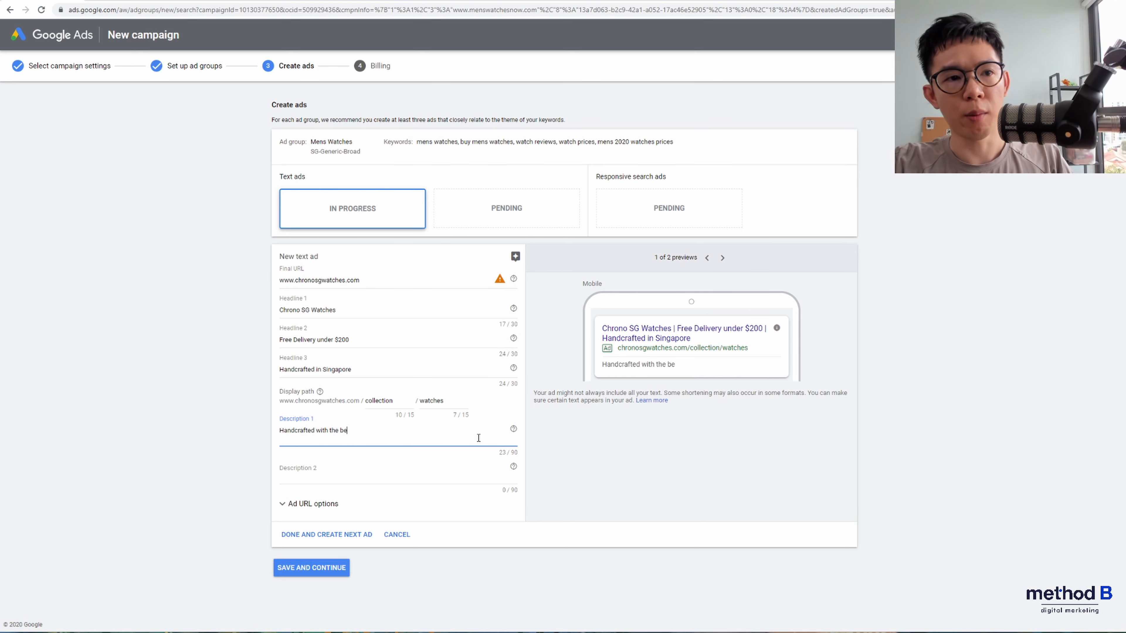
type("st materials")
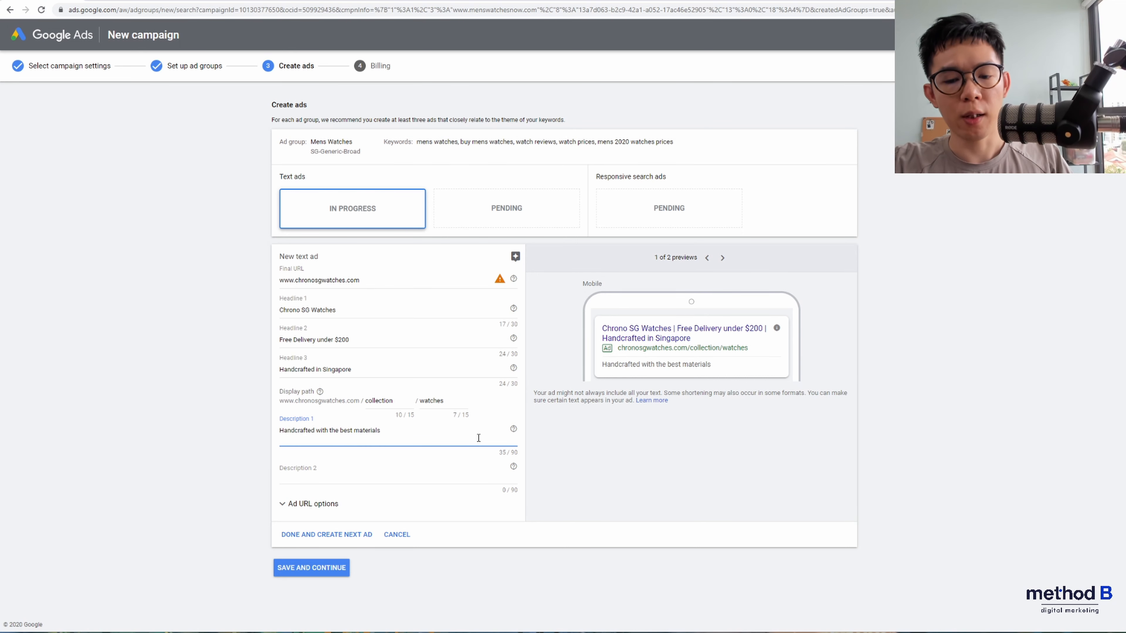
type(", with tour")
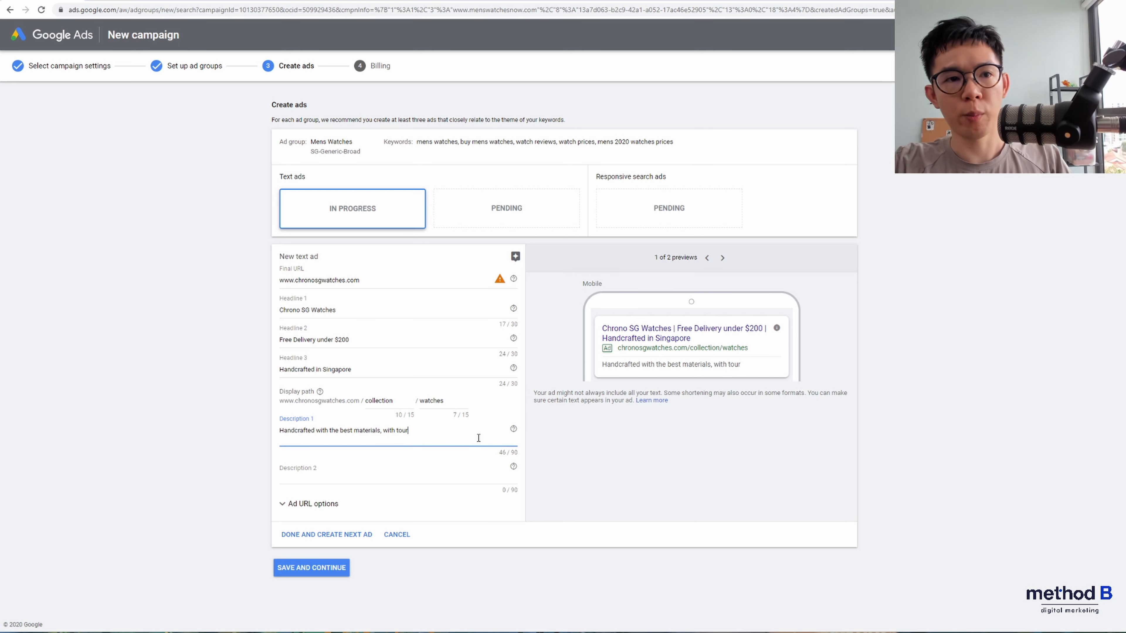
type("billions an")
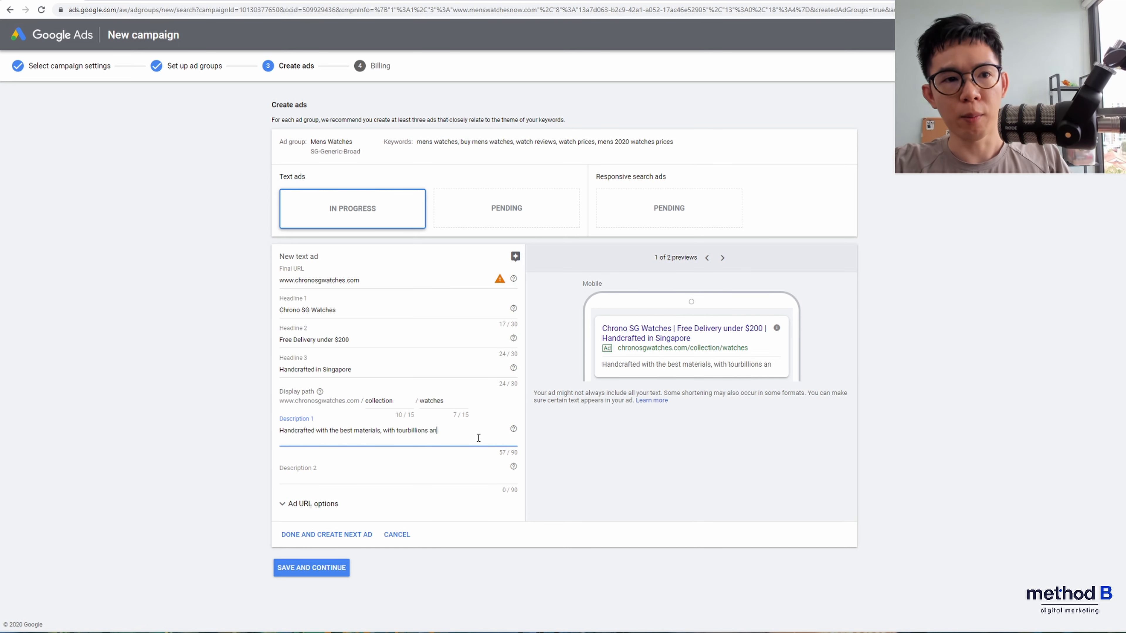
type("d in-ho")
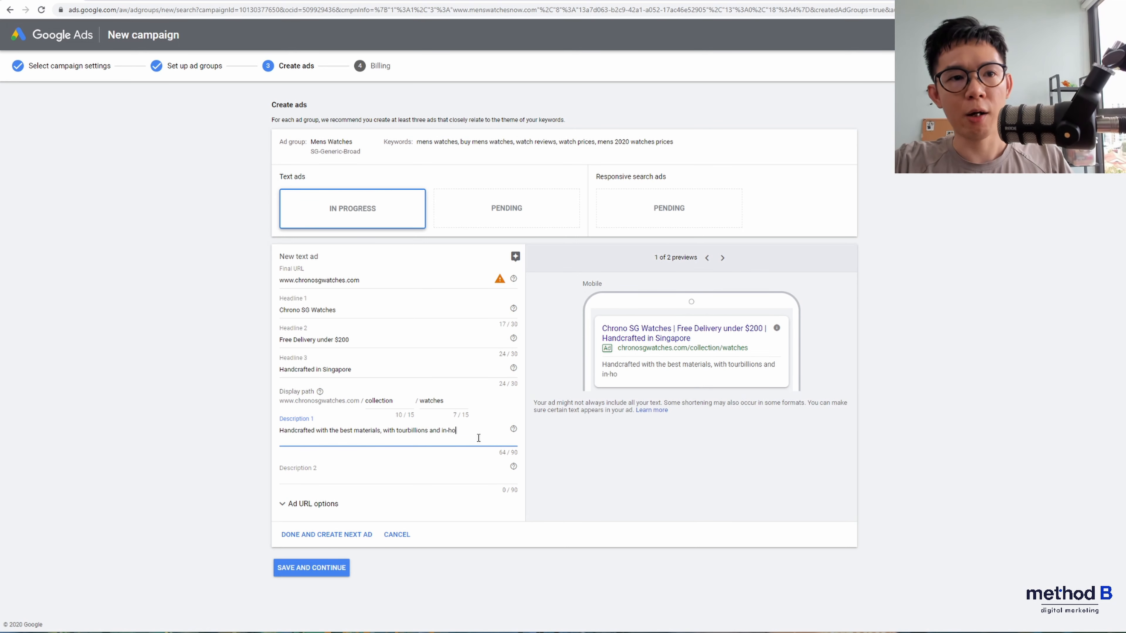
type("use movements.")
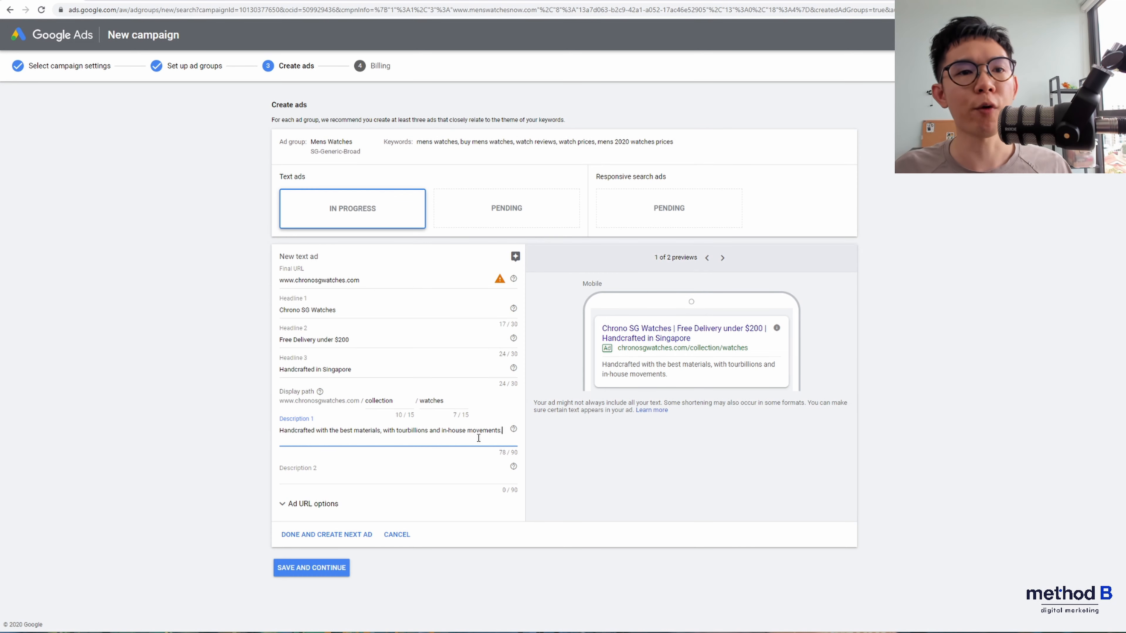
Enter "Limited releases, order yours today!" as Description 2 of the text ad.
key("Tab")
key("Tab")
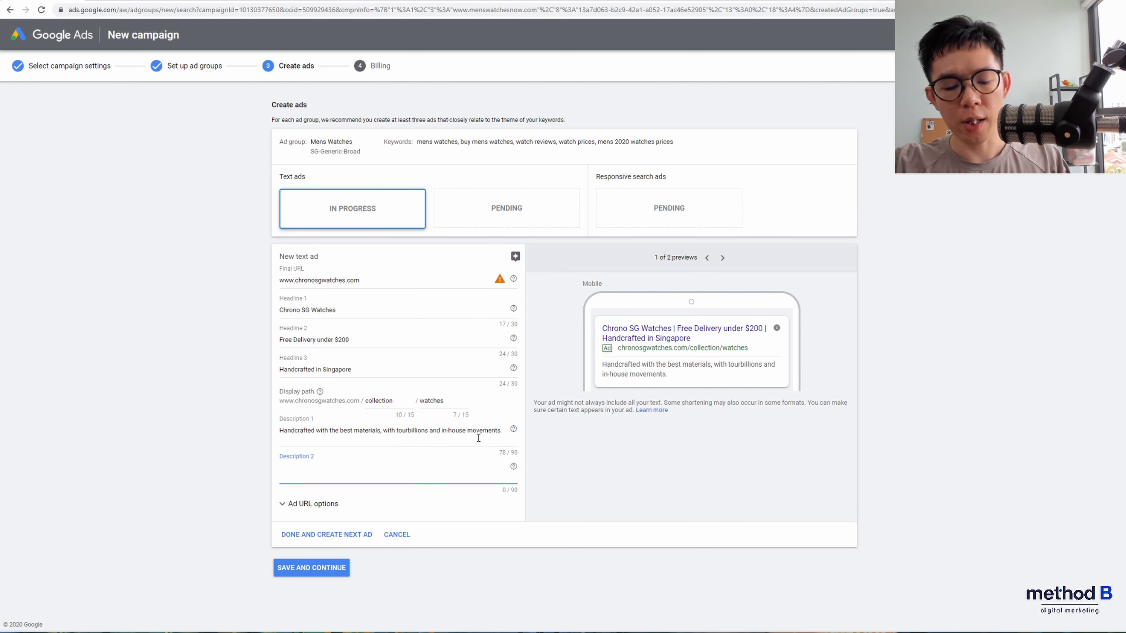
type("L")
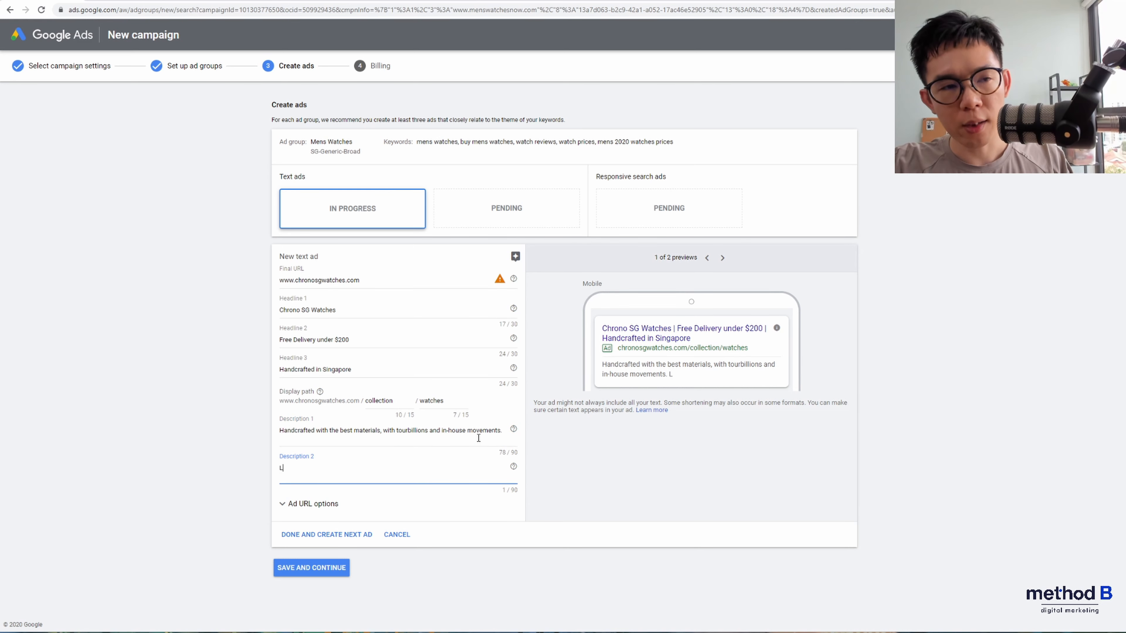
type("imited releases, ore")
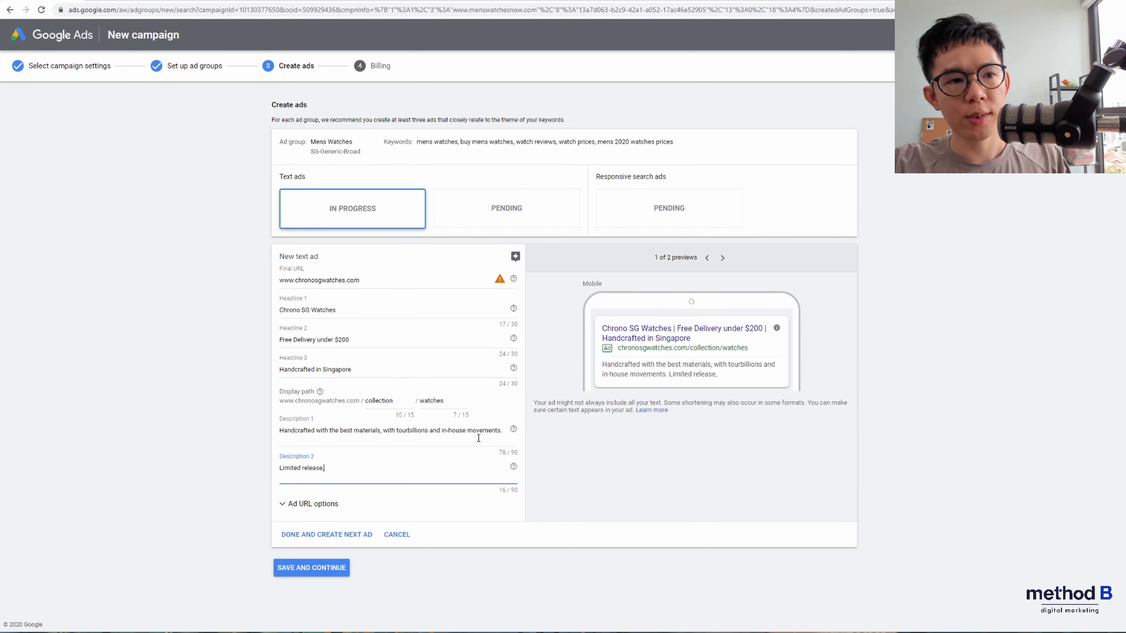
key("BackSpace")
type("der yours today.")
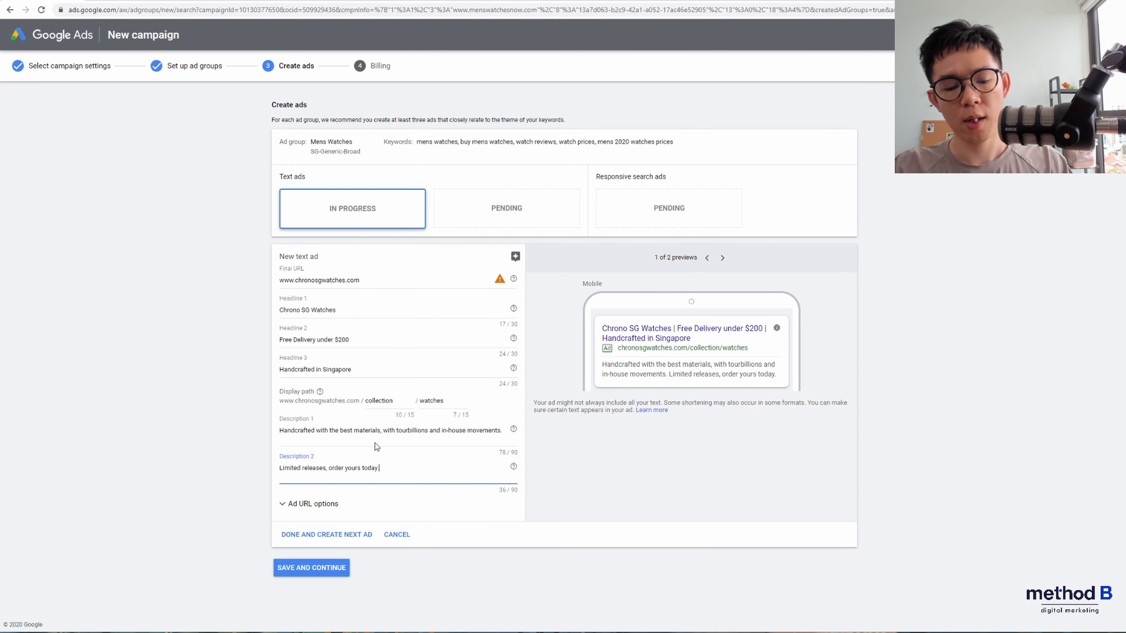
key("BackSpace")
type("!")
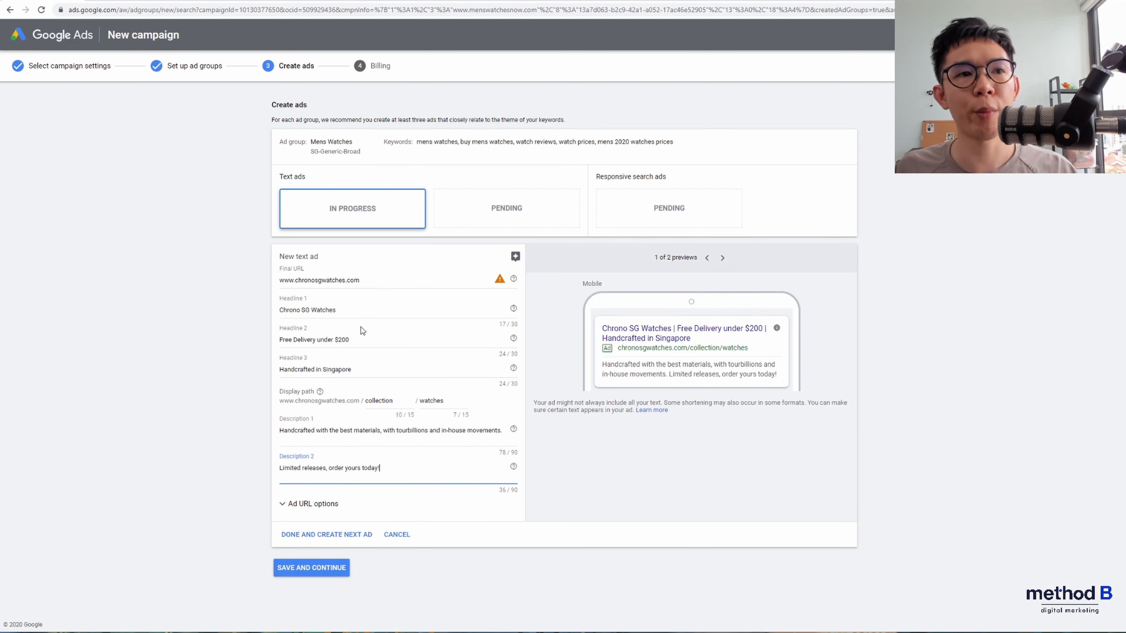
Check the first text ad's headline and descriptions, finish that ad and start the next one.
left_click(367, 312)
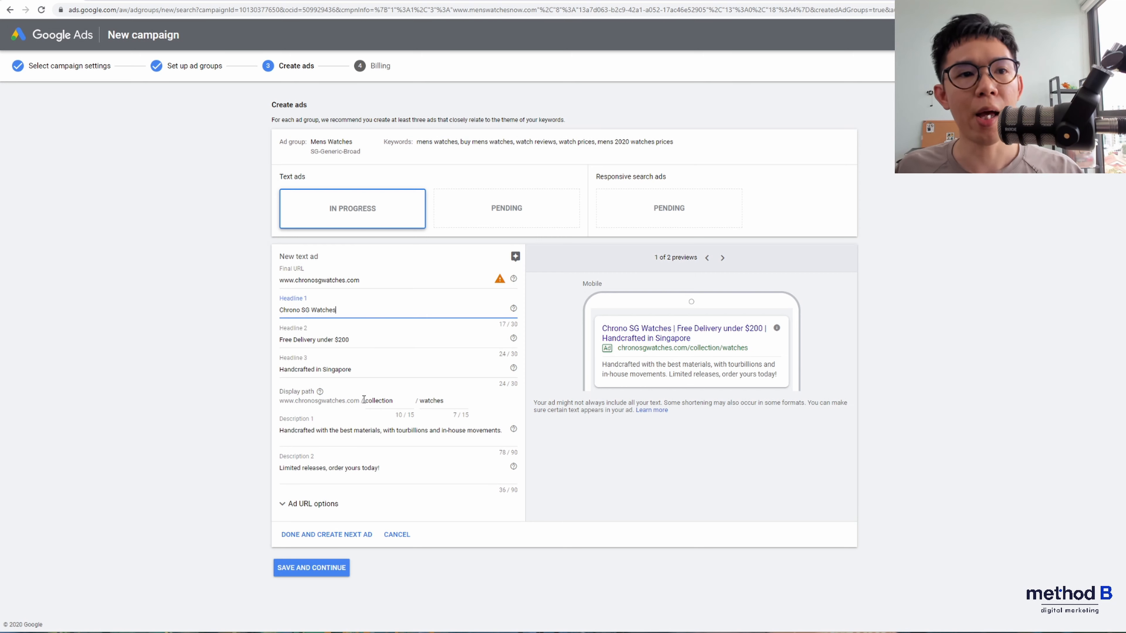
left_click(365, 430)
left_click(397, 469)
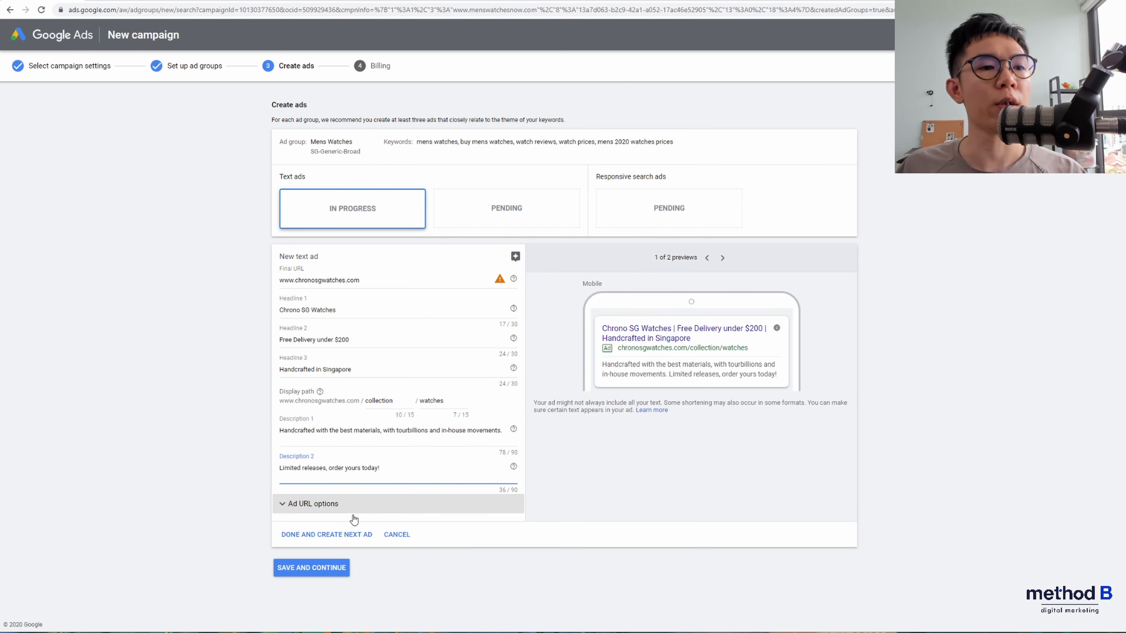
left_click(323, 535)
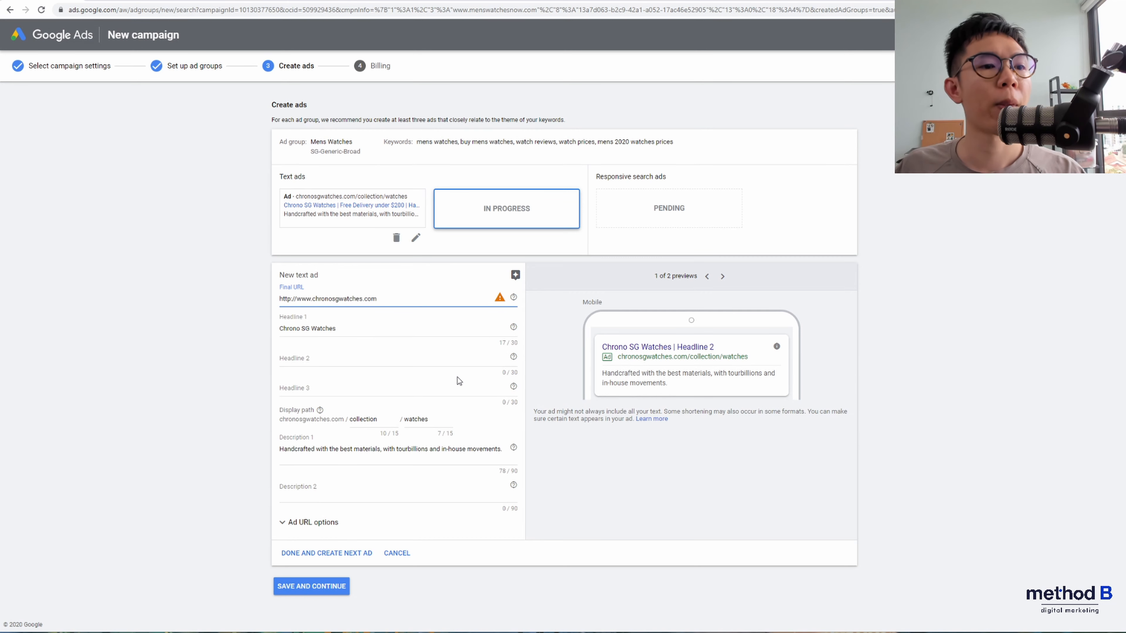
Save the second text ad without additional headlines or descriptions, and add extra headline fields to the responsive search ad.
left_click(319, 554)
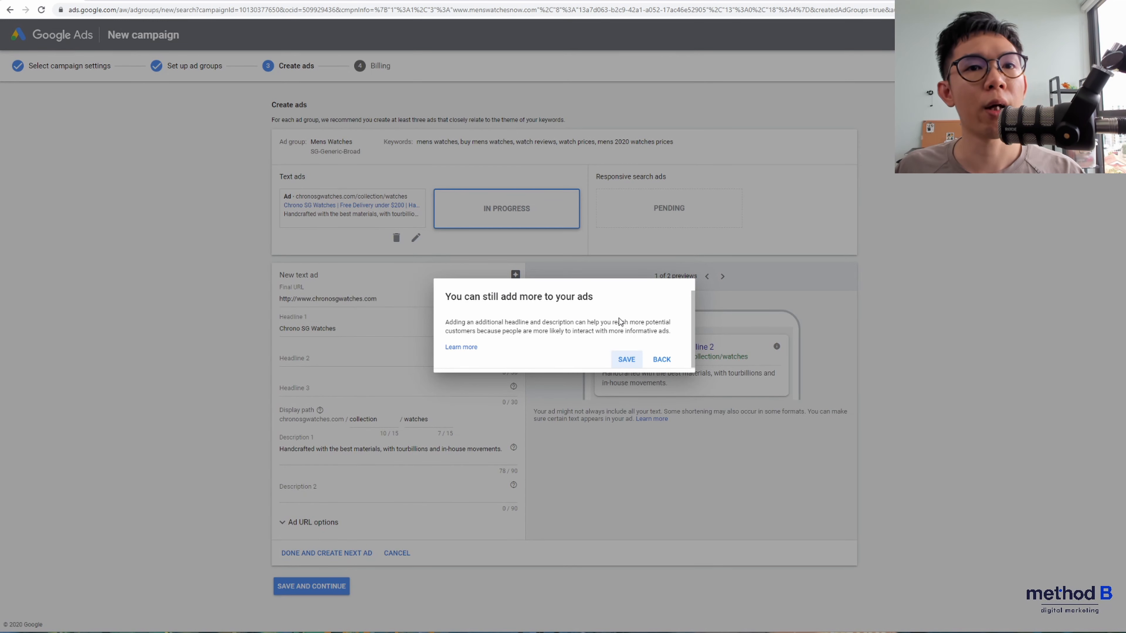
left_click(636, 364)
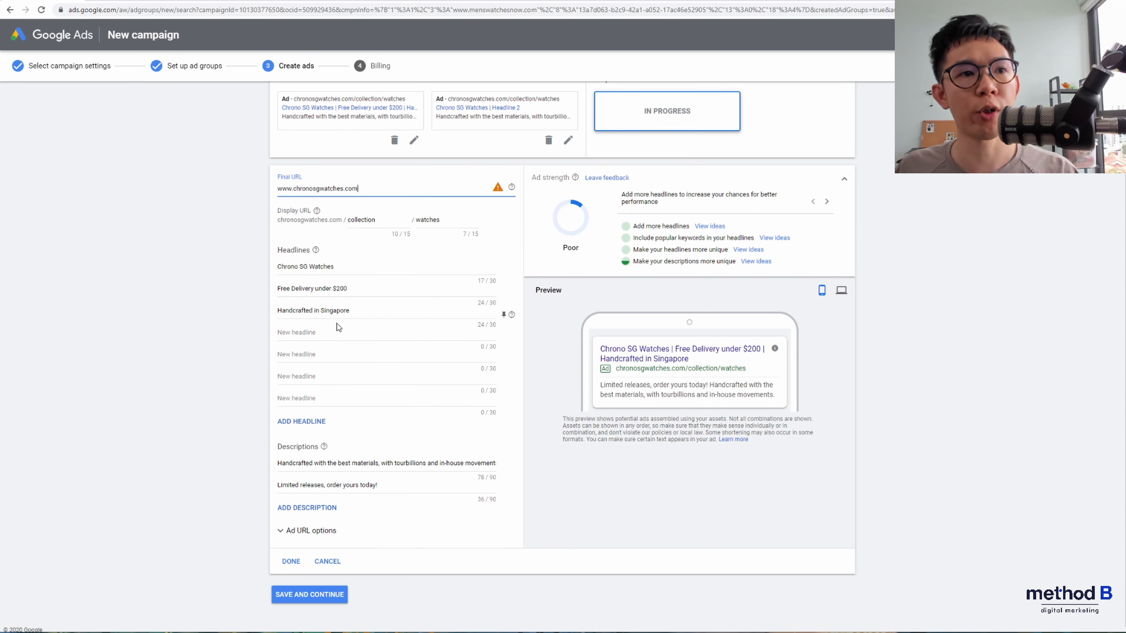
left_click(302, 422)
left_click(304, 443)
left_click(305, 464)
scroll(214, 473, "down", 2)
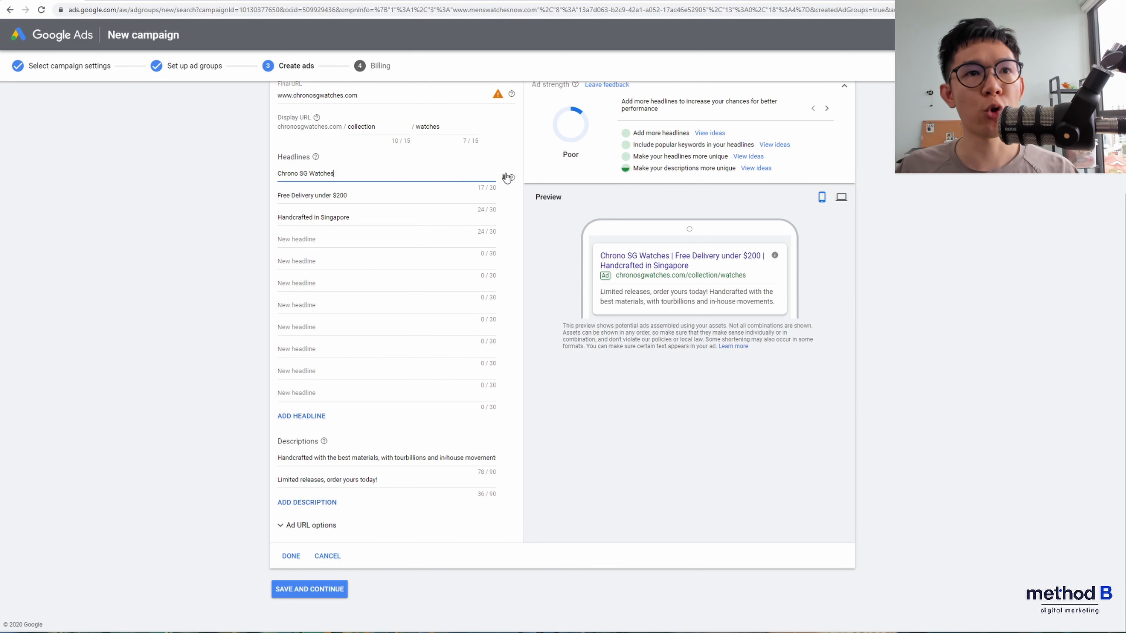
Pin the responsive search ad's headline "Chrono SG Watches" to position 1 and add extra description fields.
left_click(503, 178)
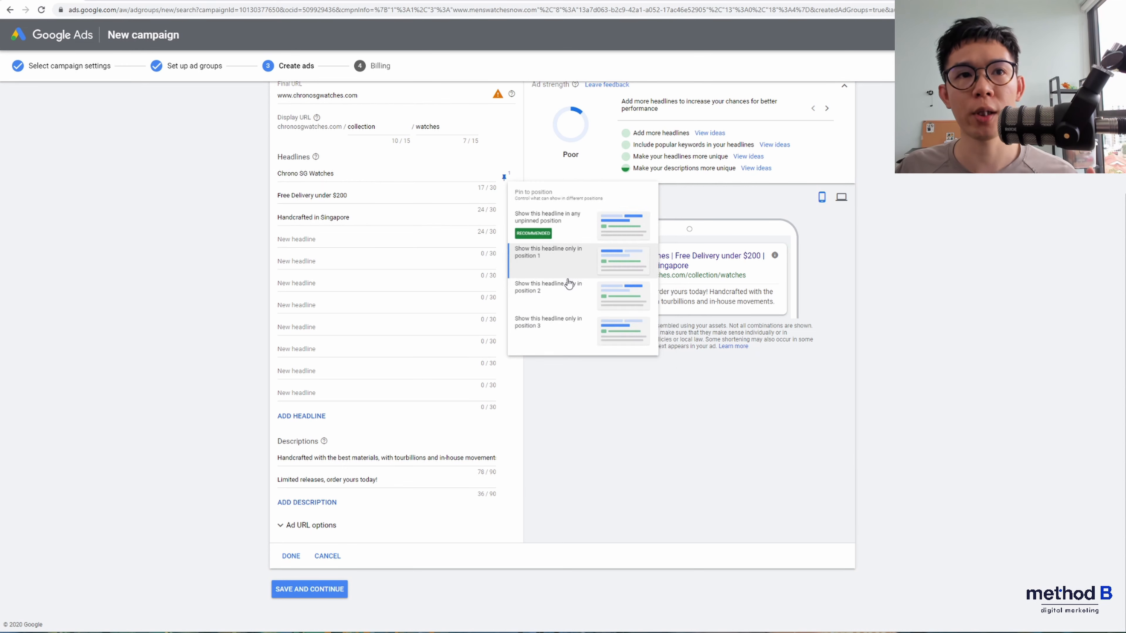
left_click(568, 283)
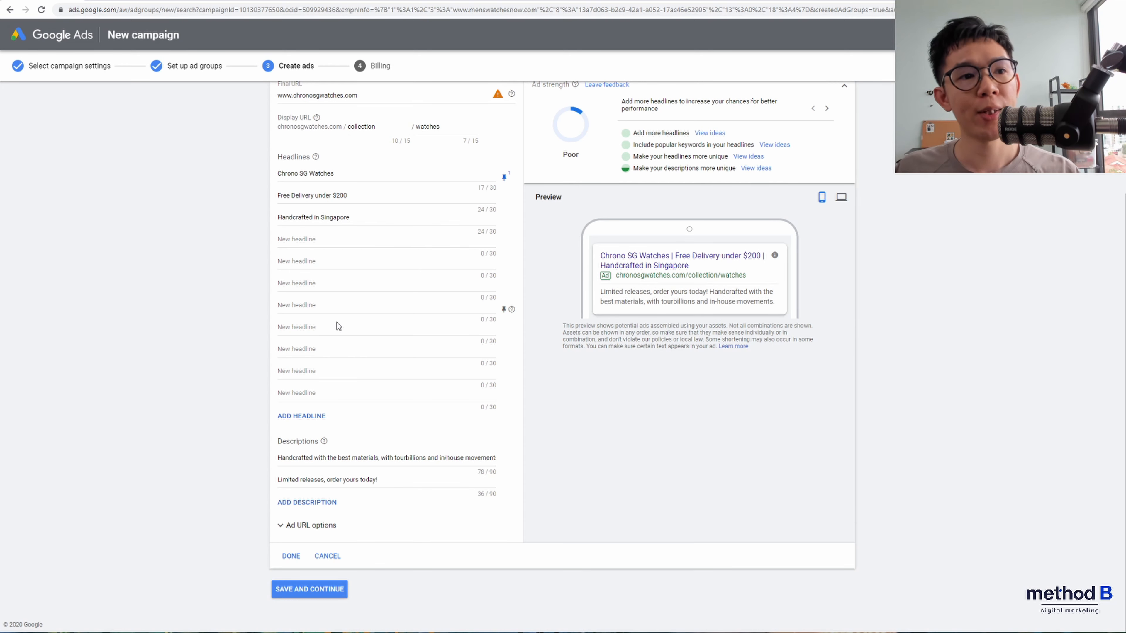
left_click(316, 501)
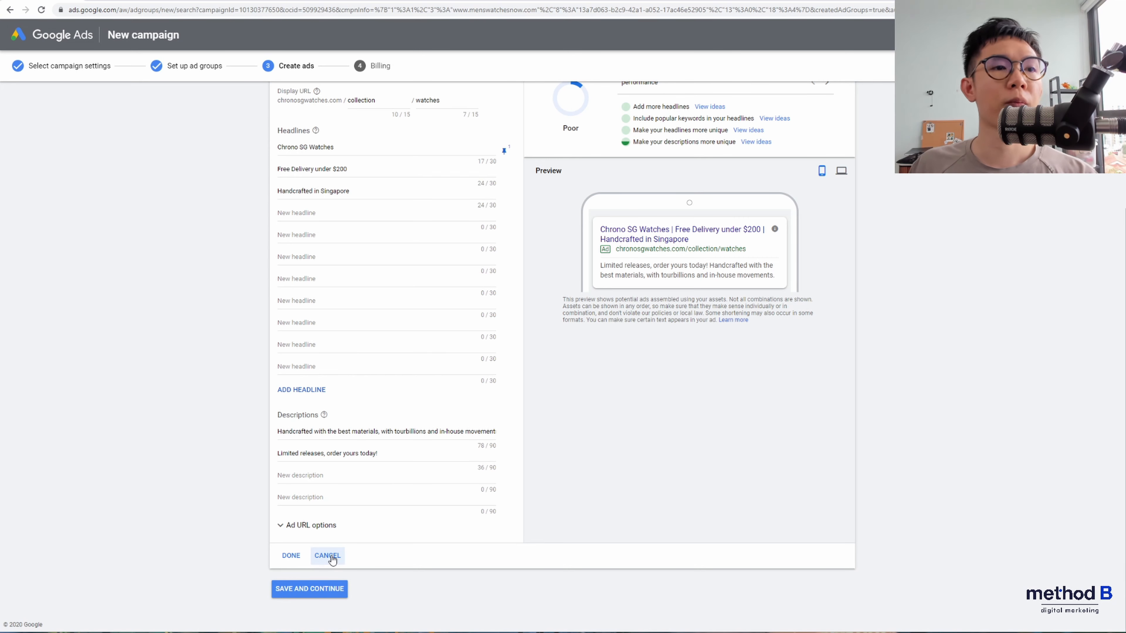
Delete the second text ad and cancel the responsive search ad draft.
scroll(341, 514, "up", 5)
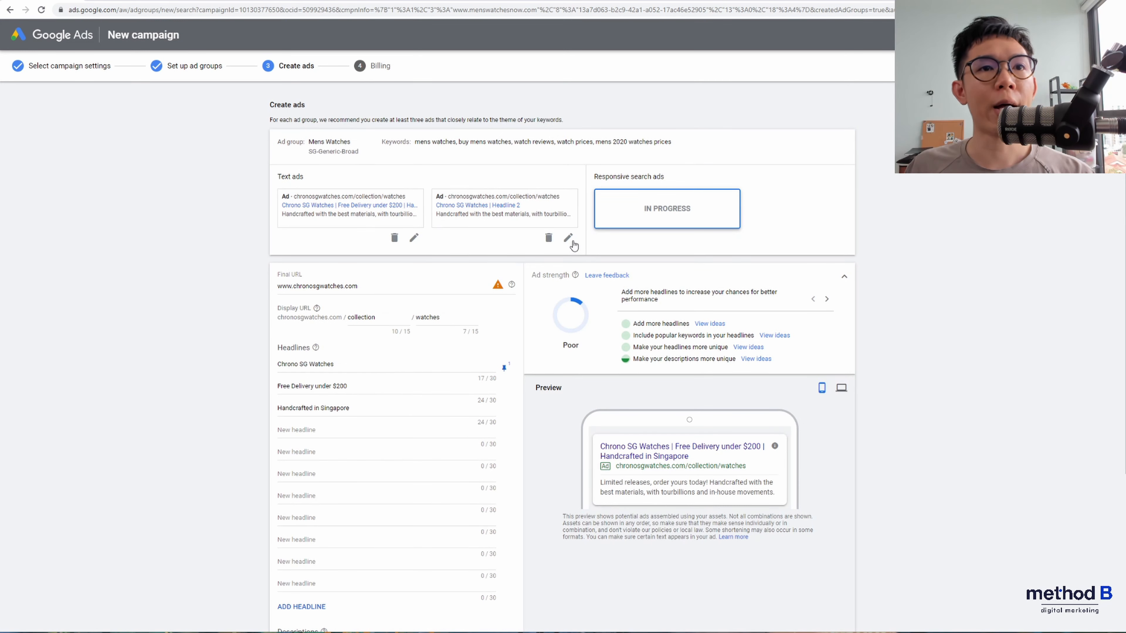
left_click(548, 238)
scroll(403, 407, "down", 5)
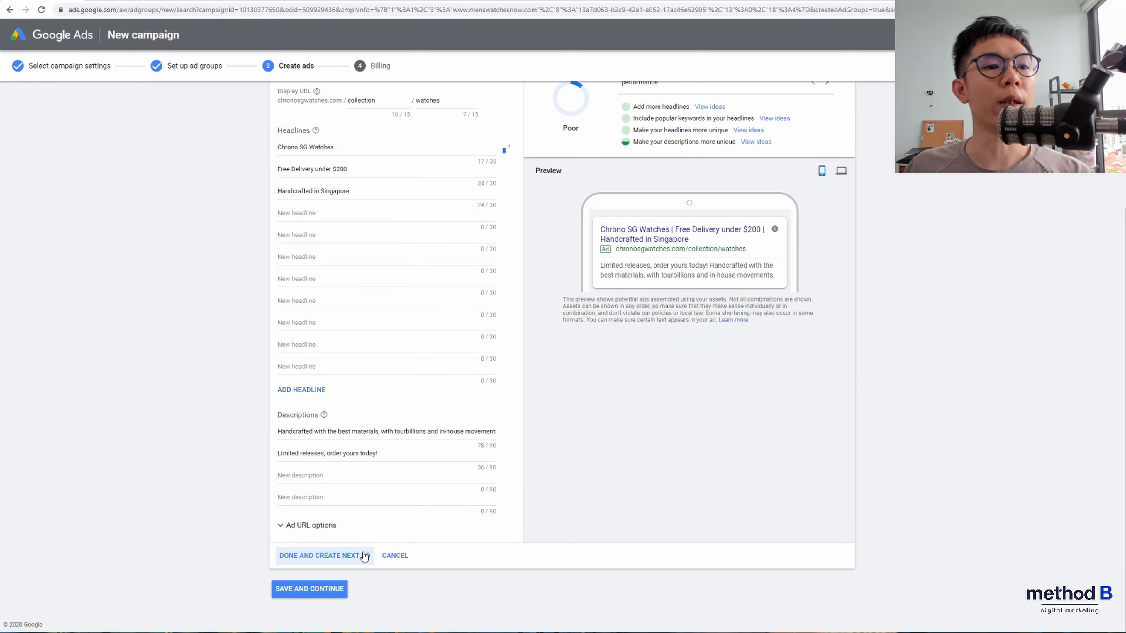
left_click(394, 557)
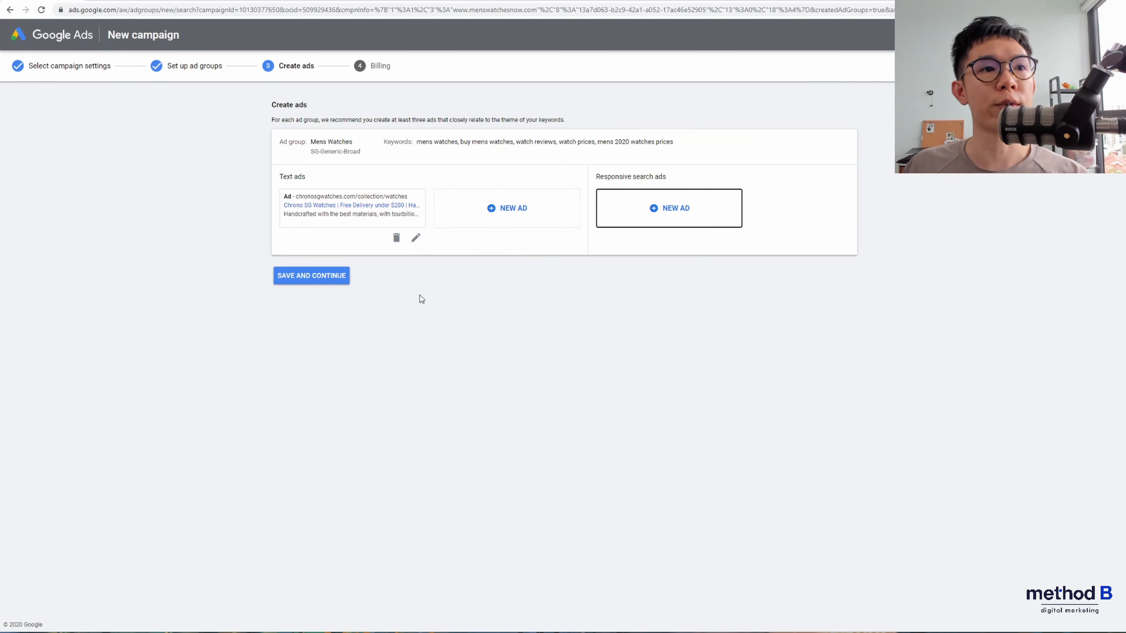
Save the ads, complete the campaign setup and open the account's list of campaigns.
left_click(330, 275)
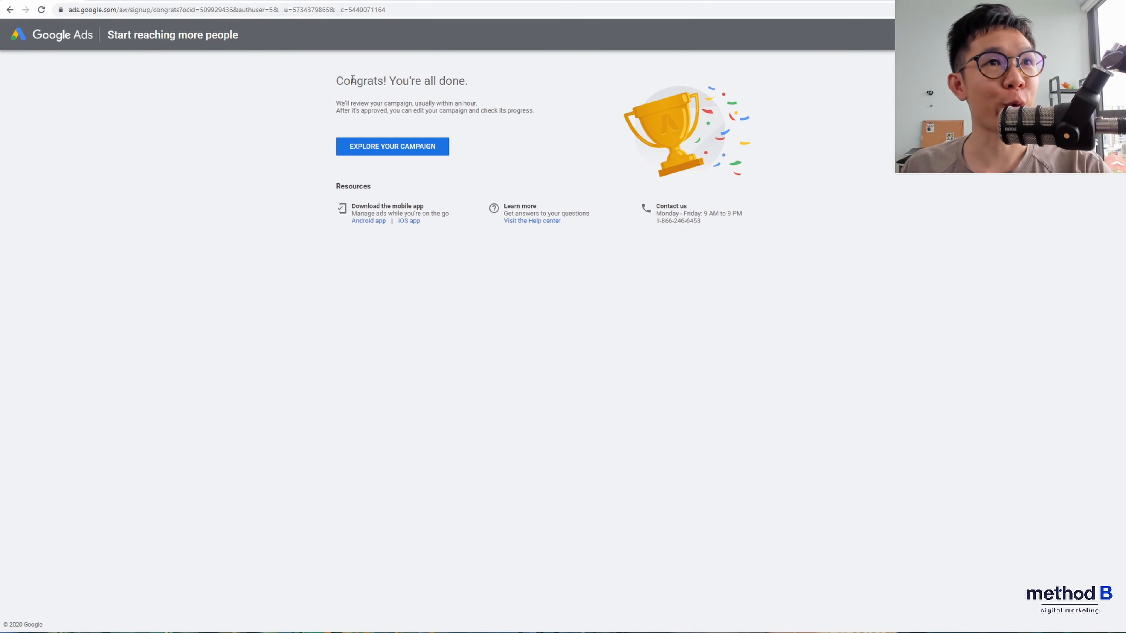
left_click(391, 149)
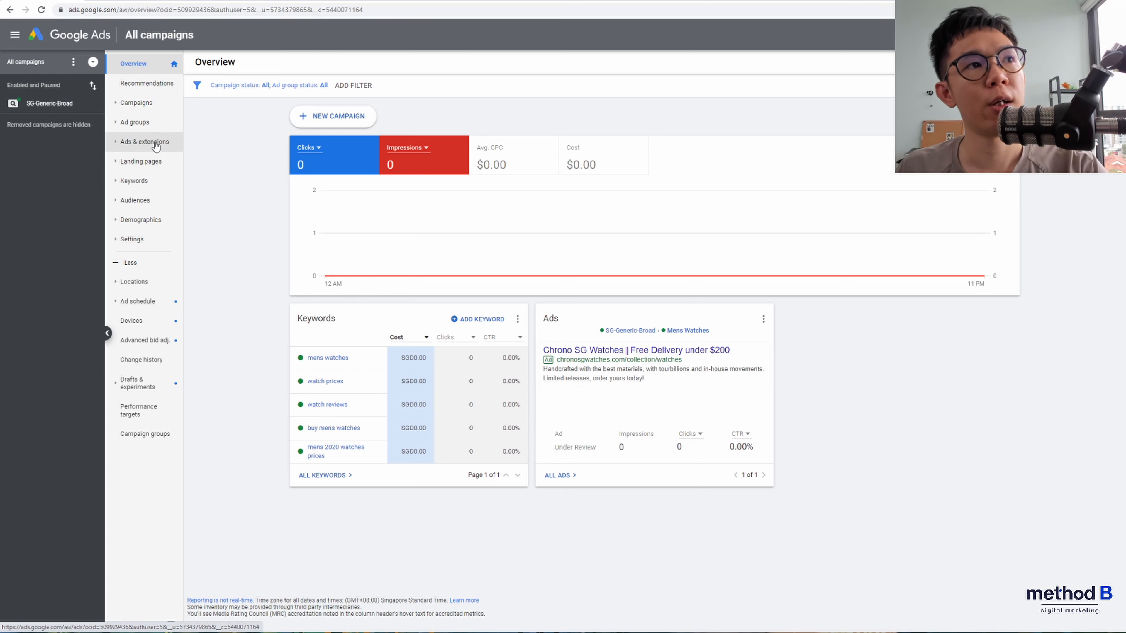
left_click(157, 110)
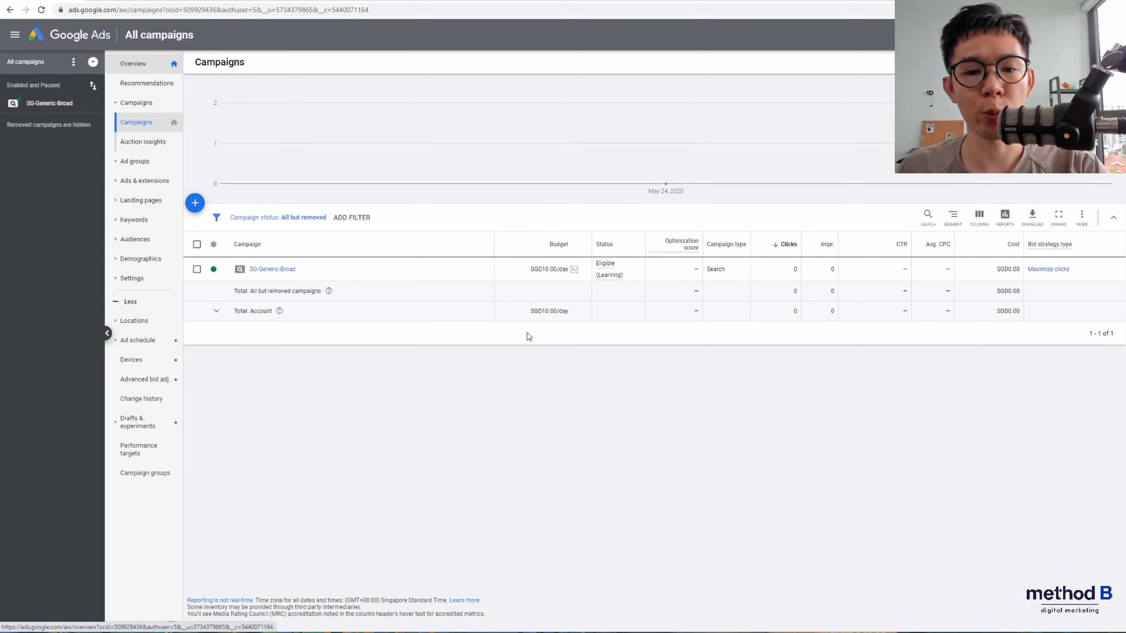
Set the status of the SG-Generic-Broad campaign to paused.
left_click(216, 274)
left_click(221, 289)
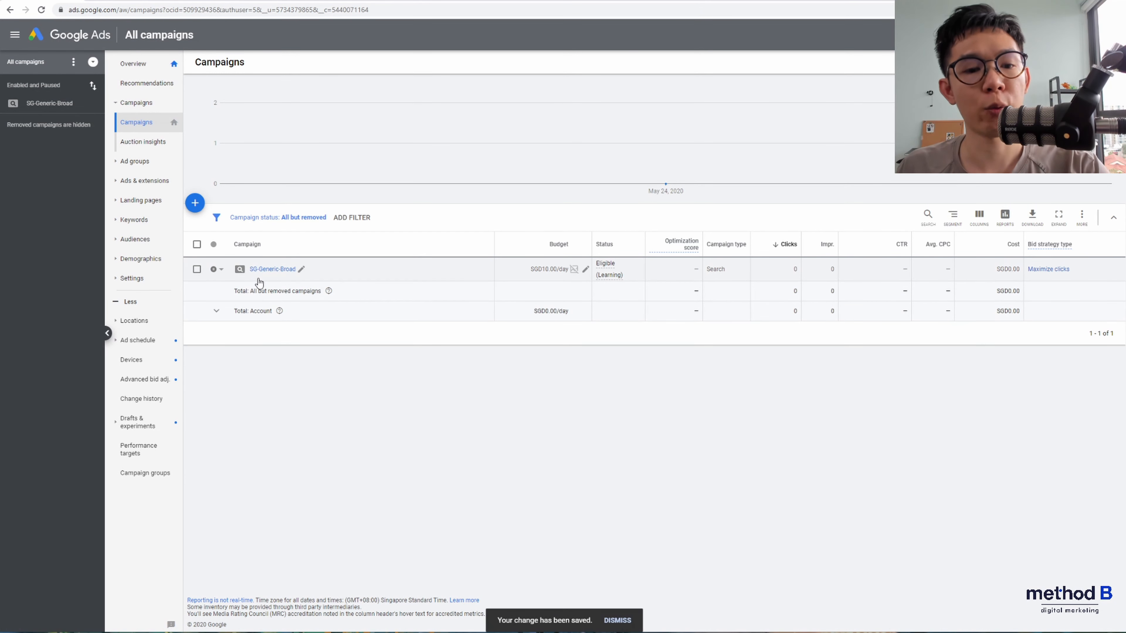
left_click(217, 273)
left_click(228, 274)
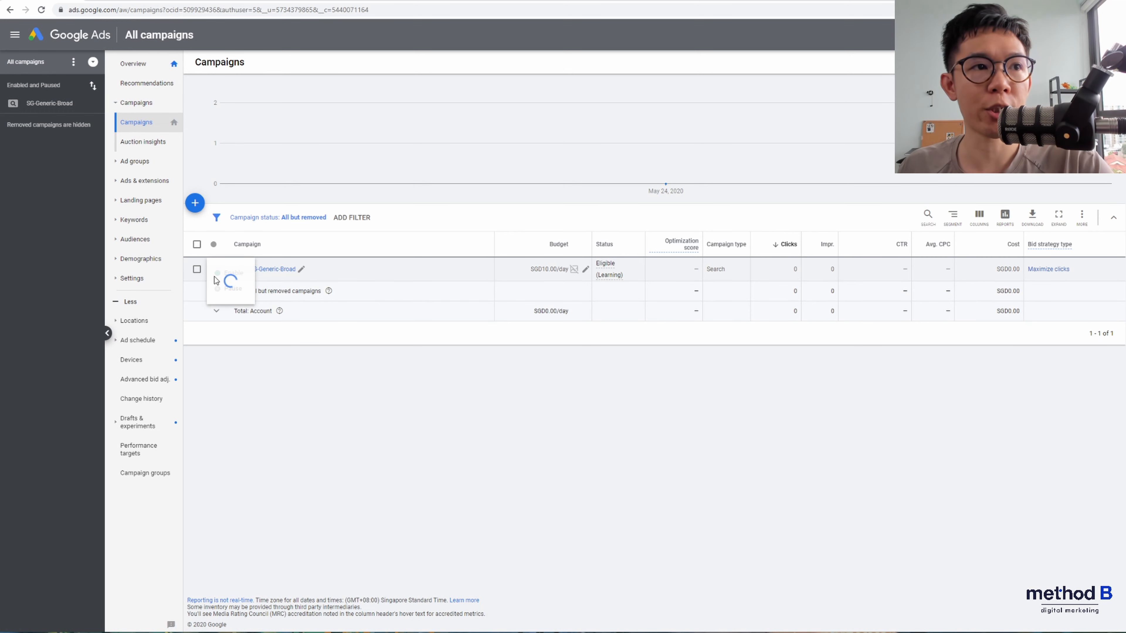
left_click(220, 275)
left_click(227, 290)
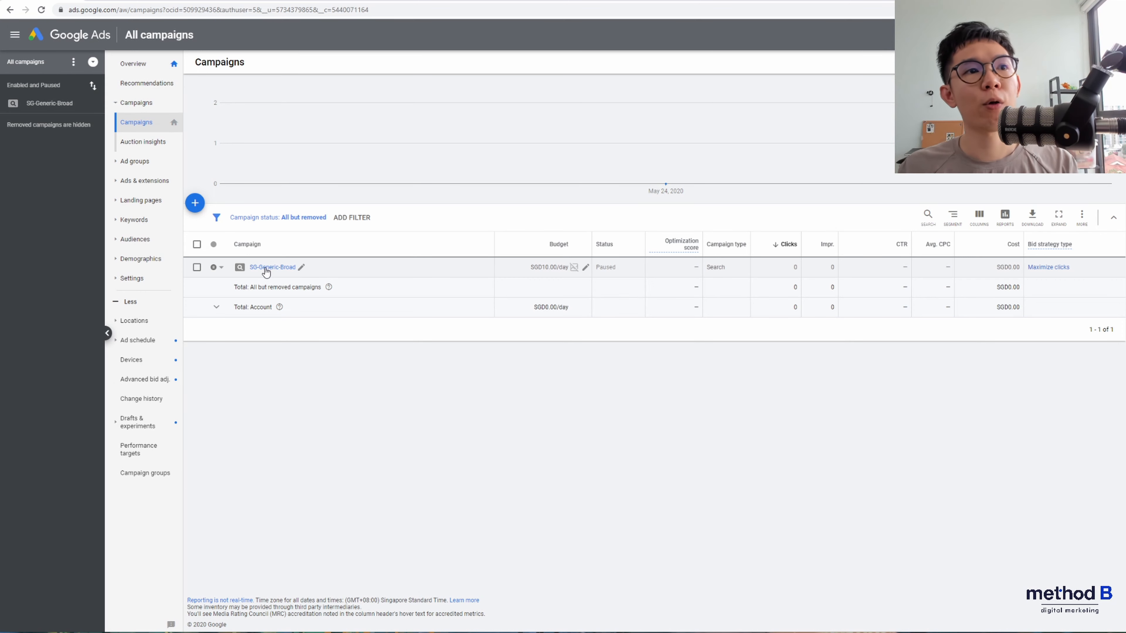
Open the SG-Generic-Broad campaign and view the search keywords of its Mens Watches ad group.
left_click(266, 268)
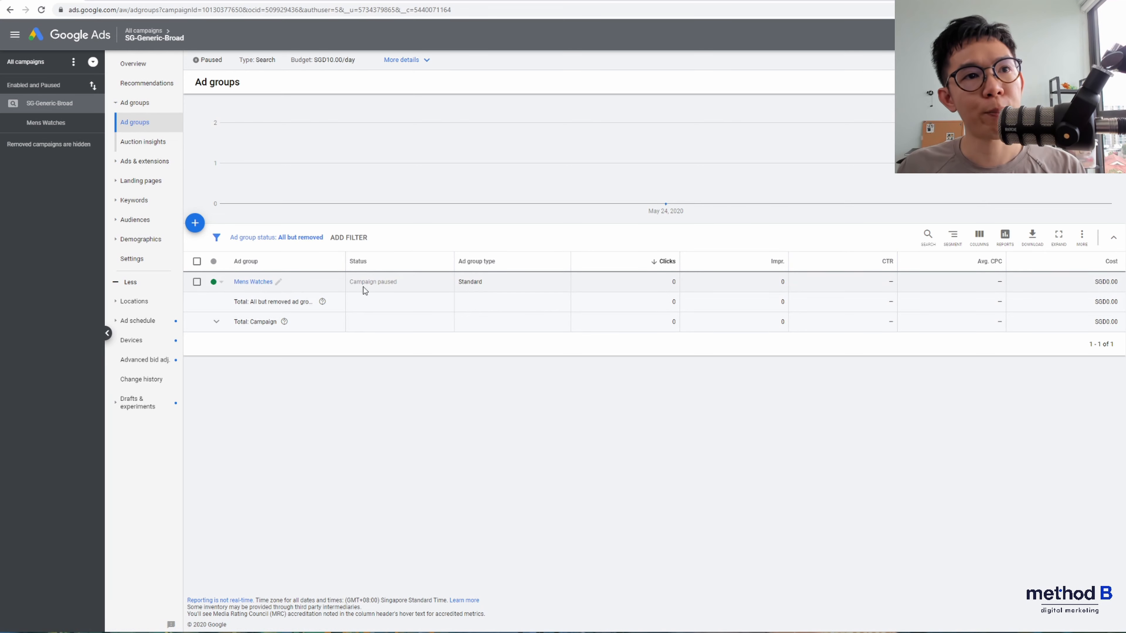
left_click(254, 283)
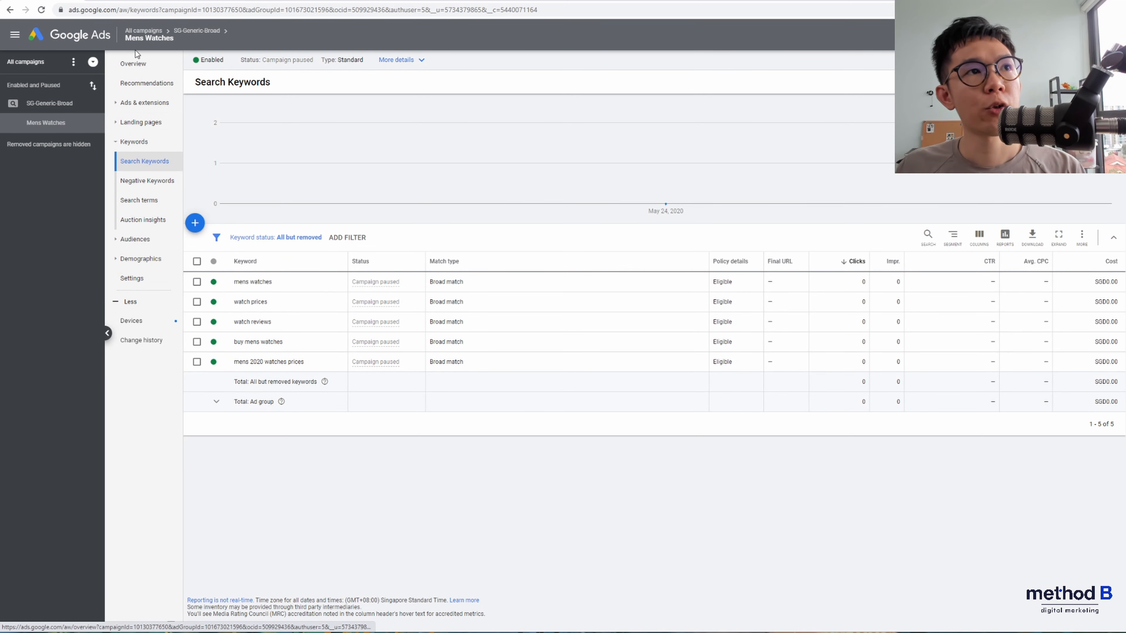
mouse_move(139, 35)
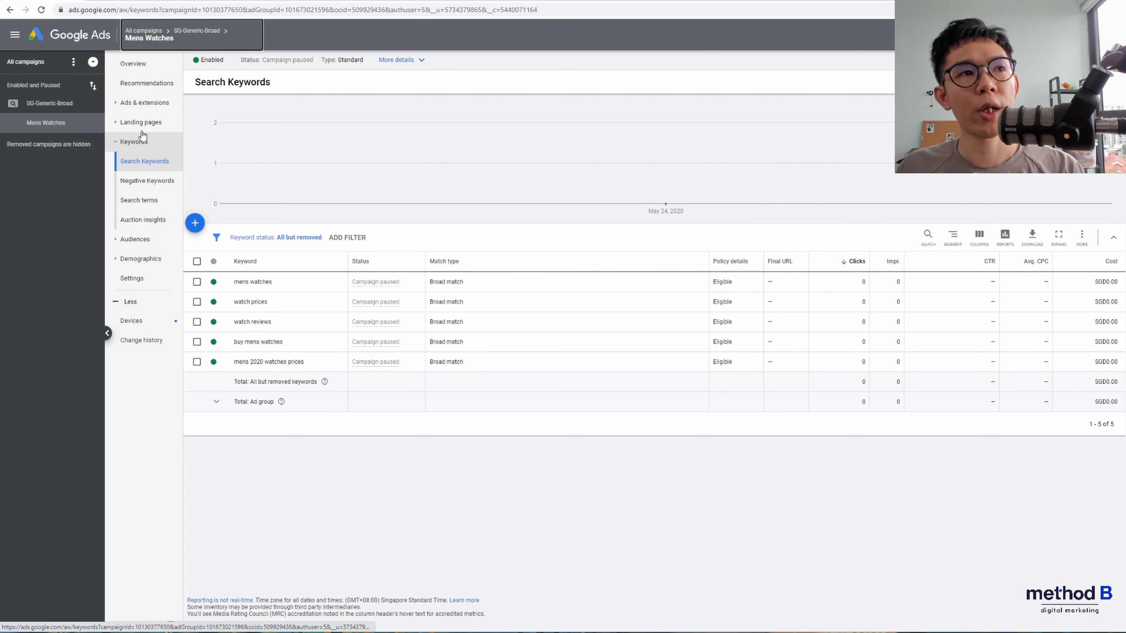
View the Mens Watches ads, inspect the text ad's fields without saving, and look at the ad types available to add.
left_click(148, 109)
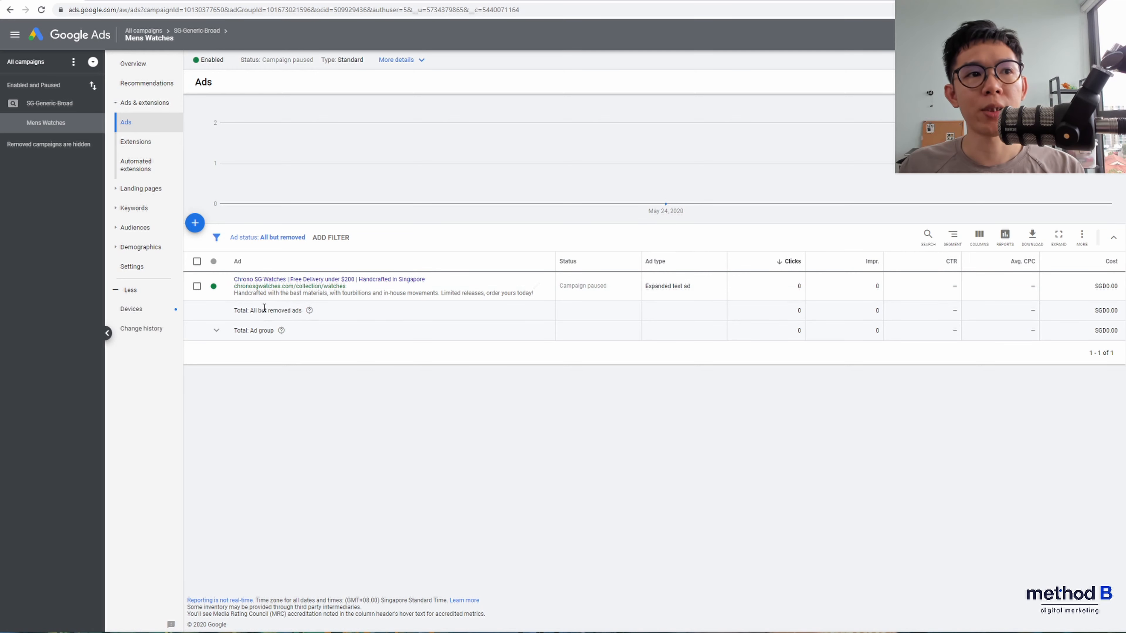
left_click(535, 289)
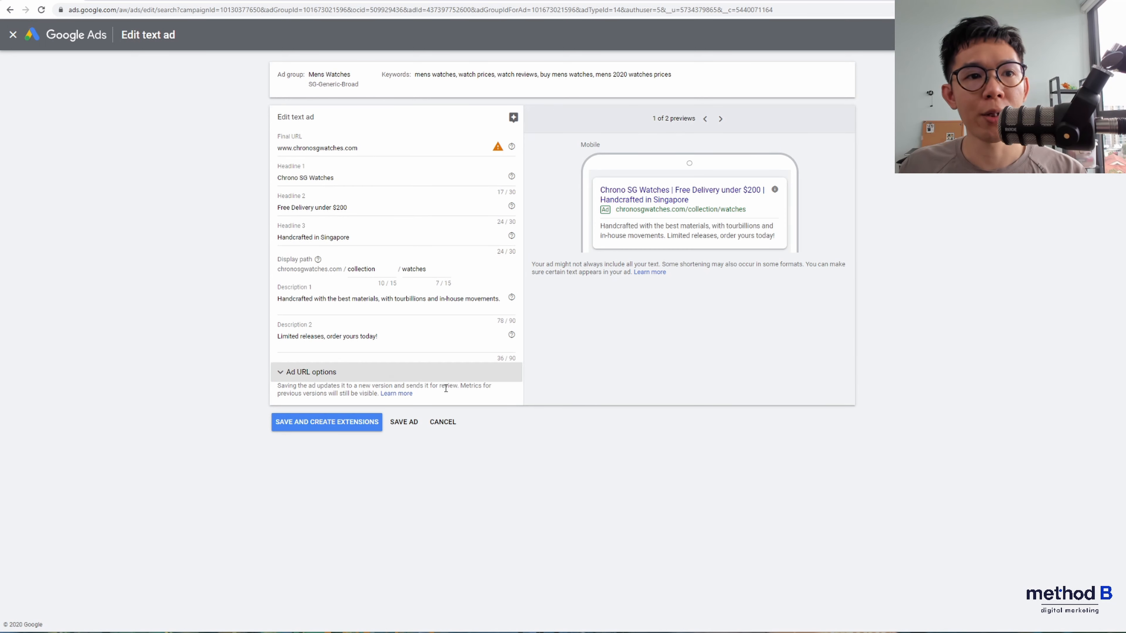
left_click(444, 423)
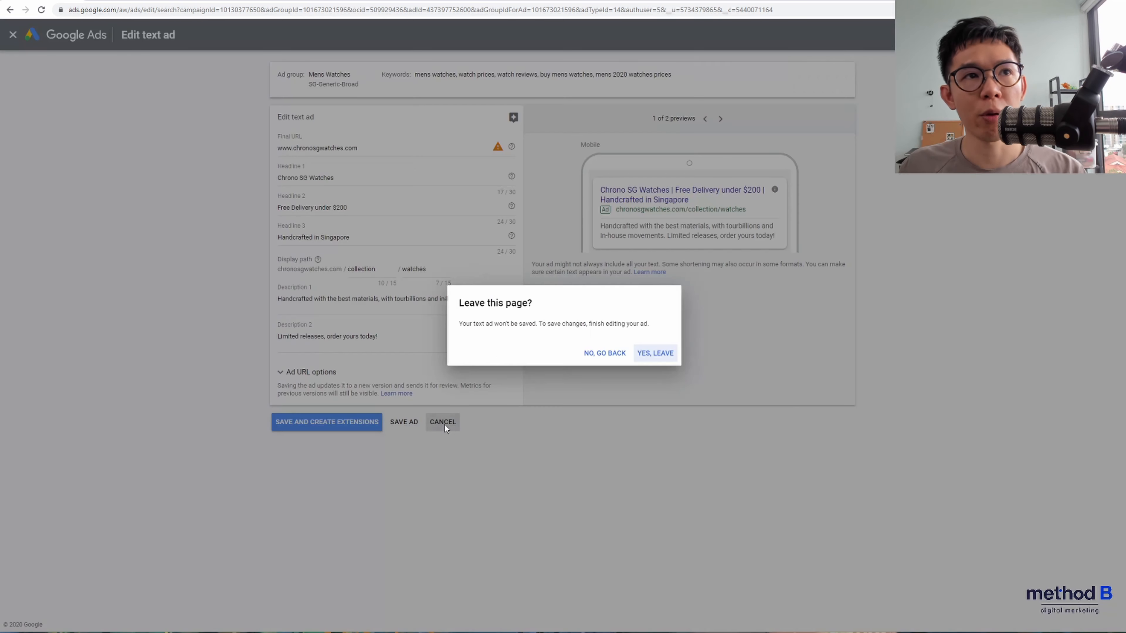
left_click(644, 353)
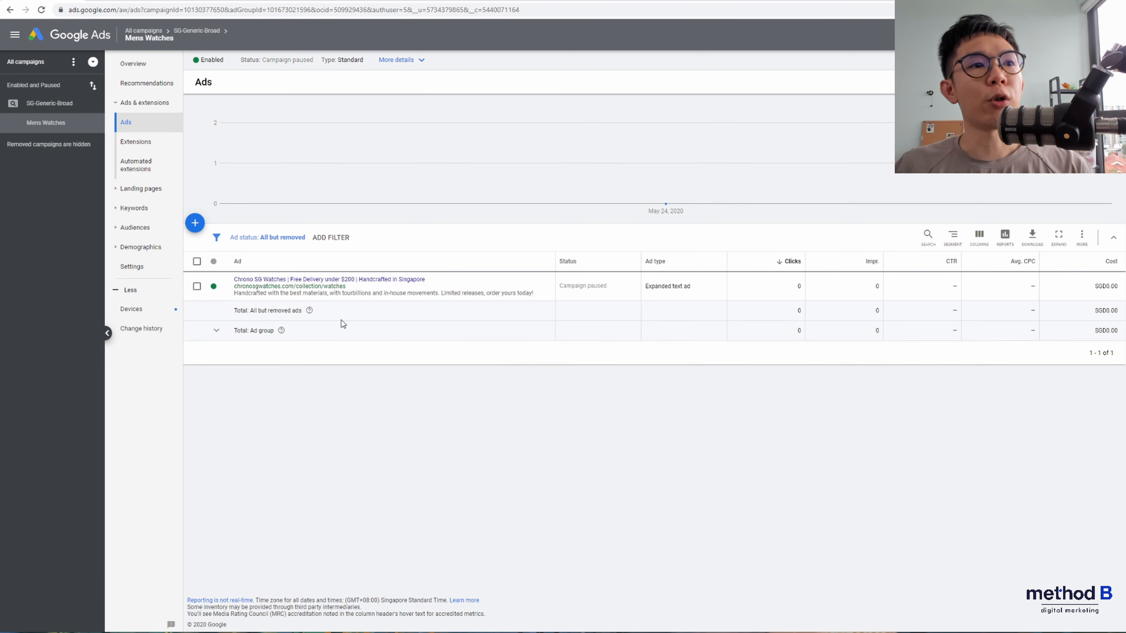
left_click(200, 224)
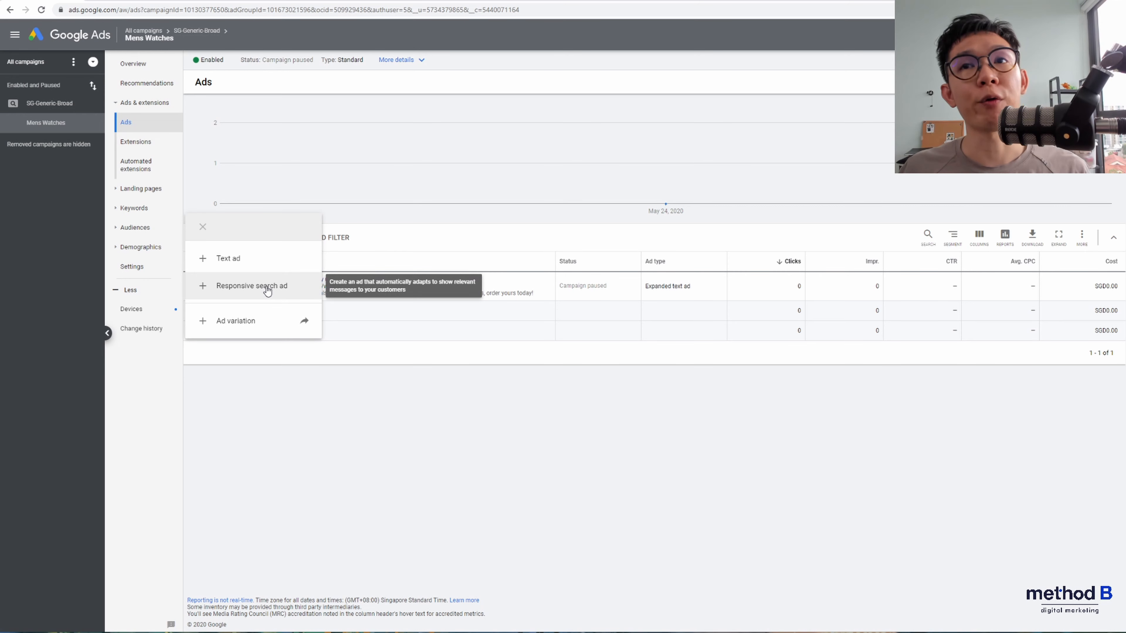
left_click(362, 163)
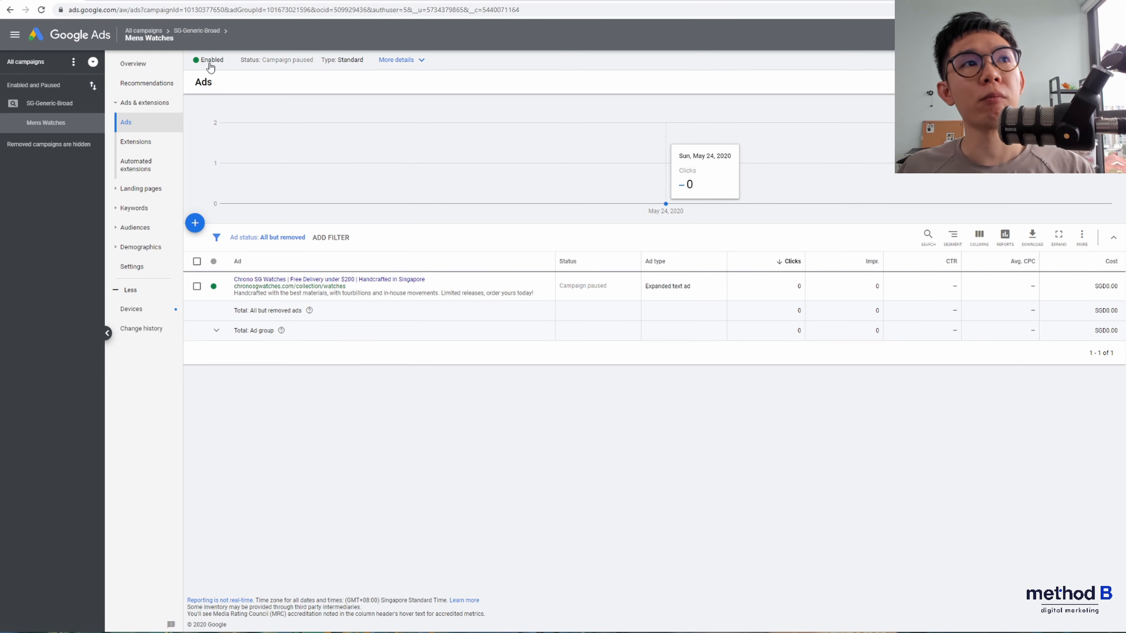
Return to all campaigns, go to the account's shared negative keyword lists and start a new list.
left_click(152, 32)
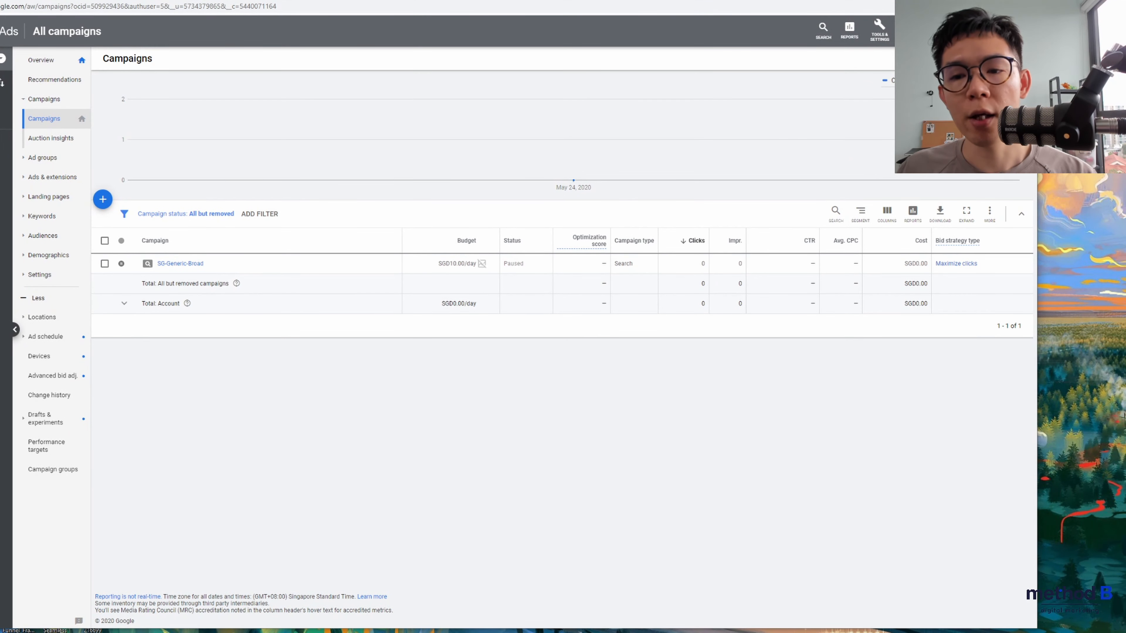
left_click(879, 35)
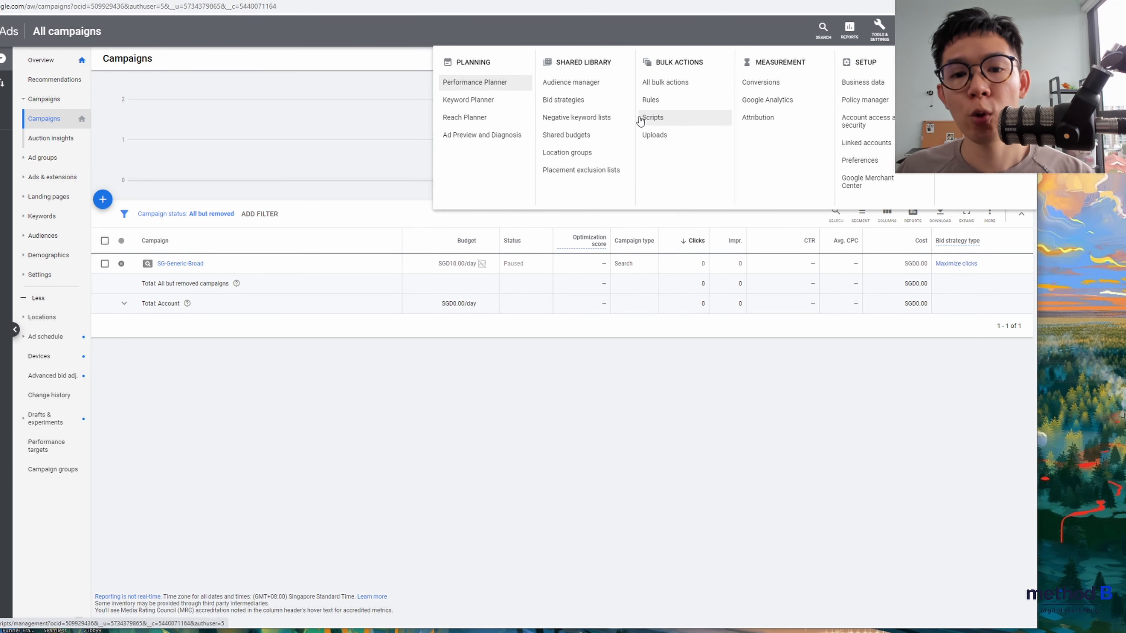
left_click(607, 127)
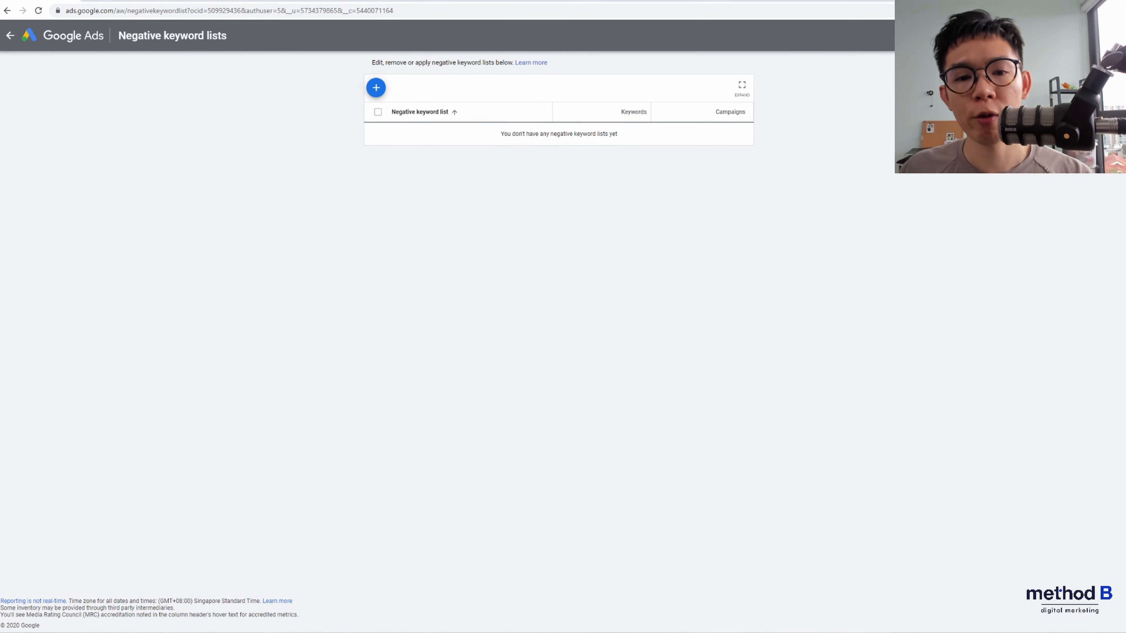
left_click(375, 87)
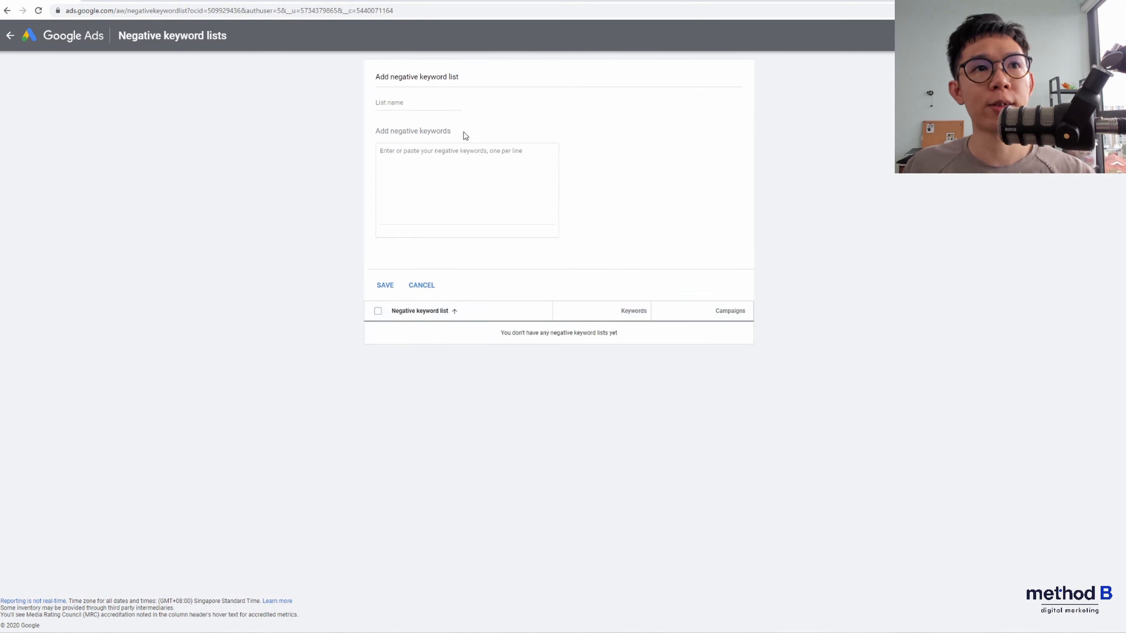
Enter jobs, career, pay and tutorial as negative keywords in the new list, one per line.
left_click(468, 172)
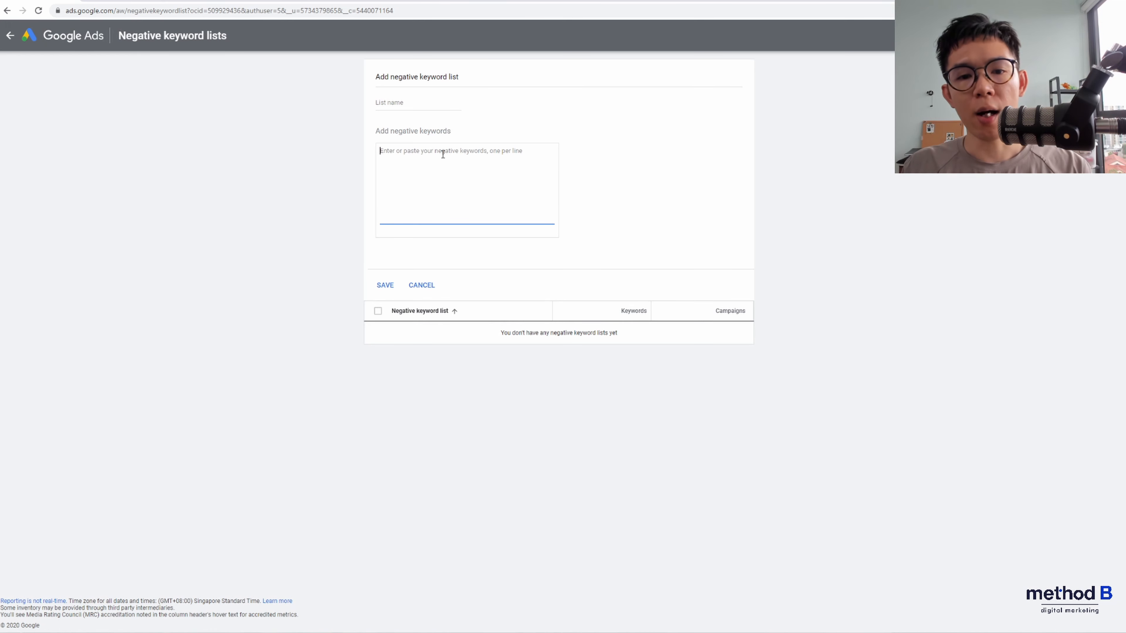
type("1")
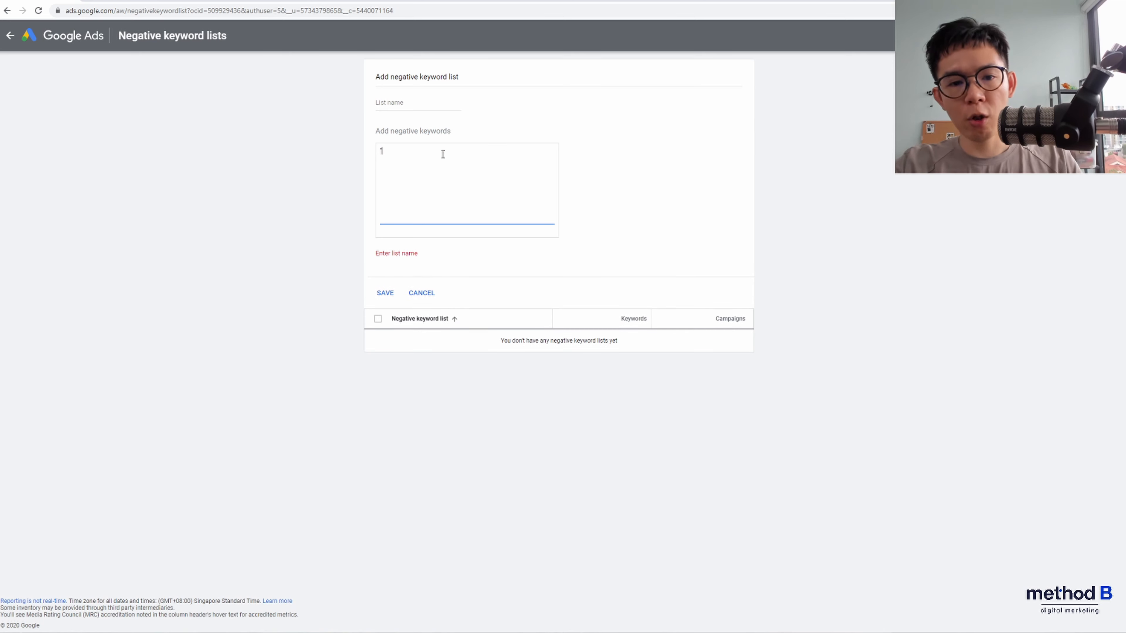
key("BackSpace")
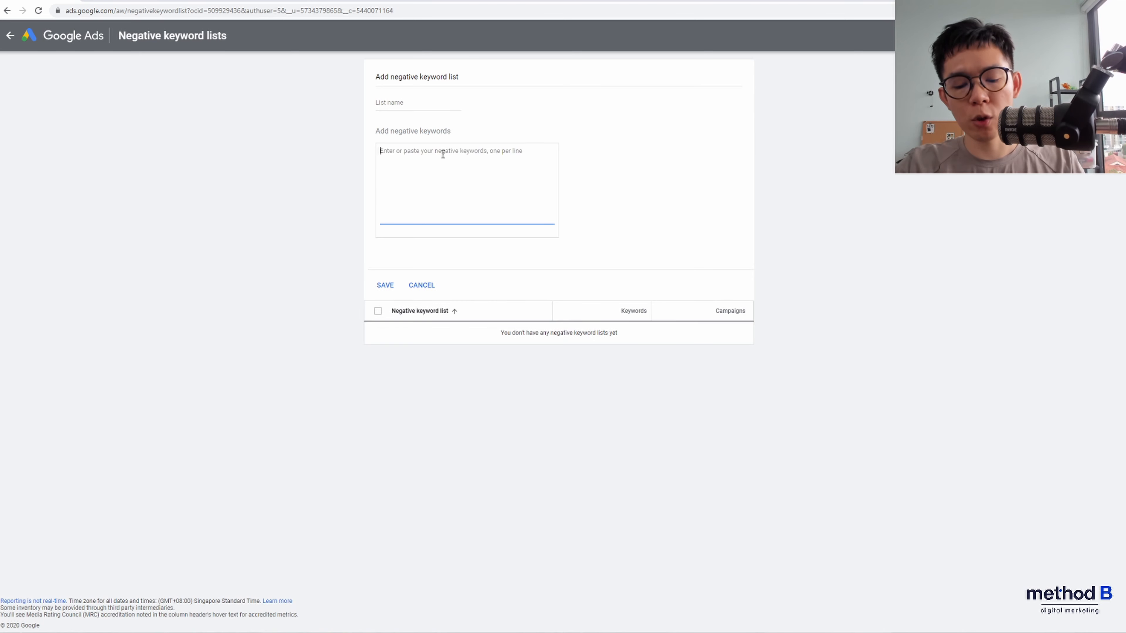
type("jobs ")
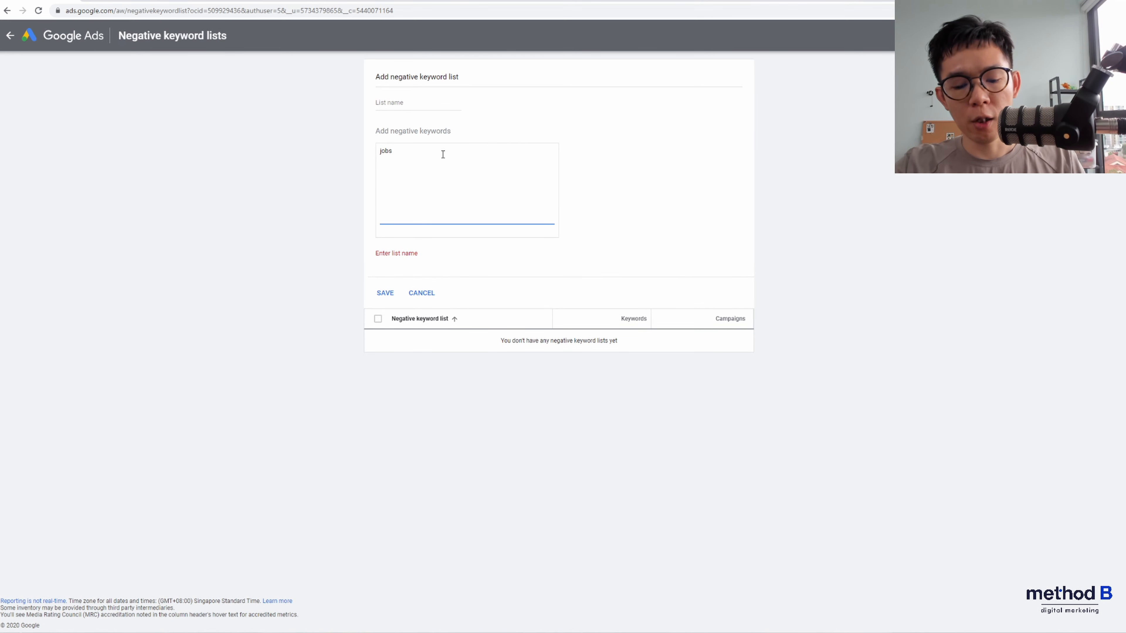
type("career")
key("Return")
type("pay")
key("Return")
type("tutorial")
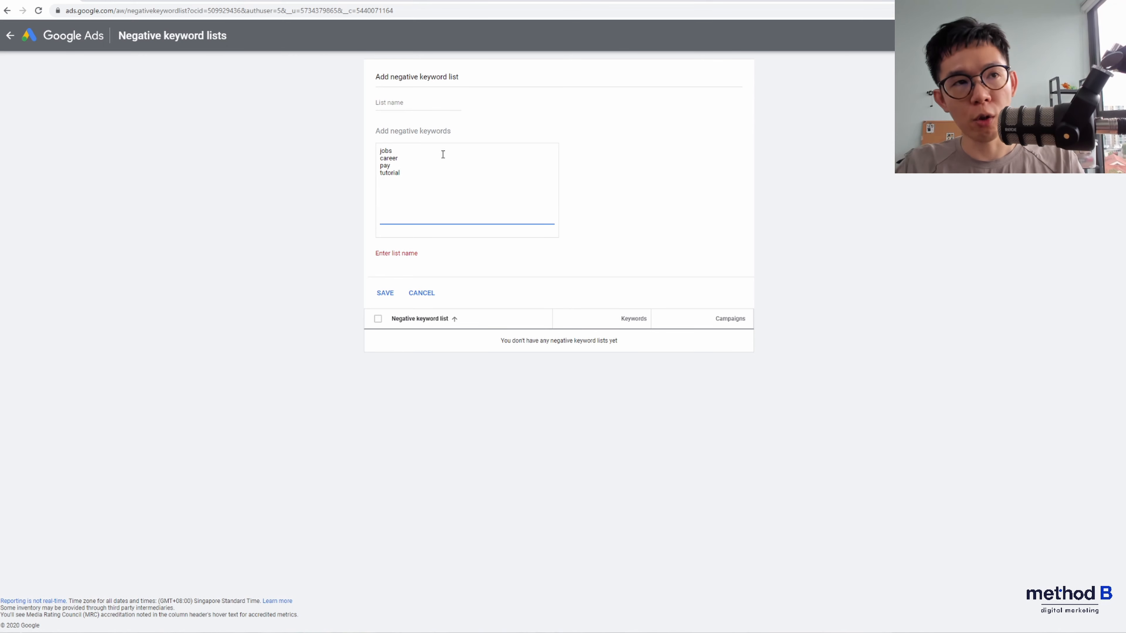
Add the negative keywords casio and clothings on separate lines below tutorial.
key("Return")
type("casio")
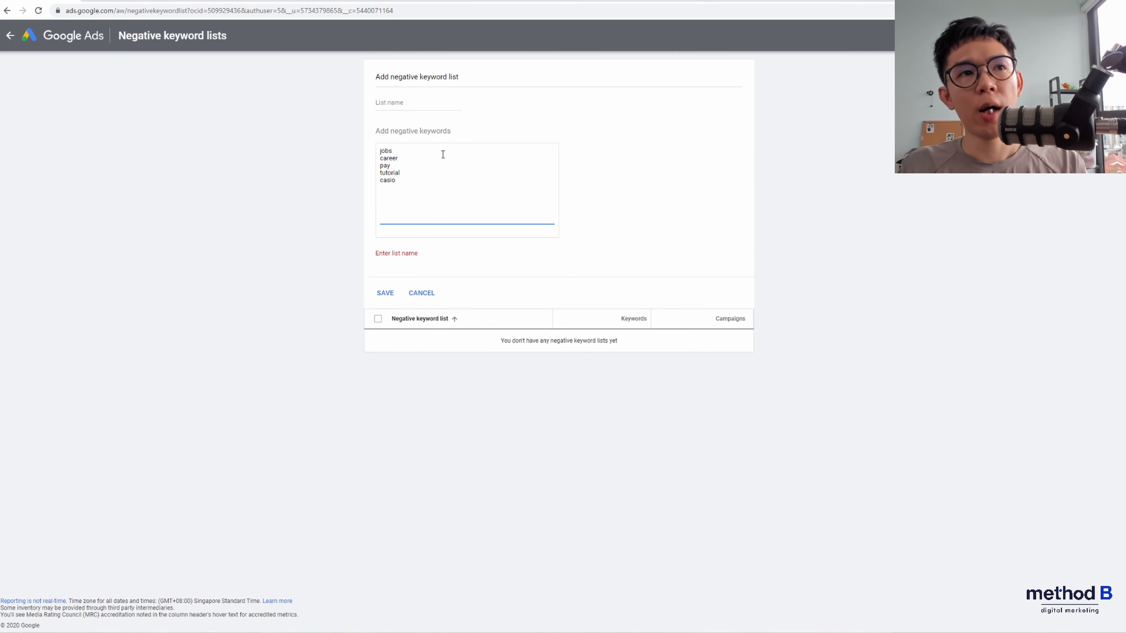
key("Return")
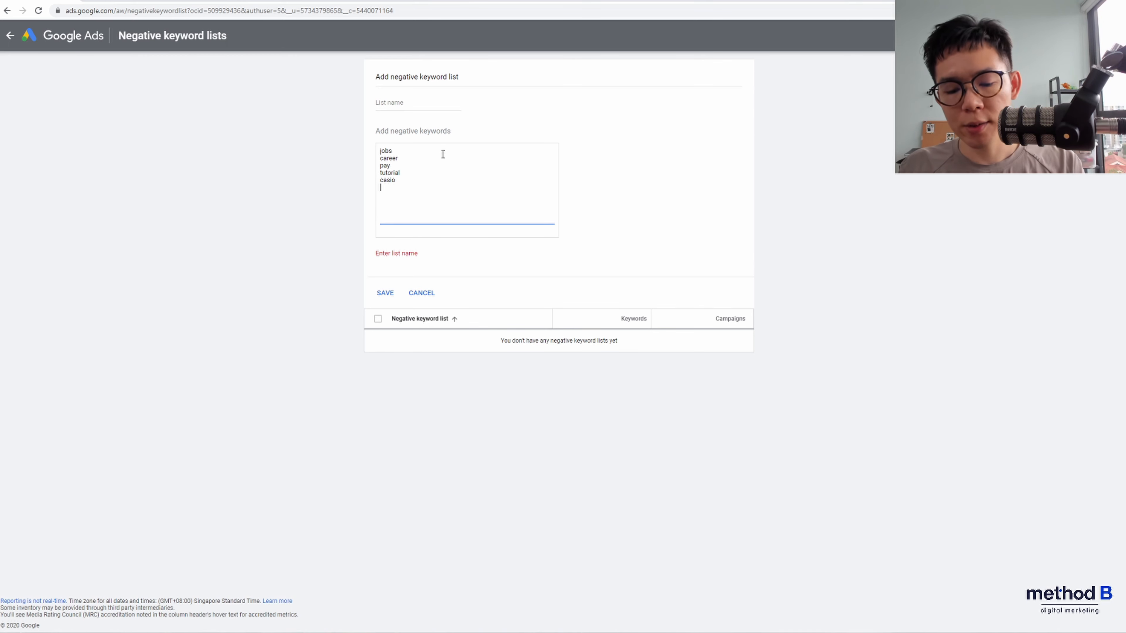
type("clothin")
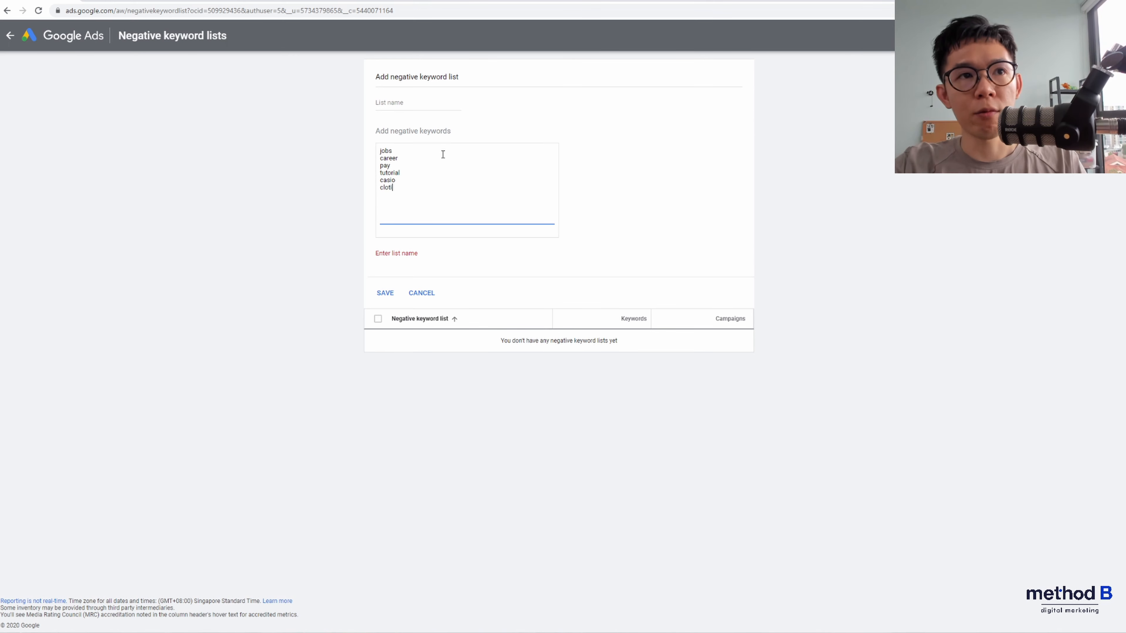
type("gs")
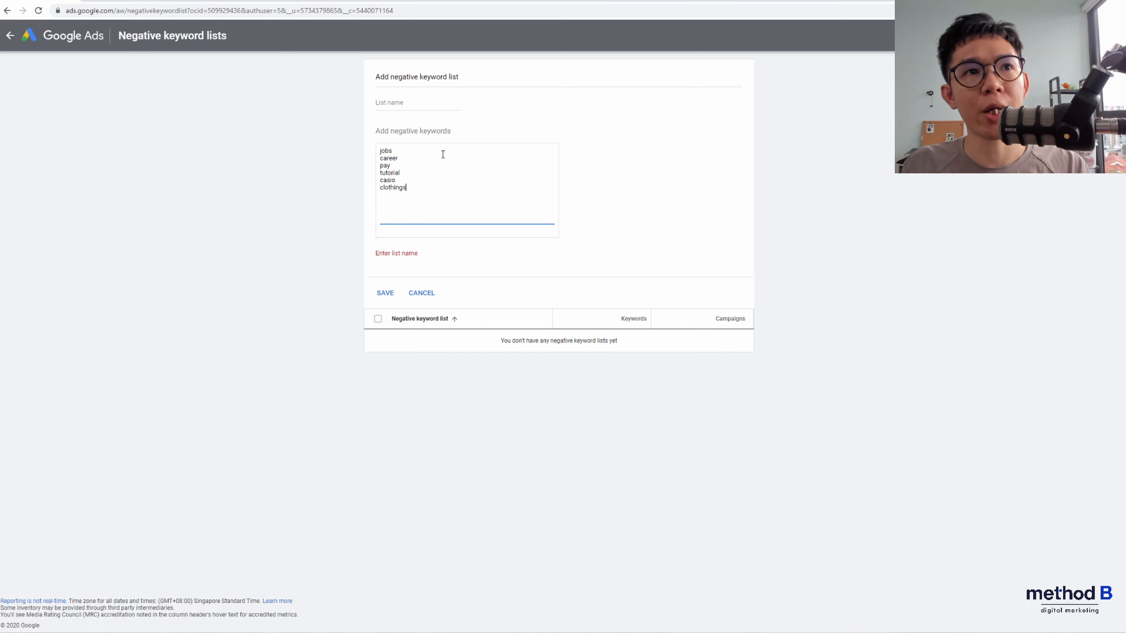
Add job salary, login faq and return policy as further negative keywords, one per line at the end of the list.
key("Up")
key("Up")
key("Up")
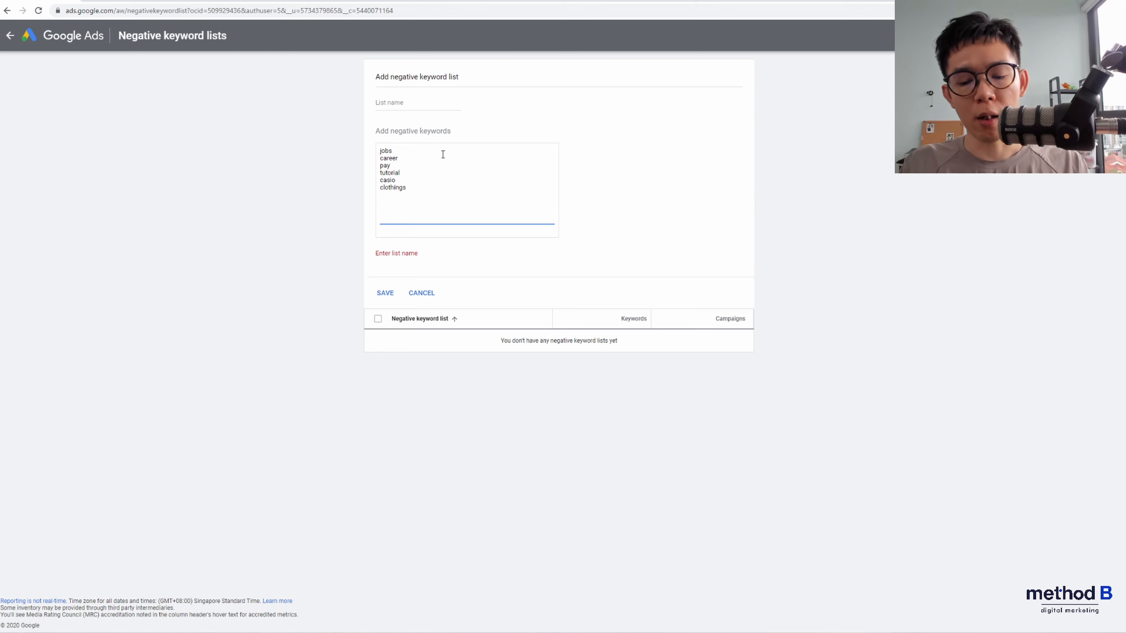
key("Return")
type("job salar")
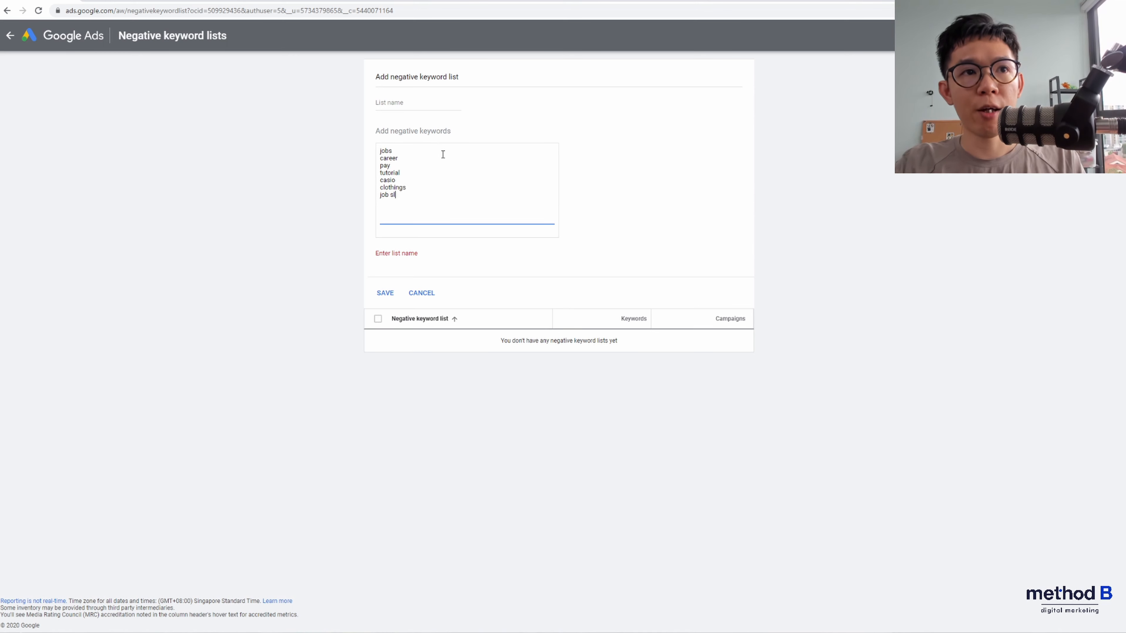
type("y")
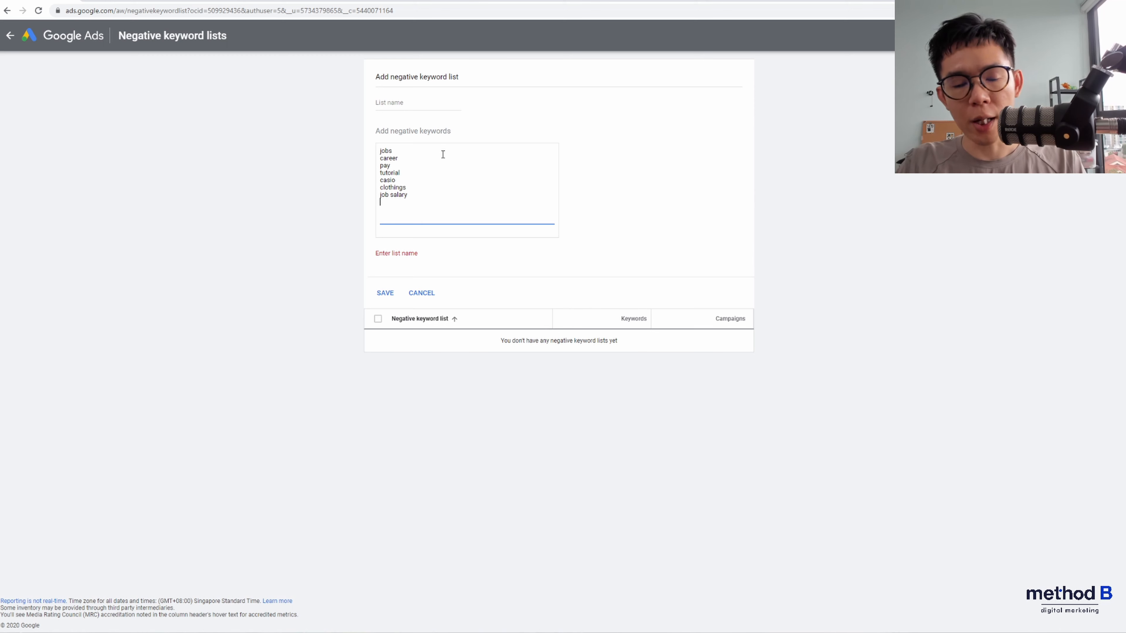
type("login")
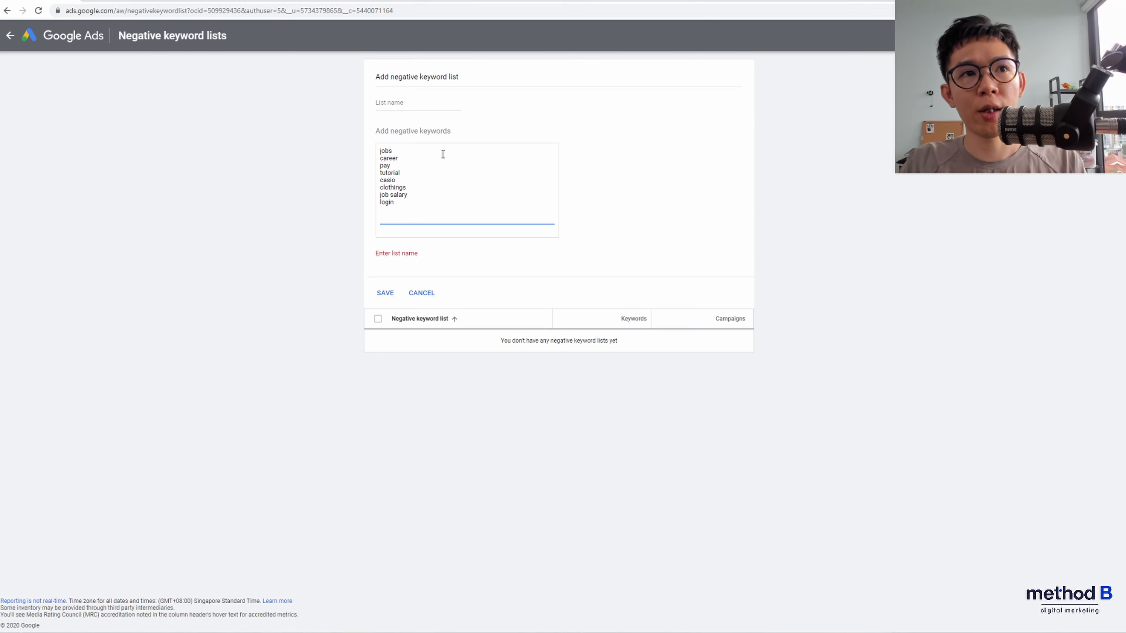
type(" fa")
key("Tab")
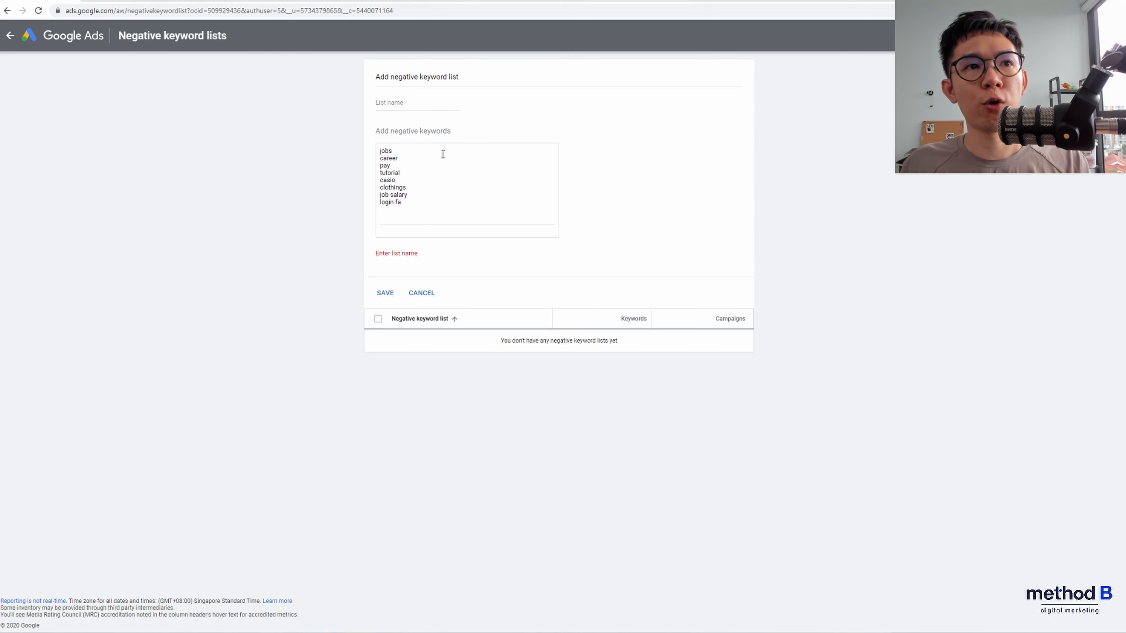
left_click(432, 202)
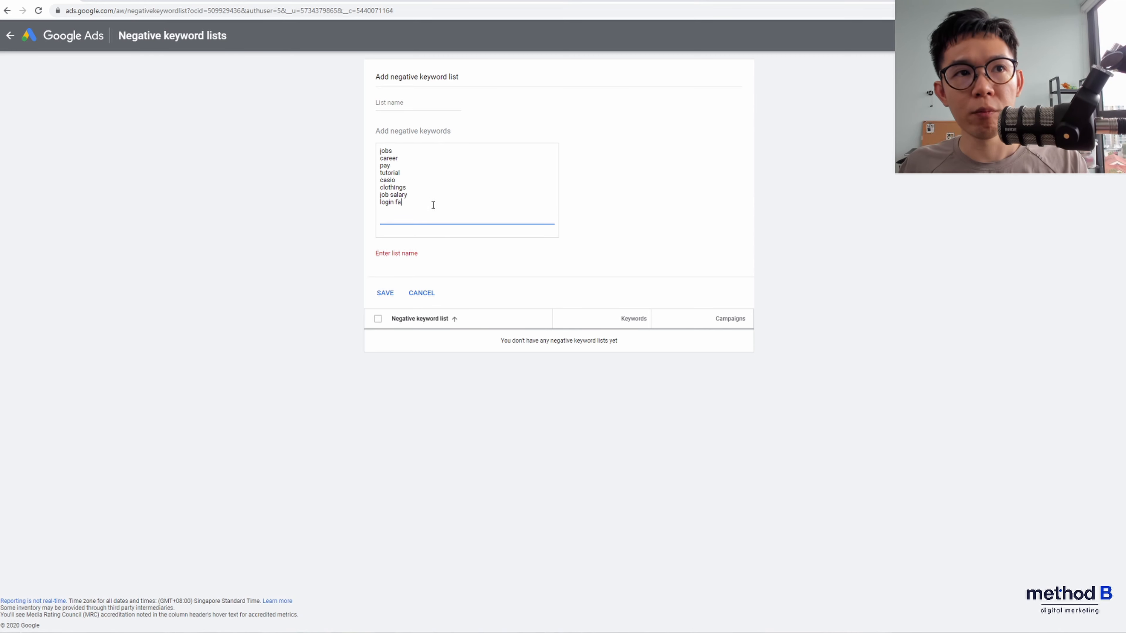
type("q")
key("Return")
type("return policy")
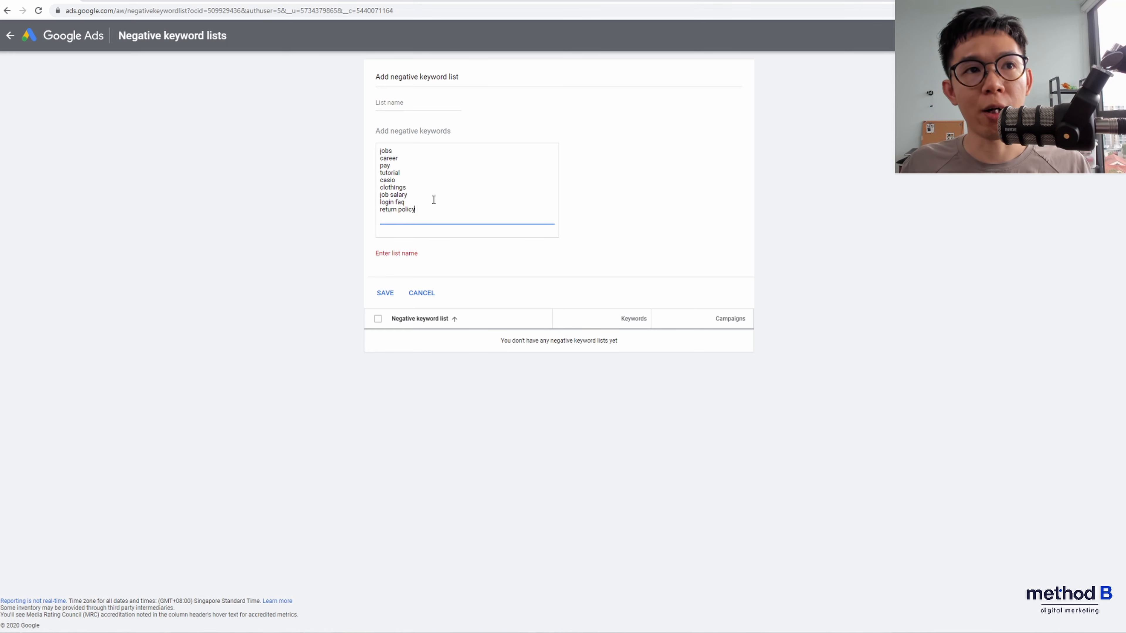
Enclose the negative keywords clothings, job salary, login faq and return policy each in double quotation marks.
key("Left")
key("Left")
key("Left")
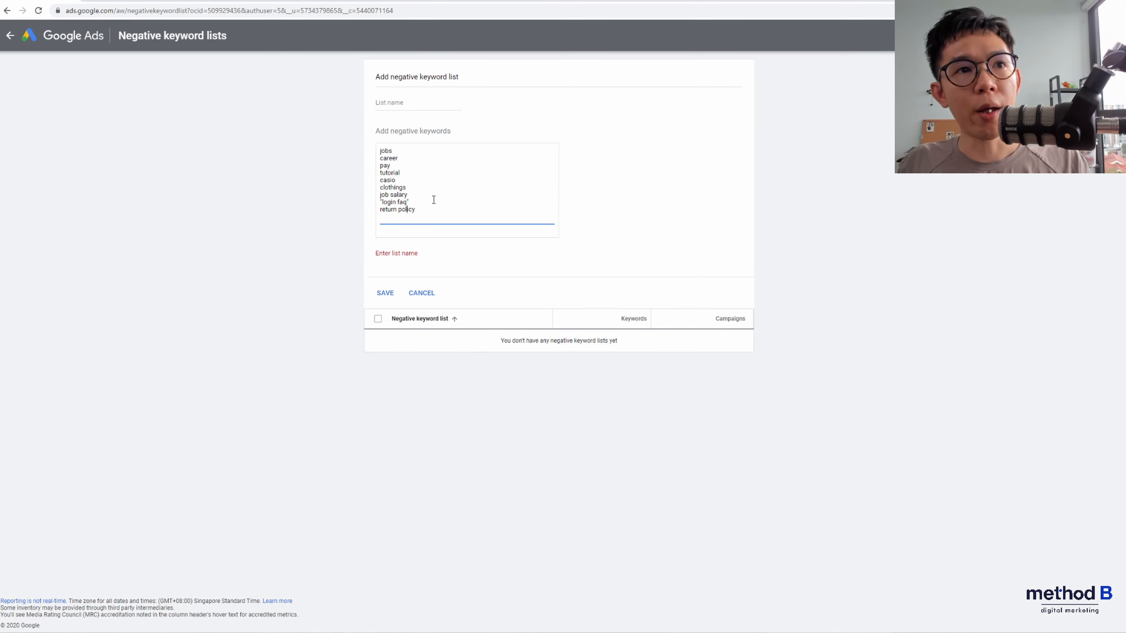
type("\"")
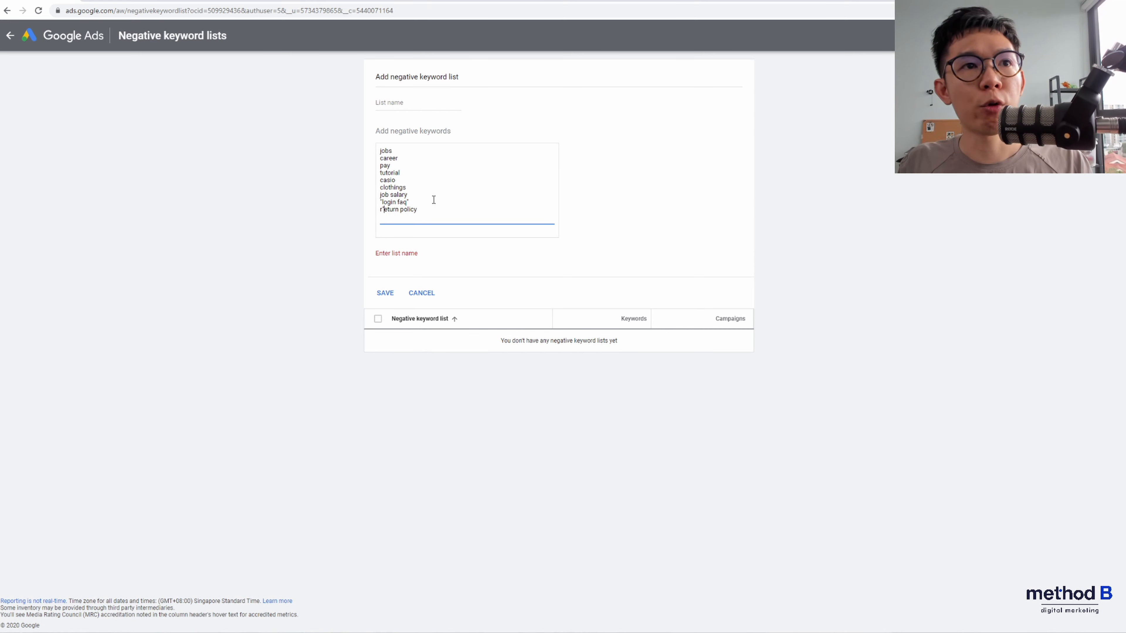
key("BackSpace")
key("Left")
type("\" ")
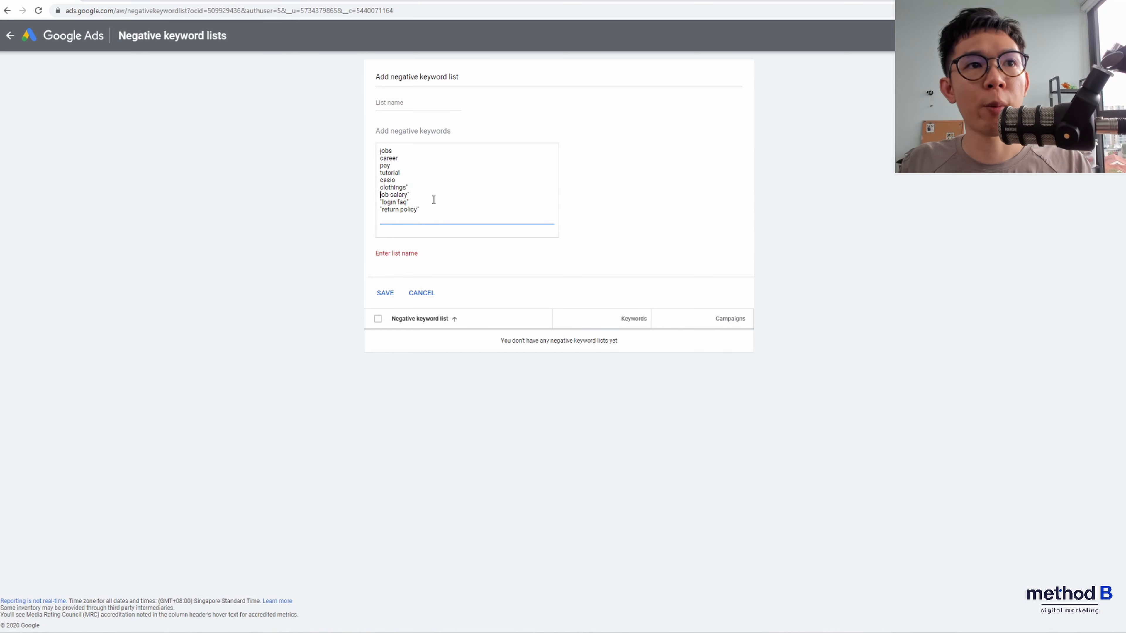
type("\"")
key("Up")
key("Left")
type("\"")
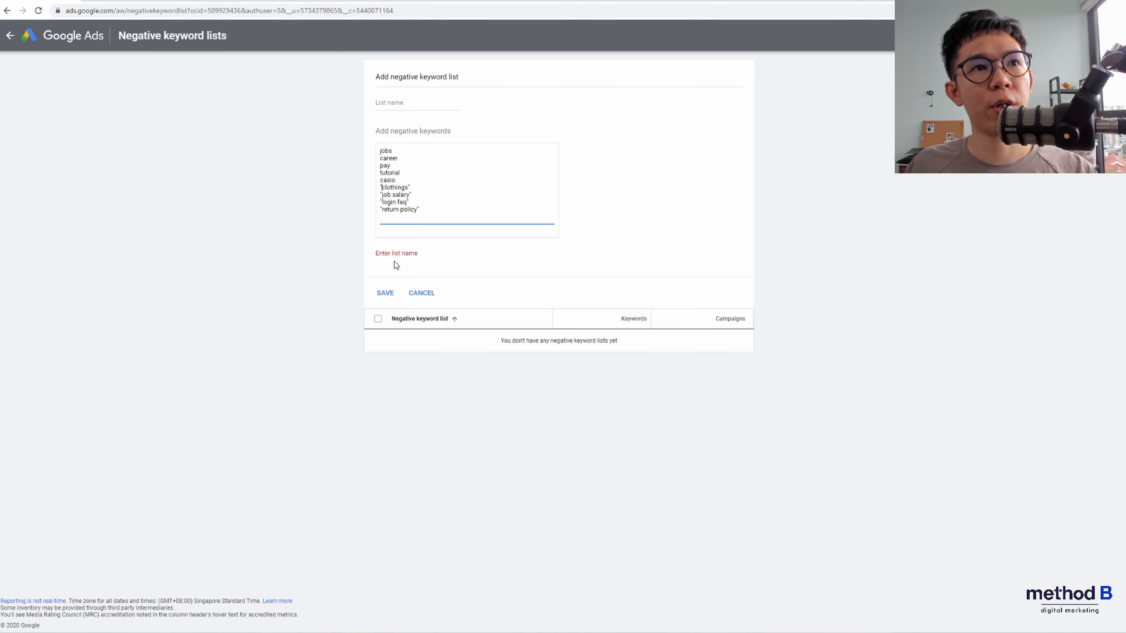
Name the negative keyword list "Negative Keyword List 1" and save it.
left_click(442, 102)
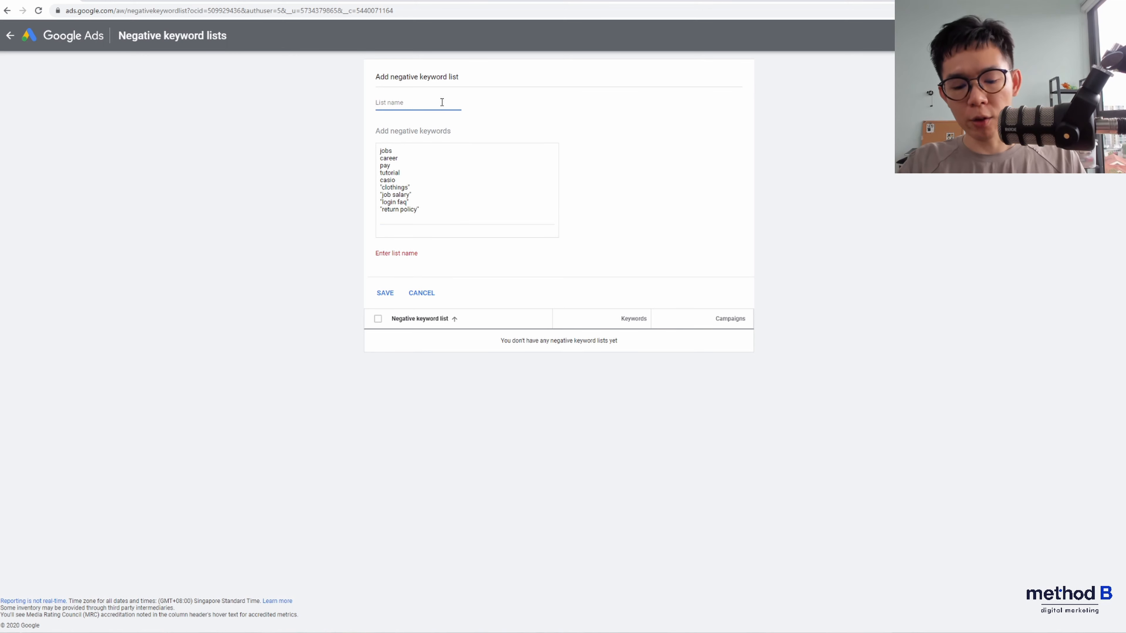
type("Negative Key")
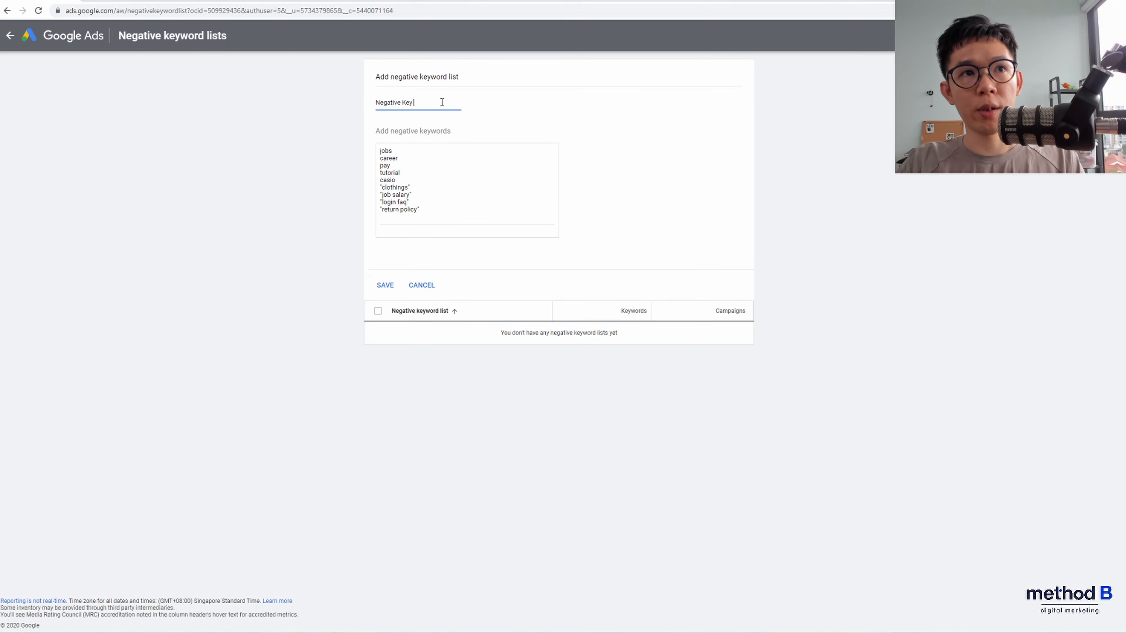
type("word List 1")
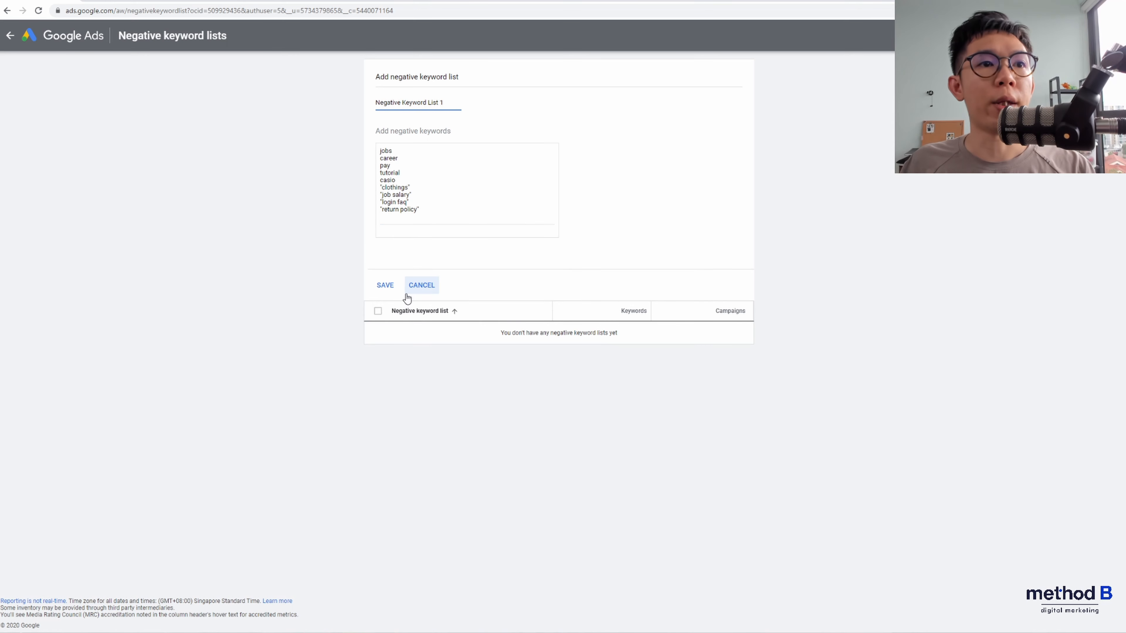
left_click(398, 286)
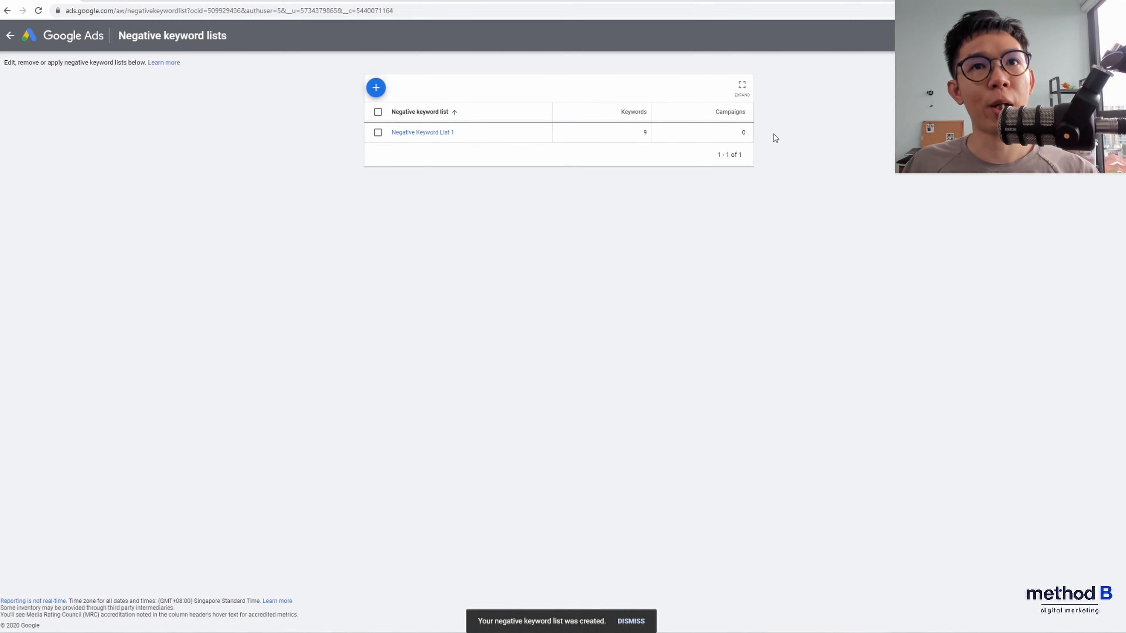
Apply Negative Keyword List 1 to the SG-Generic-Broad campaign.
left_click(378, 133)
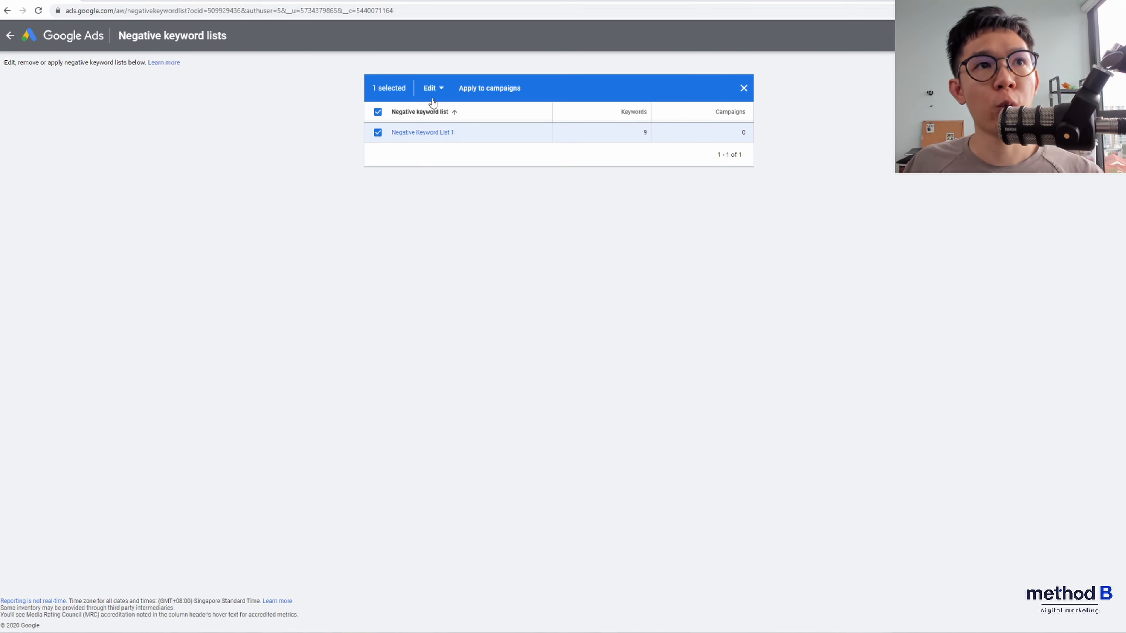
left_click(377, 132)
left_click(378, 132)
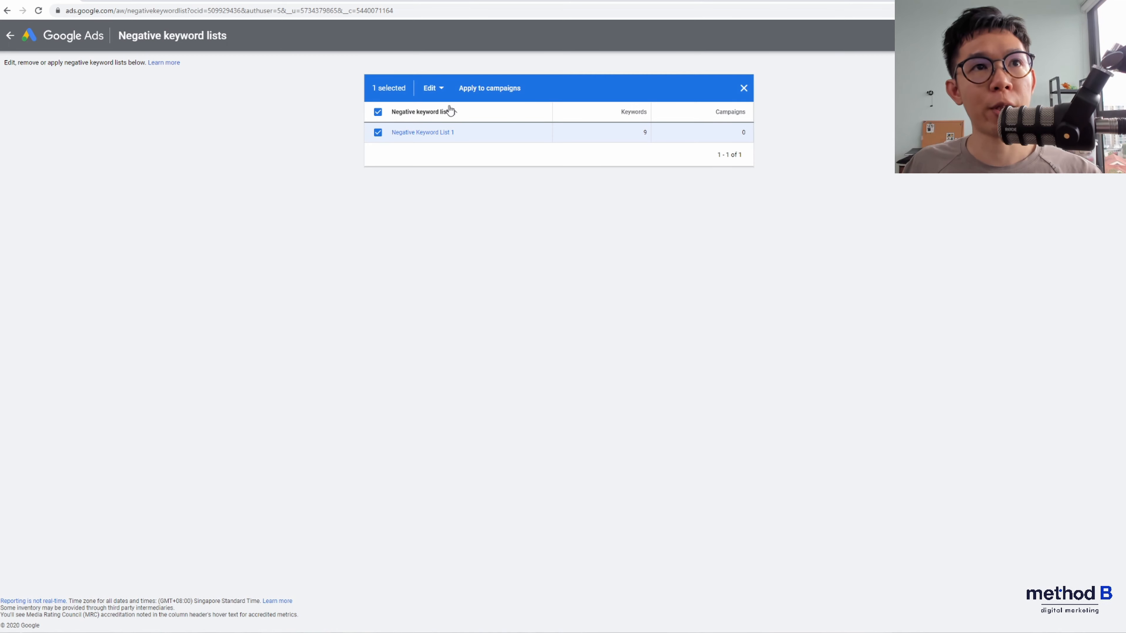
left_click(497, 85)
left_click(419, 297)
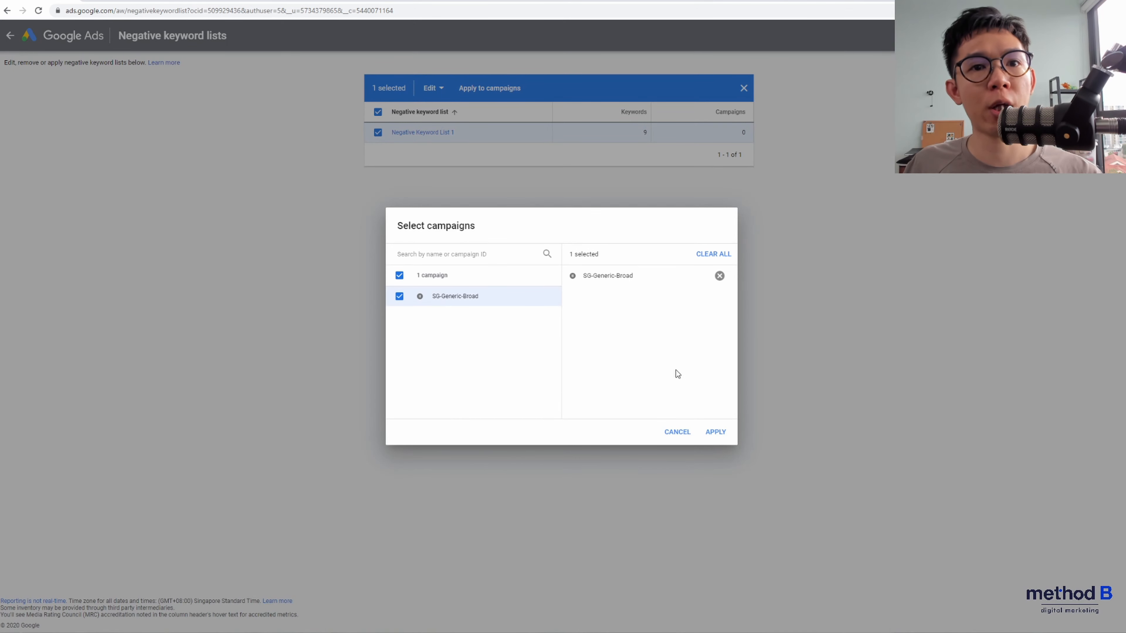
left_click(712, 430)
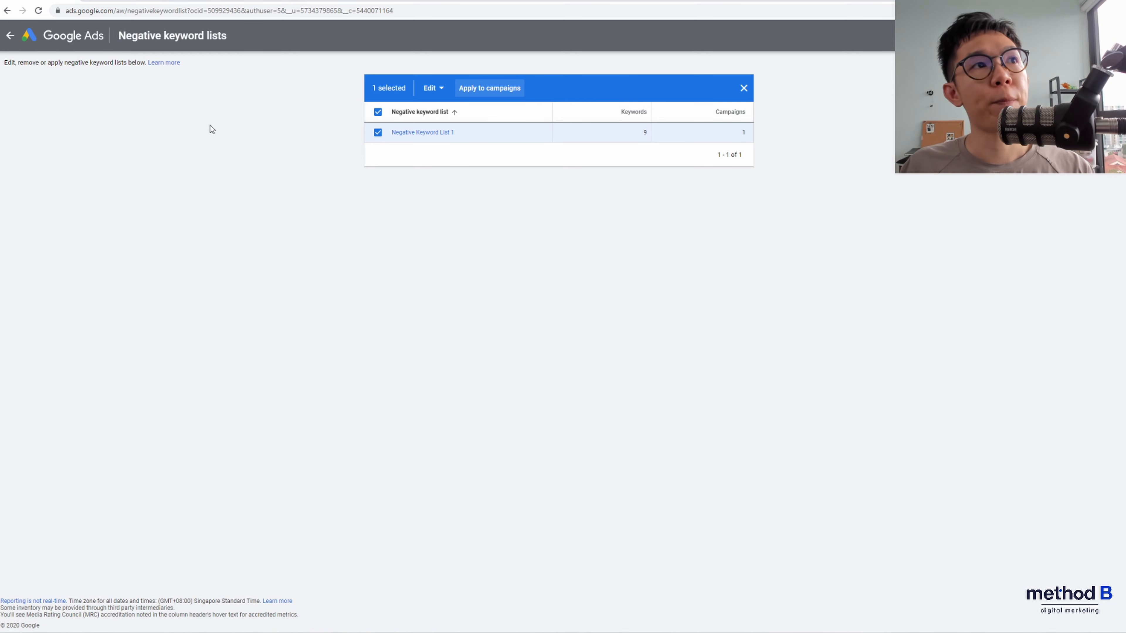
Return to the campaign view and open the search terms report for all campaigns.
left_click(11, 39)
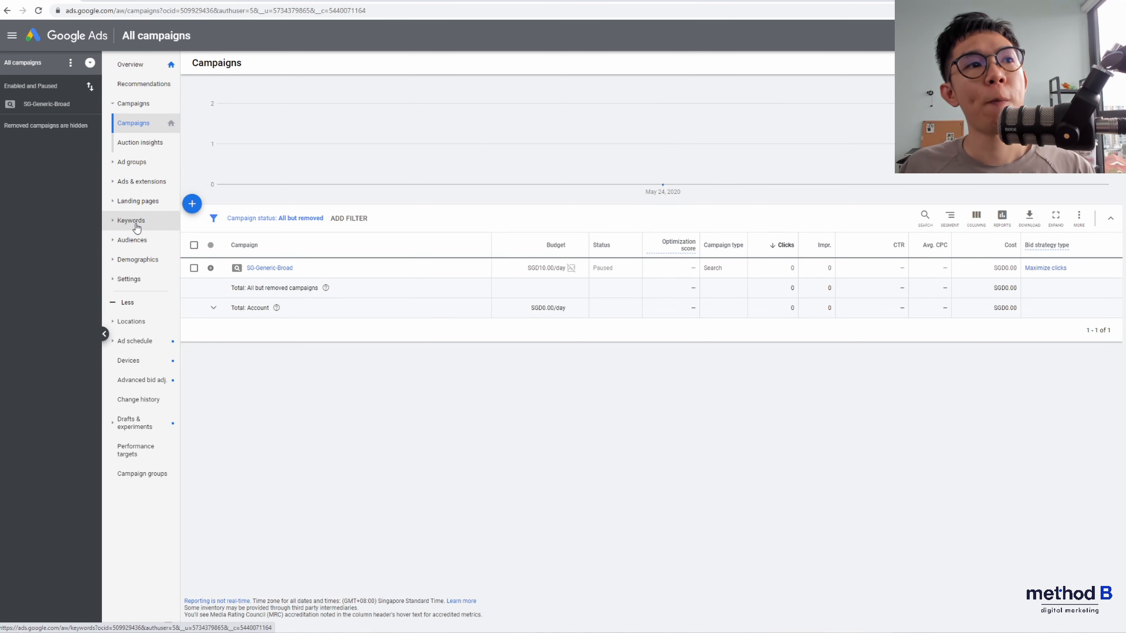
left_click(136, 224)
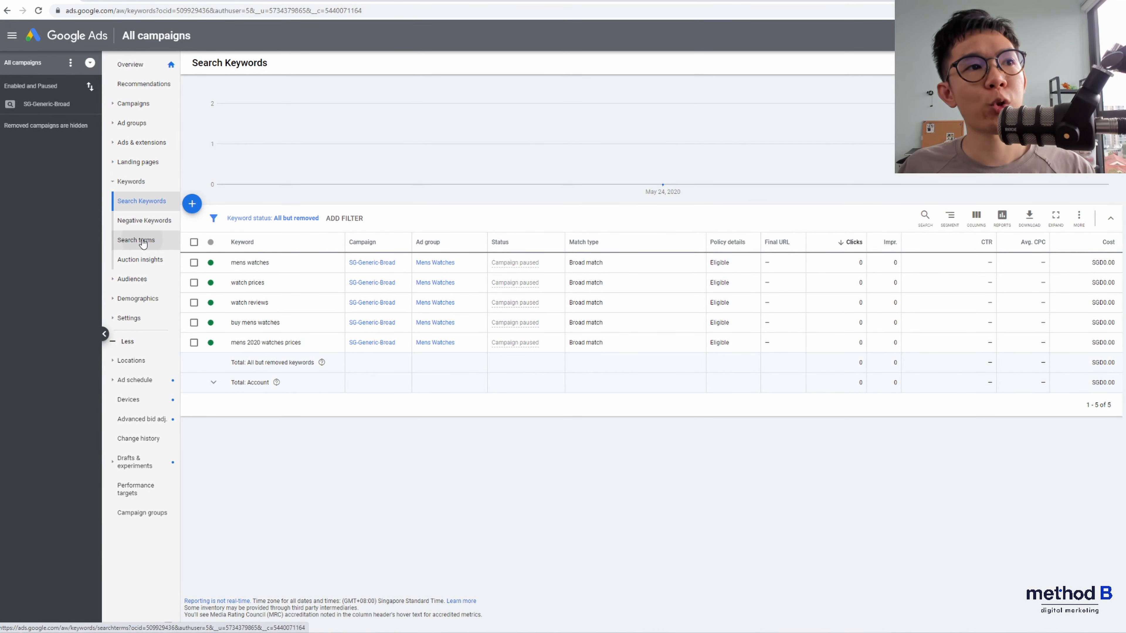
left_click(143, 243)
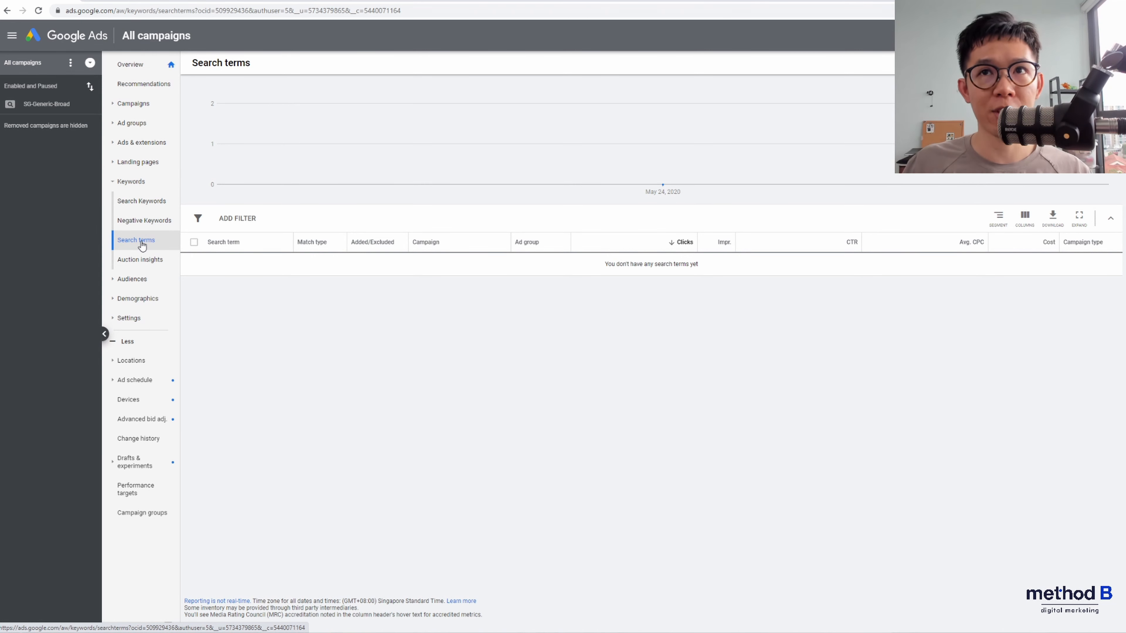
Use Keyword Planner to discover new keywords for "men watches", keeping Singapore as the location.
left_click(940, 35)
left_click(594, 110)
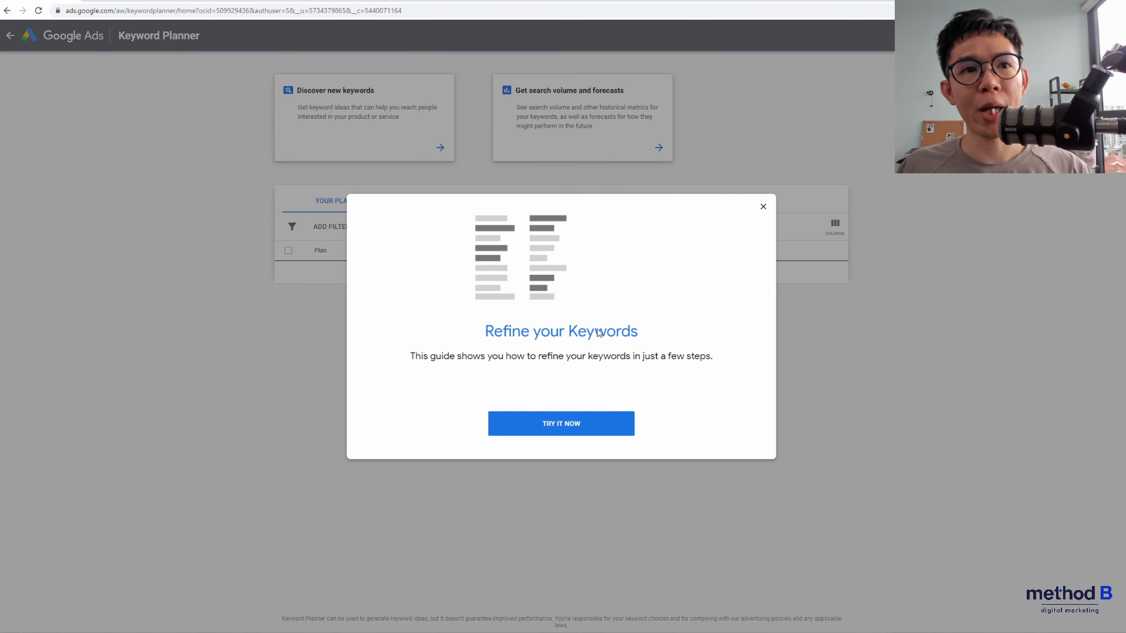
left_click(763, 207)
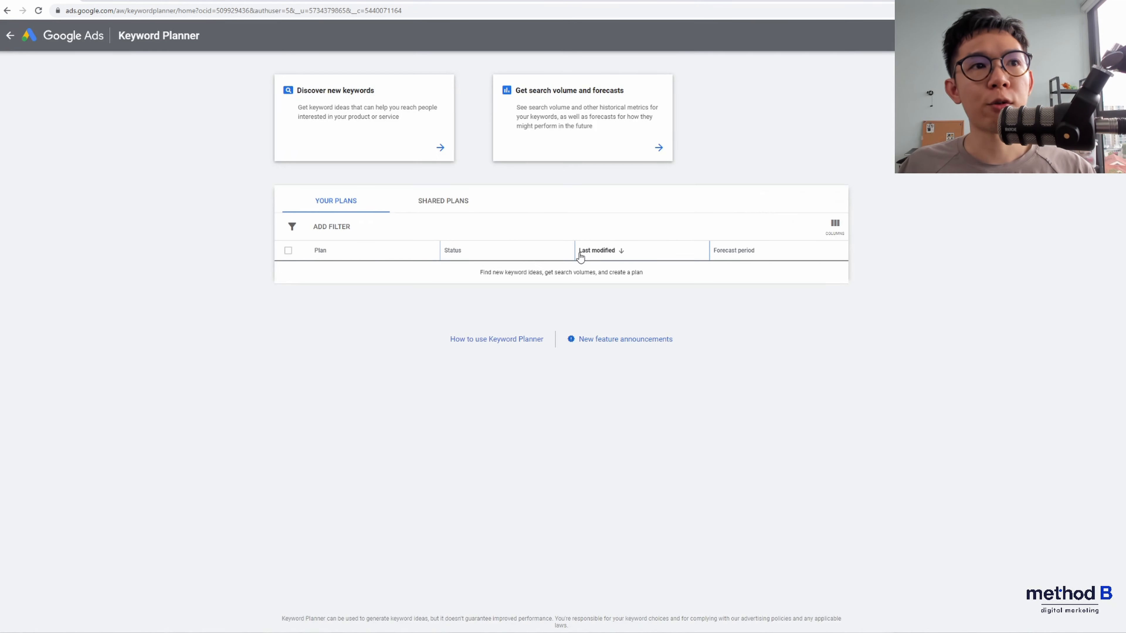
left_click(440, 148)
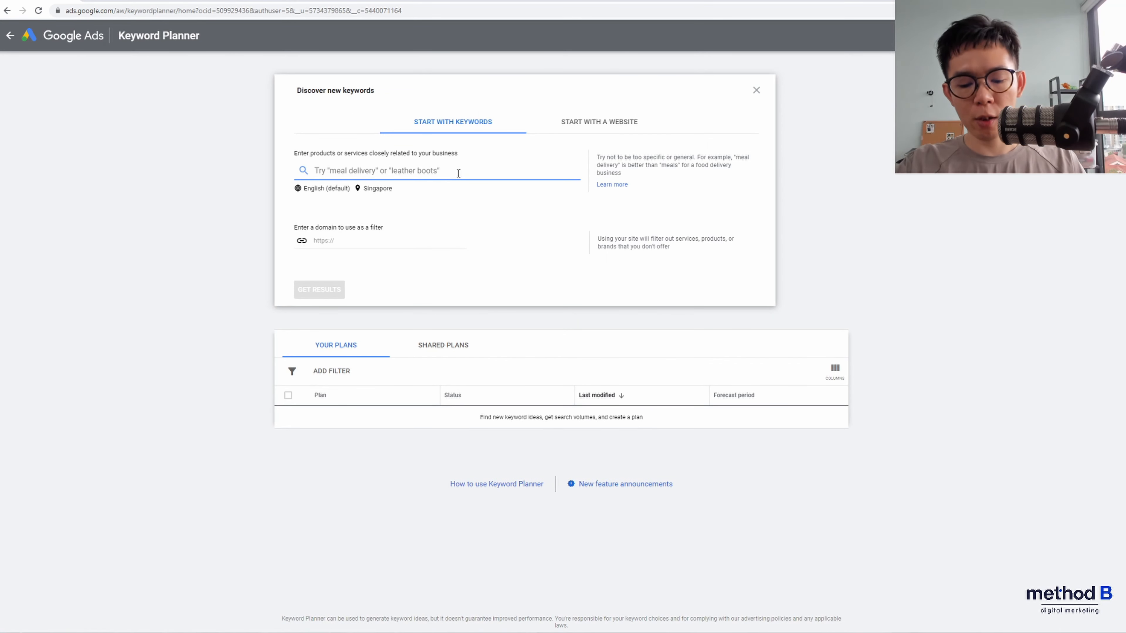
type("men watches")
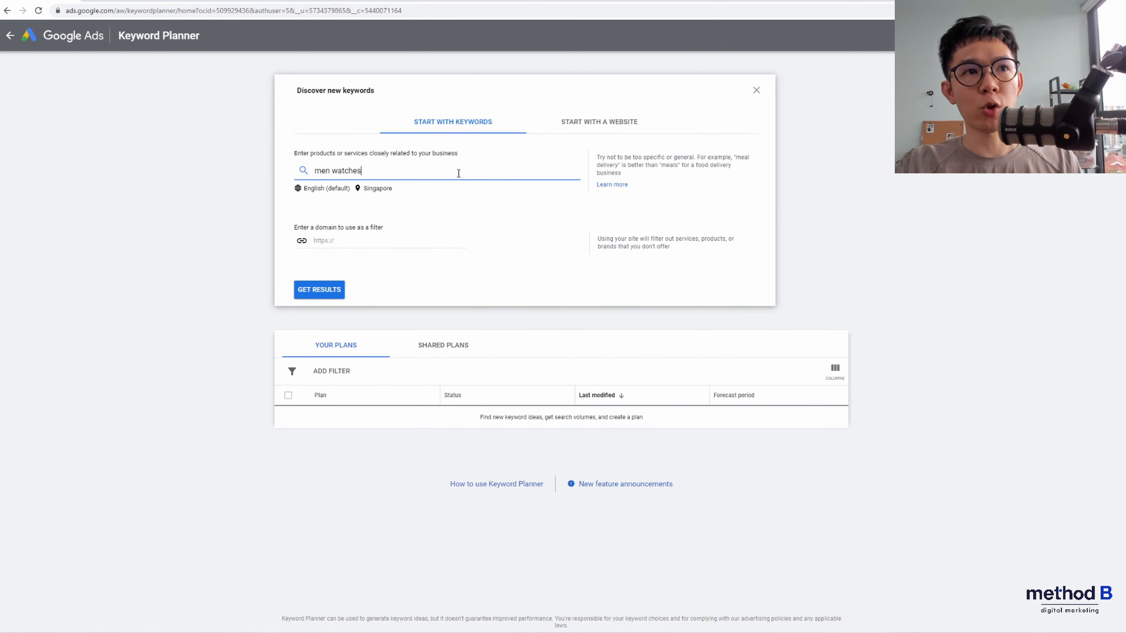
left_click(378, 188)
left_click(510, 454)
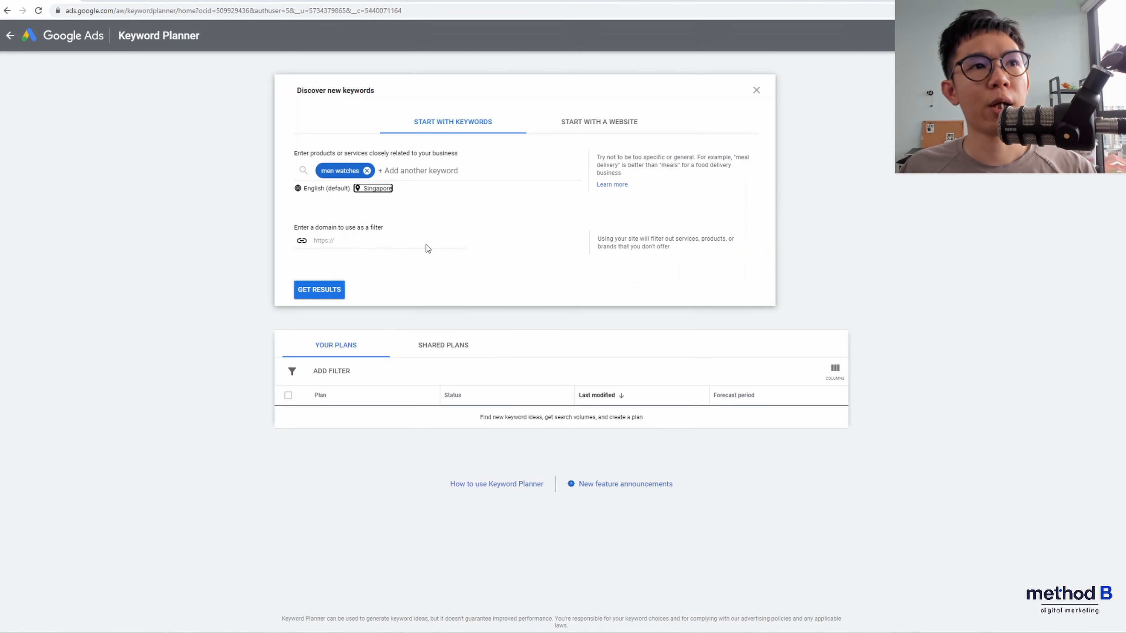
left_click(330, 295)
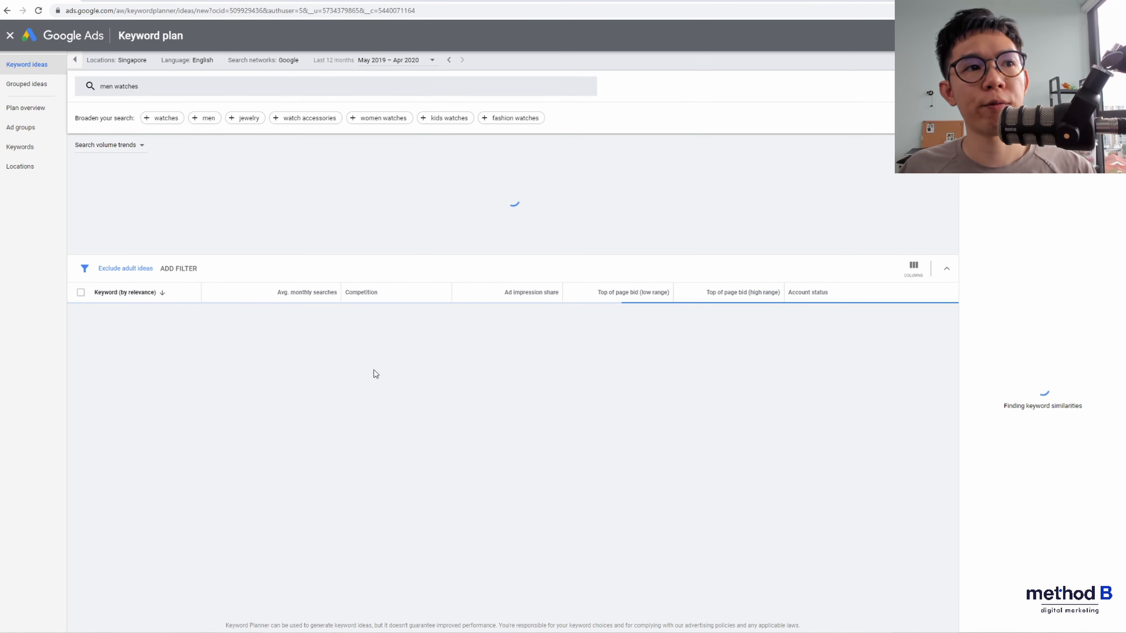
Examine the keyword ideas for men watches, including their monthly searches, competition and top-of-page bid ranges.
scroll(295, 385, "down", 8)
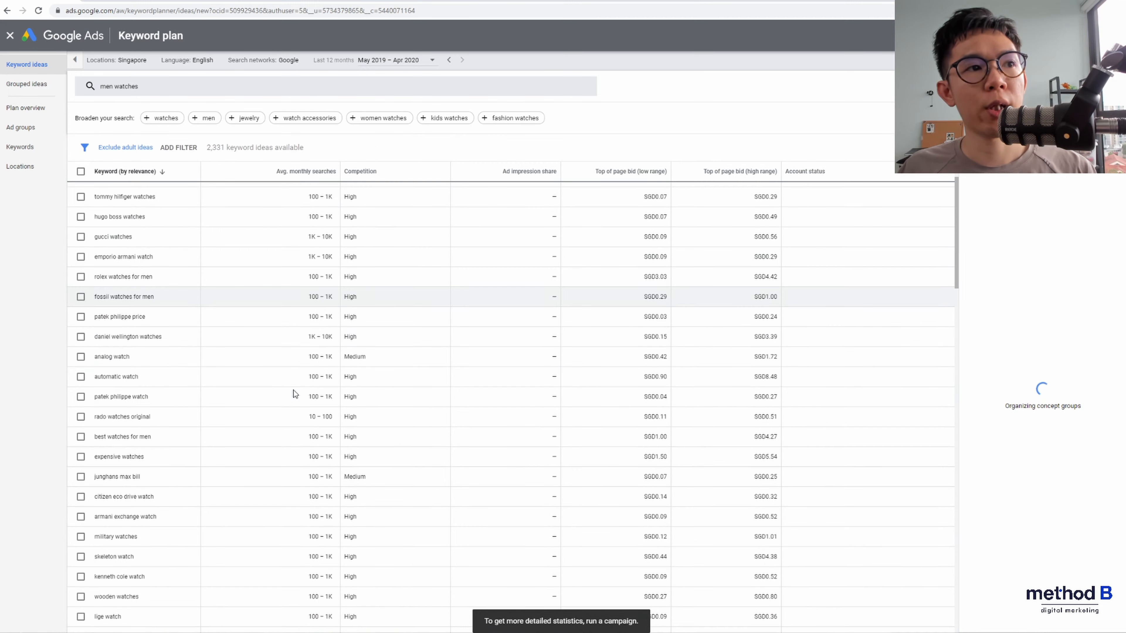
scroll(266, 386, "up", 5)
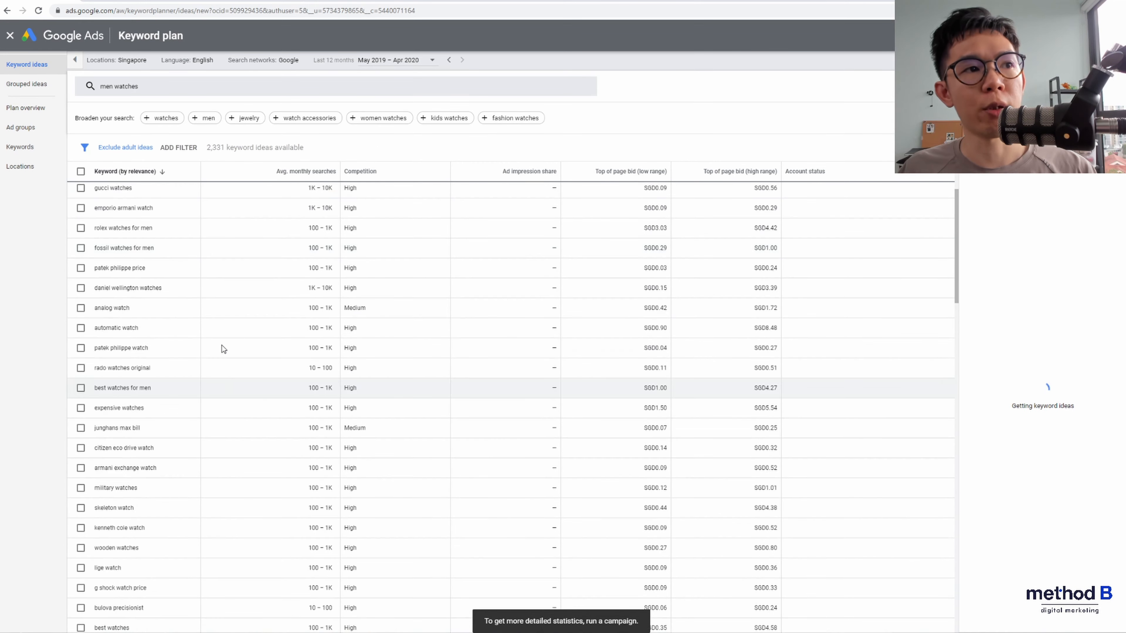
scroll(210, 328, "down", 12)
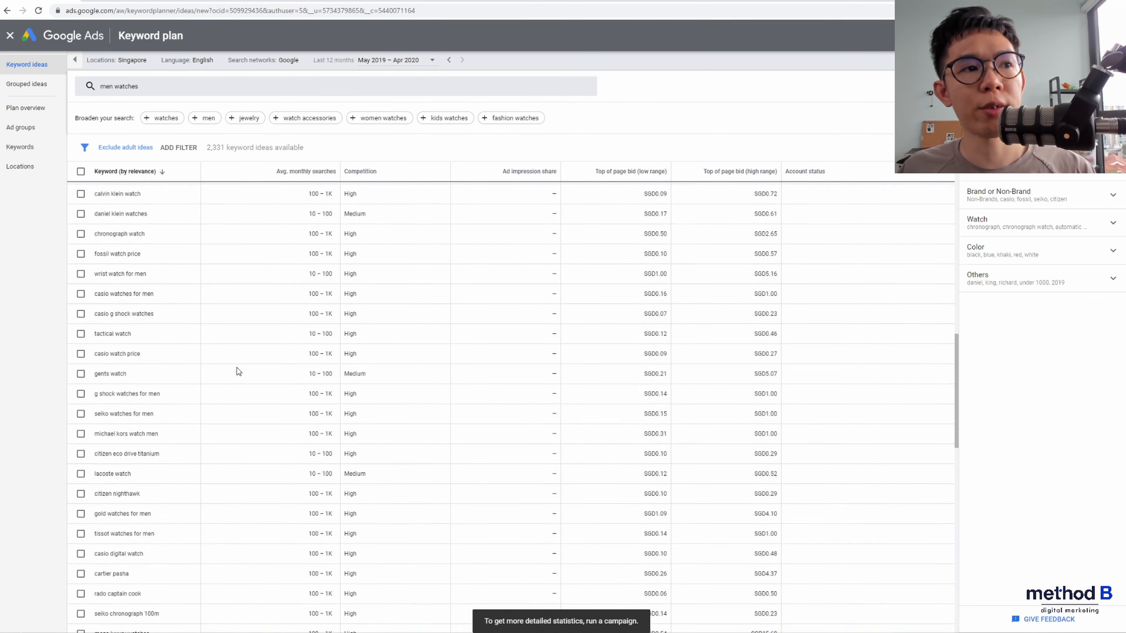
scroll(242, 372, "down", 10)
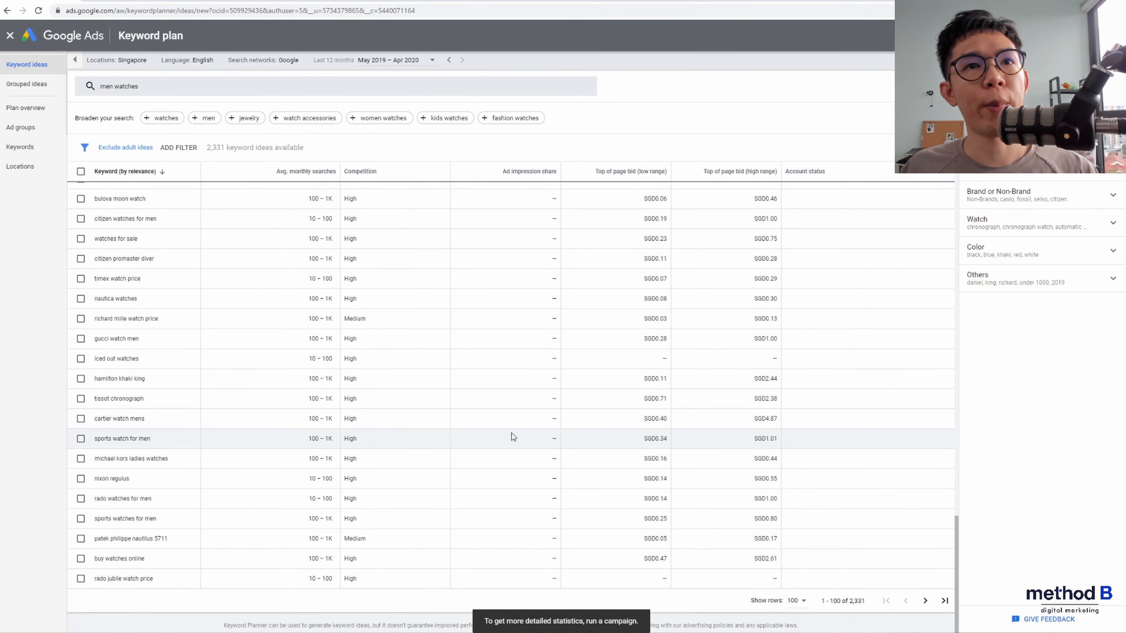
scroll(512, 433, "down", 5)
scroll(520, 443, "up", 20)
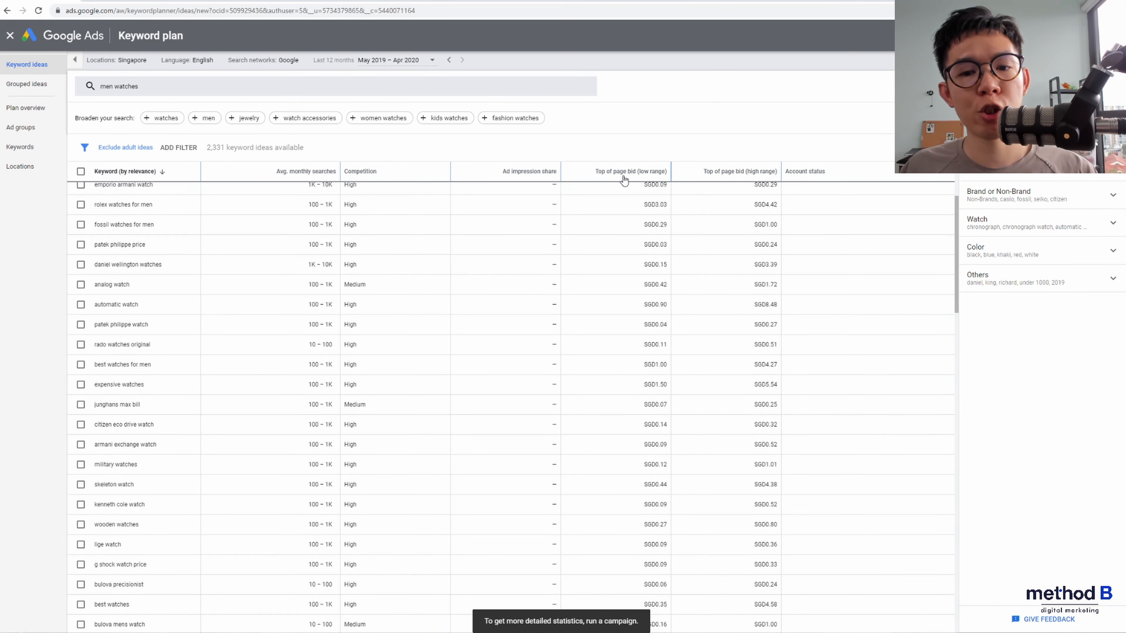
mouse_move(623, 174)
mouse_move(708, 177)
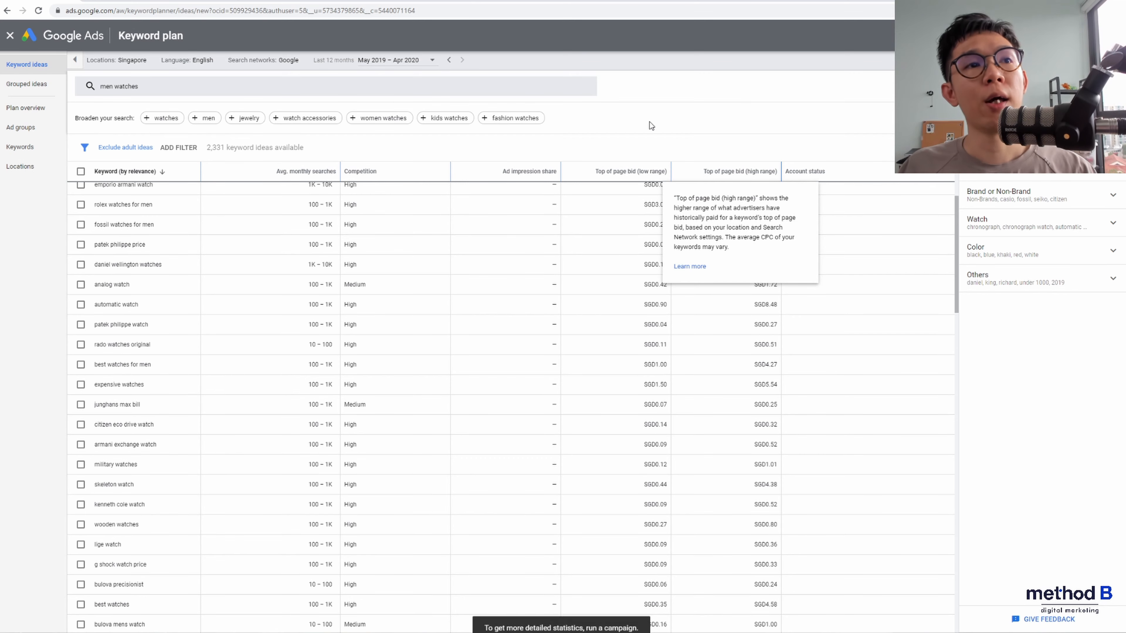
scroll(385, 236, "up", 6)
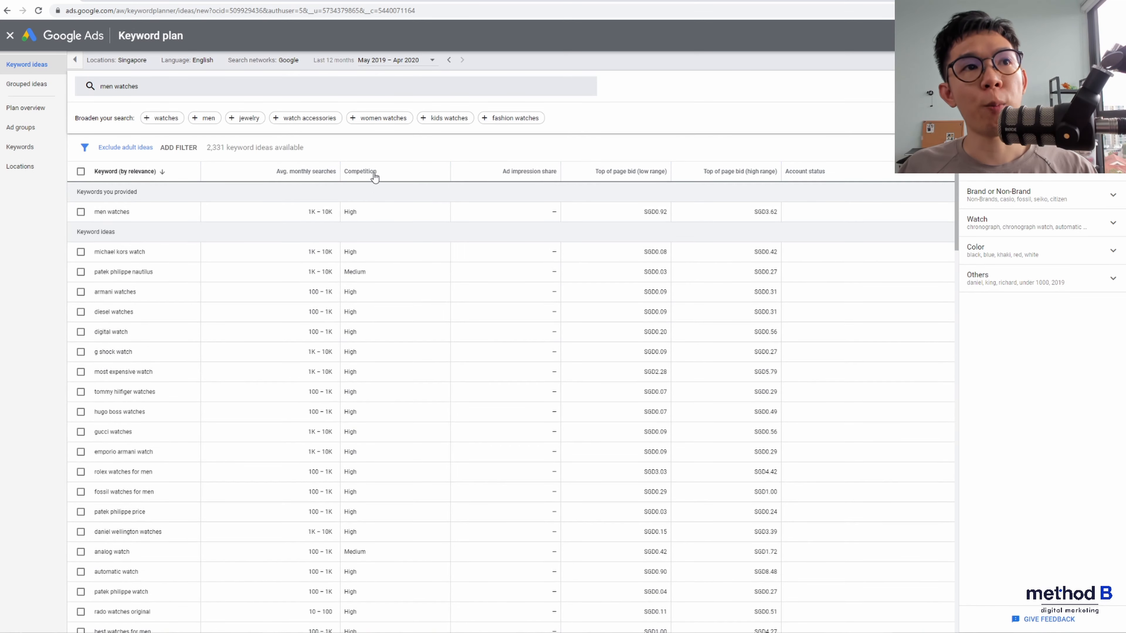
scroll(413, 404, "down", 10)
scroll(413, 407, "down", 10)
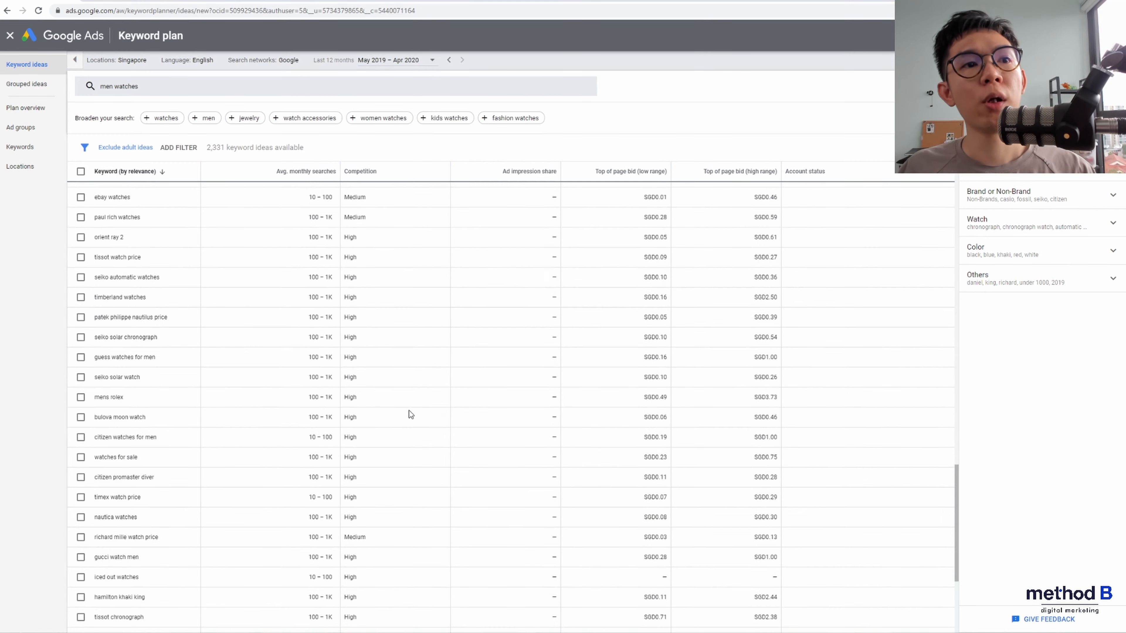
scroll(404, 468, "up", 10)
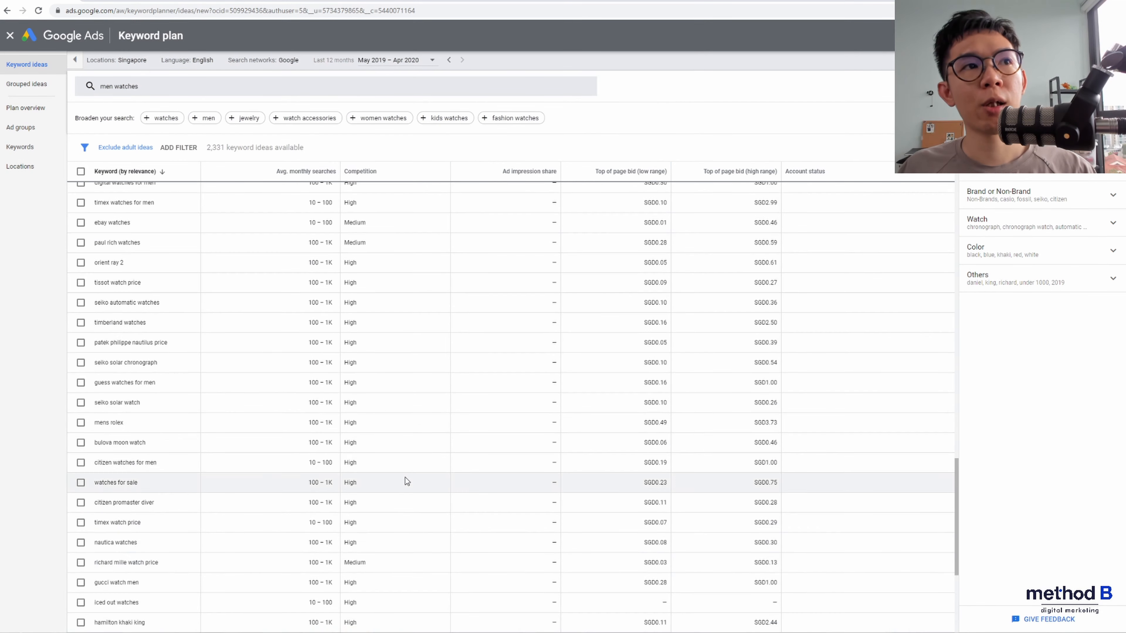
scroll(407, 496, "up", 5)
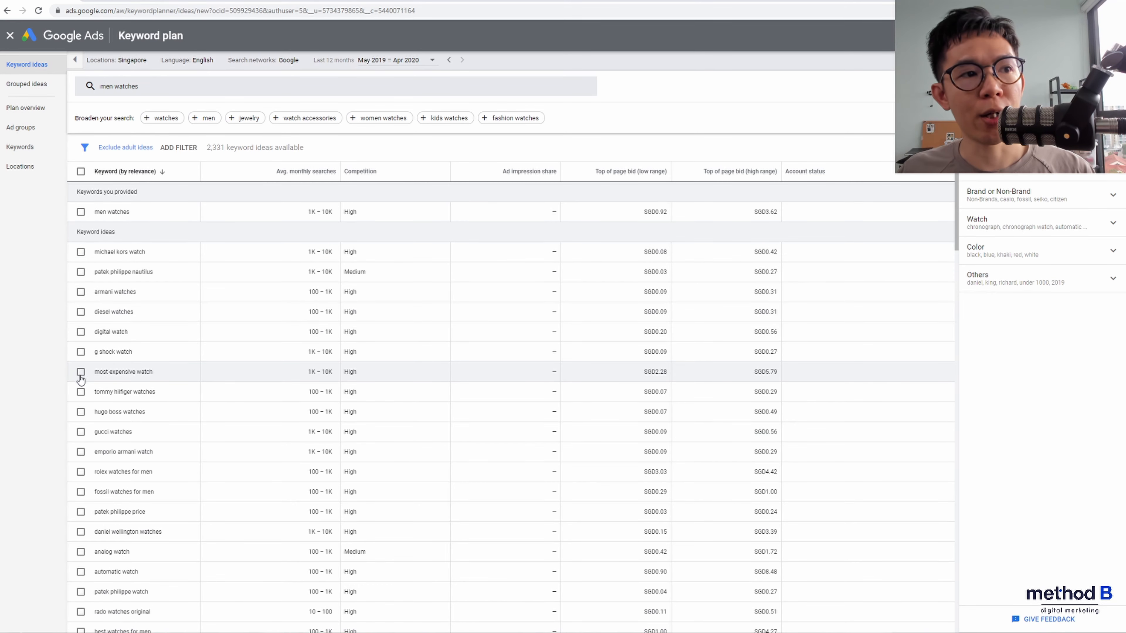
Add digital watch, analog watch and automatic watch to the keyword plan in a new ad group as broad match.
left_click(80, 552)
left_click(81, 572)
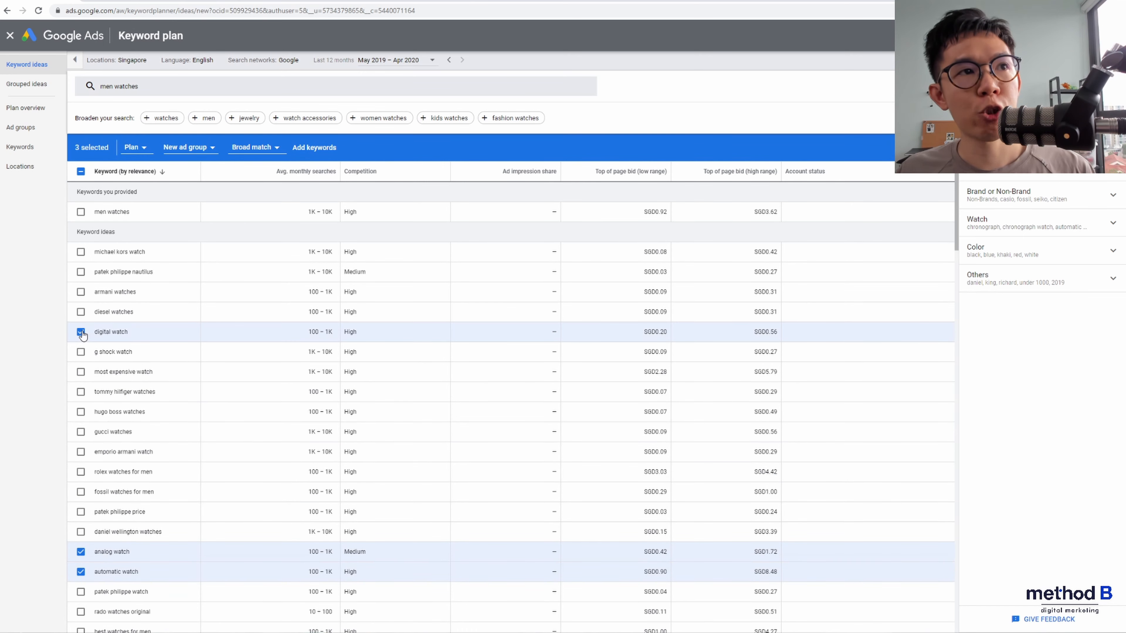
left_click(312, 149)
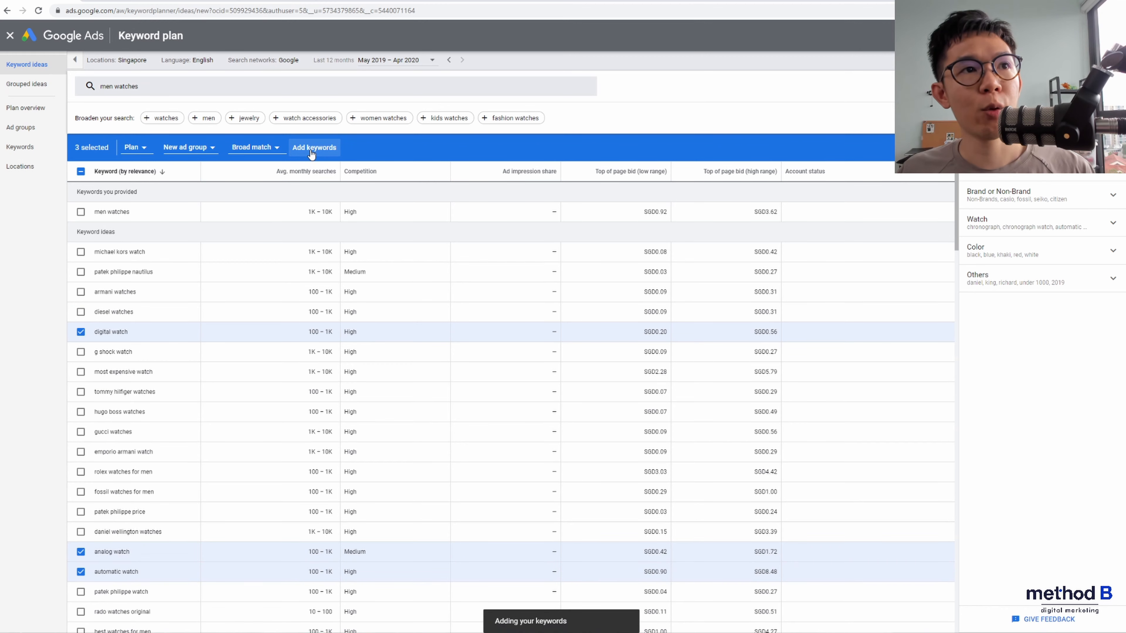
Reselect digital watch, analog watch and automatic watch and review the available ad group and match type options.
left_click(251, 150)
left_click(200, 151)
left_click(176, 150)
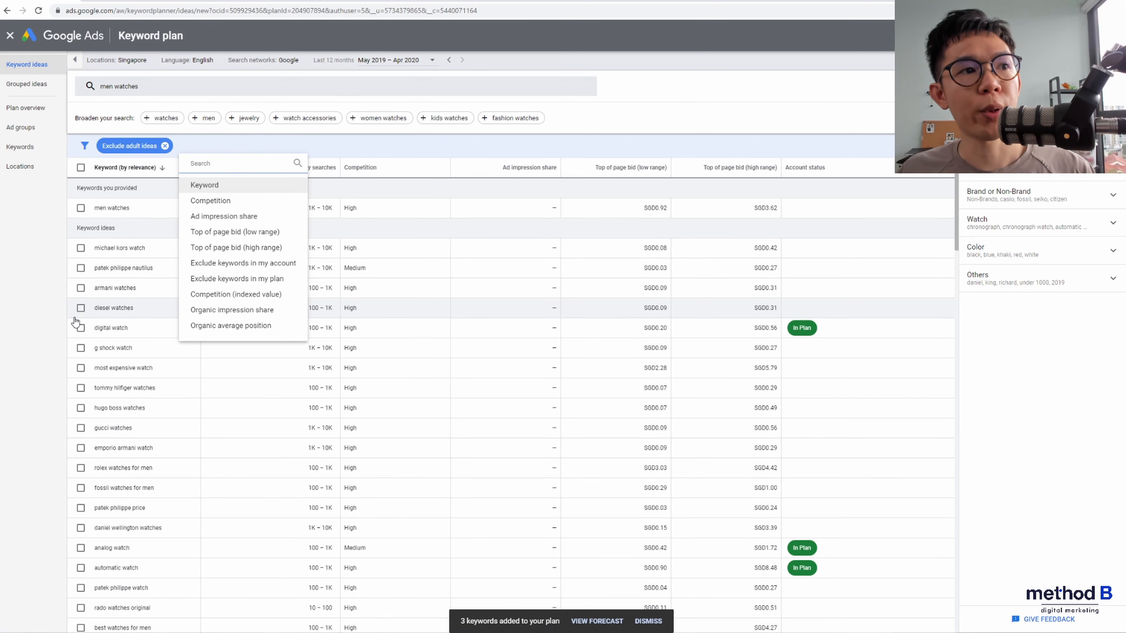
left_click(81, 328)
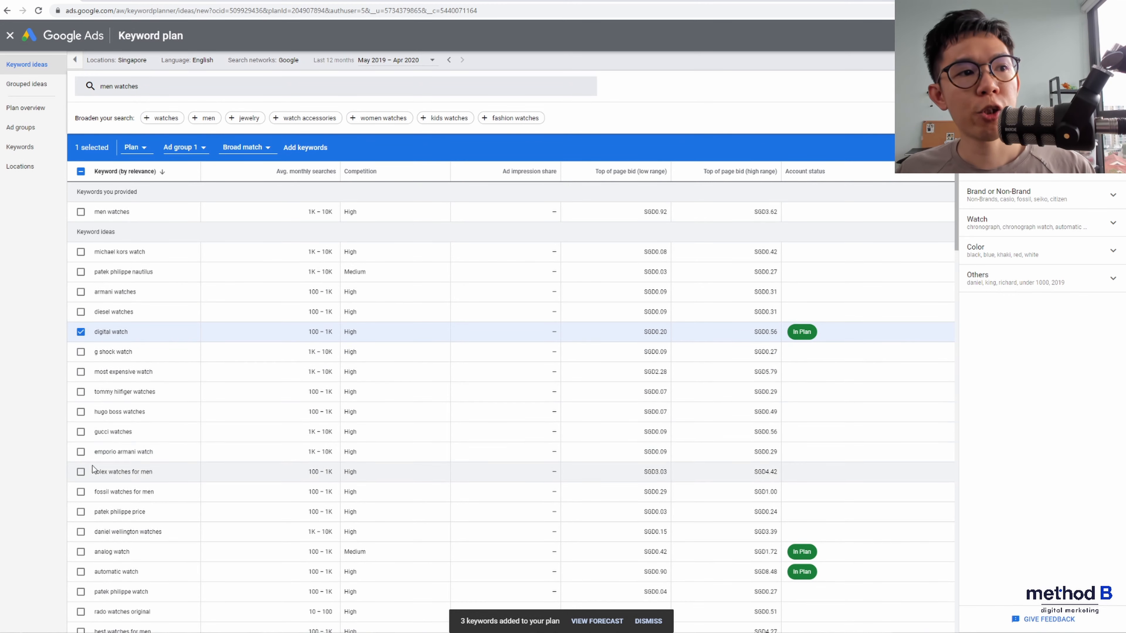
left_click(80, 551)
left_click(80, 571)
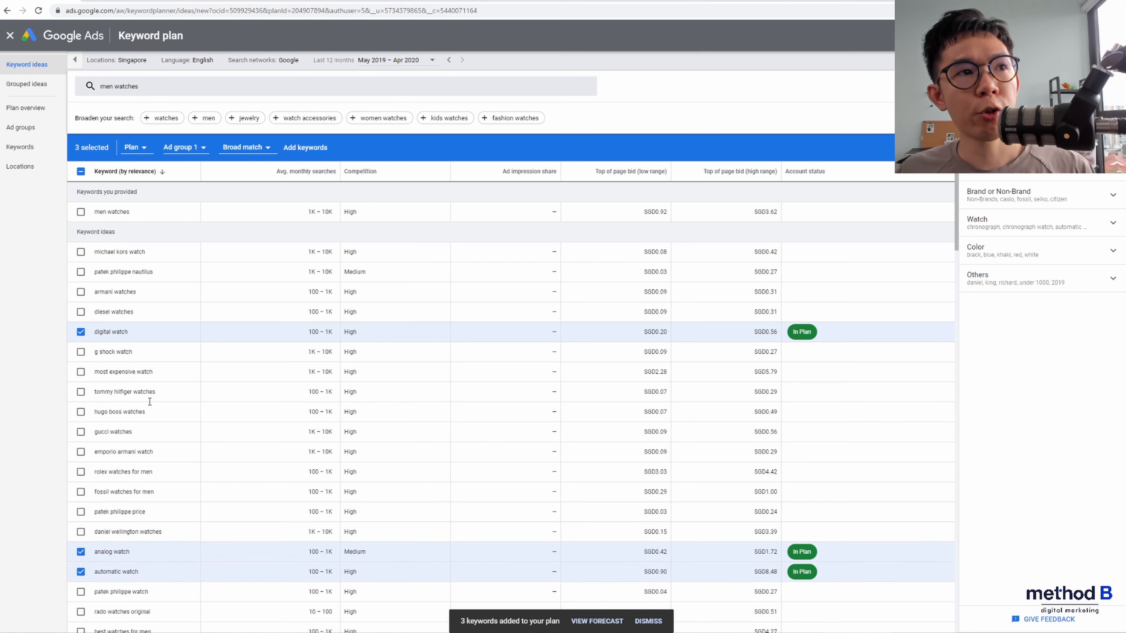
left_click(195, 150)
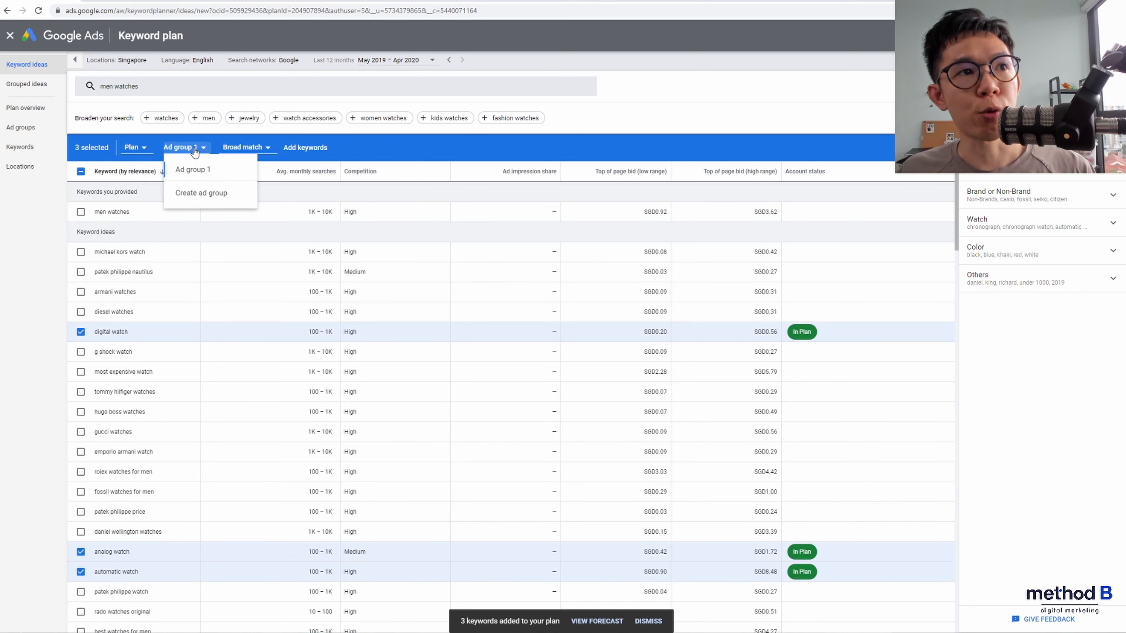
left_click(148, 150)
left_click(188, 152)
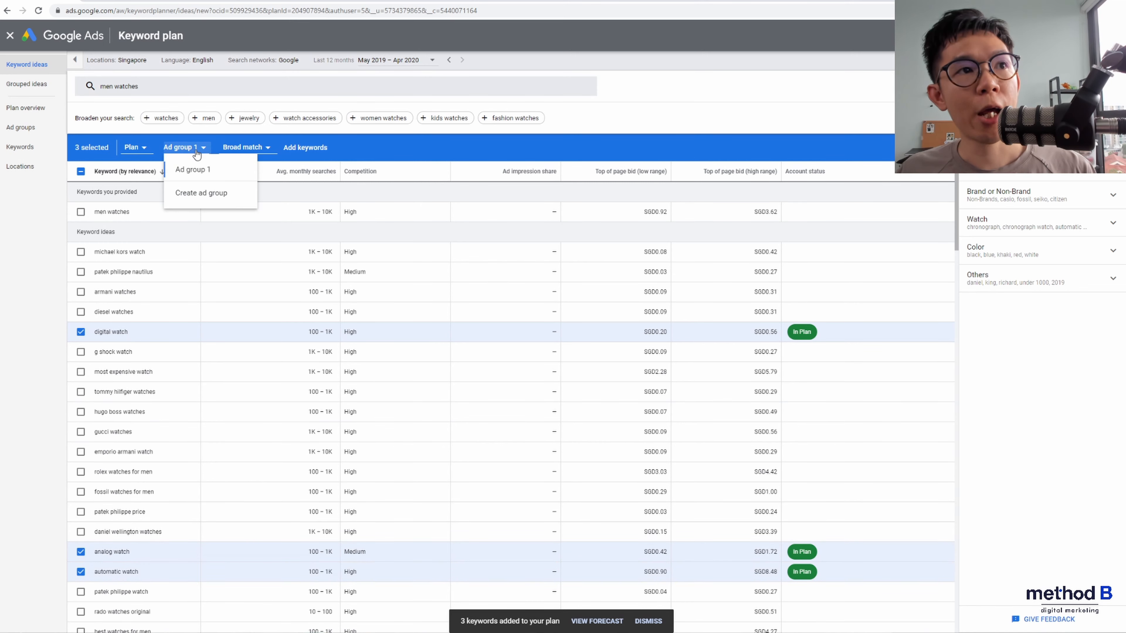
left_click(239, 152)
left_click(239, 152)
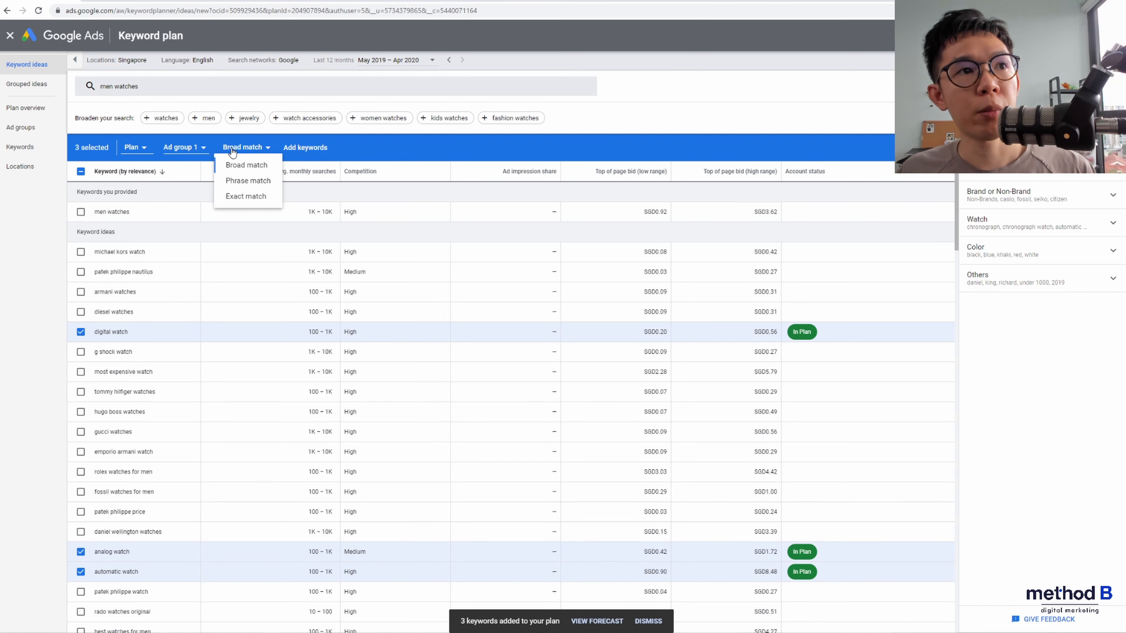
left_click(236, 152)
left_click(233, 152)
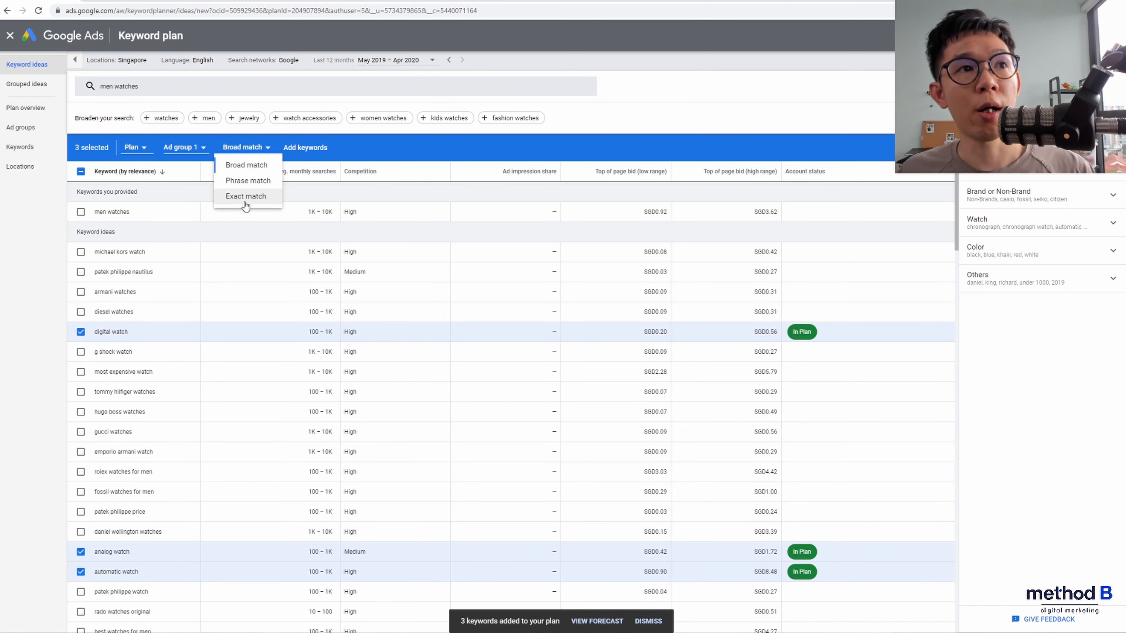
left_click(249, 148)
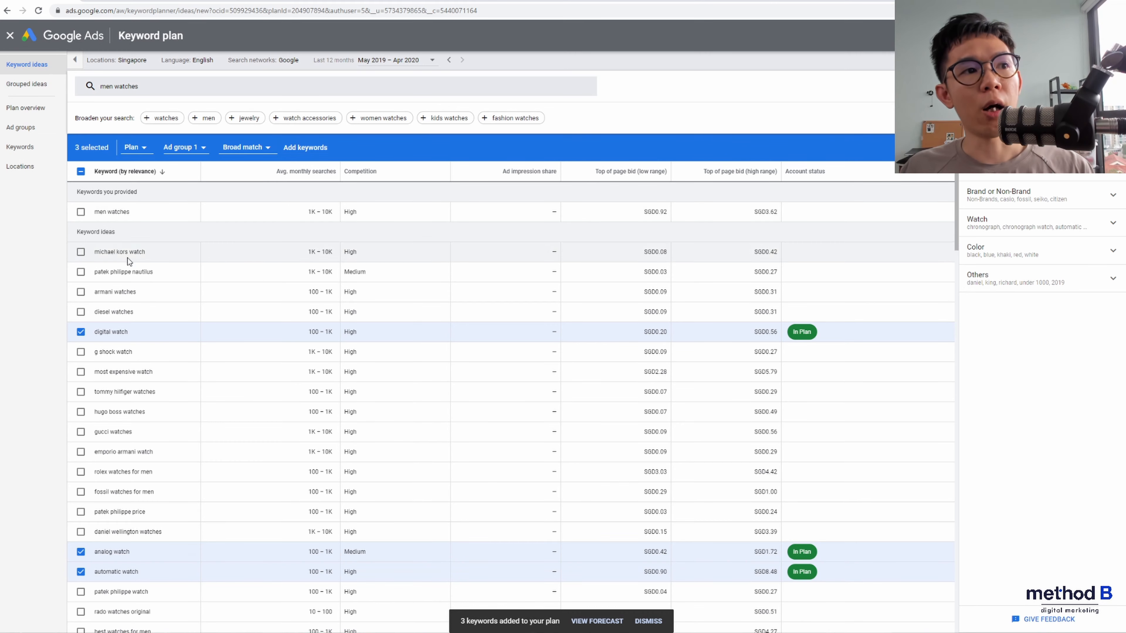
Leave Keyword Planner and open the search keywords of the Mens Watches ad group in the SG-Generic-Broad campaign.
left_click(10, 37)
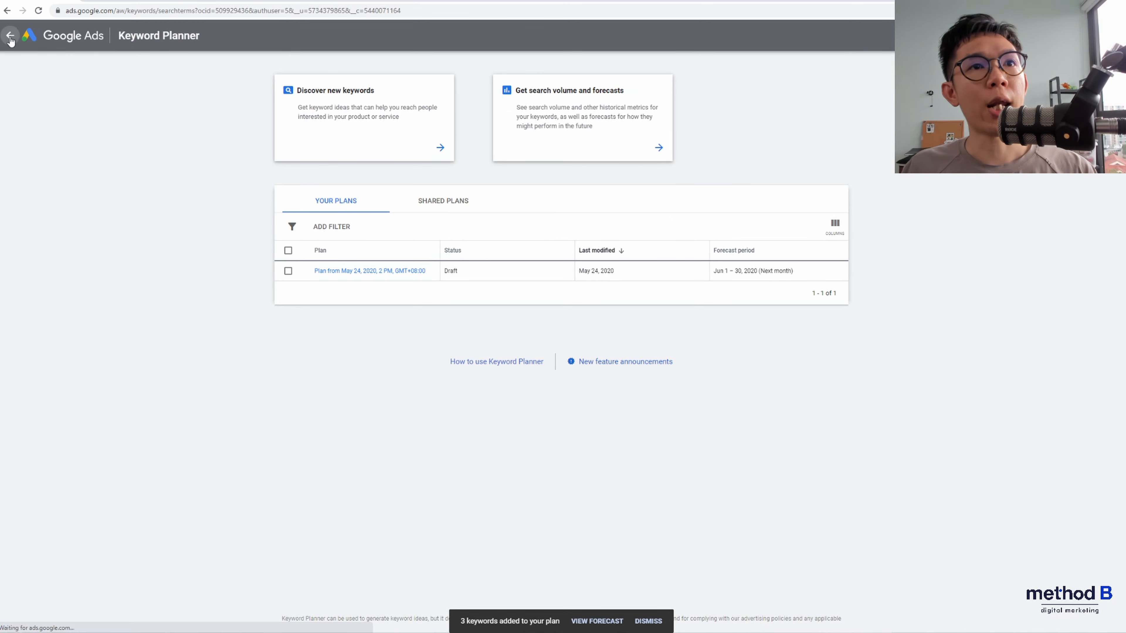
left_click(10, 39)
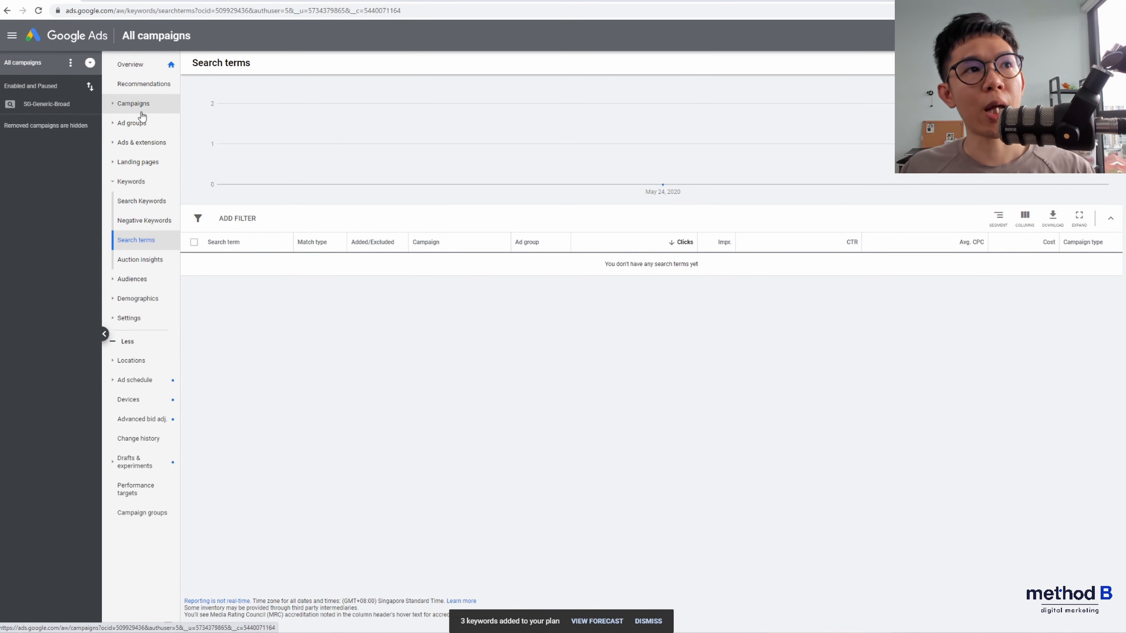
left_click(133, 103)
left_click(258, 269)
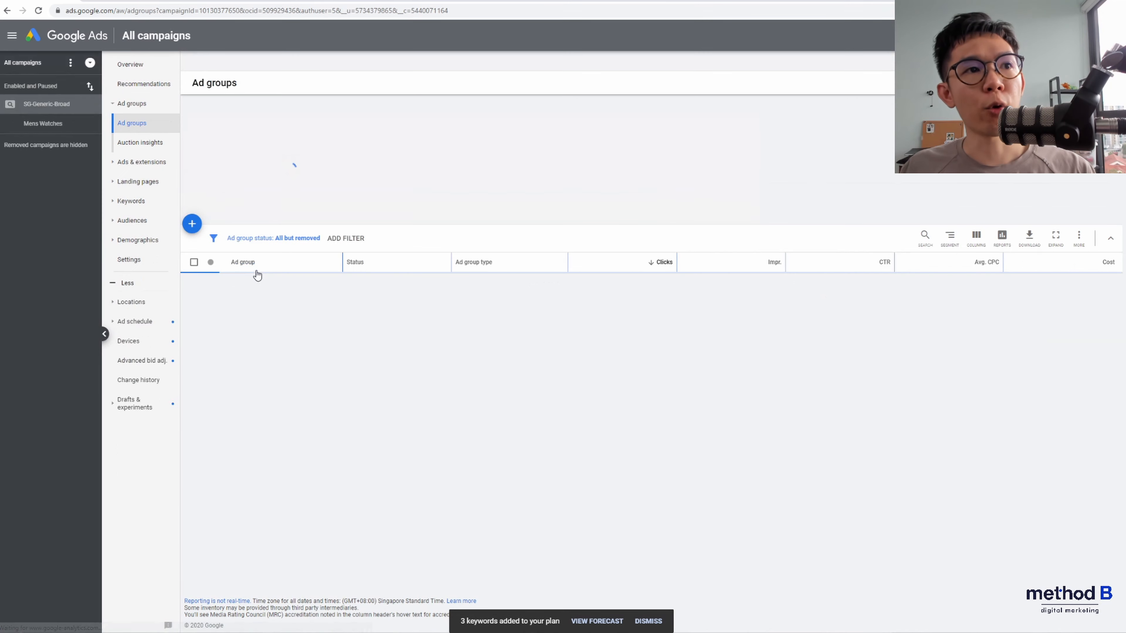
left_click(254, 283)
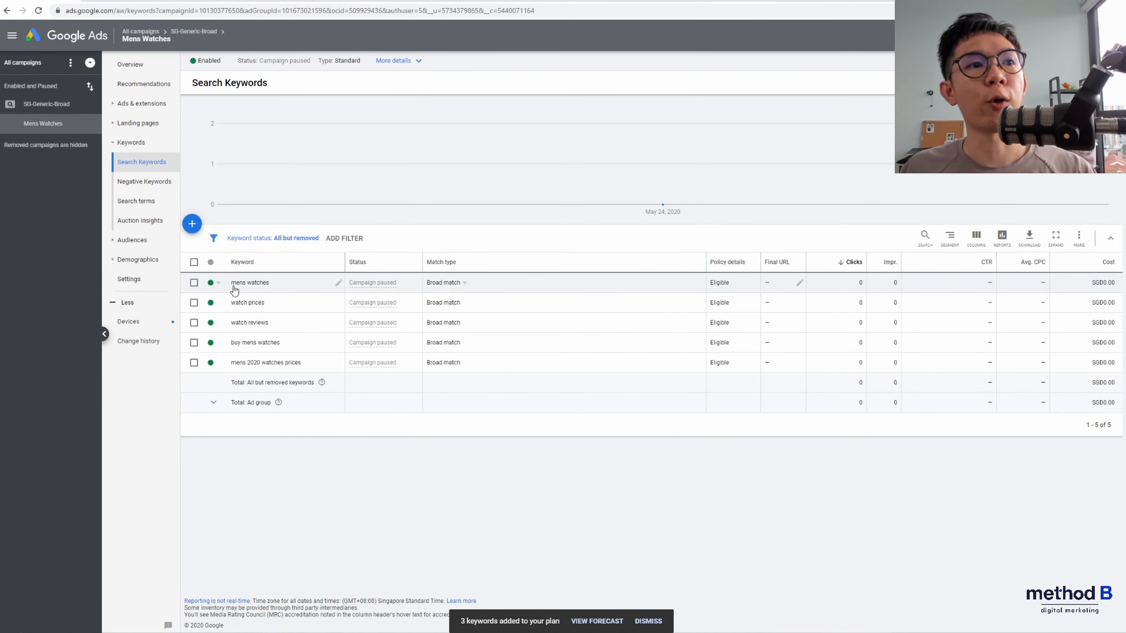
Inspect the form for adding keywords to the Mens Watches ad group and close it without saving.
left_click(192, 223)
scroll(302, 234, "down", 2)
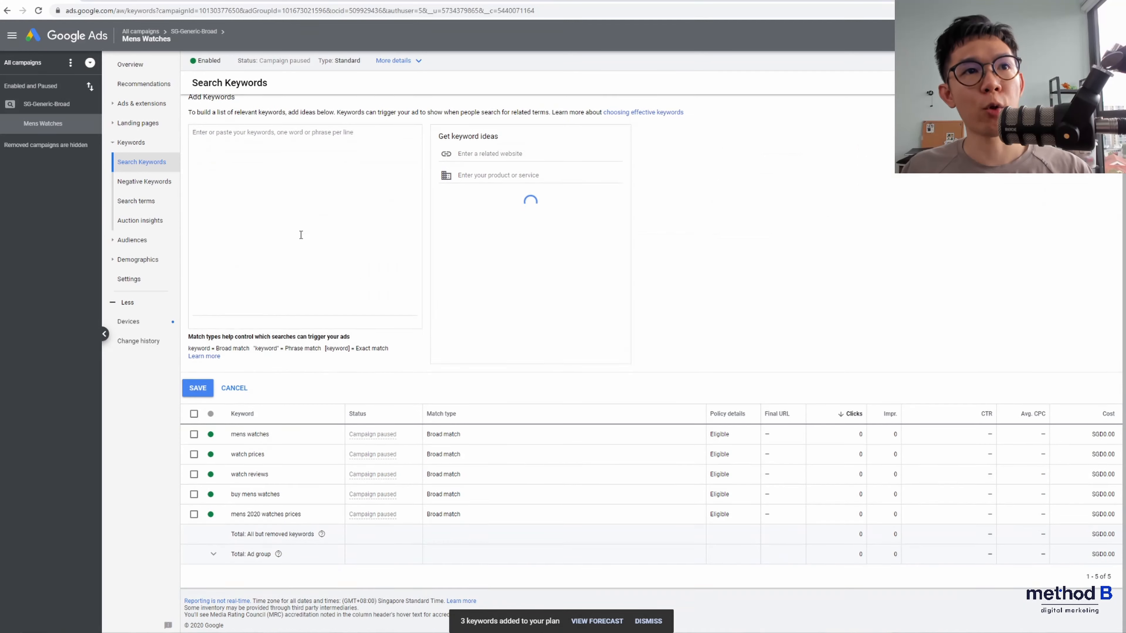
left_click(284, 282)
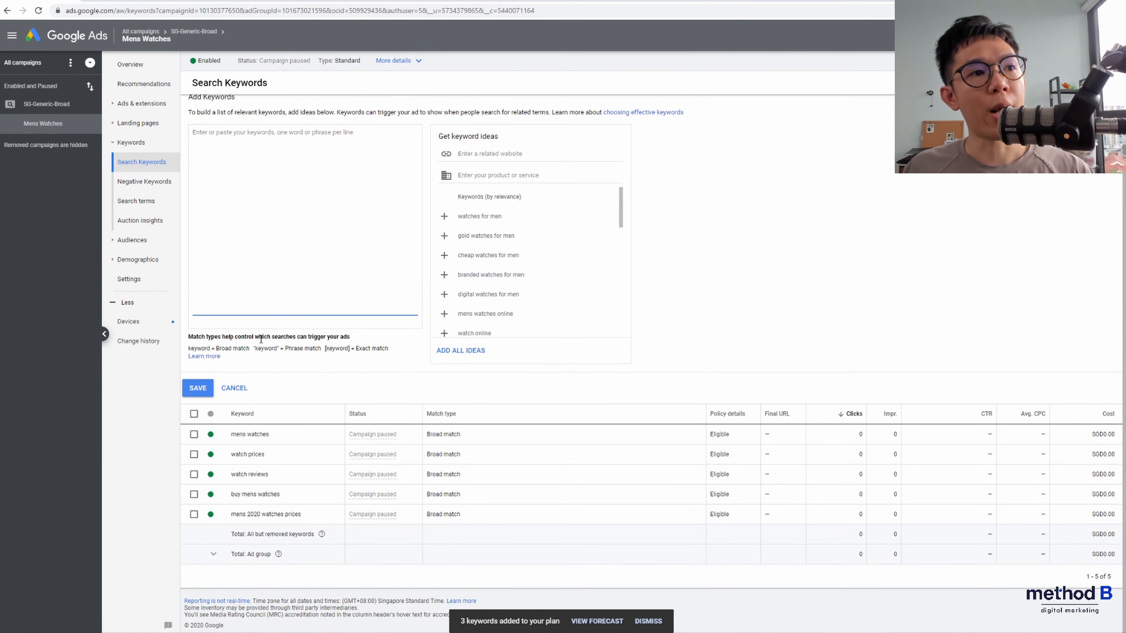
left_click(233, 388)
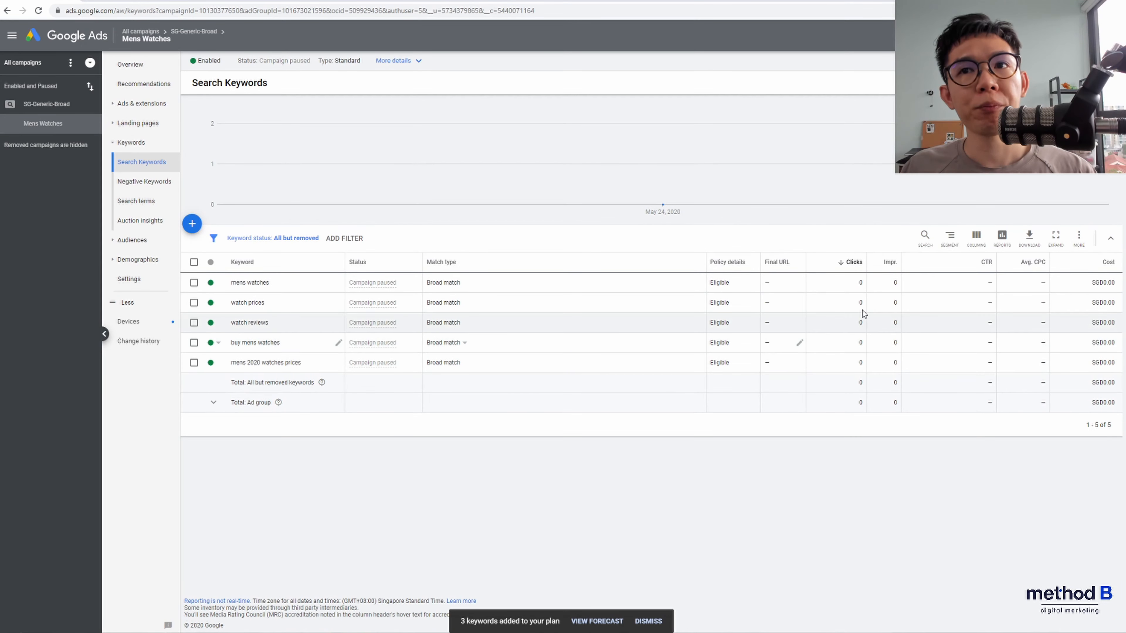